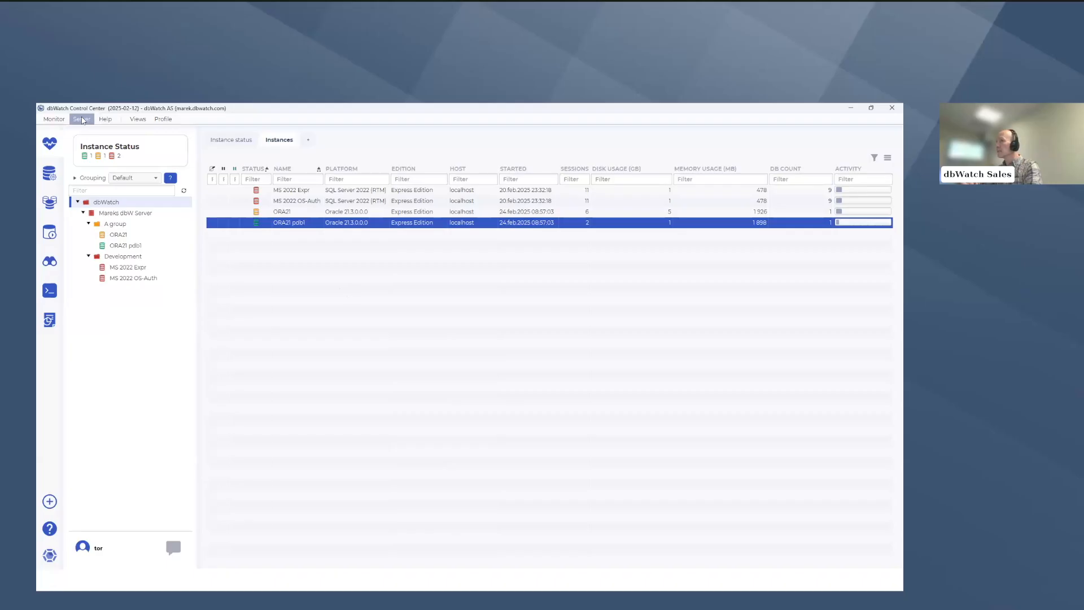
Step: Create a new report template named "report 02"
click(82, 120)
mouse_move(129, 136)
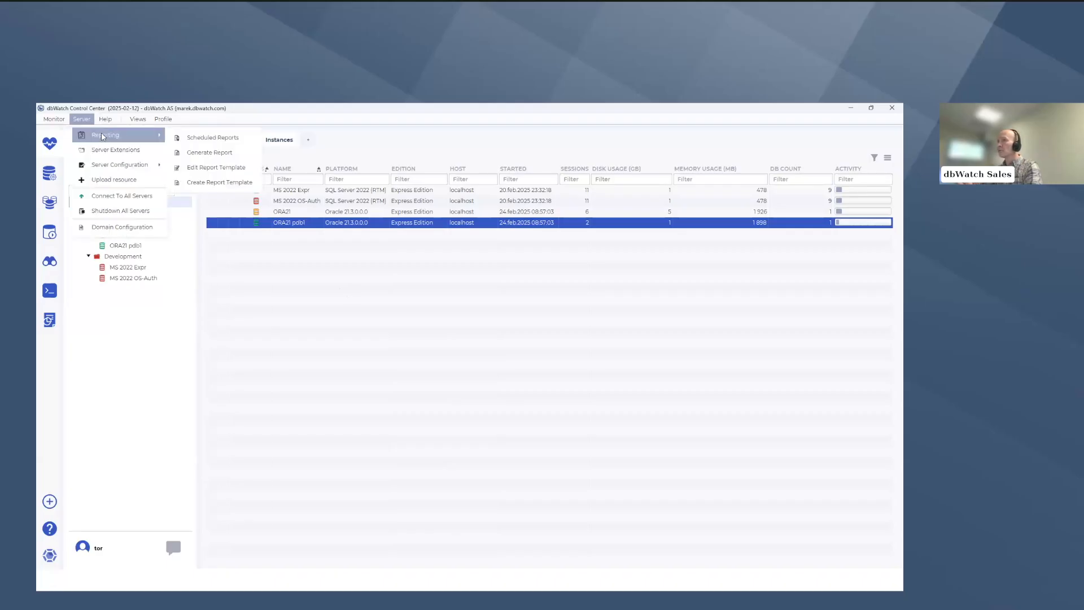
click(213, 182)
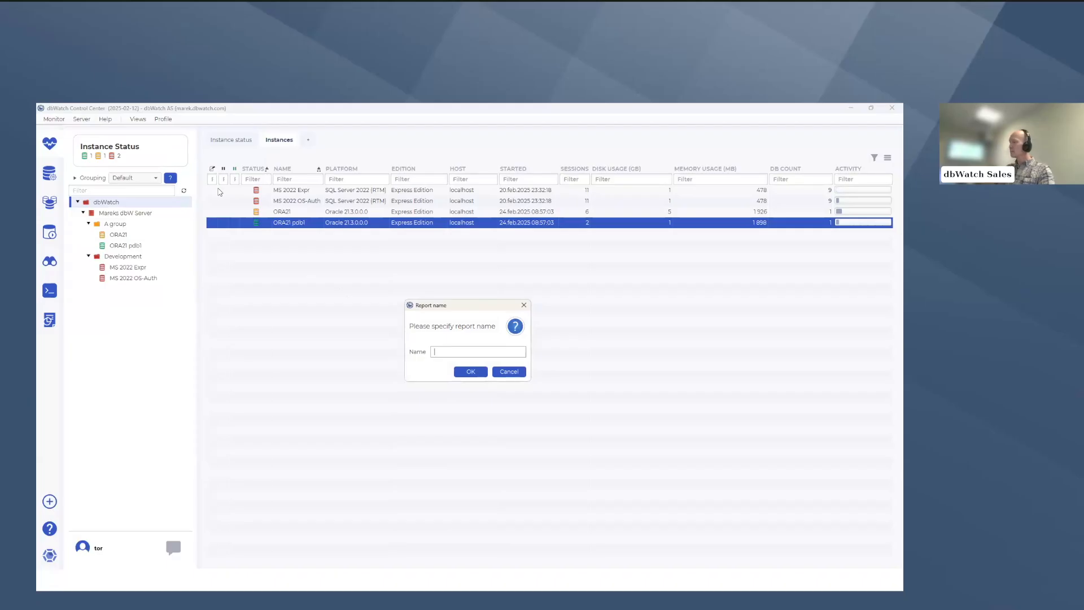
text(eport)
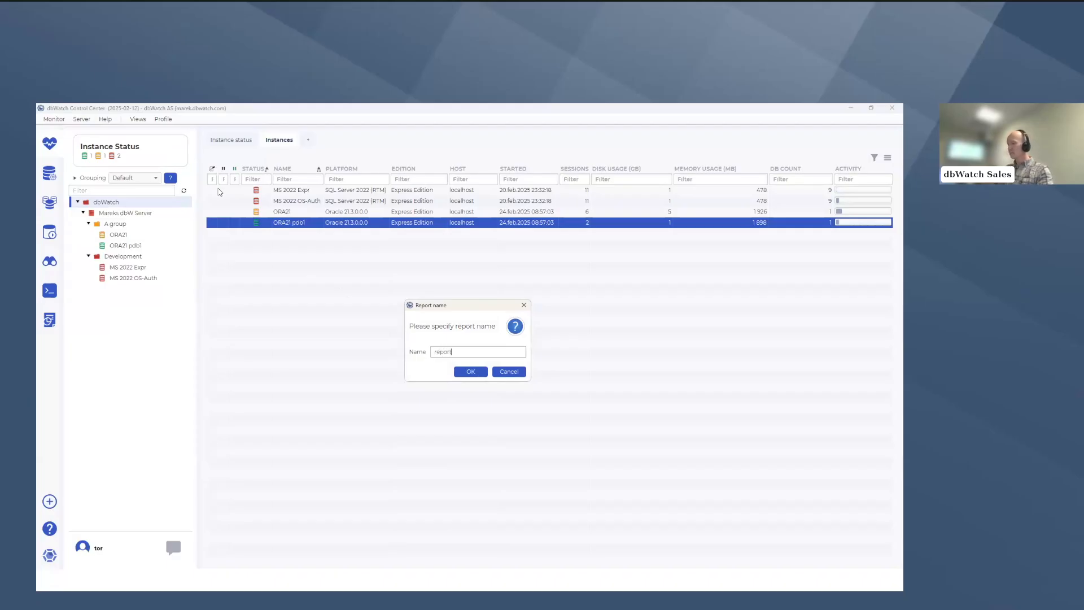
text( 02)
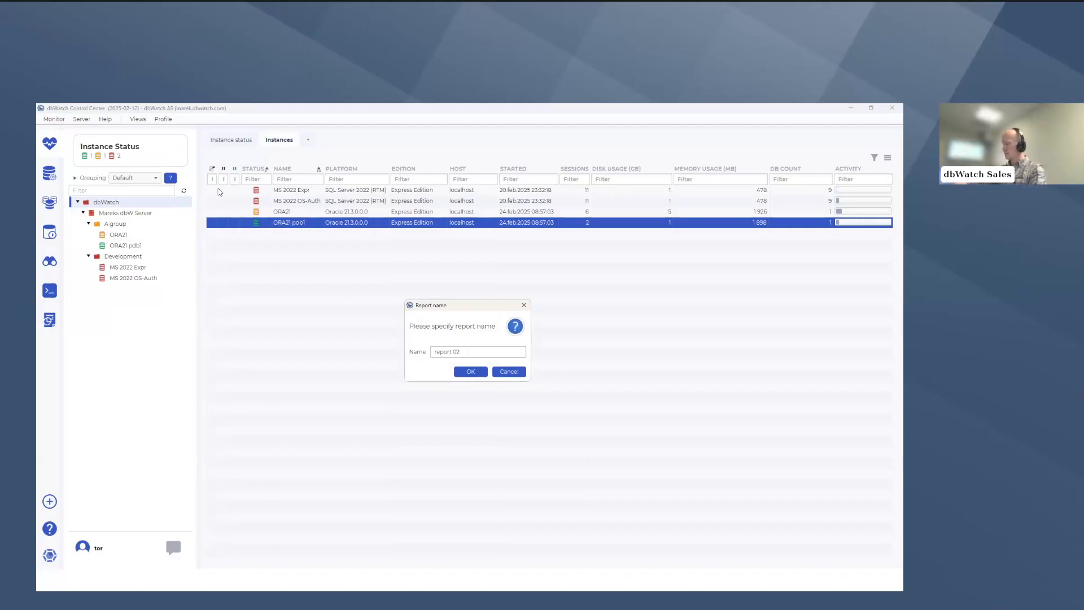
key(Return)
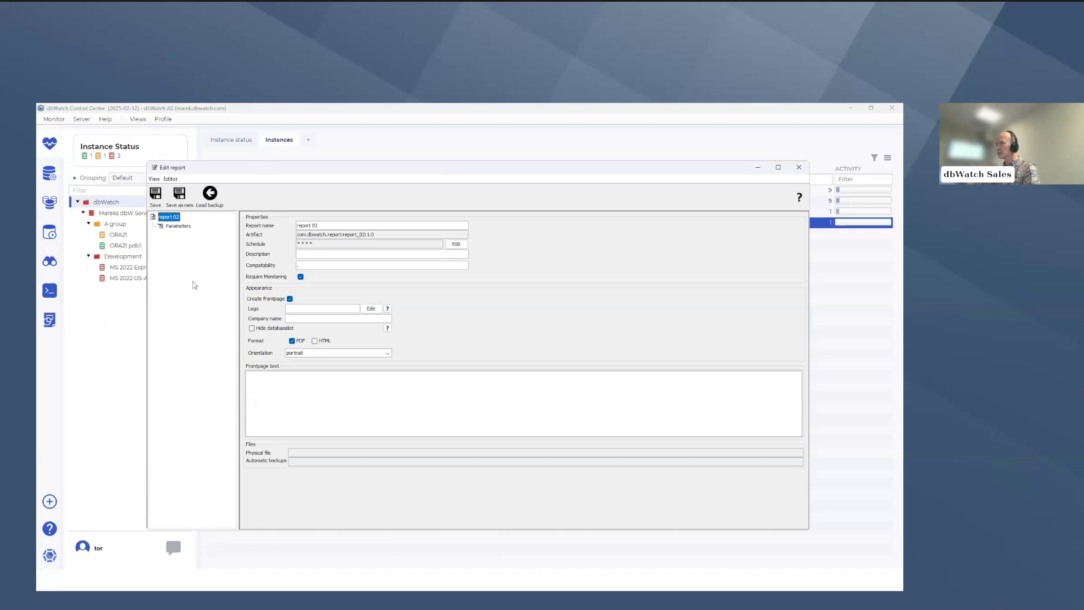
Step: Review the report's parameters, and add a chapter titled "Chapter 1" to report 02
click(178, 226)
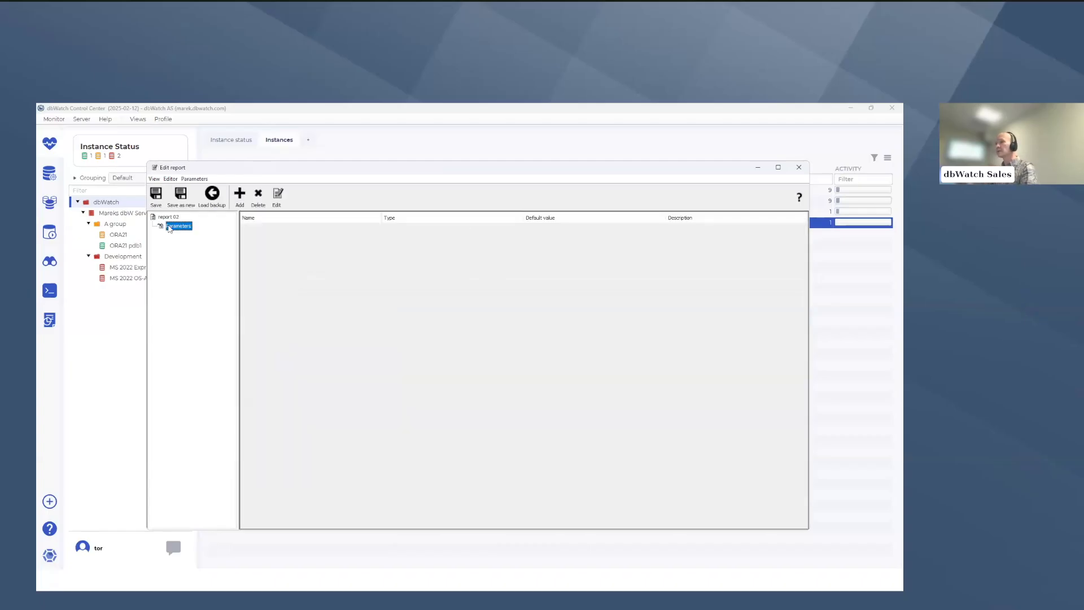
click(168, 218)
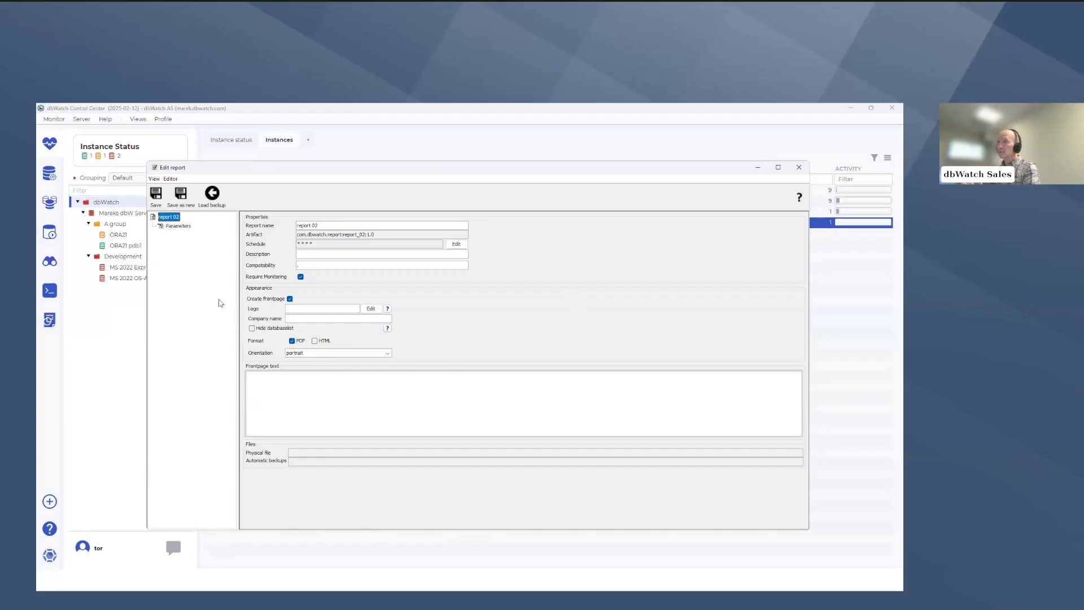
right_click(168, 221)
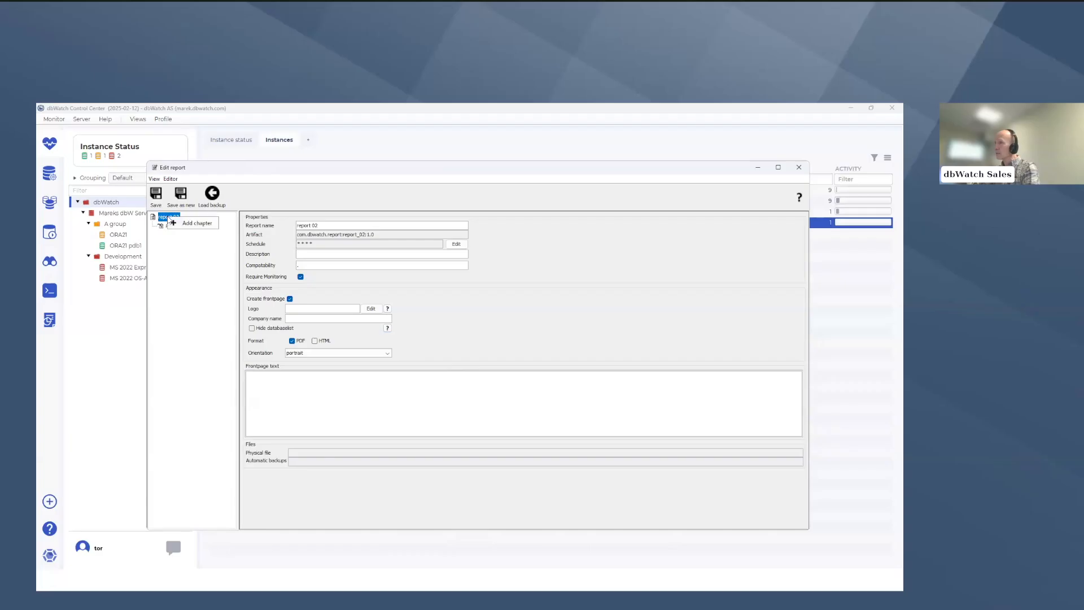
click(187, 223)
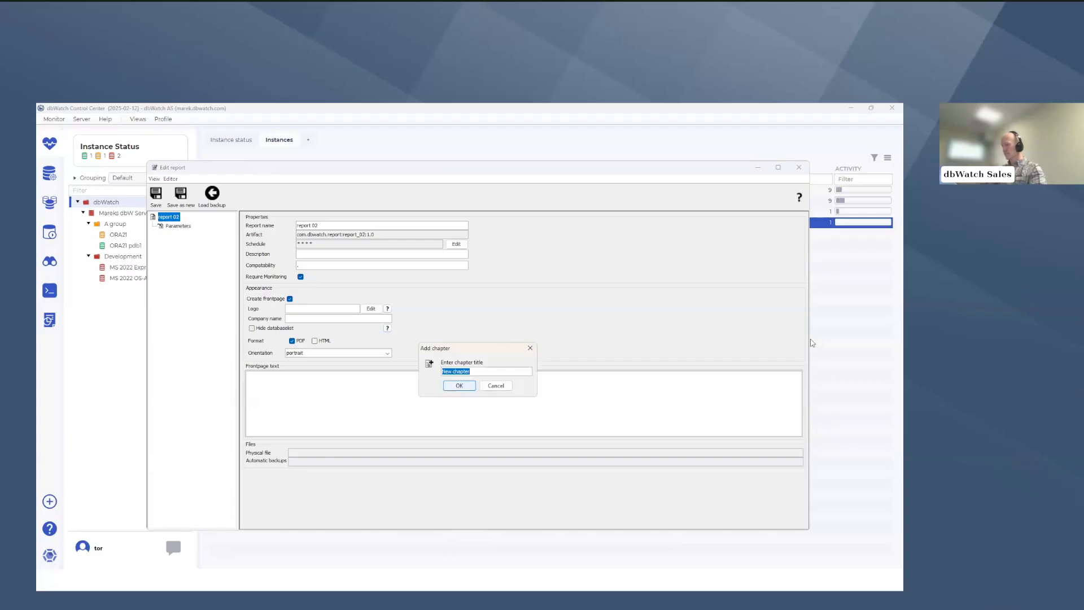
text(Chapter 1)
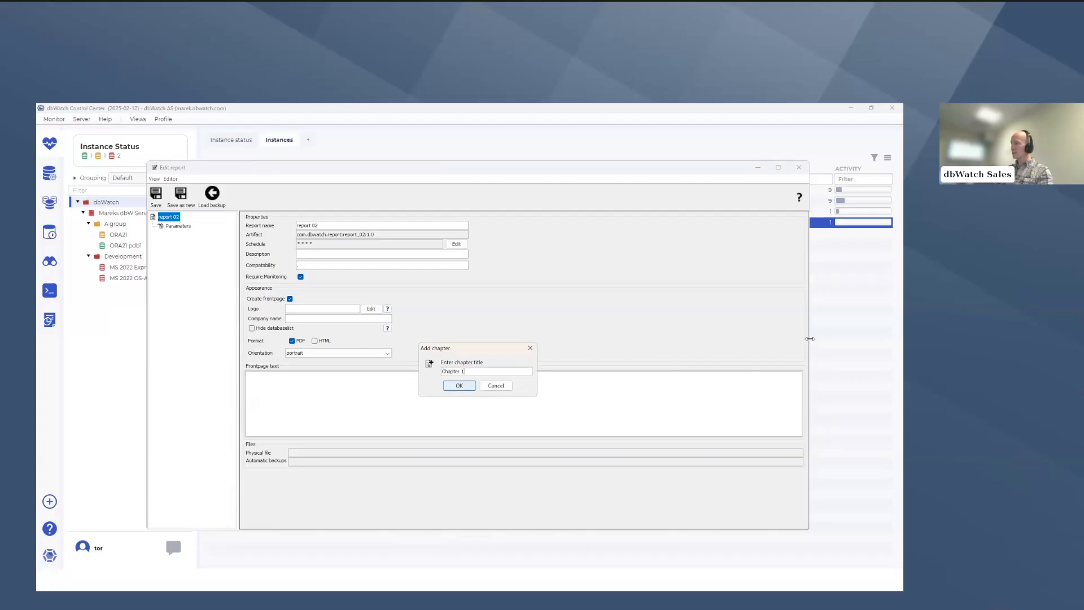
key(Return)
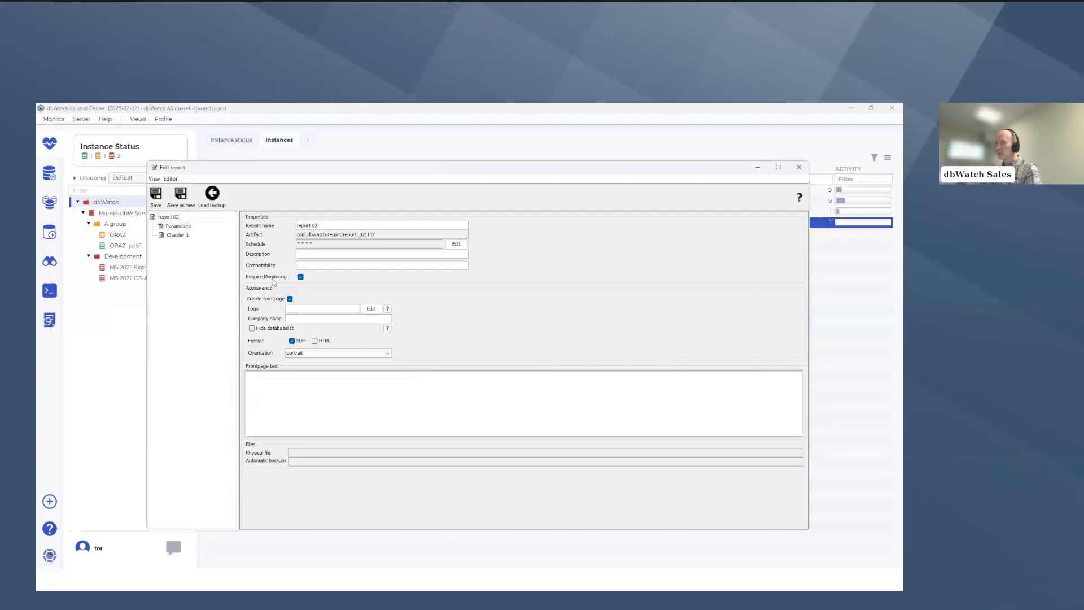
Step: Add a section titled "Section 1" to Chapter 1
click(176, 236)
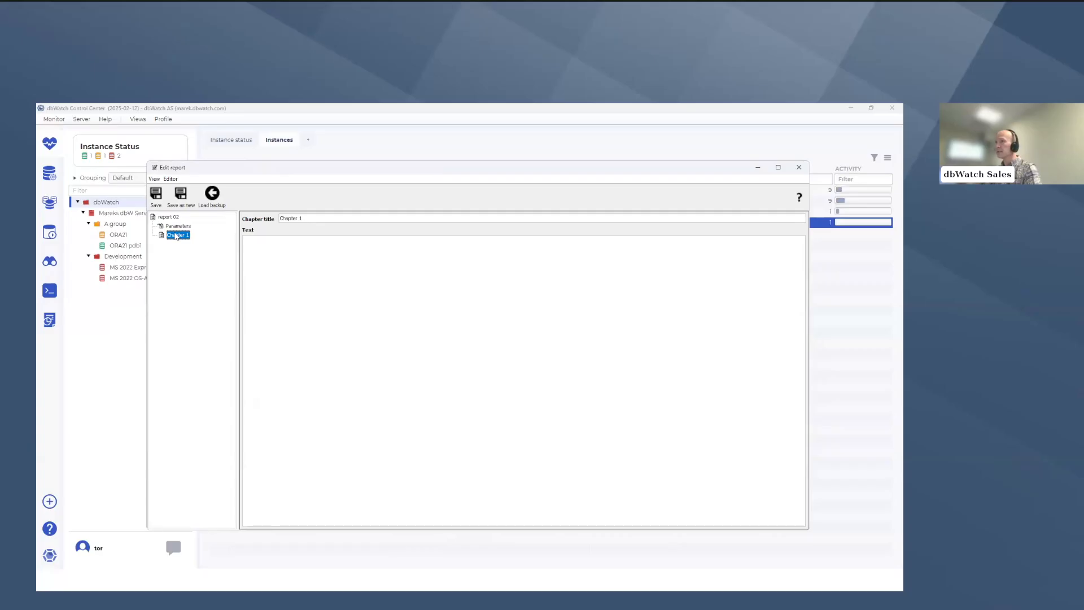
right_click(176, 236)
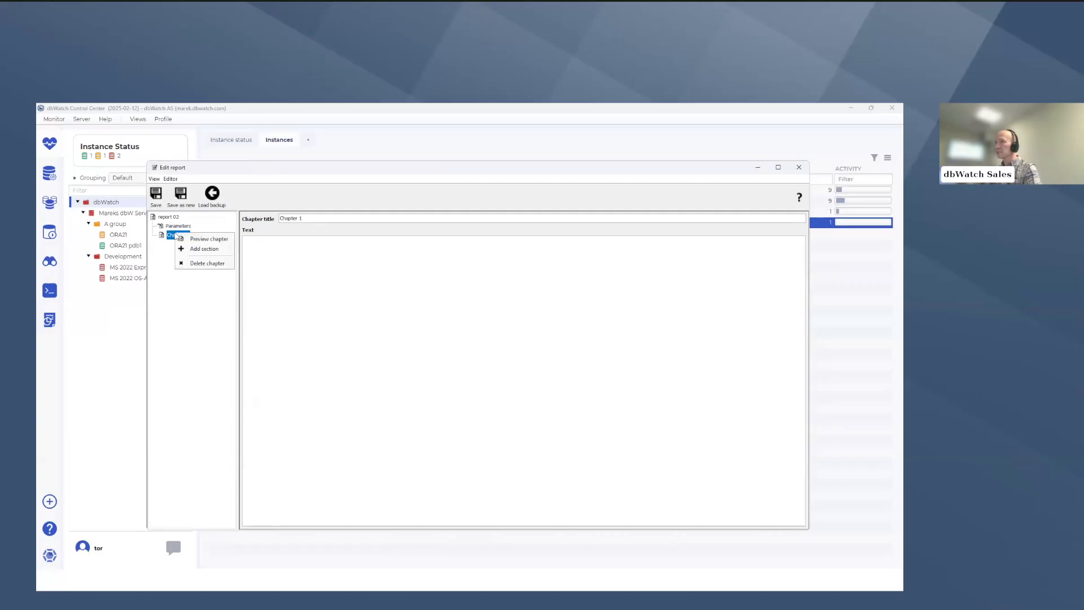
click(204, 249)
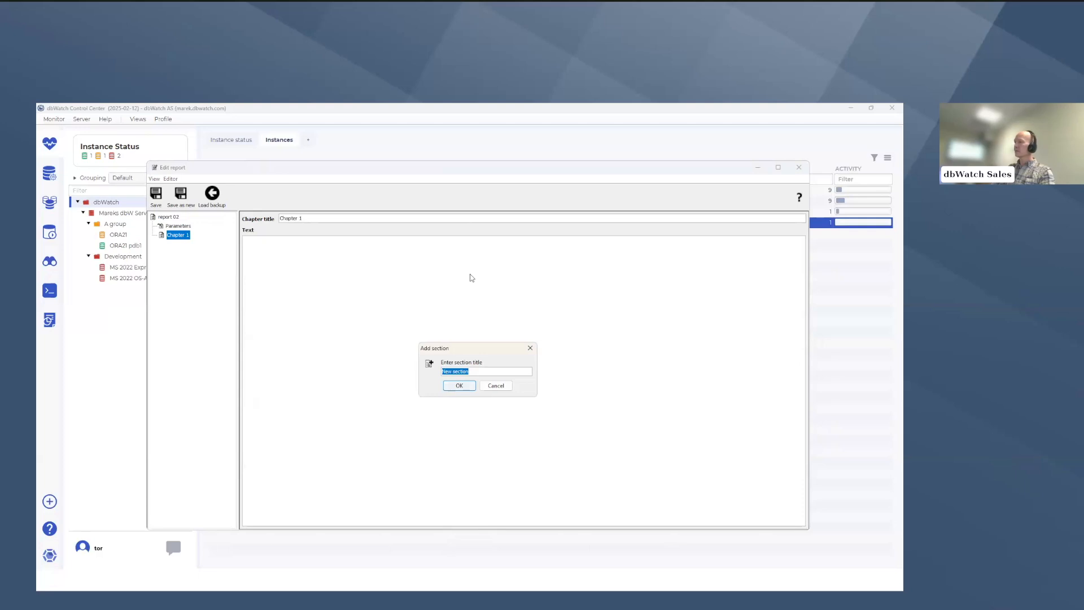
text(Sec)
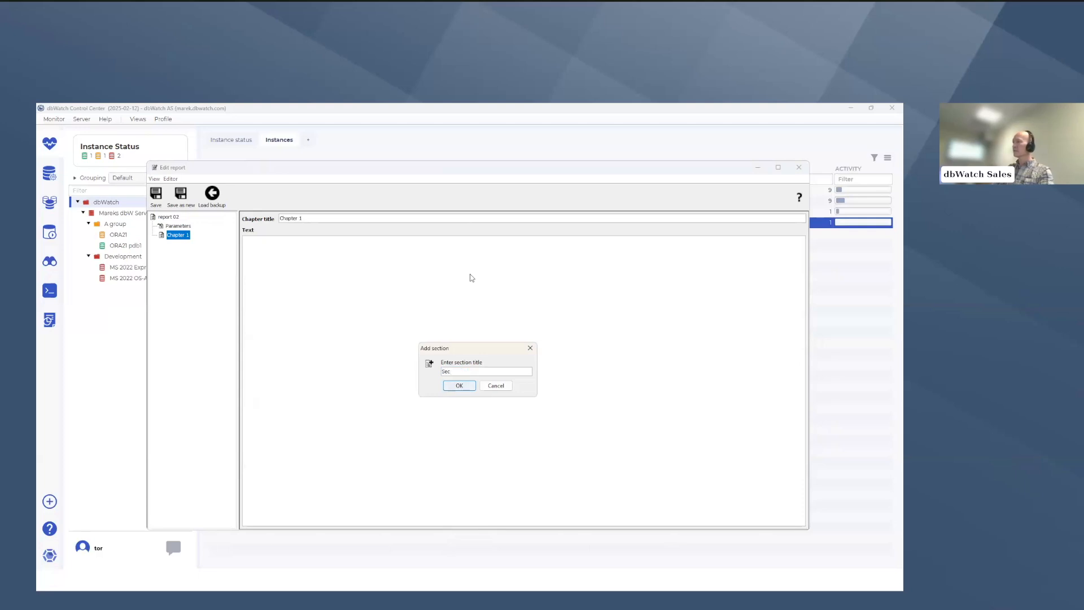
text(tion 1)
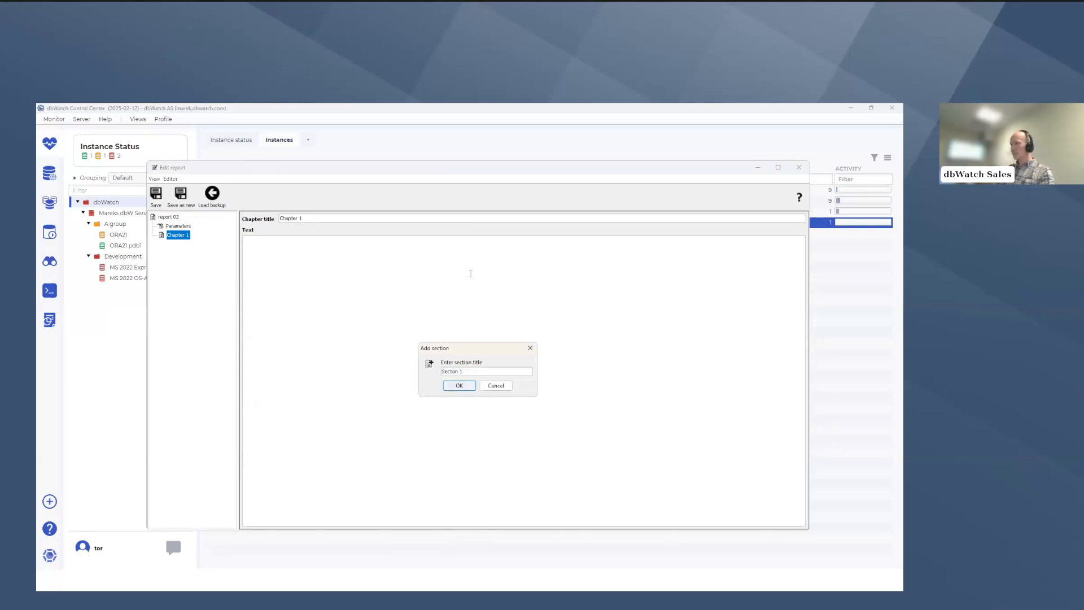
key(Return)
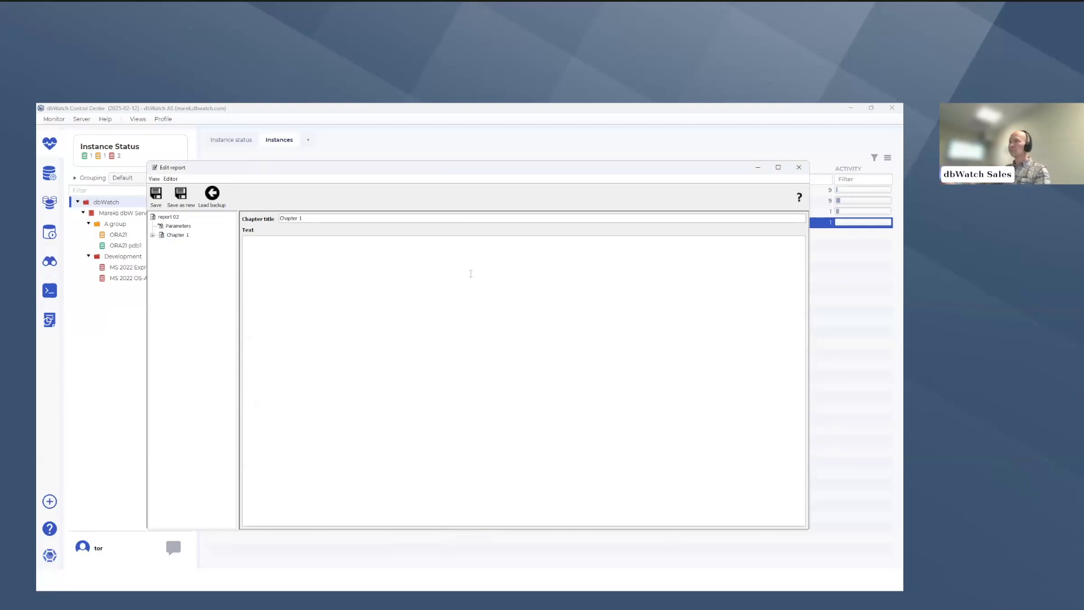
Step: Expand Chapter 1 and Section 1 in the report structure to show the section's components
click(153, 235)
click(174, 244)
click(161, 243)
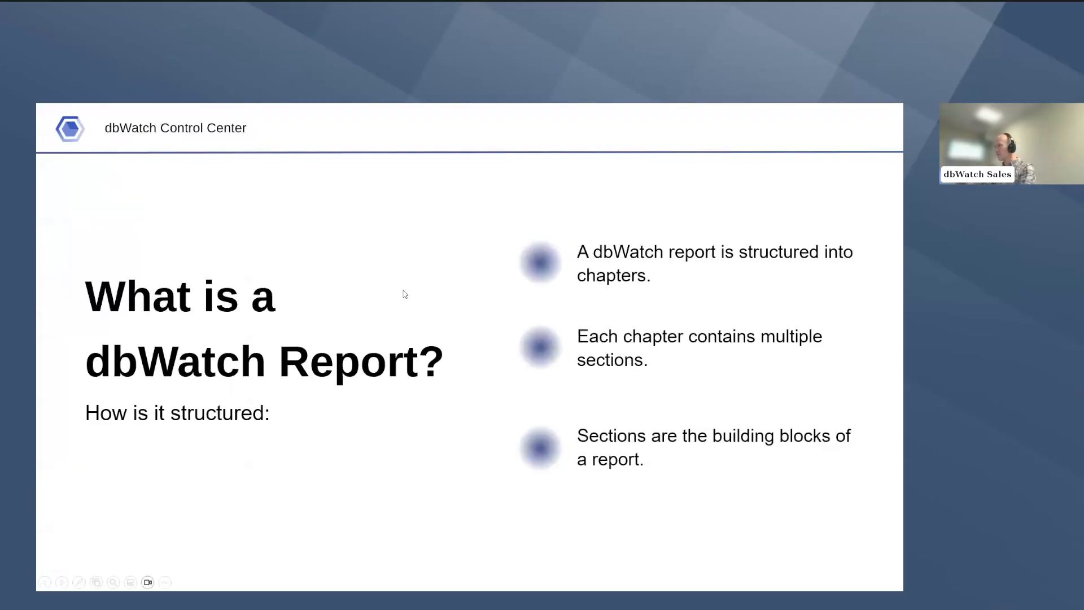
key(Right)
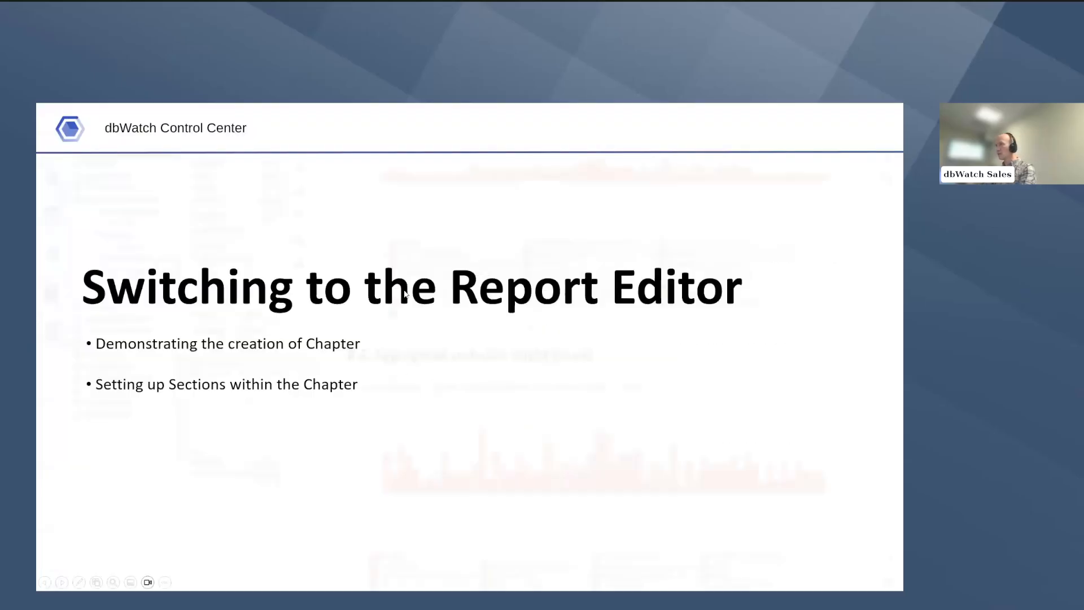
key(Right)
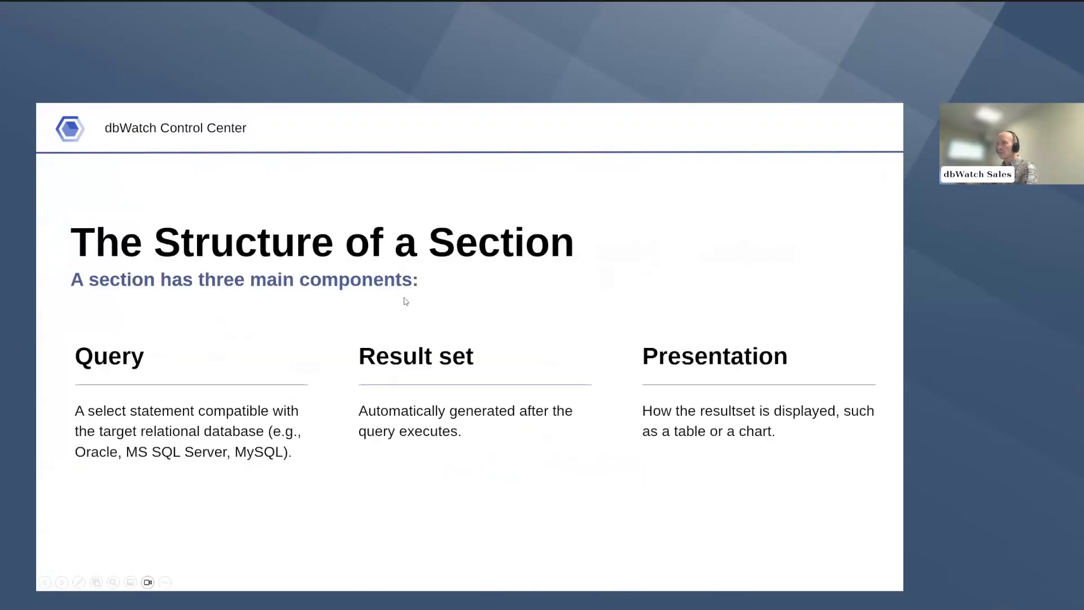
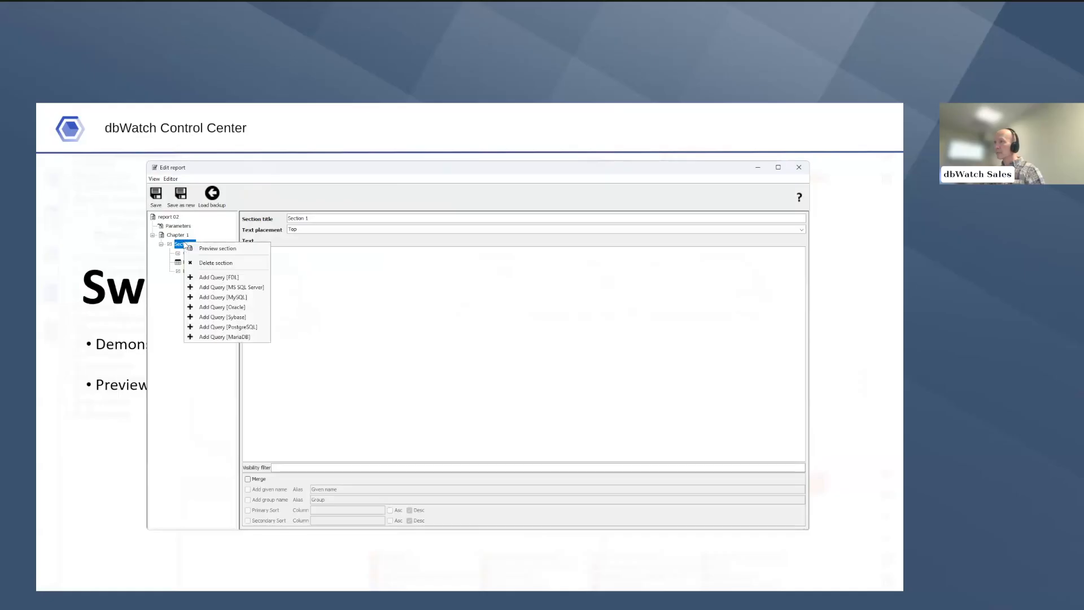
Step: Add an MS SQL Server query and an Oracle query to Section 1, each supporting all versions
click(213, 287)
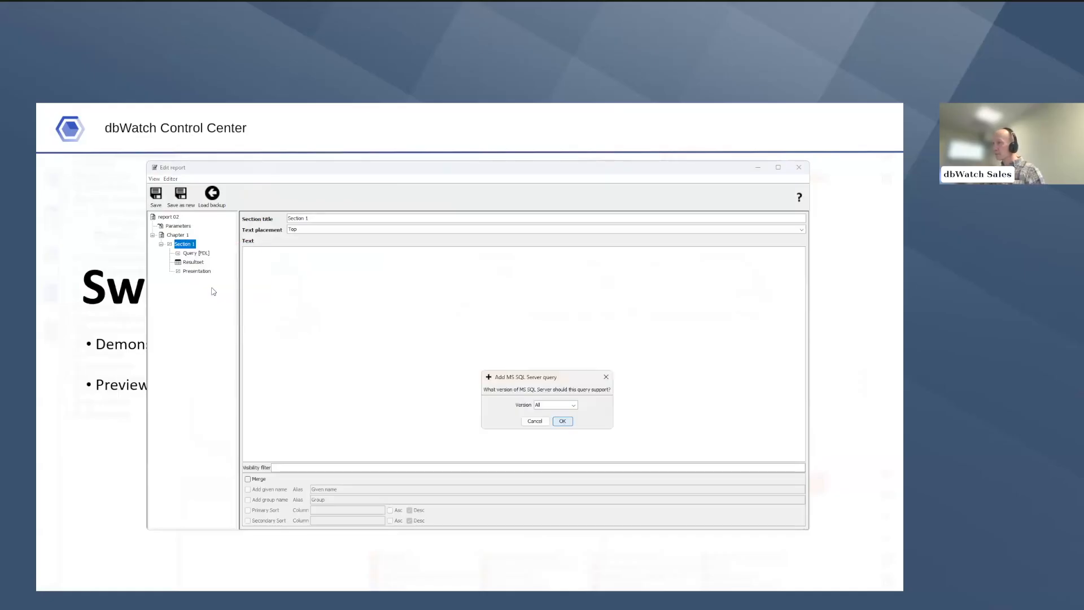
click(563, 424)
click(186, 245)
right_click(186, 247)
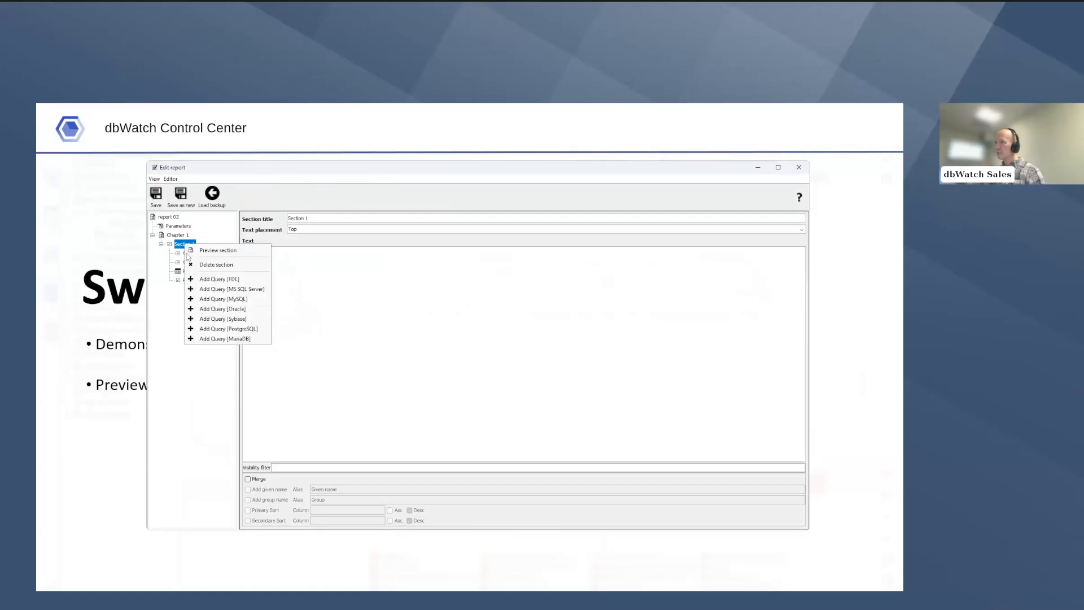
click(204, 308)
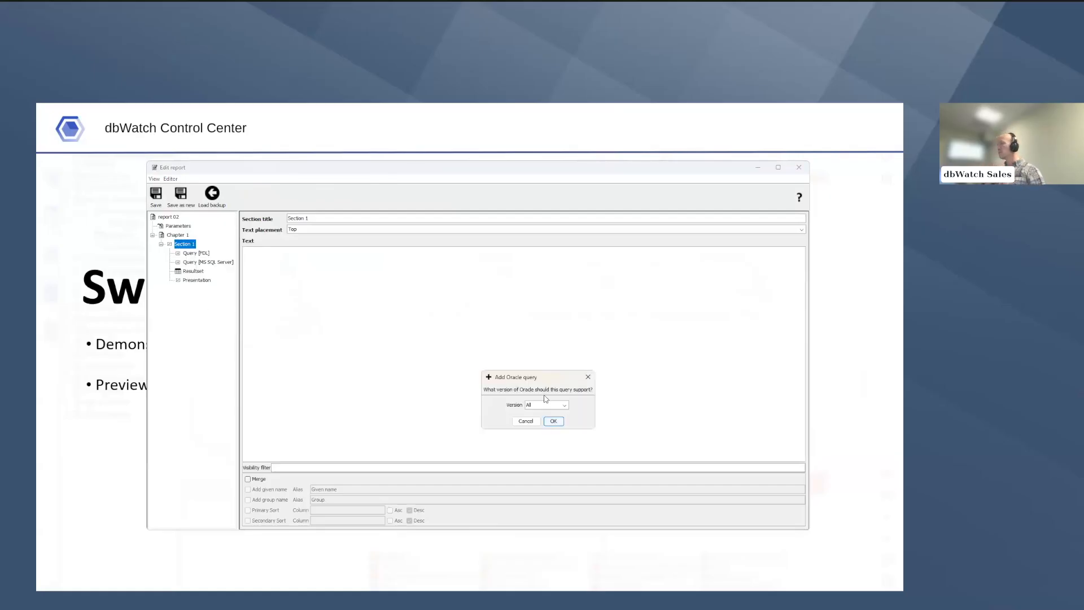
click(553, 421)
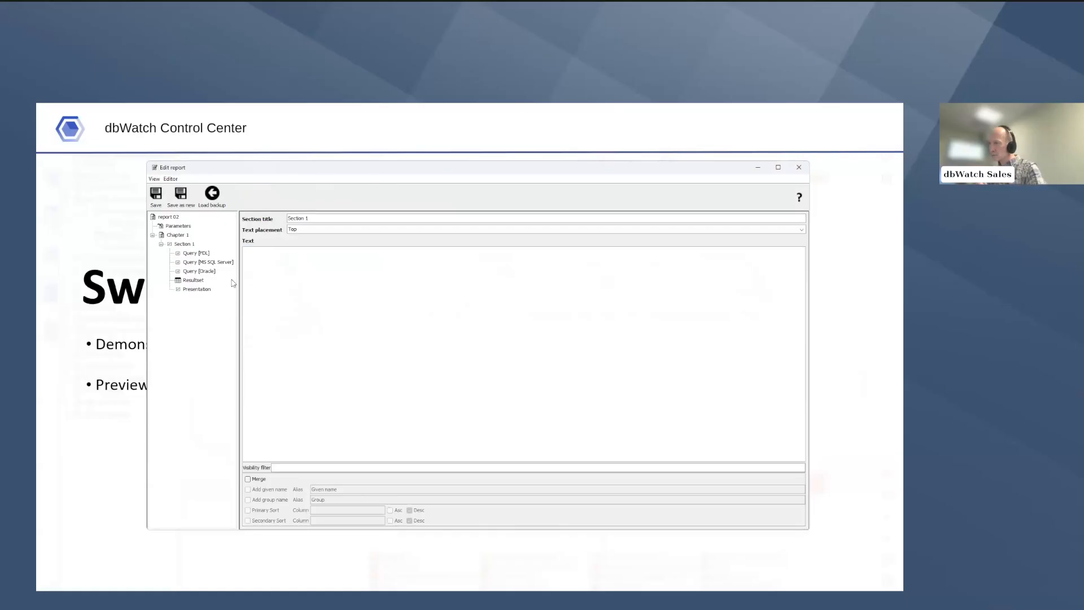
Step: Delete the FDL query from Section 1
click(196, 254)
right_click(197, 257)
click(221, 261)
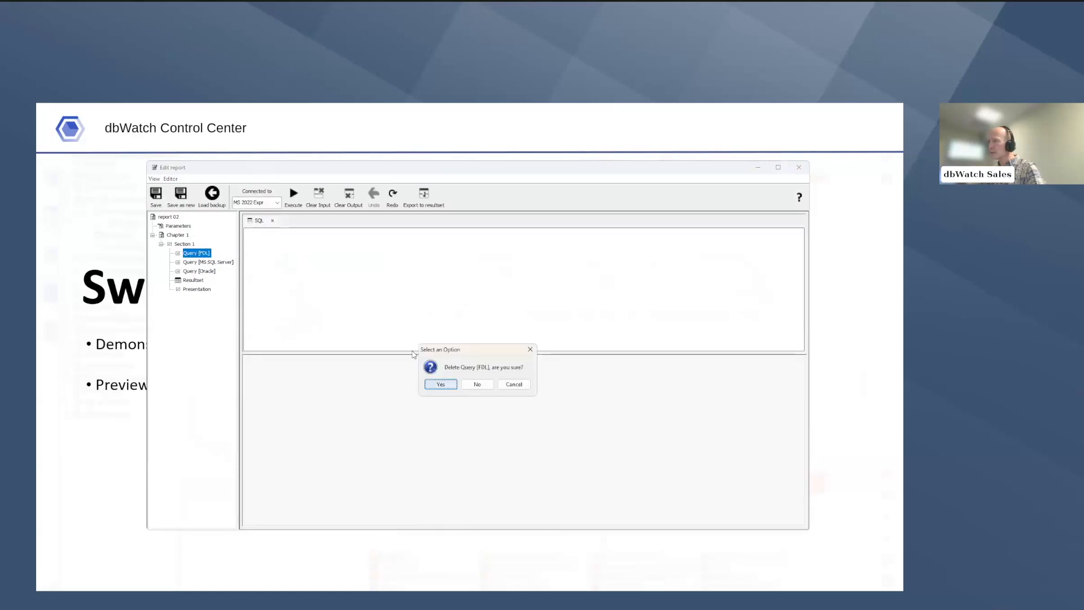
click(440, 385)
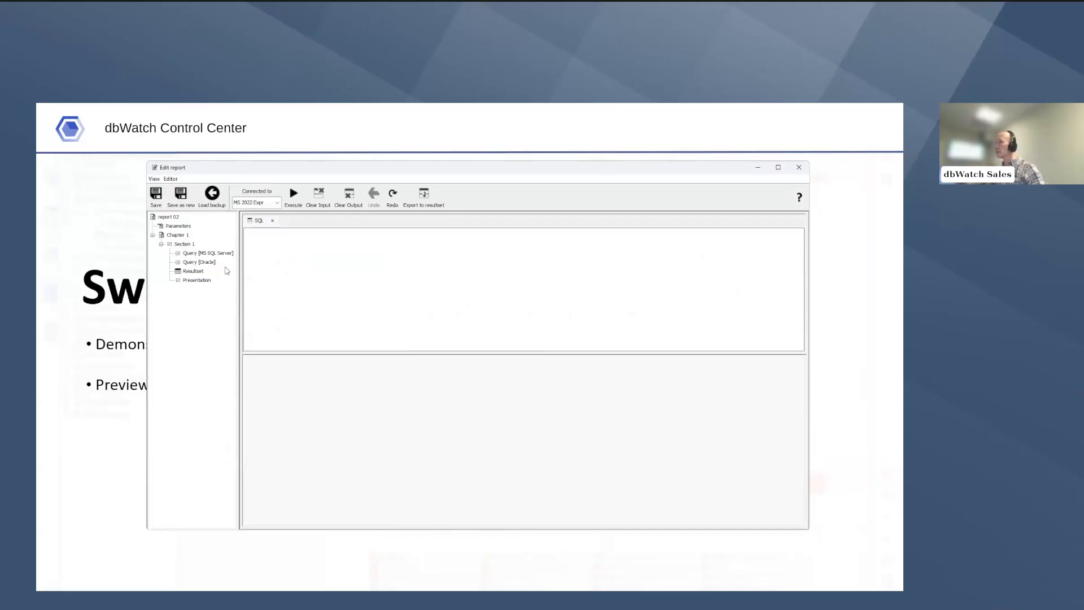
Step: Write the MS SQL Server query selecting ComputerNamePhysicalNetBIOS cast to nvarchar as host, InstanceName as instance, ProductVersion as version and GETDATE() as today
click(227, 253)
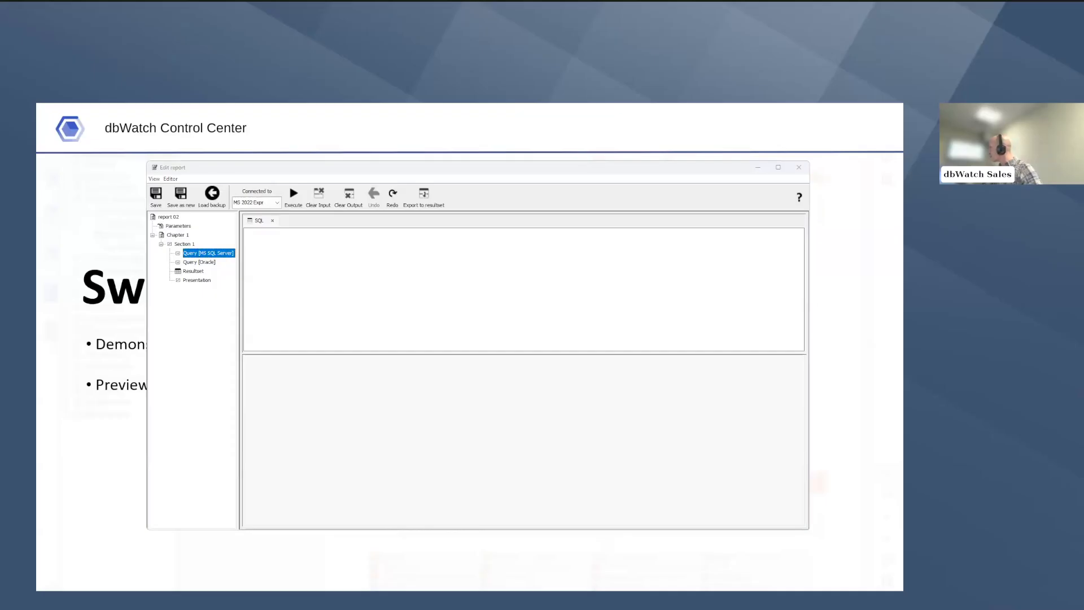
click(419, 272)
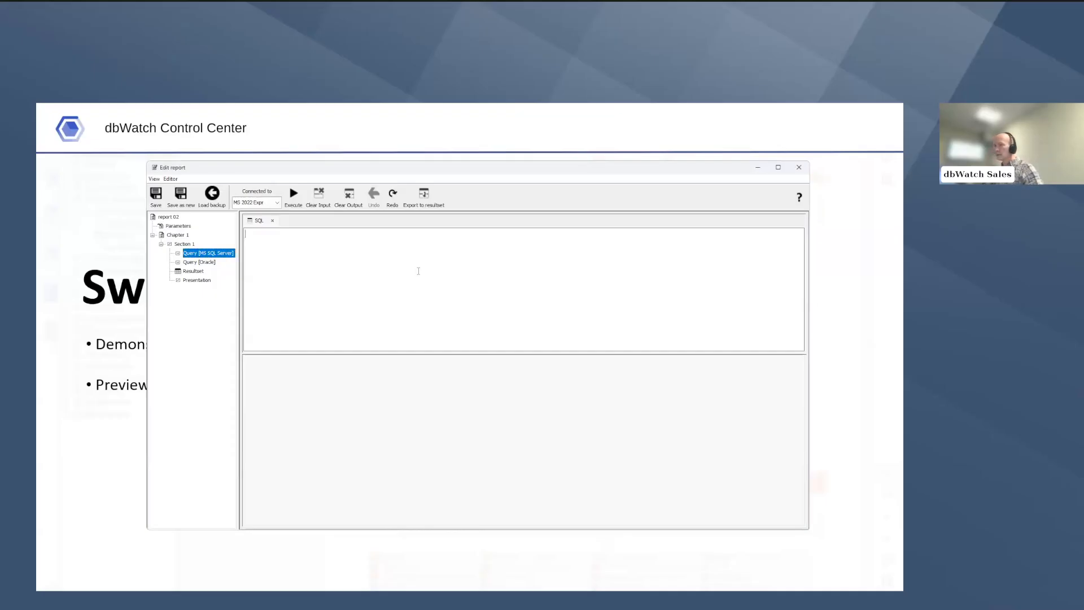
text(SELECT     cast(ServerProperty('ComputerNamePhysicalNetBIOS') as nvarchar) AS host,     SERVERPROPERTY('InstanceName') AS instance,     SERVERPROPERTY('ProductVersion') AS version,     GETDATE() AS today)
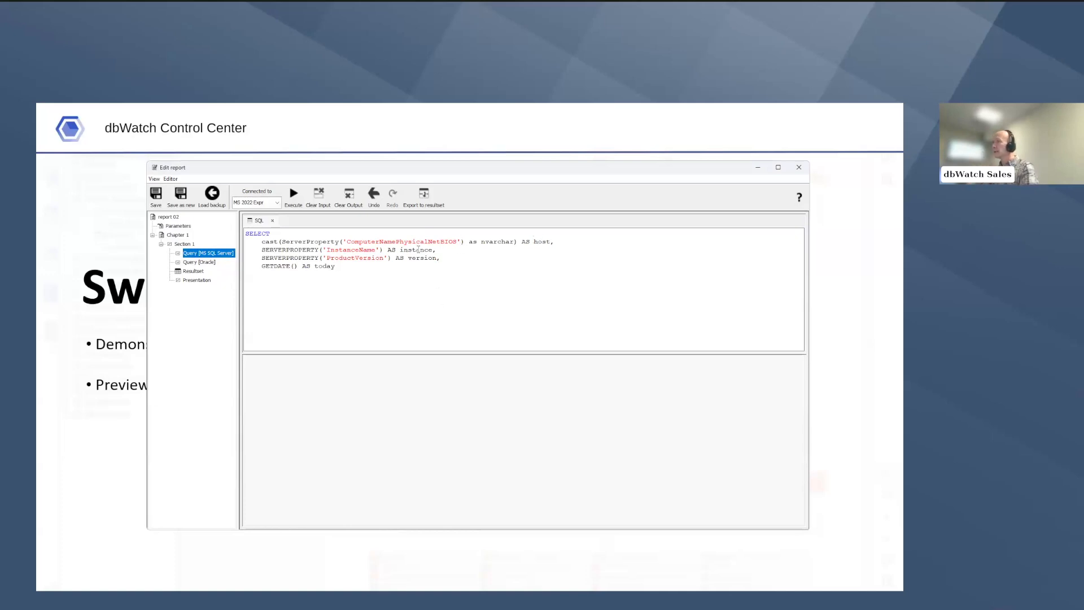
double_click(417, 249)
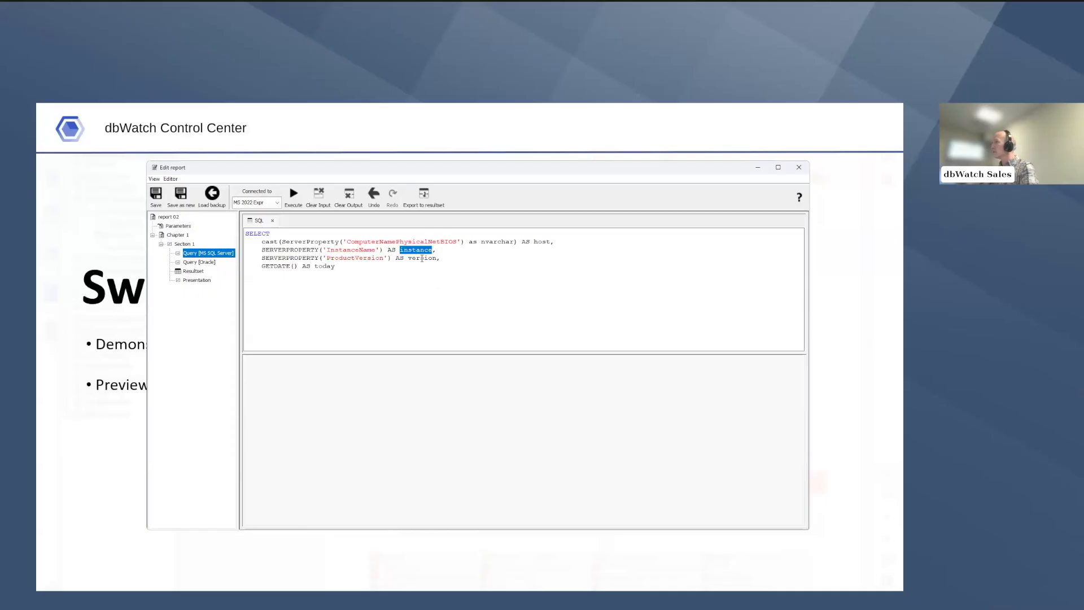
double_click(423, 258)
double_click(321, 266)
Step: Write the Oracle query: select host_name "host", instance_name "instance", version "version", sysdate "today" from v$instance
click(211, 262)
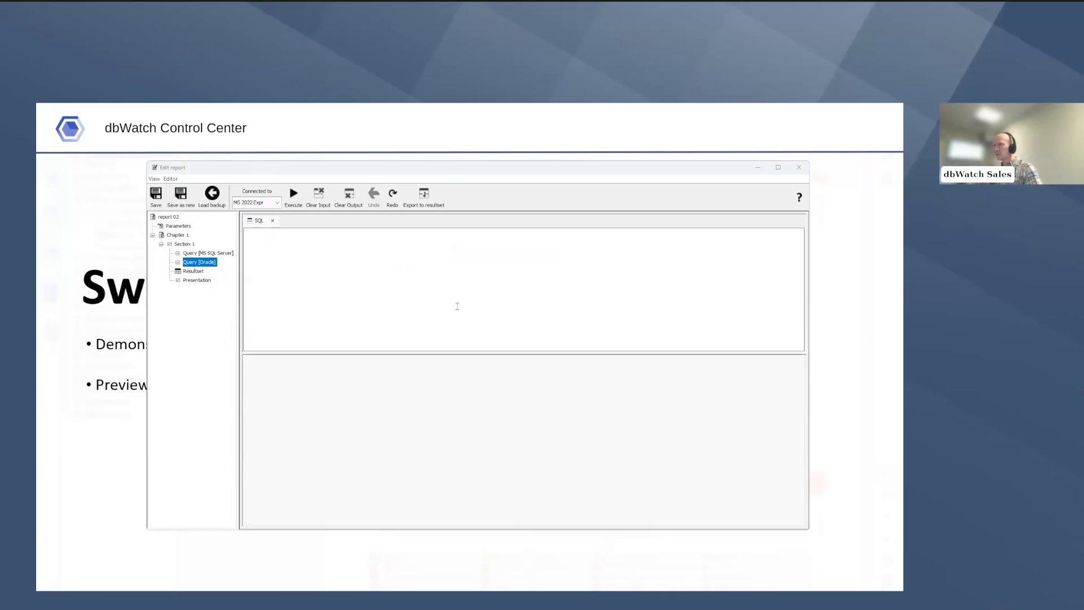
click(348, 287)
text(select host_name "host", instance_name "instance", version "version", sysdate "today" from v$instance)
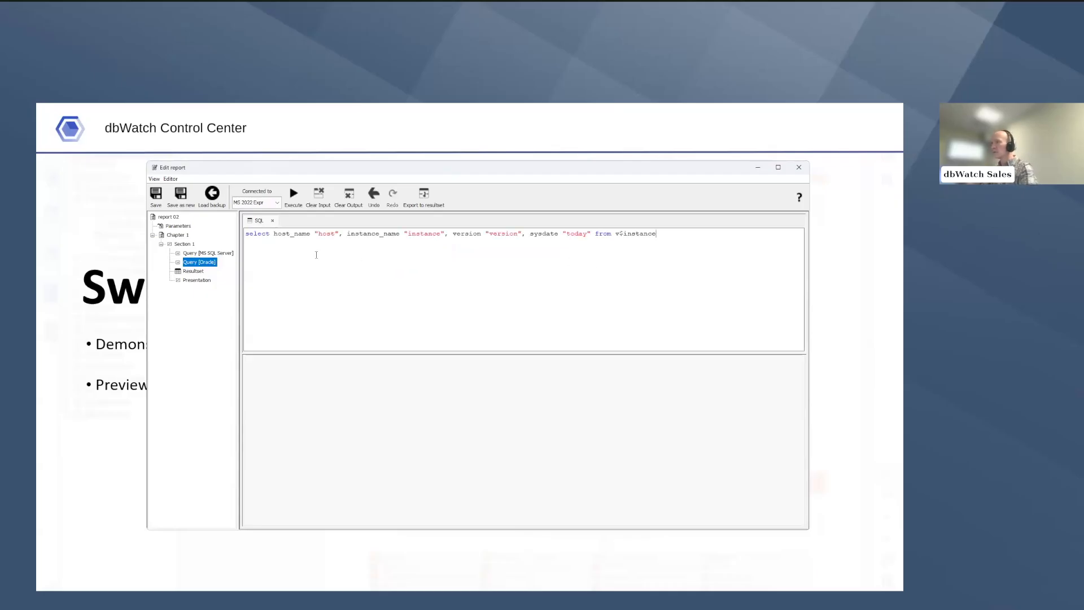
double_click(304, 234)
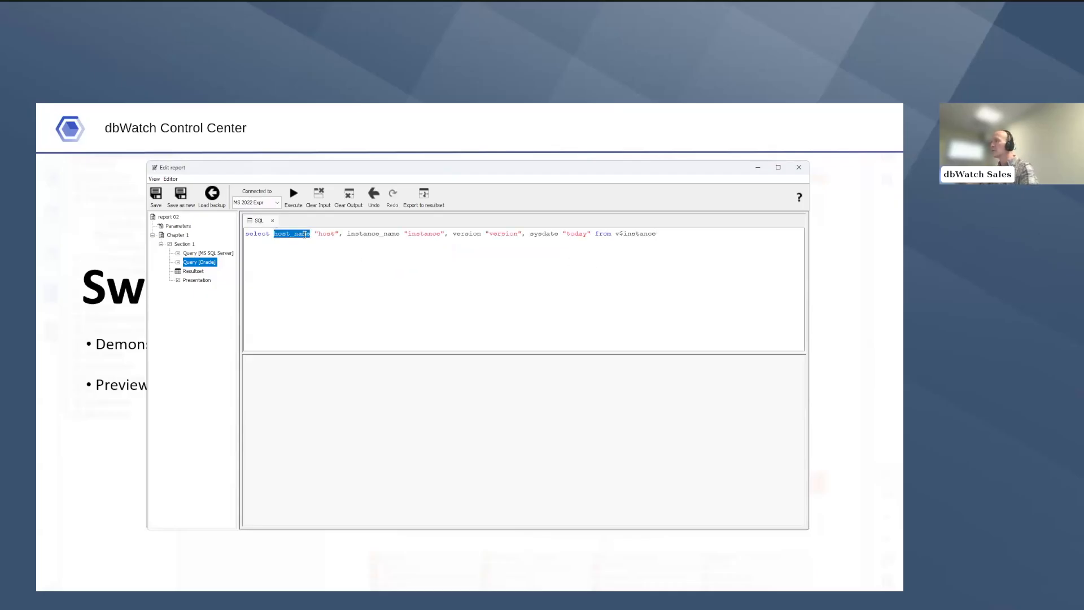
double_click(371, 234)
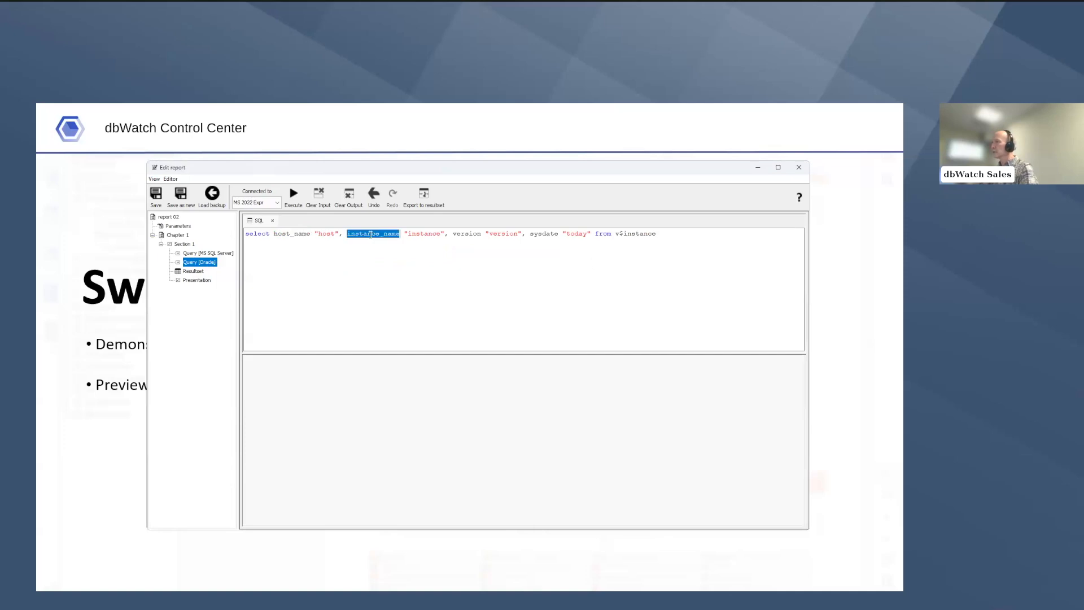
double_click(464, 233)
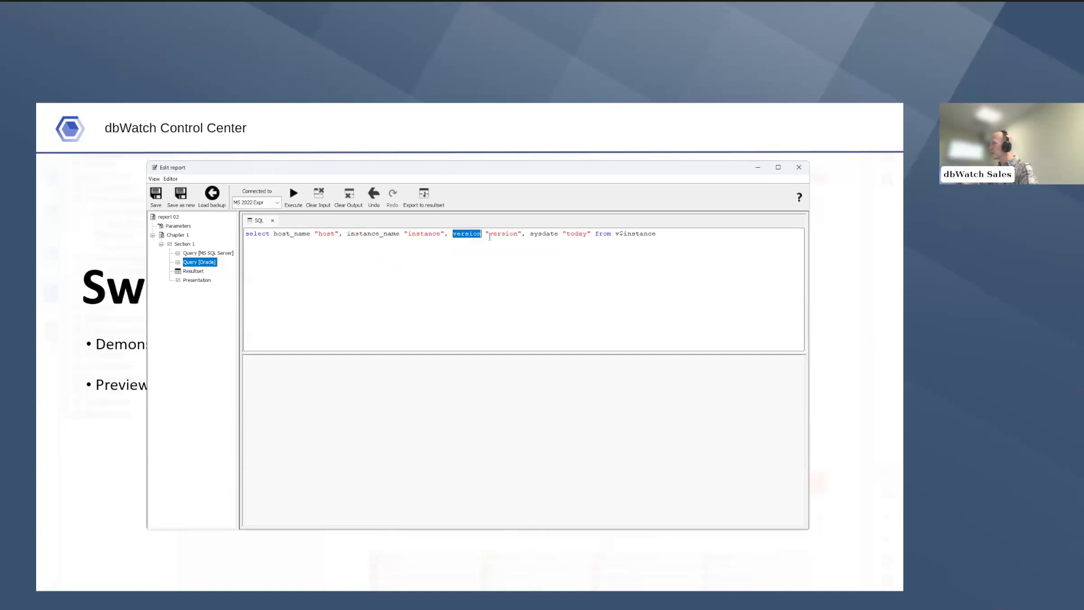
double_click(538, 233)
double_click(541, 233)
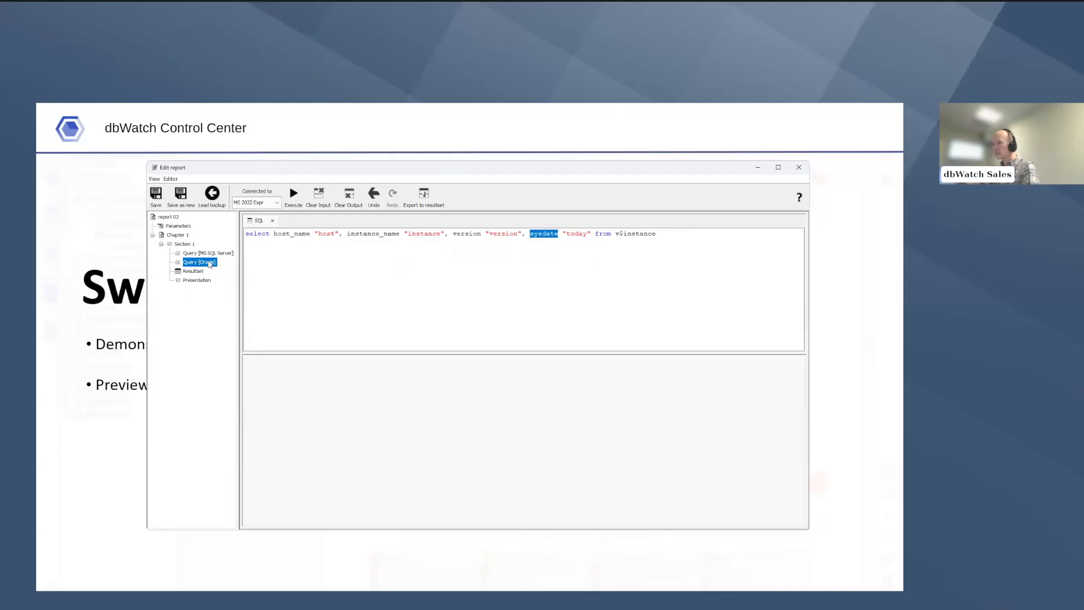
Step: Test the MS SQL Server query of Section 1 by executing it against the MS 2022 Expr instance
click(211, 254)
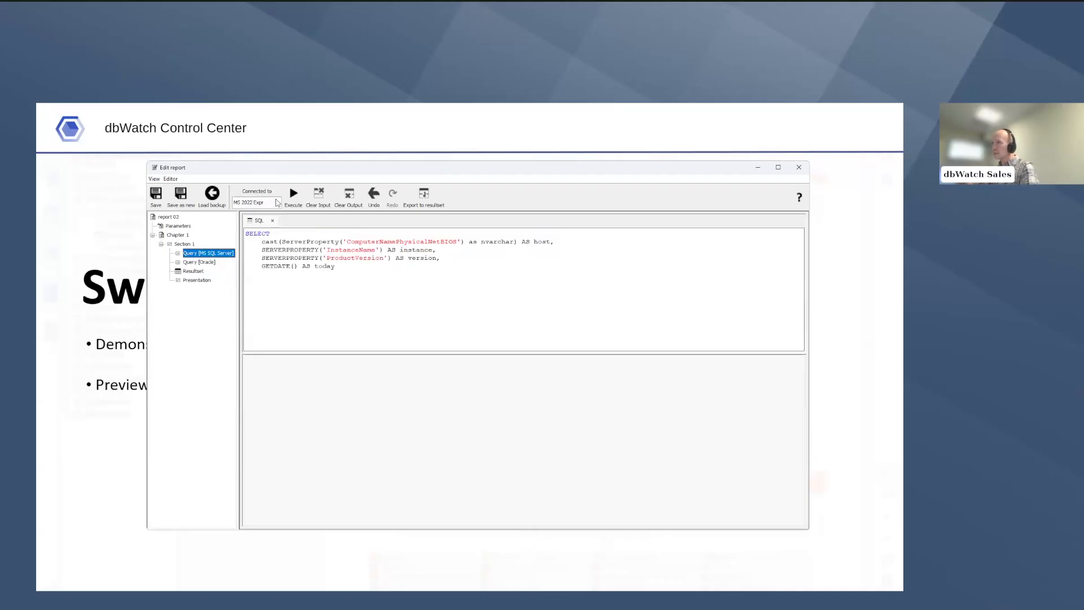
click(276, 202)
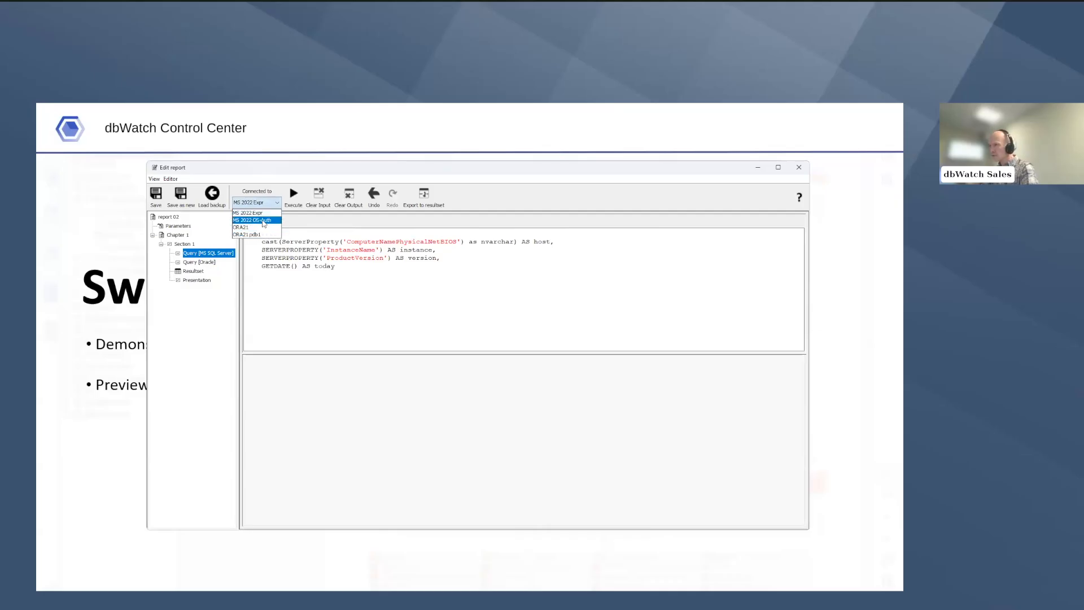
click(259, 213)
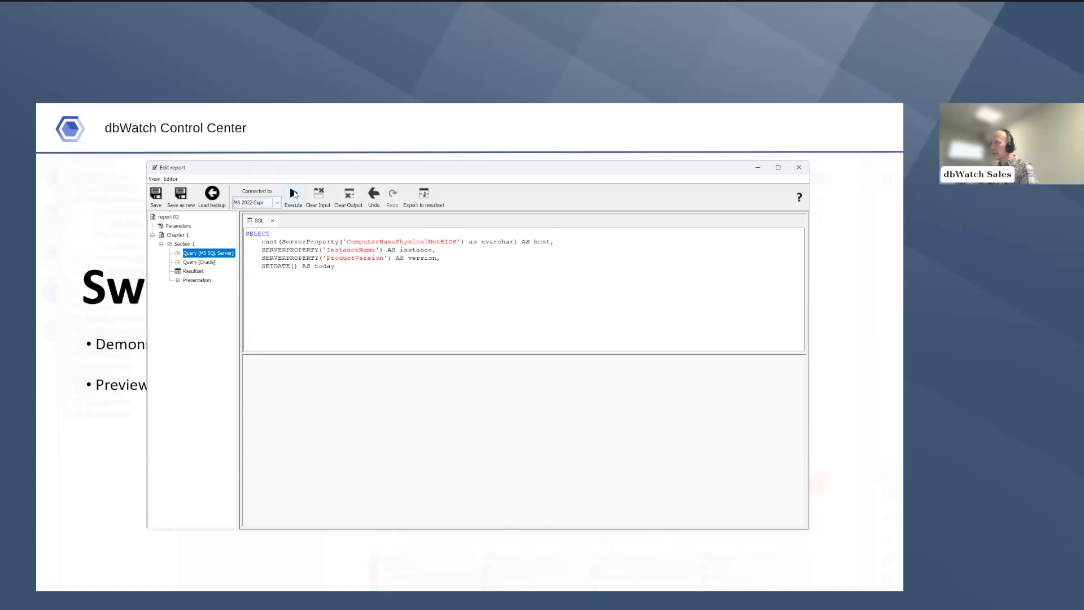
click(294, 194)
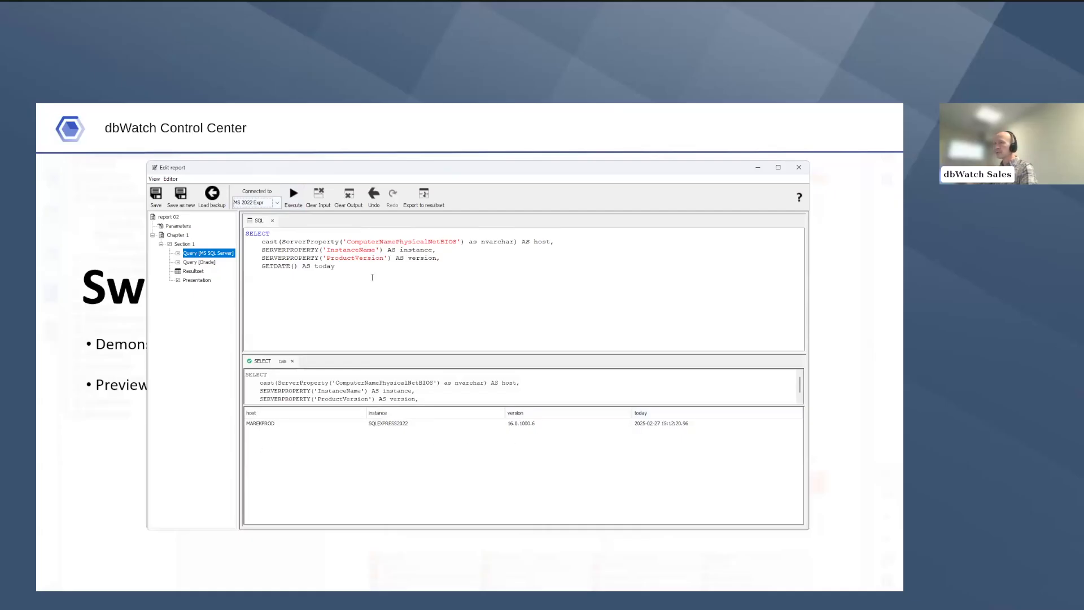
Step: Connect the Oracle query of Section 1 to the ORA21 instance and execute it
click(207, 263)
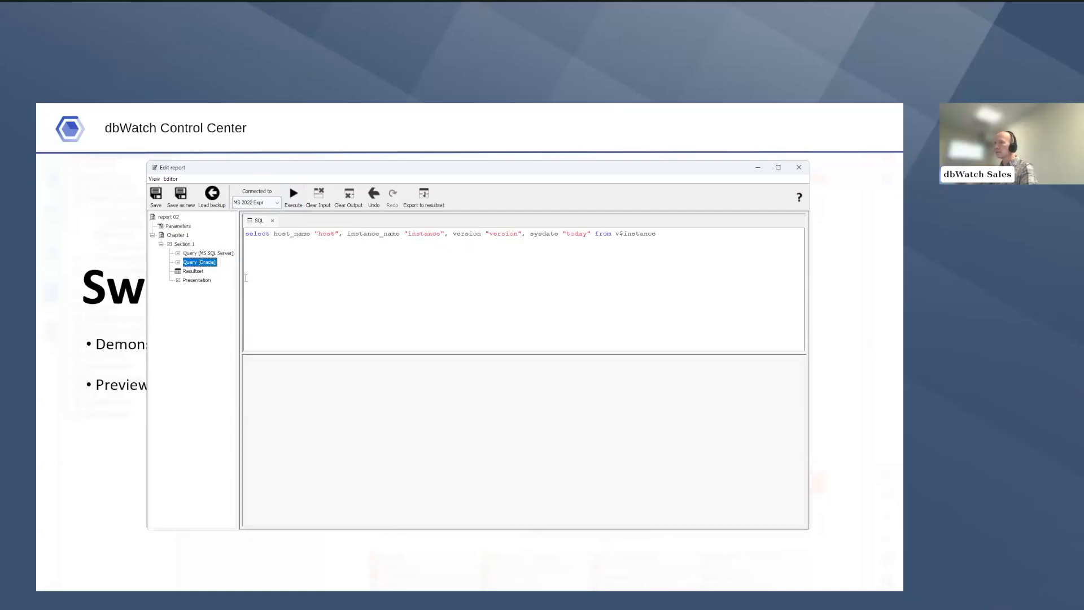
click(277, 201)
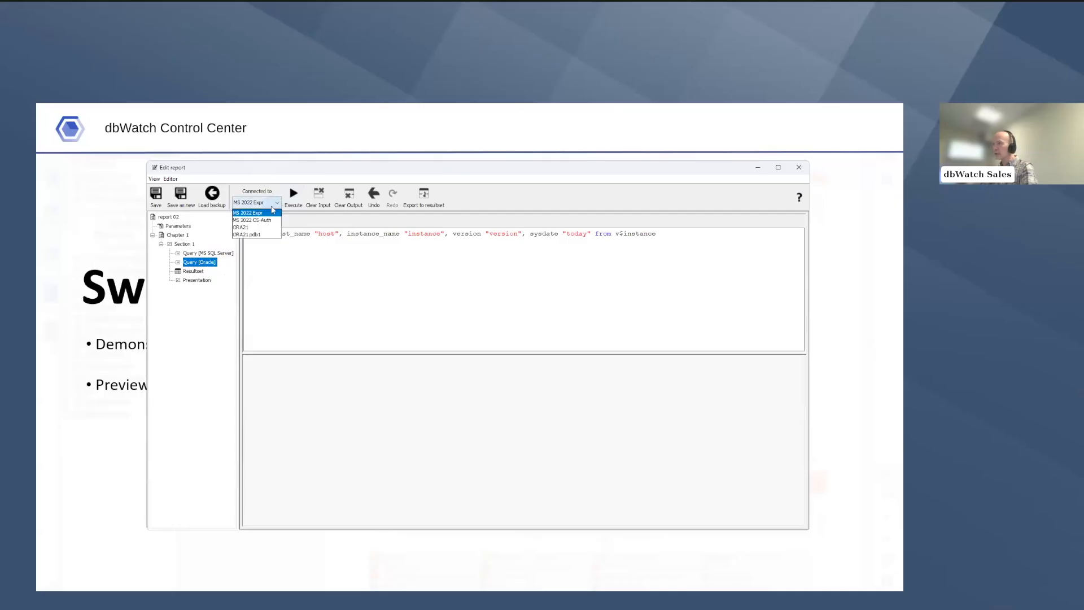
click(256, 227)
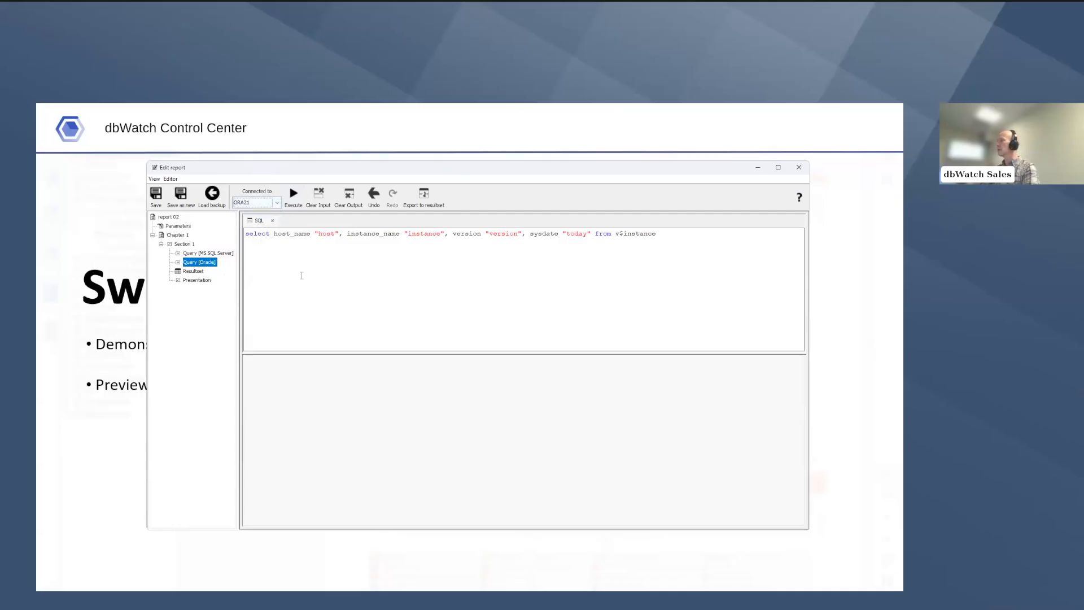
click(293, 194)
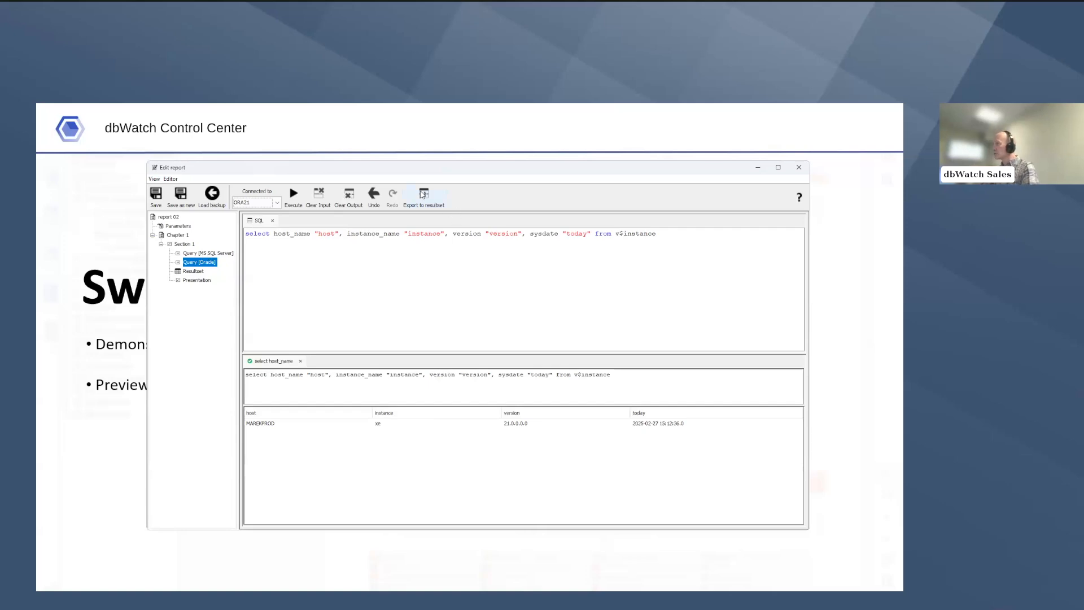
Step: Export the Oracle query's output columns to the resultset of Section 1
click(193, 271)
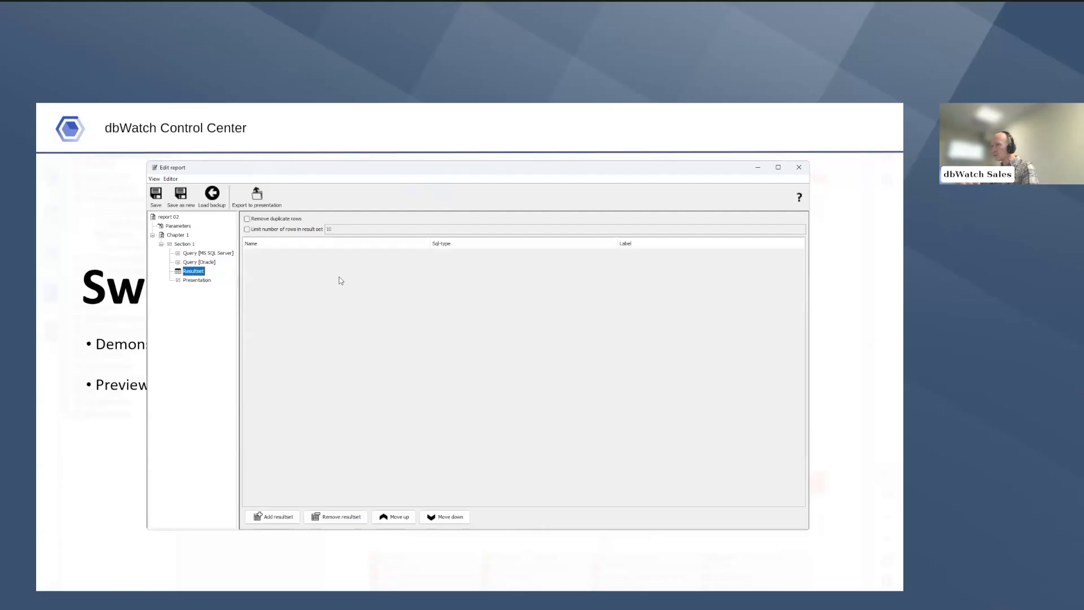
click(200, 262)
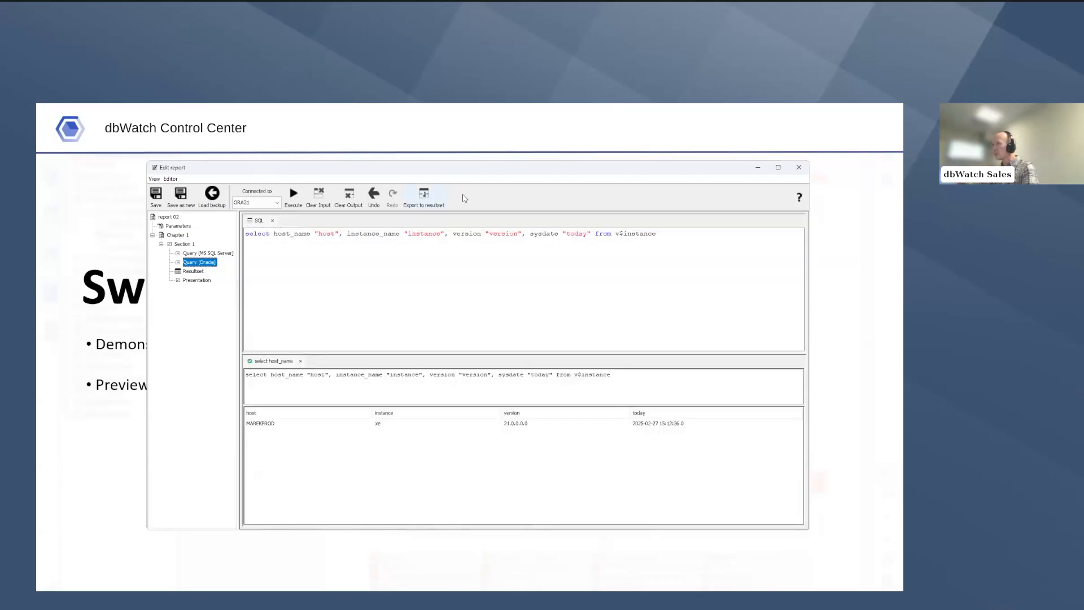
click(424, 197)
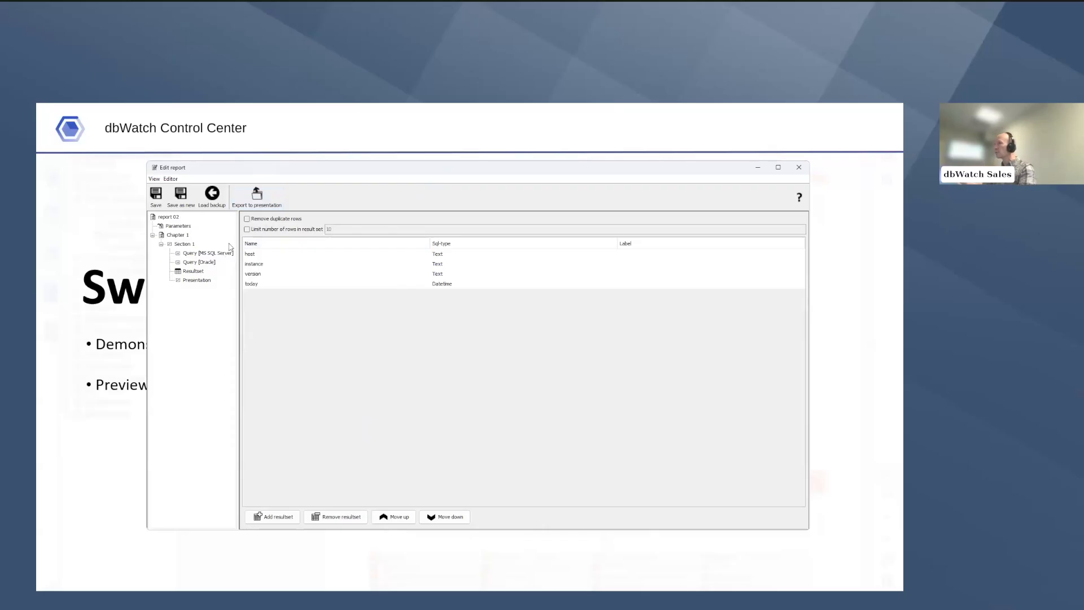
Step: Export the resultset's columns to the presentation, accepting the loss of existing formatting and keeping the Table presentation type
click(210, 263)
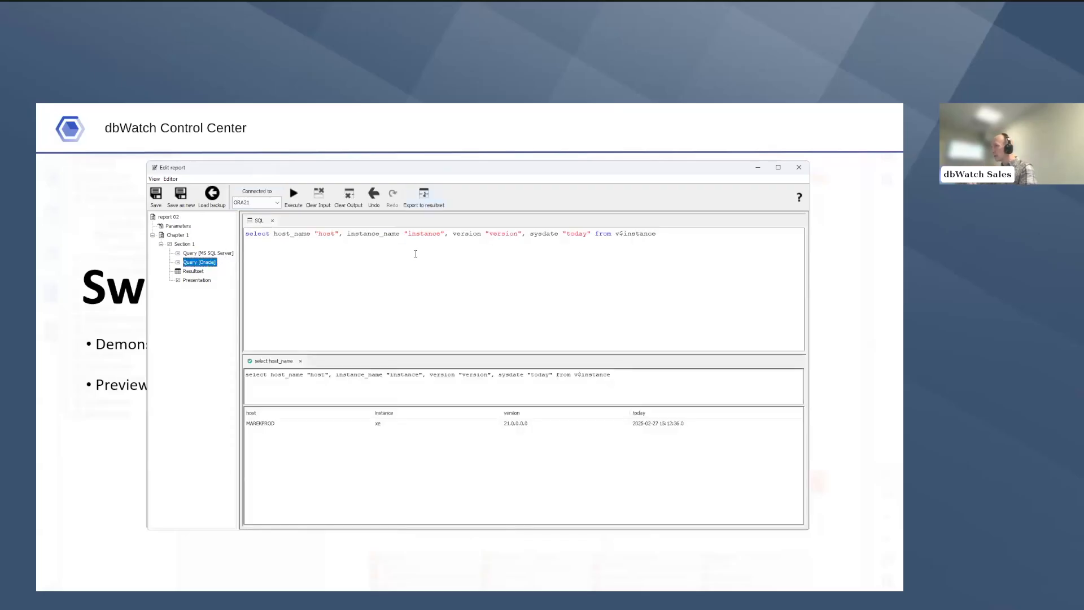
click(193, 272)
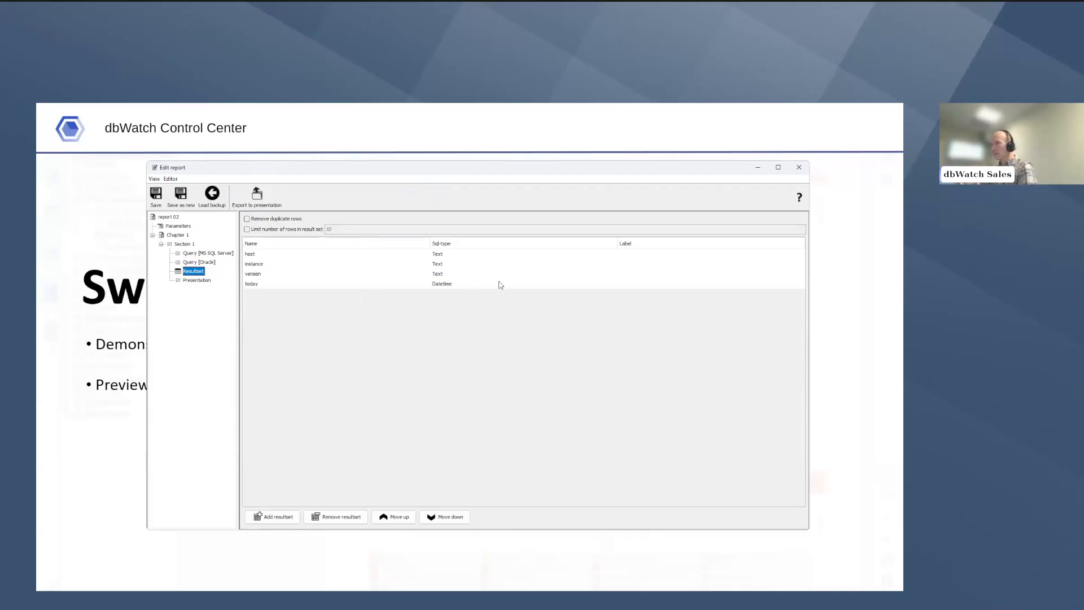
click(259, 195)
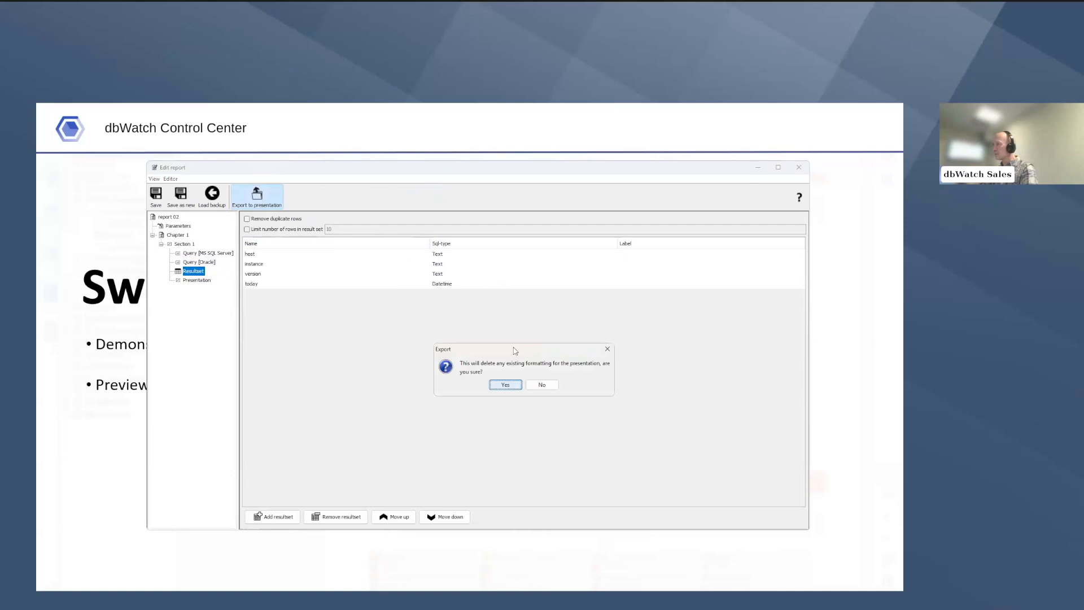
click(505, 385)
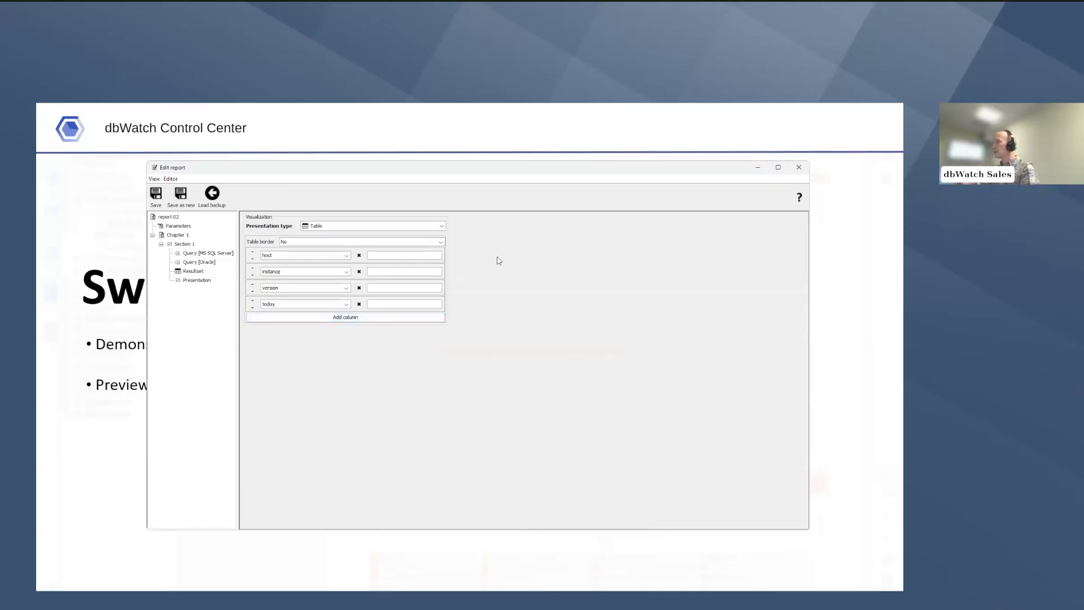
click(441, 226)
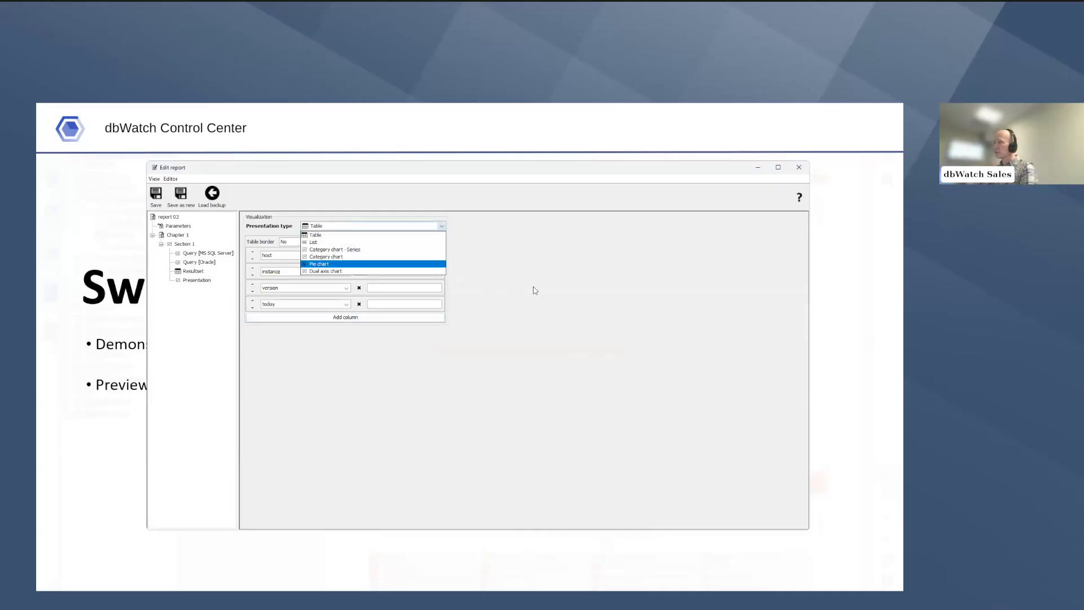
click(530, 308)
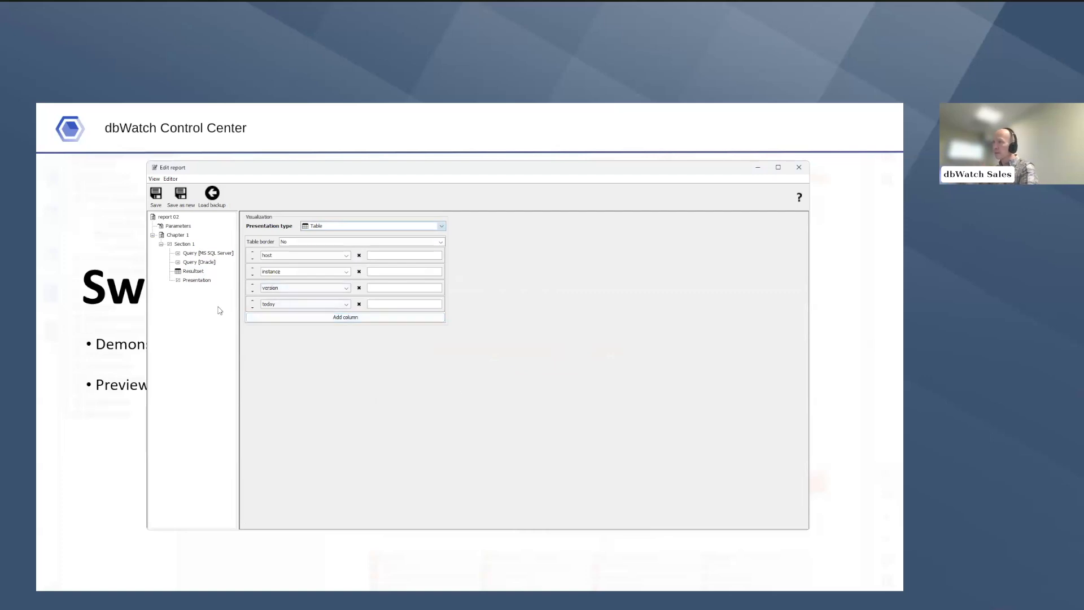
Step: Preview Section 1 for the MS 2022 Expr instance in a widened report window, and close the preview
click(181, 245)
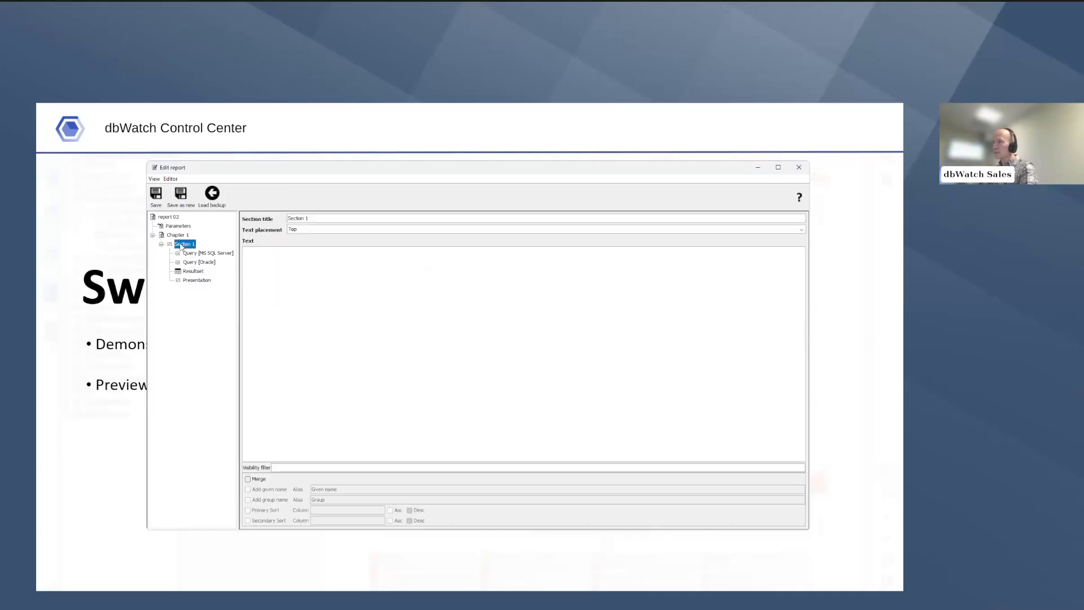
right_click(182, 246)
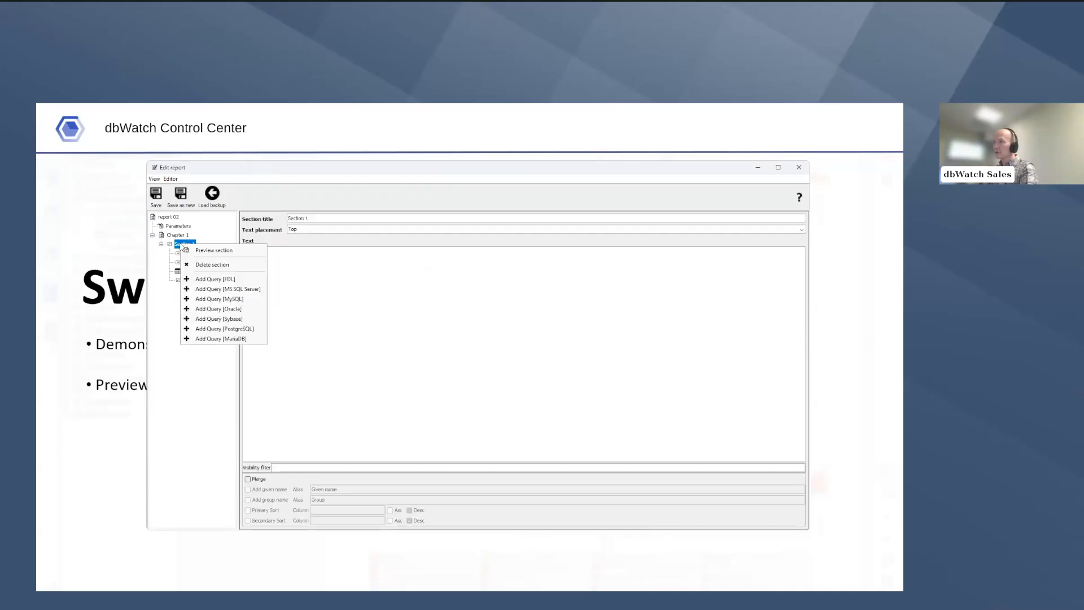
click(214, 250)
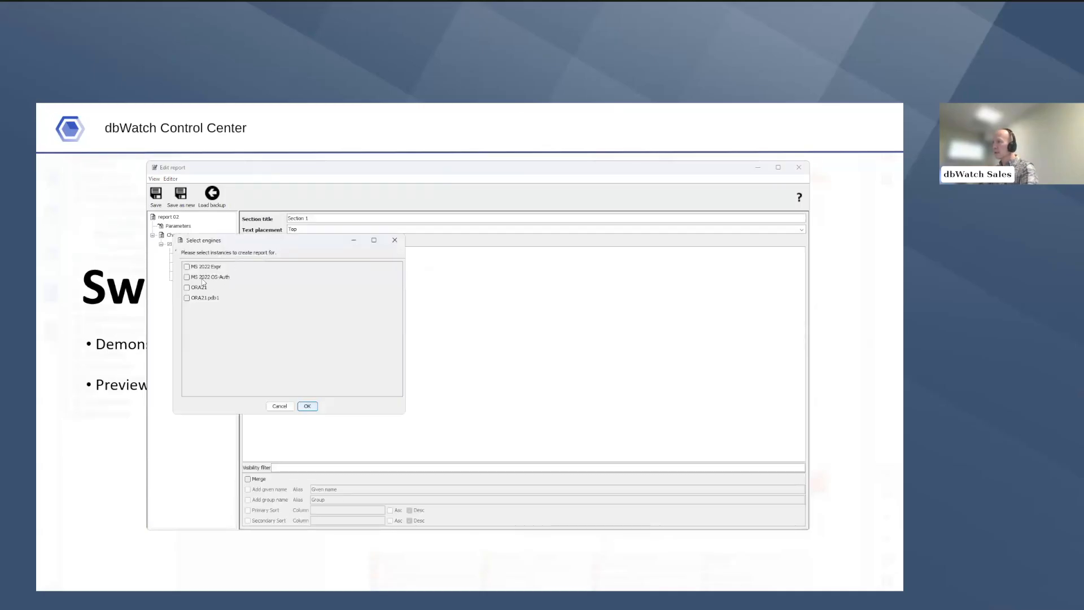
click(187, 267)
click(308, 406)
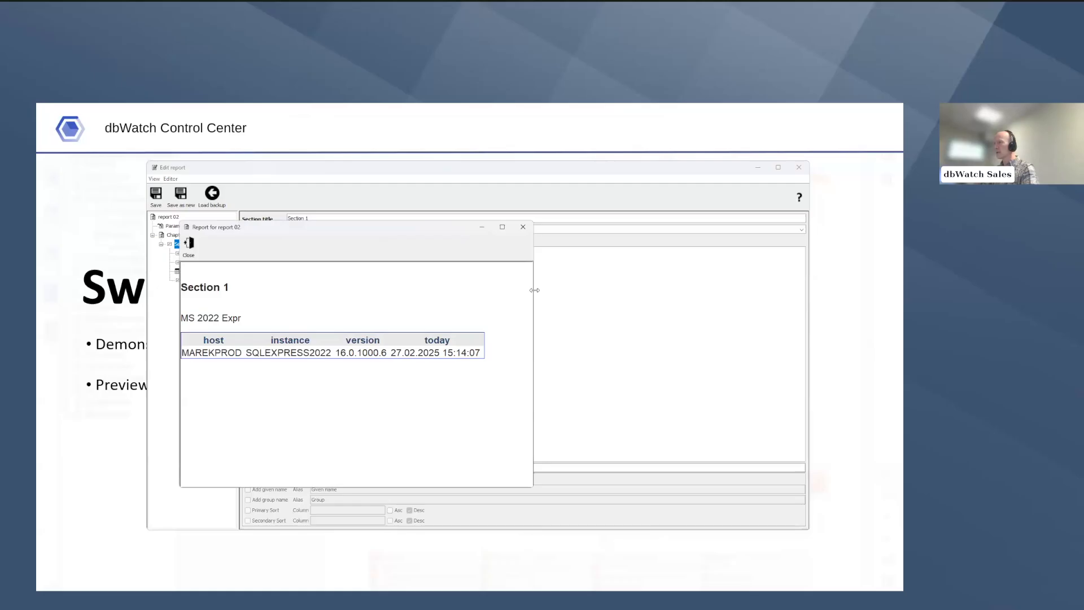
drag(534, 290, 693, 289)
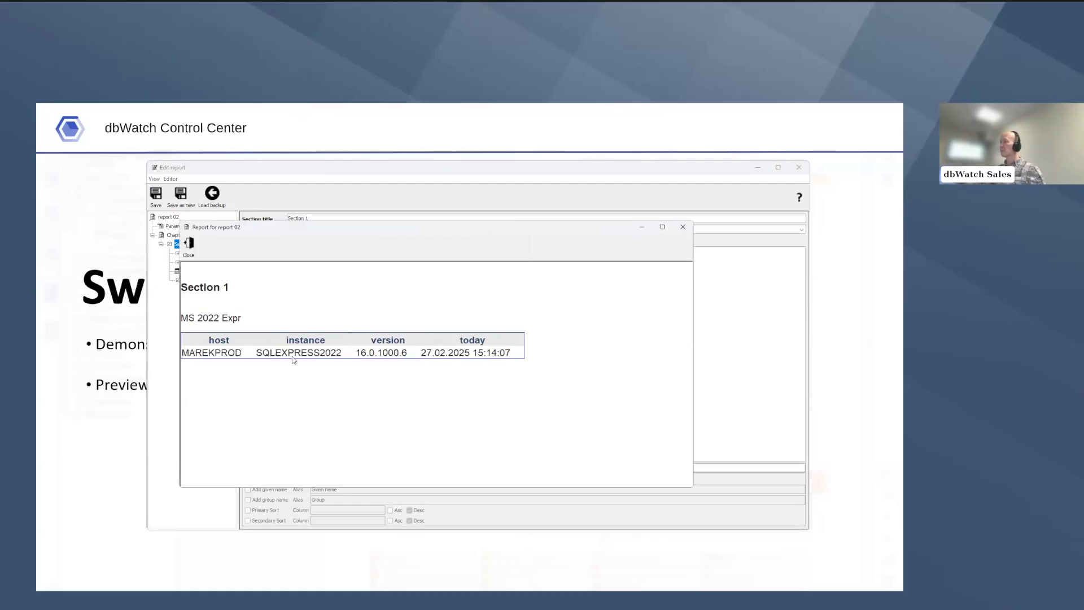
click(684, 228)
Step: Preview Section 1 for the ORA21 instance in a widened report window, and close the preview
right_click(181, 246)
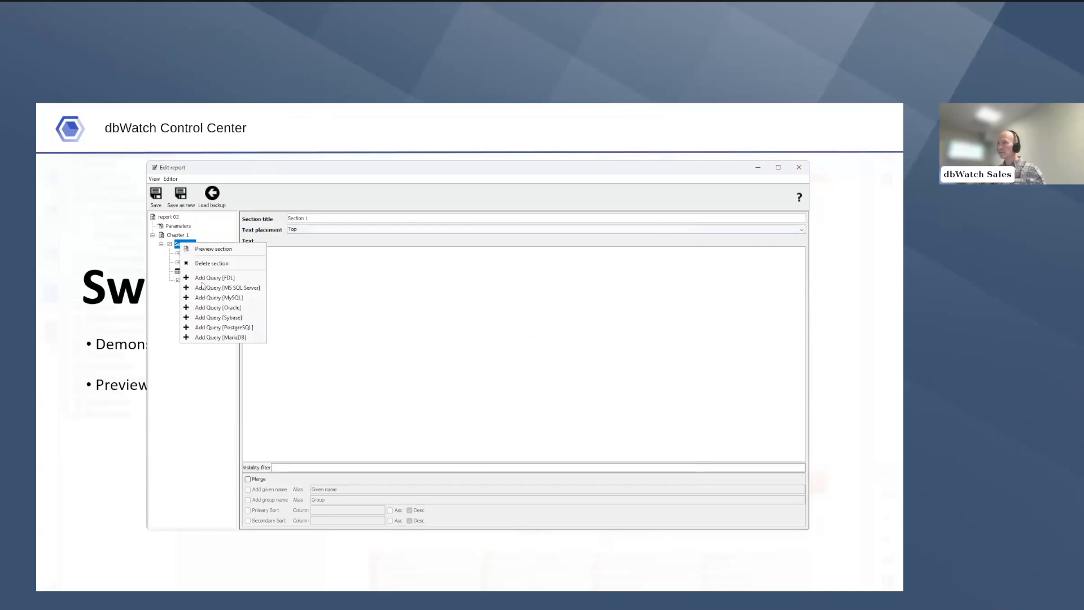
click(203, 250)
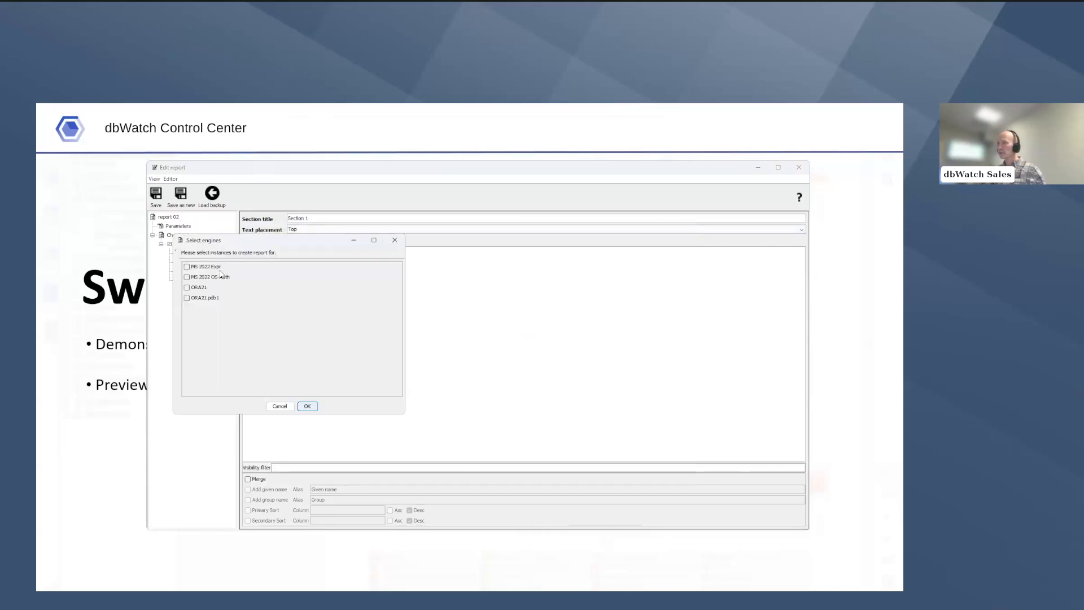
click(187, 287)
click(318, 410)
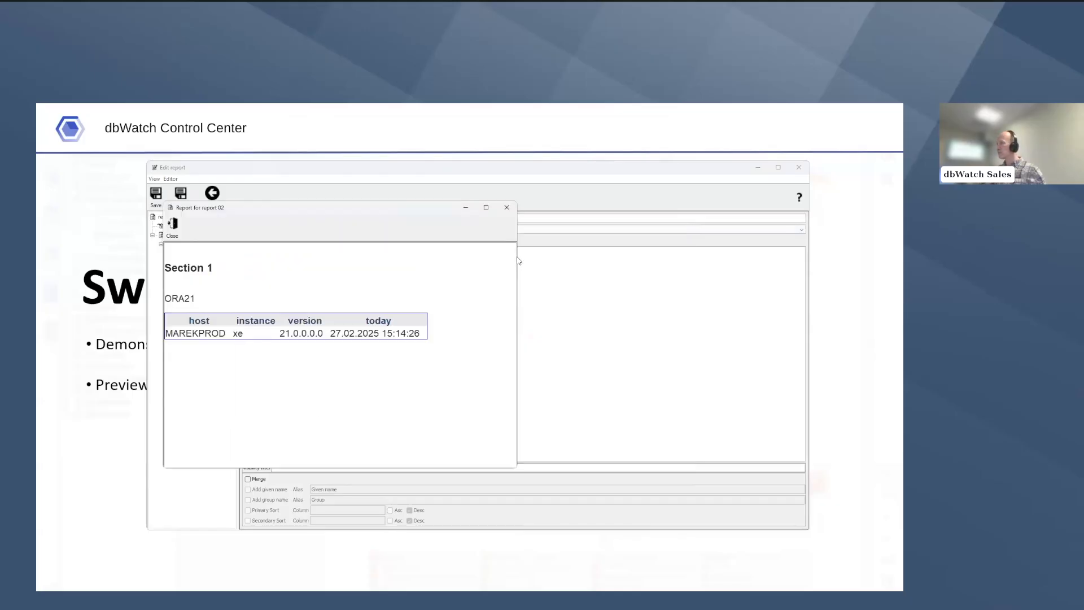
drag(517, 257, 630, 254)
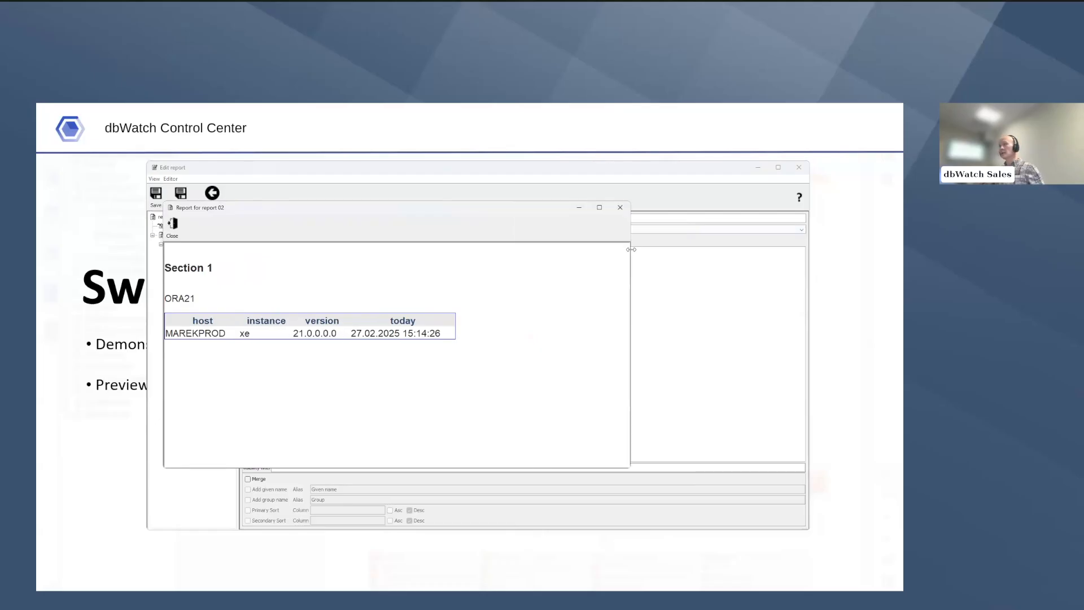
click(620, 208)
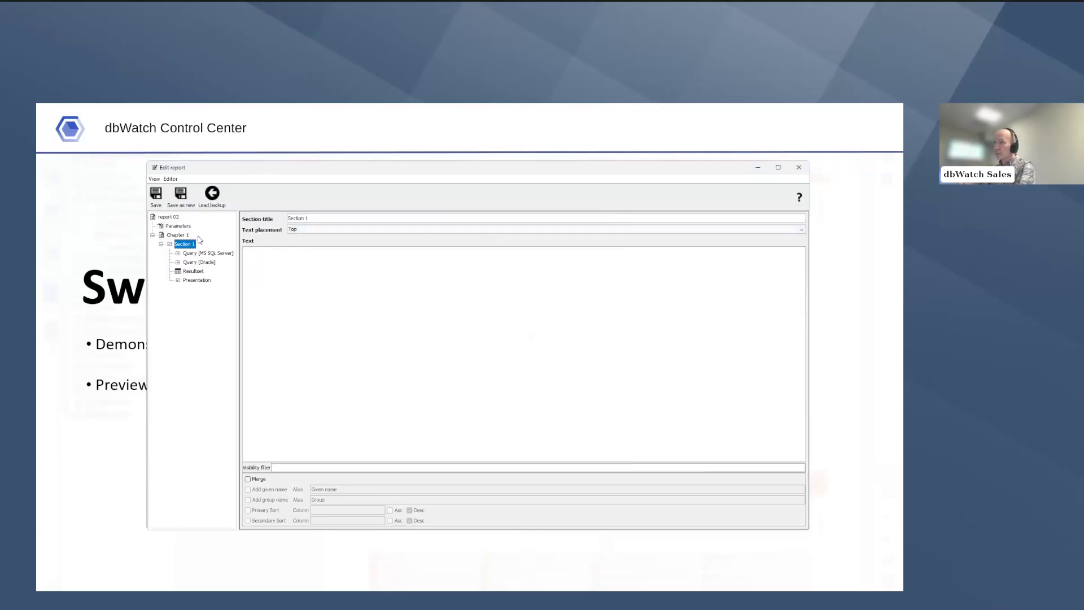
Step: Save the report template as report_02.xml
click(157, 196)
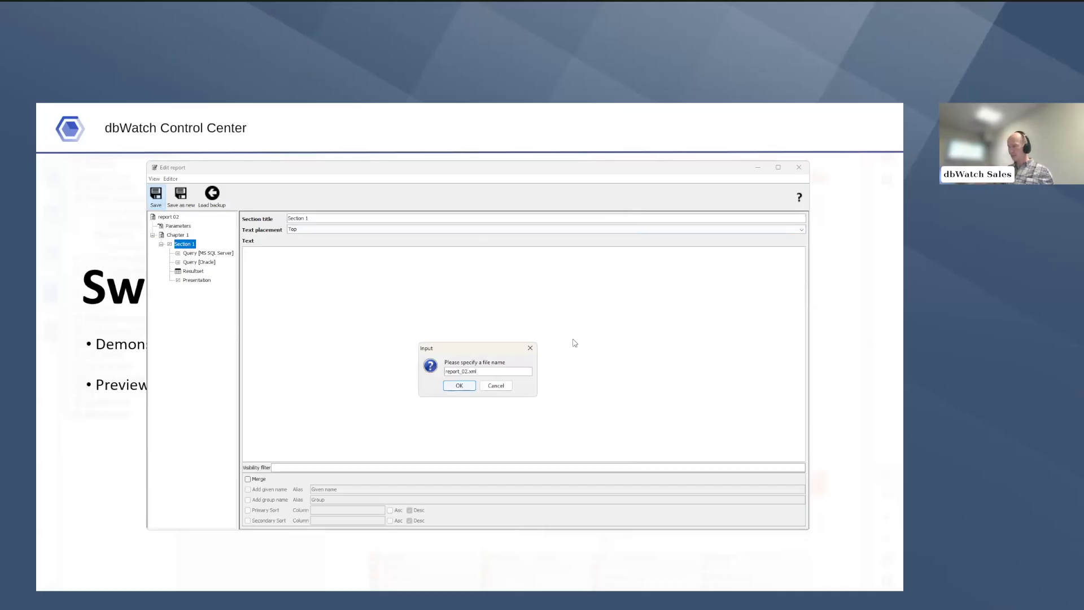
click(457, 385)
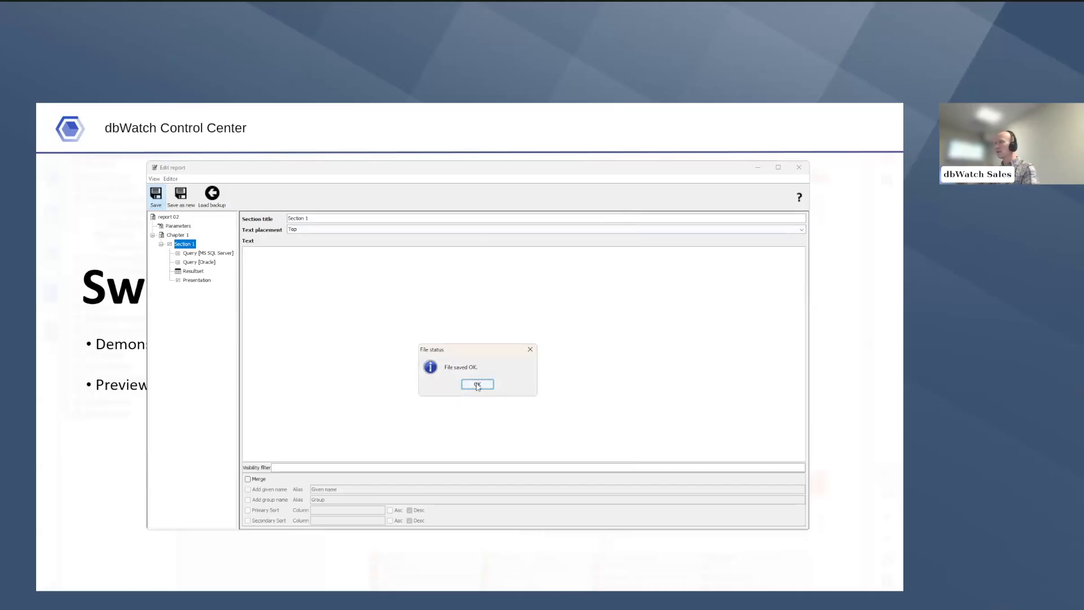
click(477, 384)
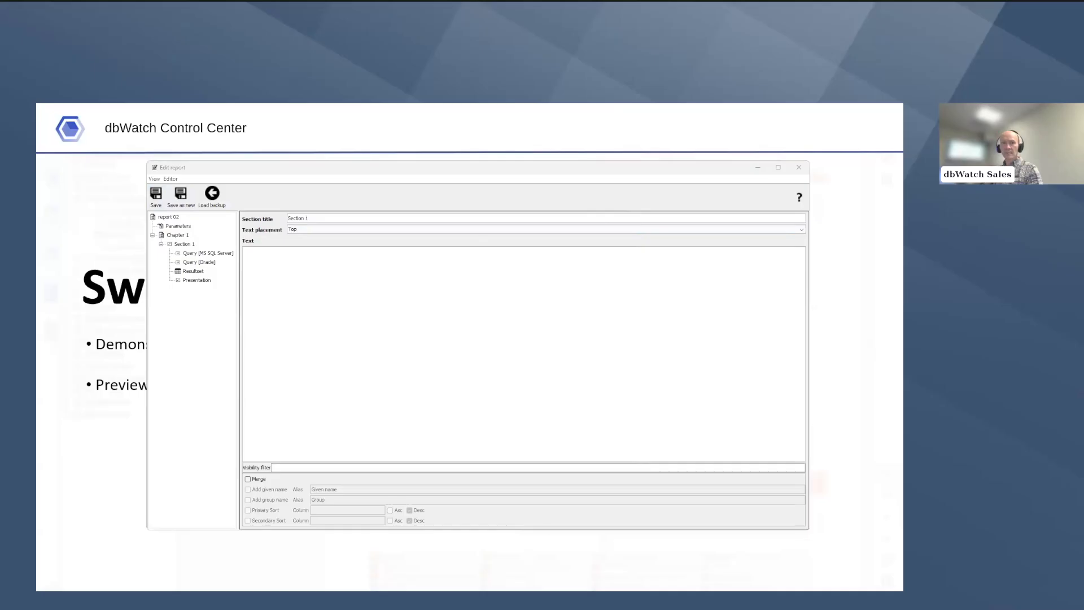
Step: Switch to the main dbWatch Control Center window and look over the server's reporting commands without choosing one
key(alt+Tab)
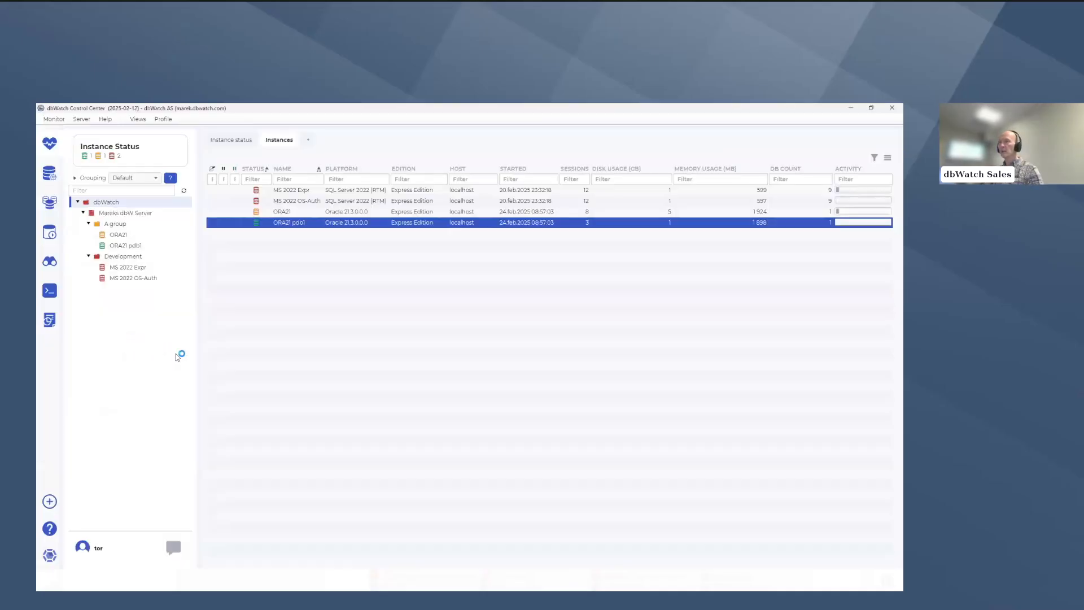
click(82, 121)
mouse_move(99, 135)
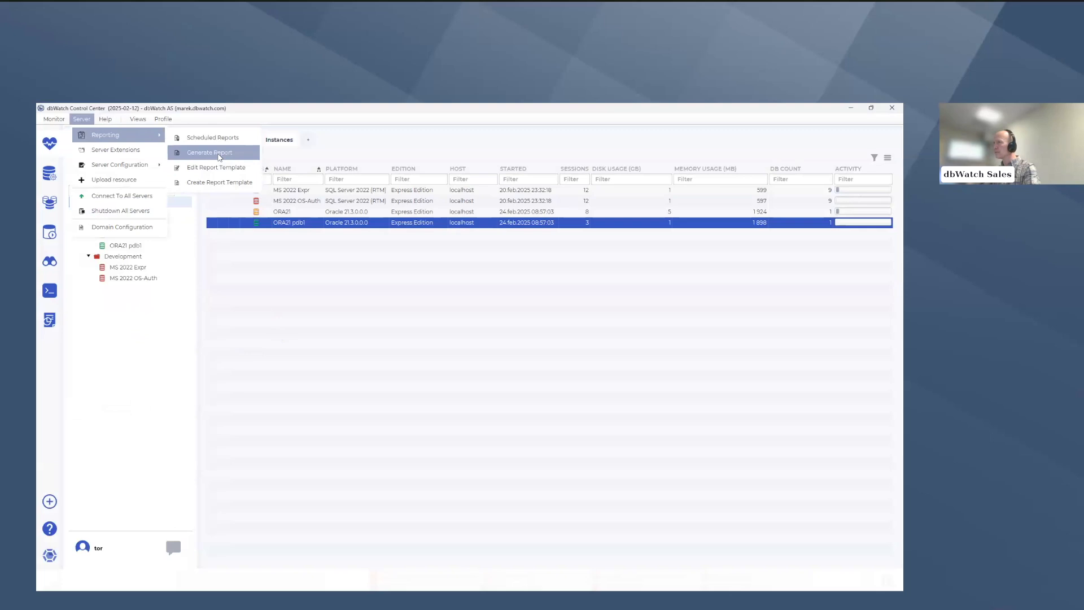
click(144, 474)
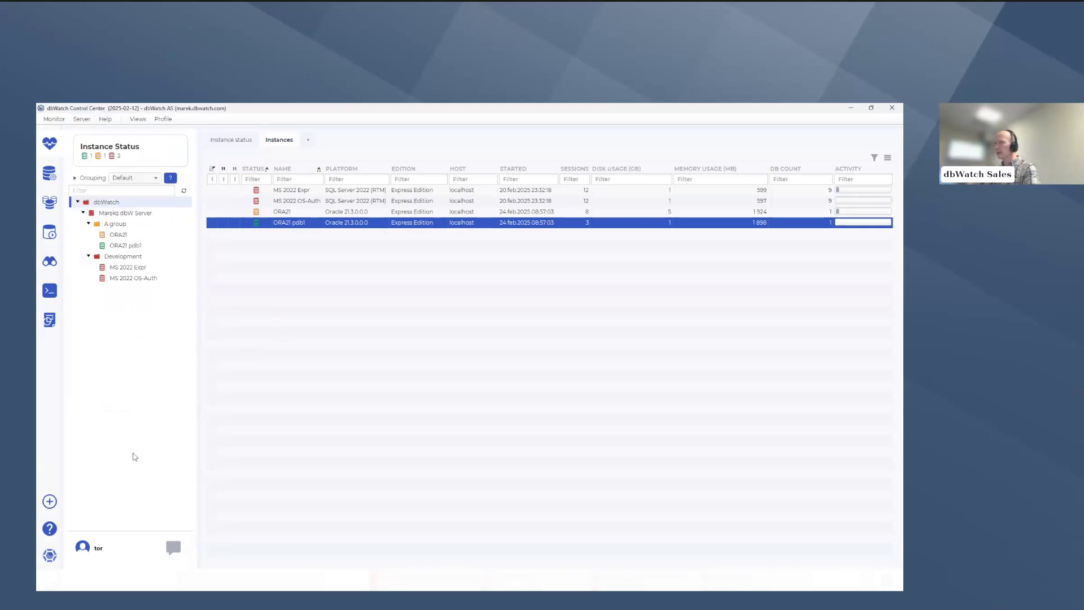
Step: Start a new report in the report wizard with the MS 2022 Expr instance from the Development group as its source
click(49, 321)
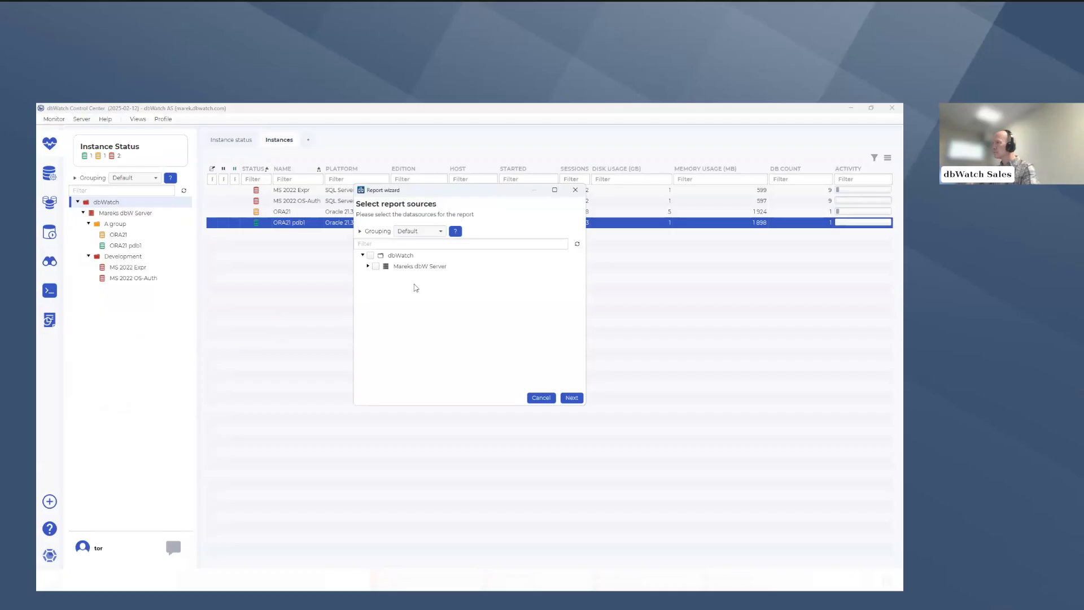
click(368, 266)
click(373, 277)
click(373, 309)
click(386, 320)
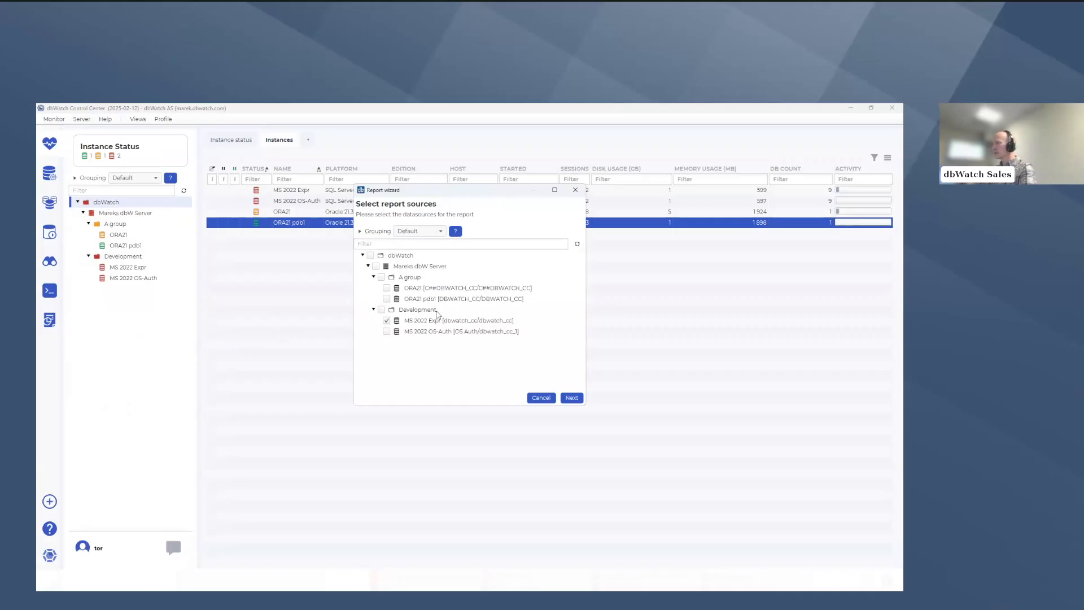
click(570, 398)
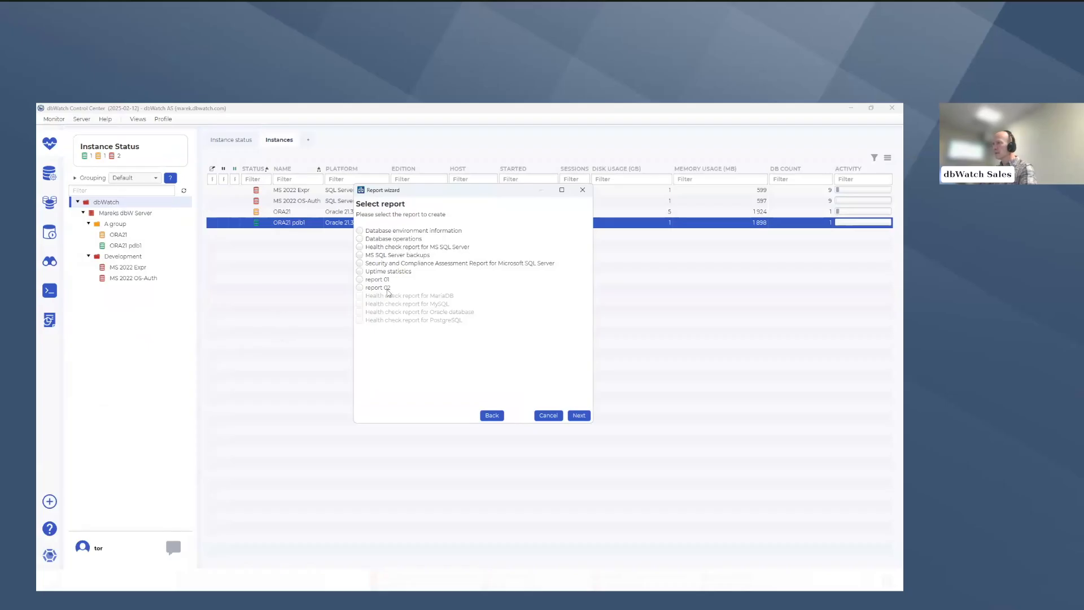
Step: Generate report 02 for MS 2022 Expr immediately as a portrait PDF and open the generated file
click(360, 288)
click(579, 416)
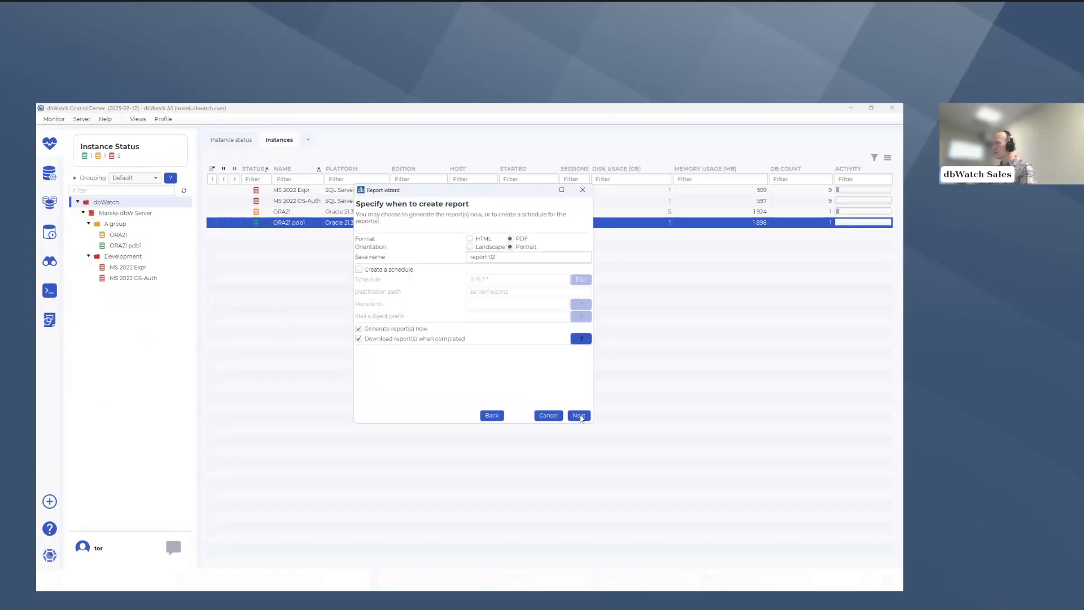
click(579, 416)
click(578, 416)
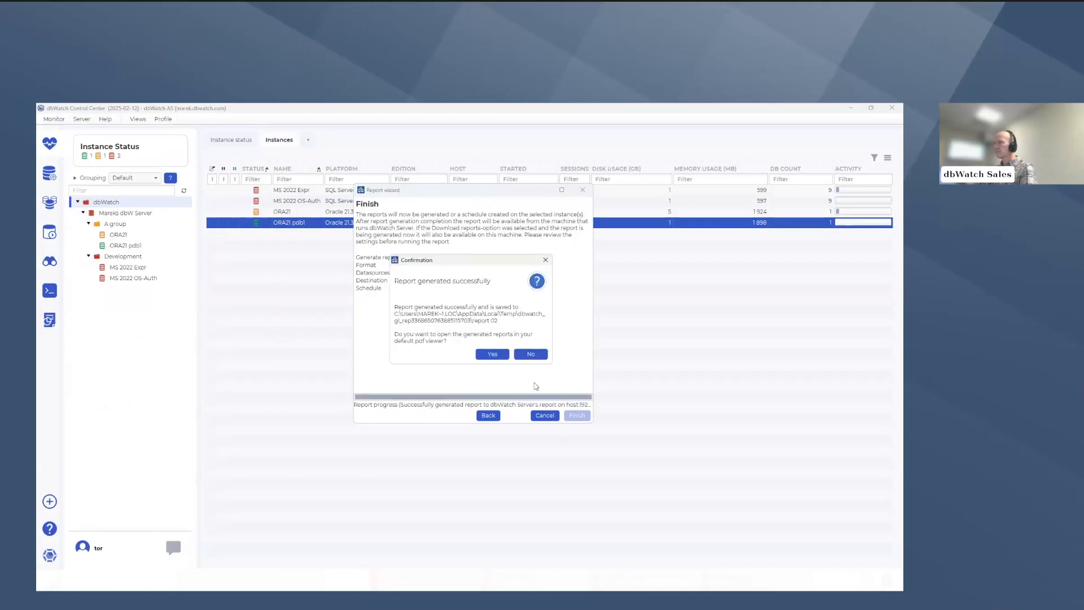
click(498, 355)
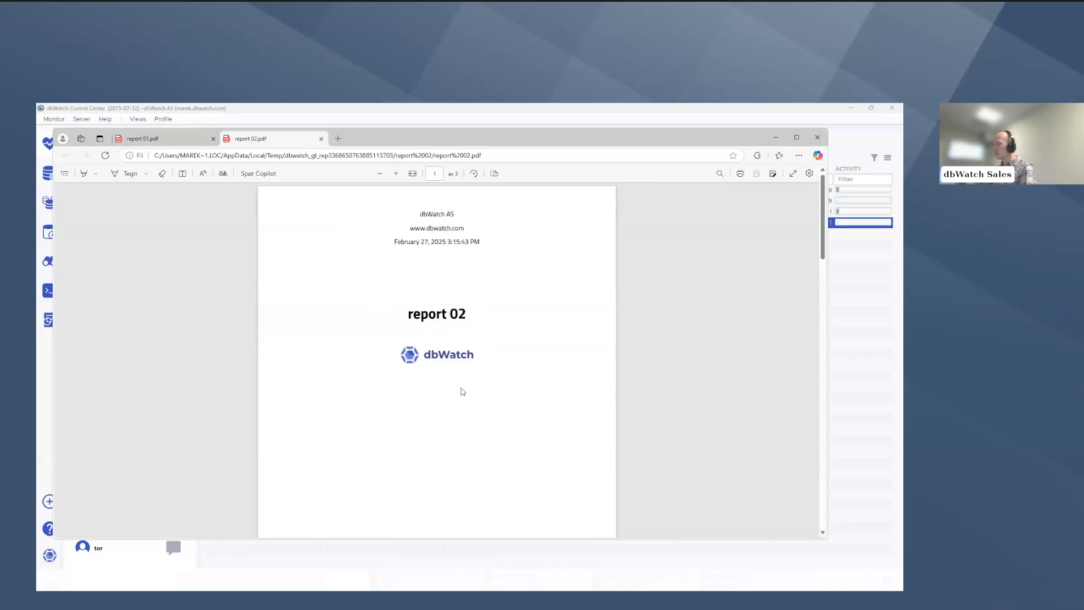
Step: Review the instance list and the Section 1 table in the MS 2022 Expr report, and minimize the PDF viewer
scroll(450, 367, down, 5)
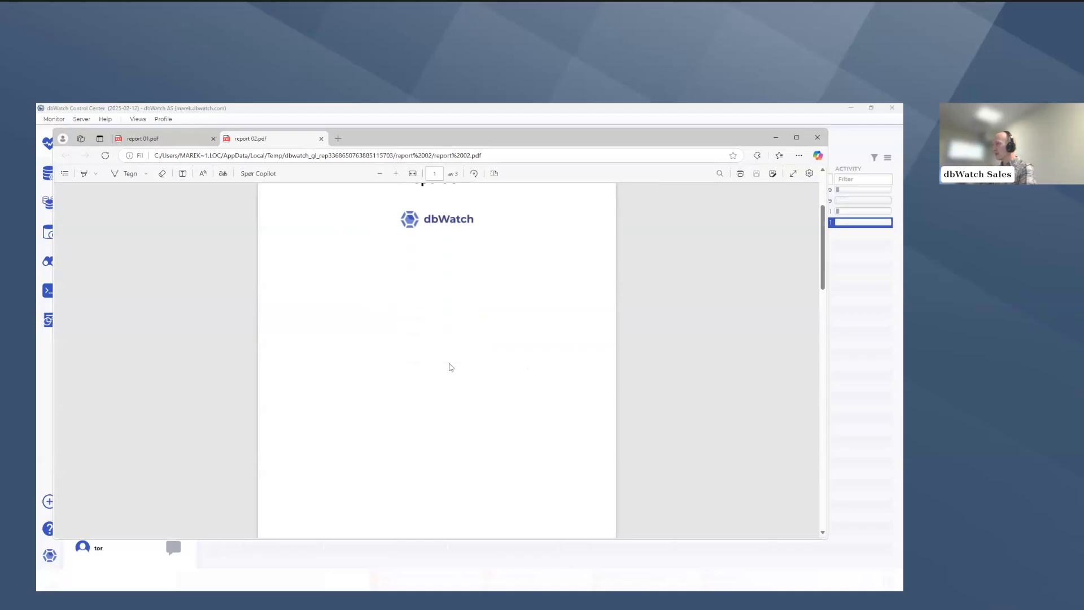
scroll(451, 367, down, 3)
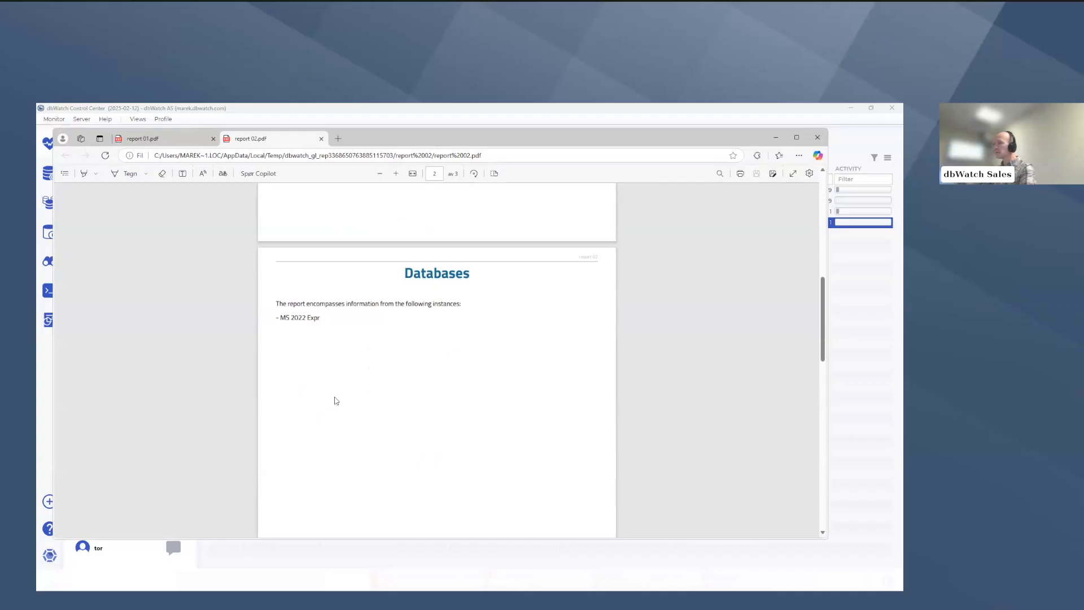
scroll(334, 400, down, 3)
scroll(335, 400, down, 5)
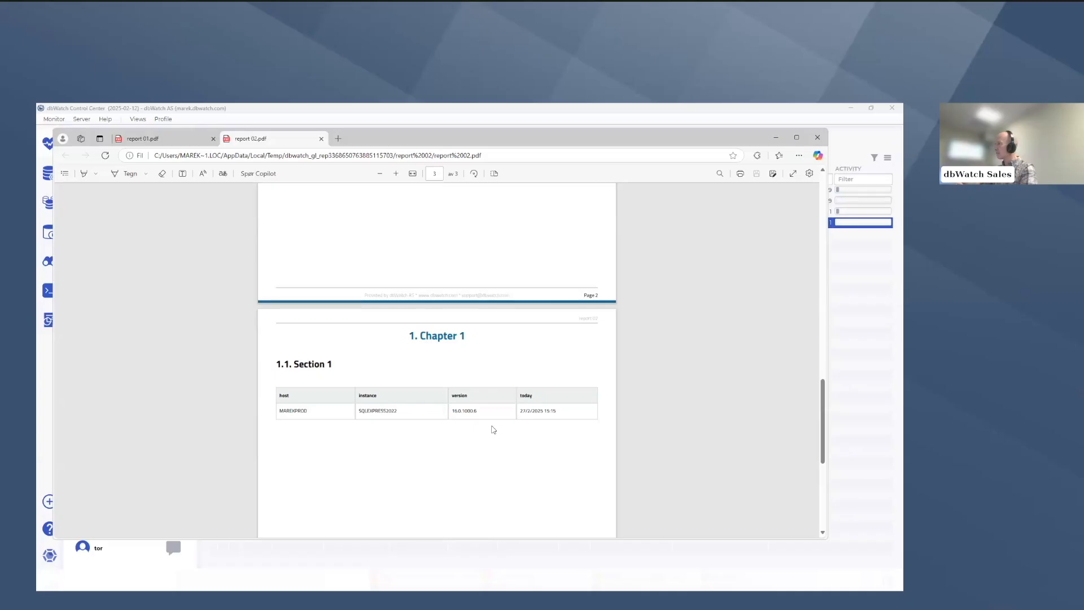
click(775, 139)
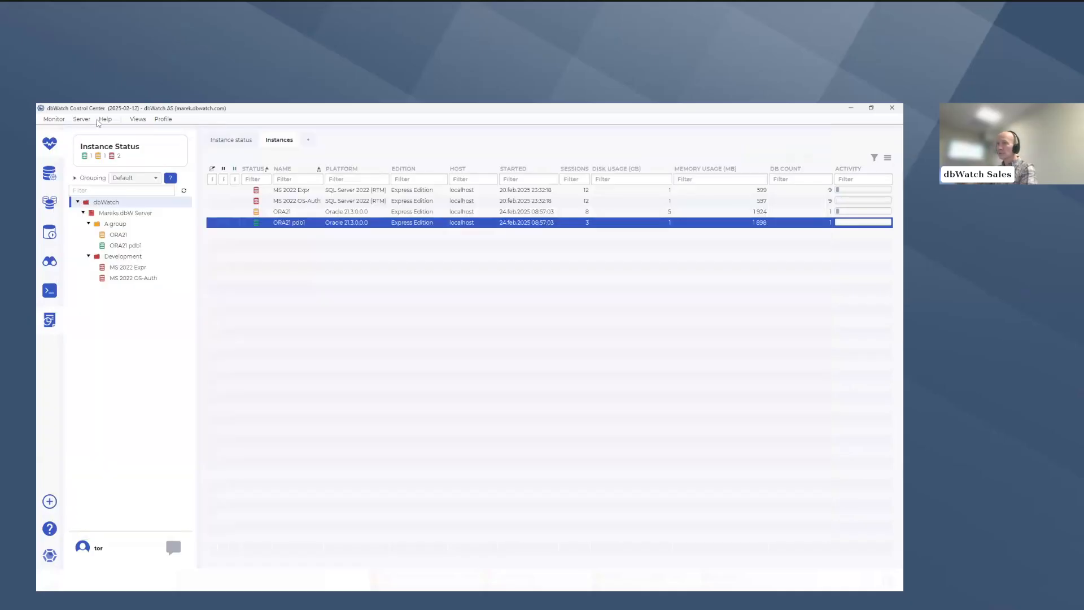
Step: Start another report in the report wizard with the ORA21 instance from A group as its source
click(51, 325)
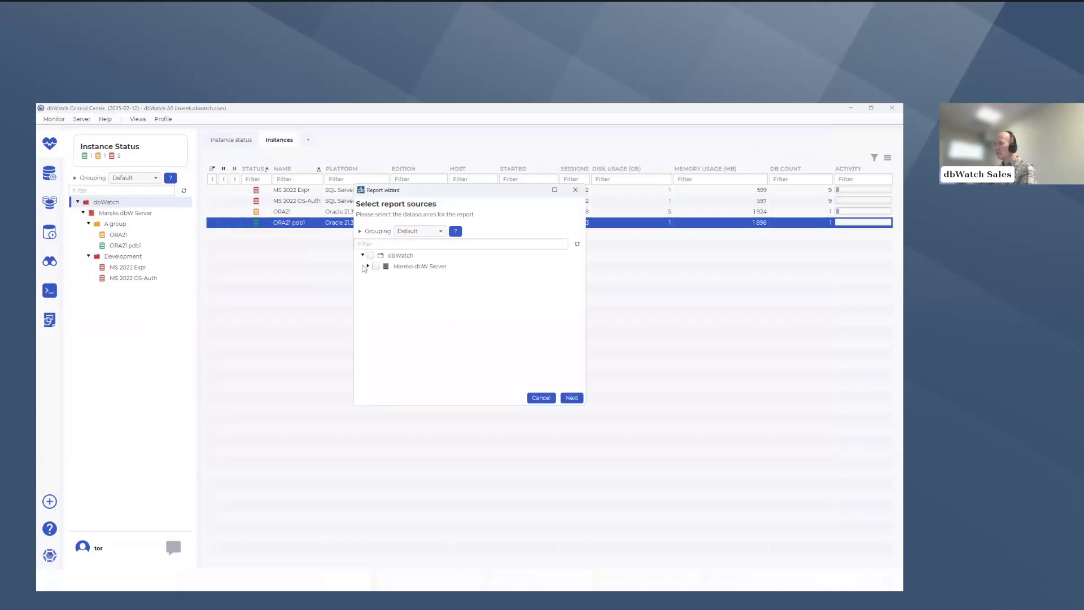
click(367, 266)
click(373, 277)
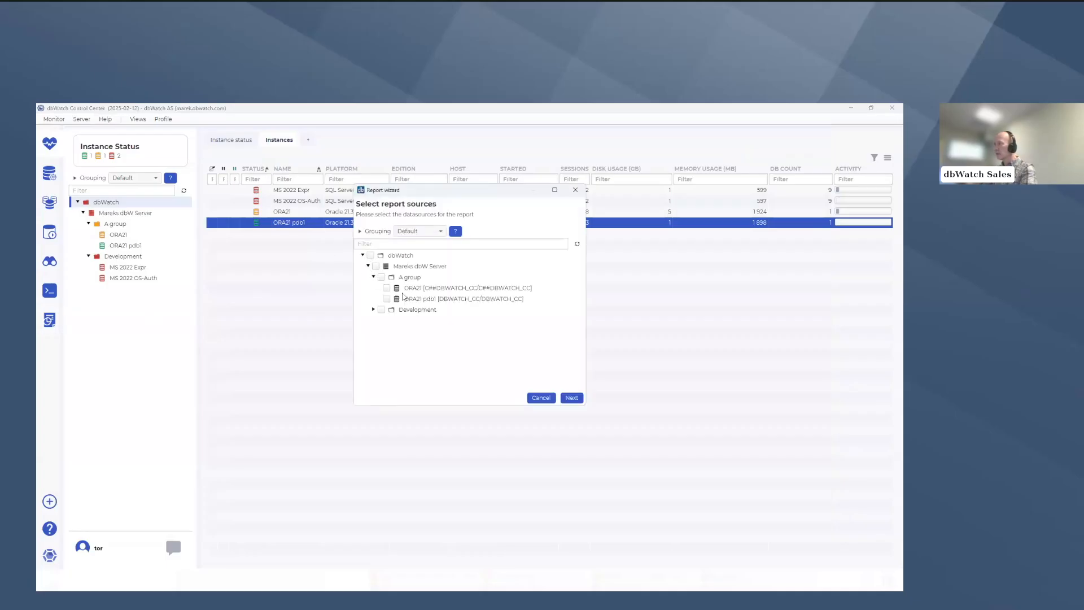
click(387, 288)
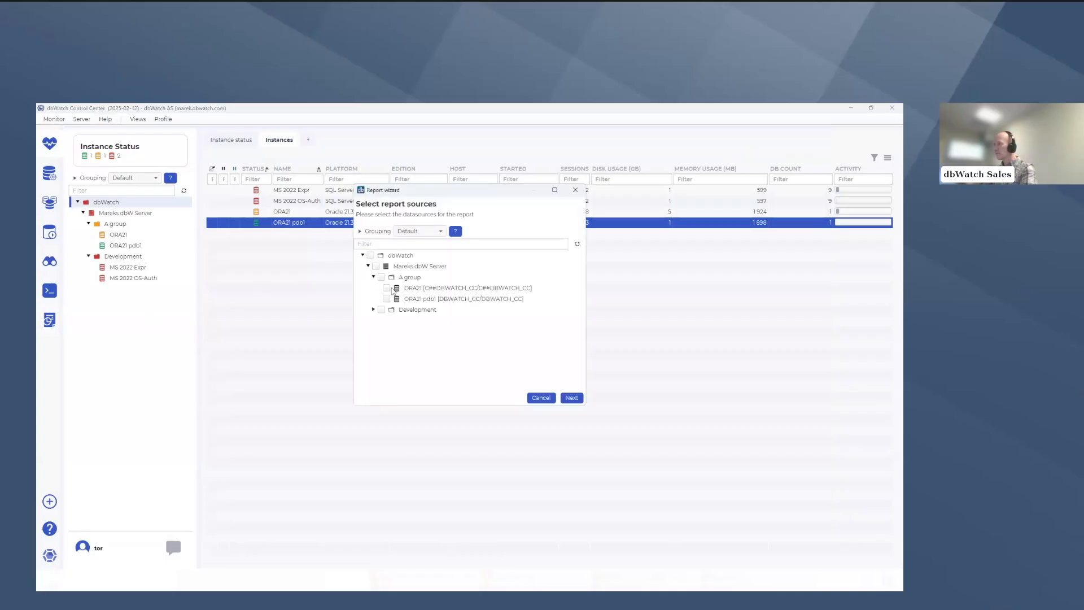
click(572, 398)
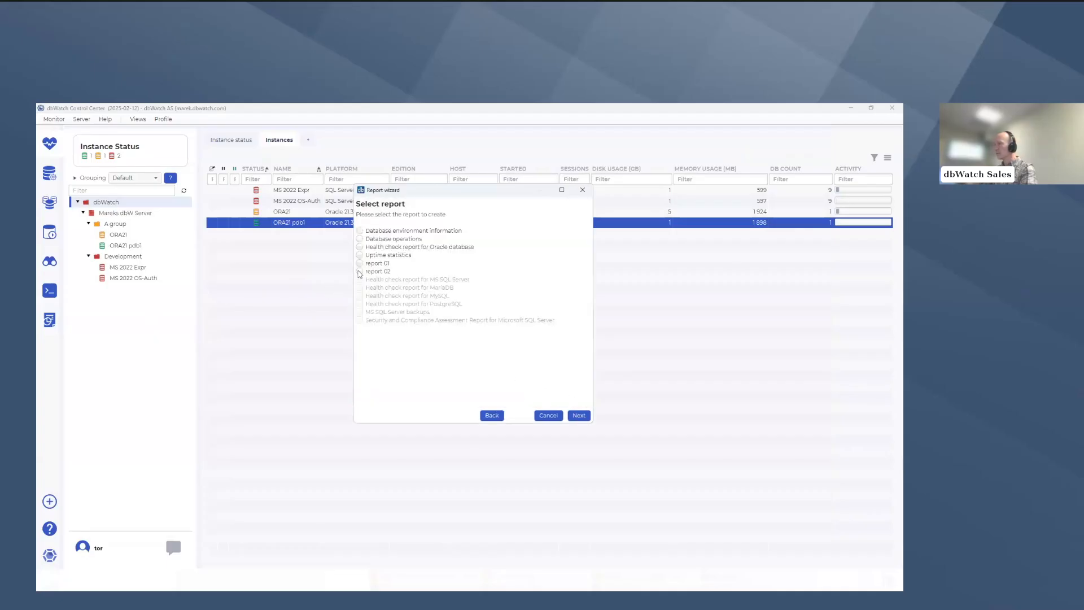
Step: Generate report 02 for ORA21 as a portrait PDF and inspect its Section 1 table before minimizing the viewer
click(577, 416)
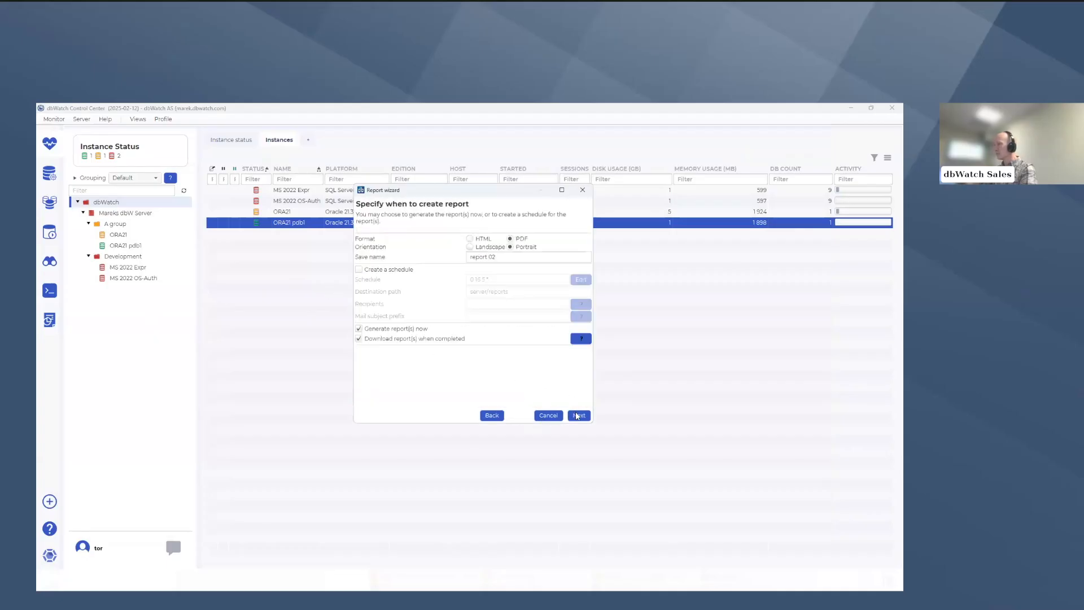
click(577, 416)
click(577, 416)
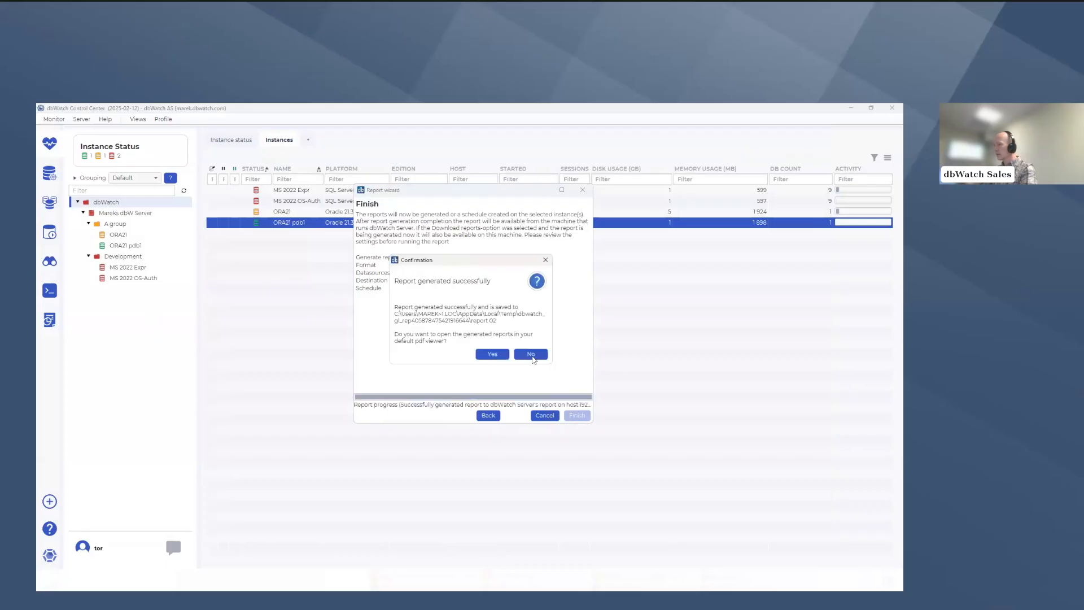
click(492, 354)
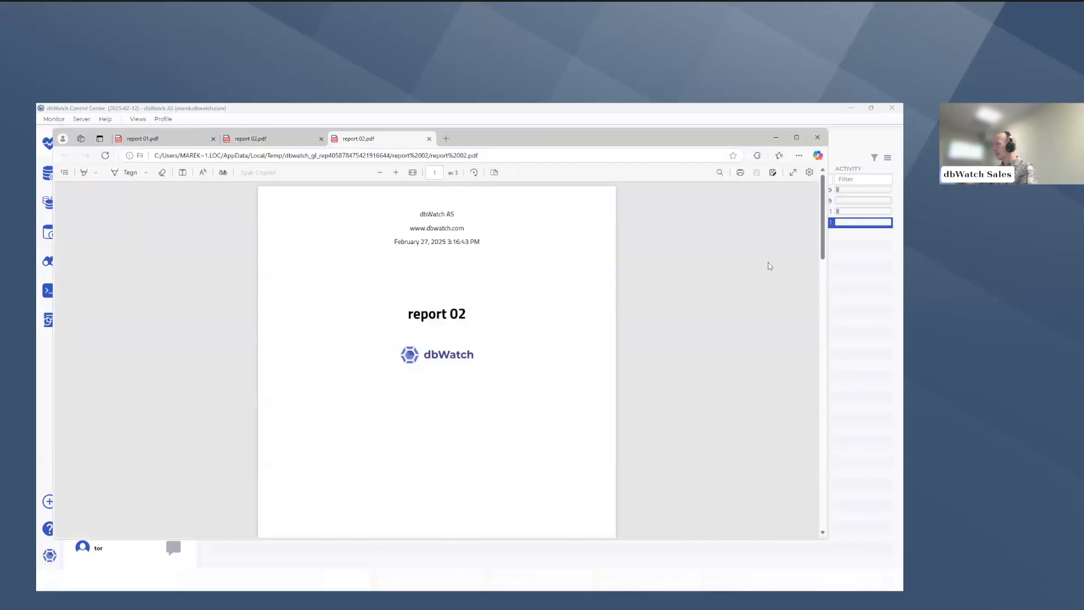
drag(823, 219, 823, 427)
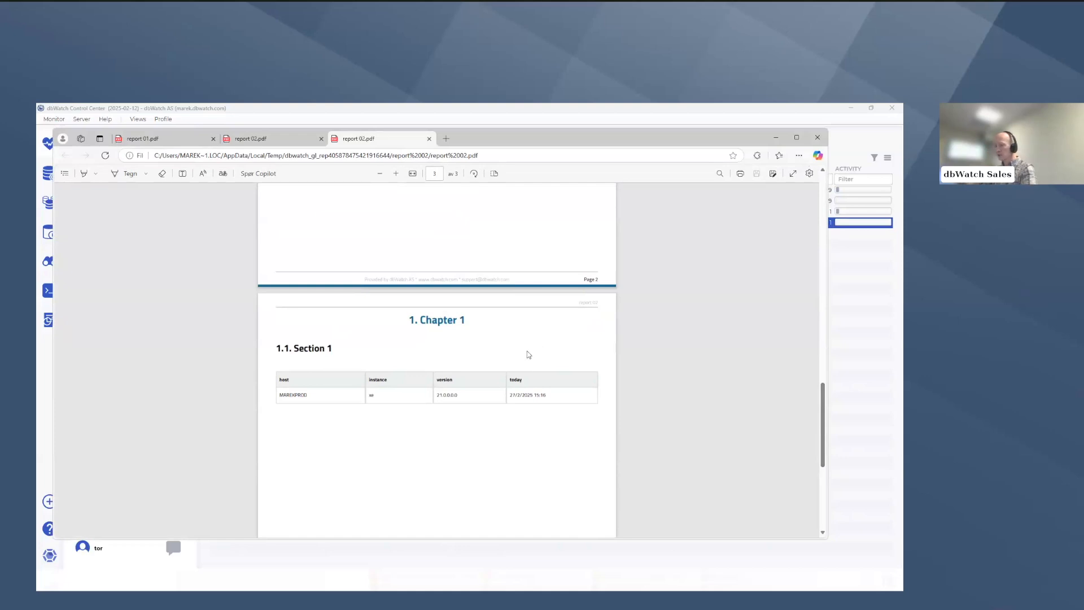
click(777, 139)
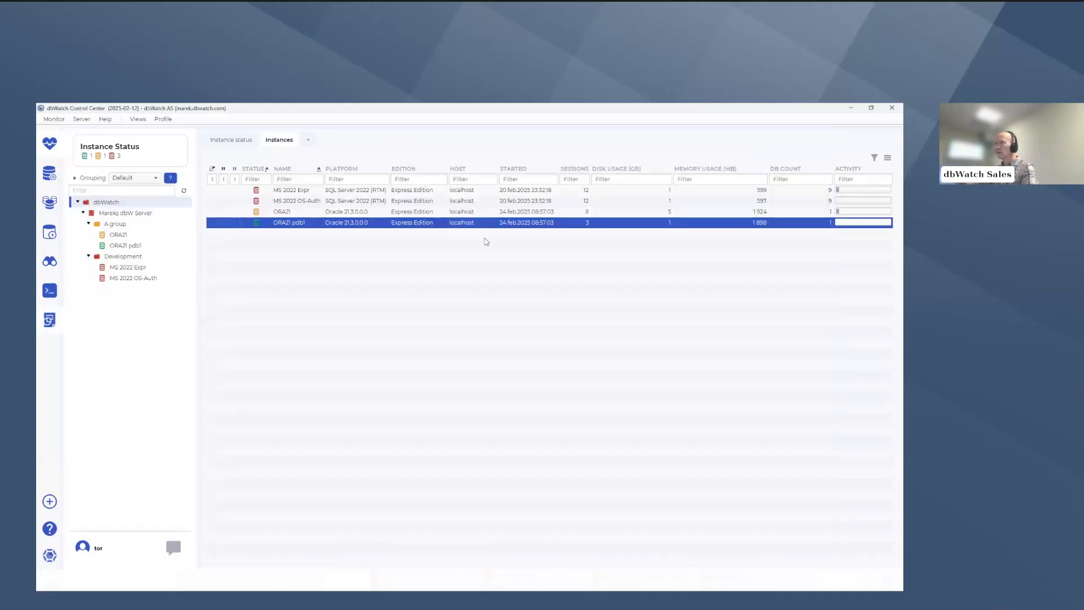
Step: Generate report 02 as a portrait PDF for all instances under the dbWatch server and open the generated file
click(55, 320)
click(368, 266)
click(376, 267)
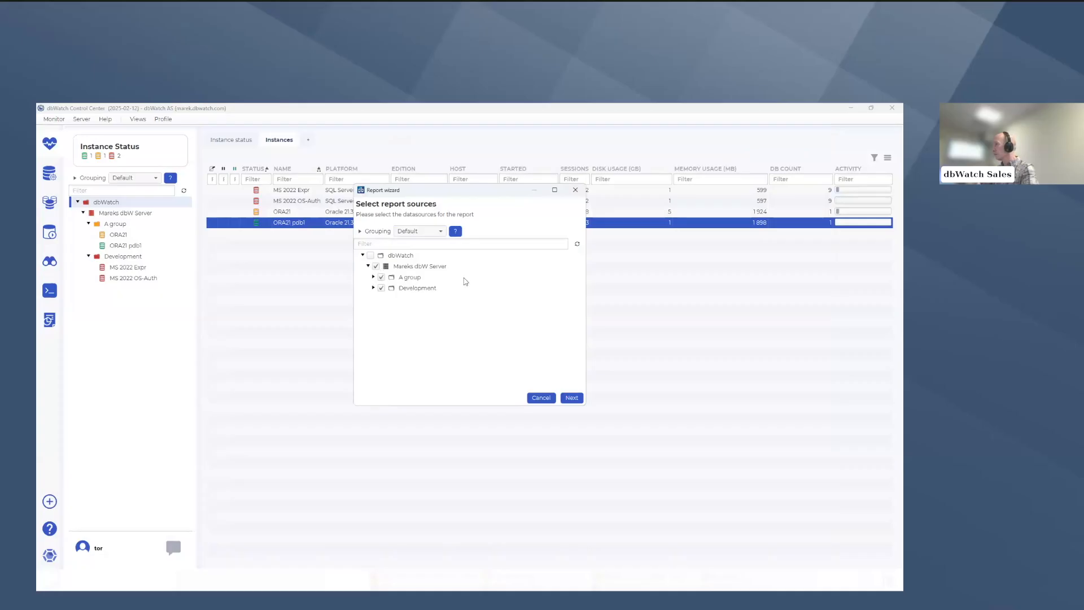
click(571, 398)
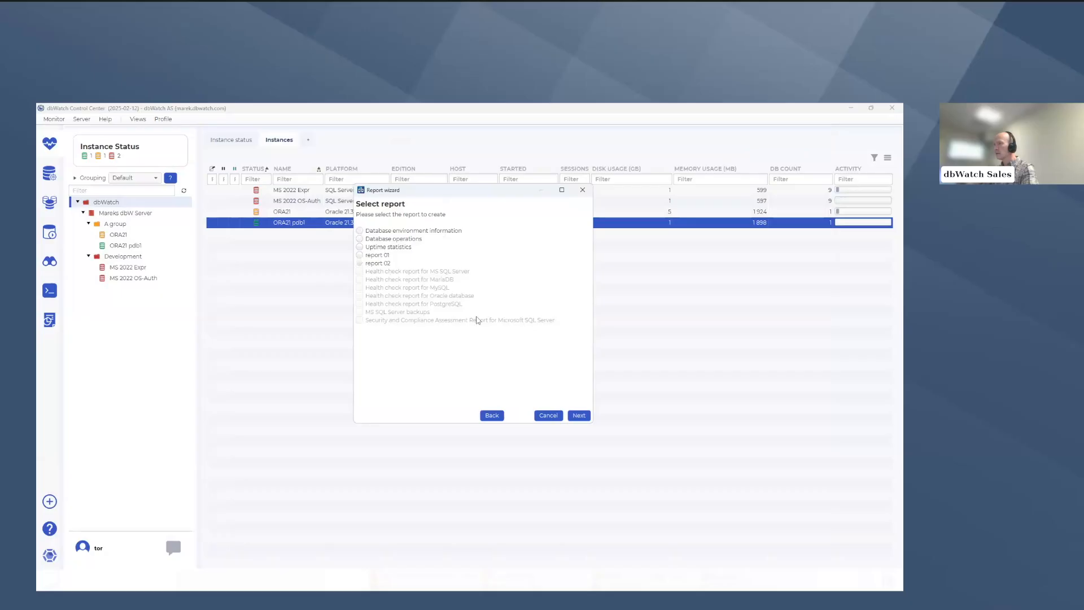
click(579, 416)
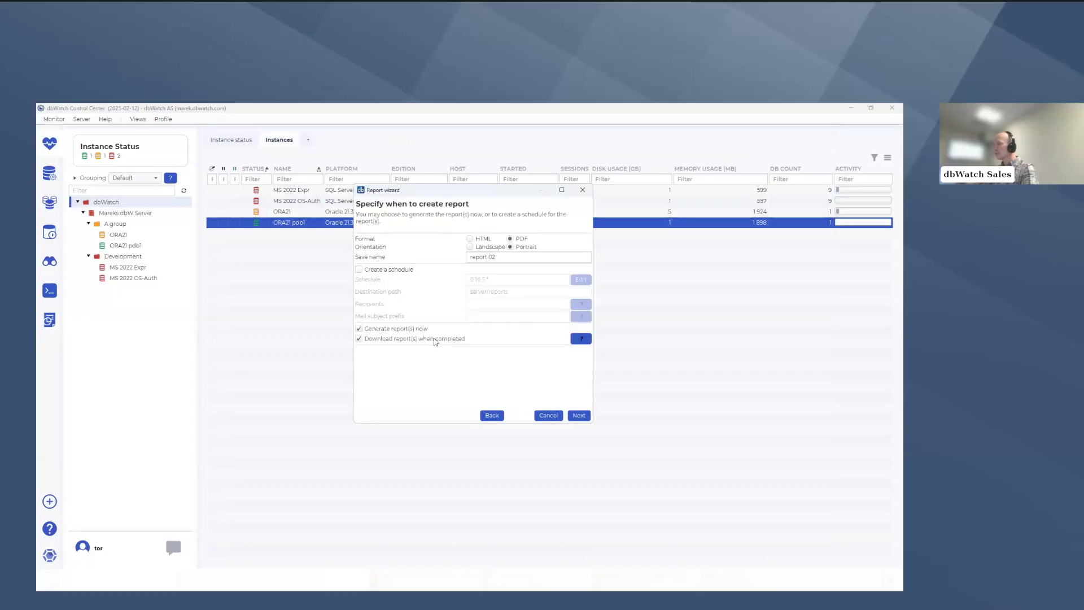
click(583, 417)
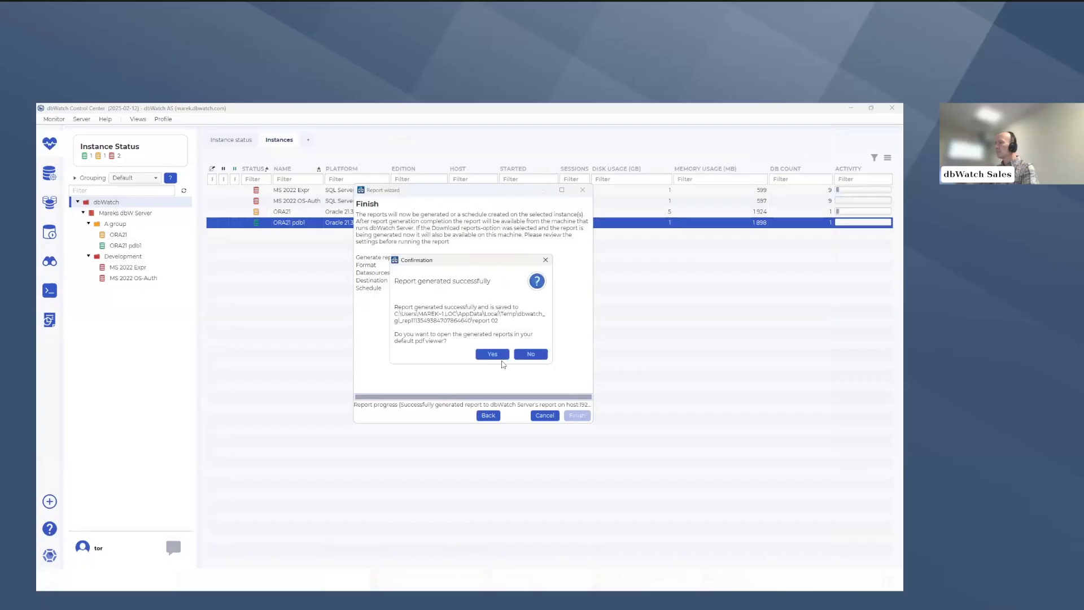
click(500, 356)
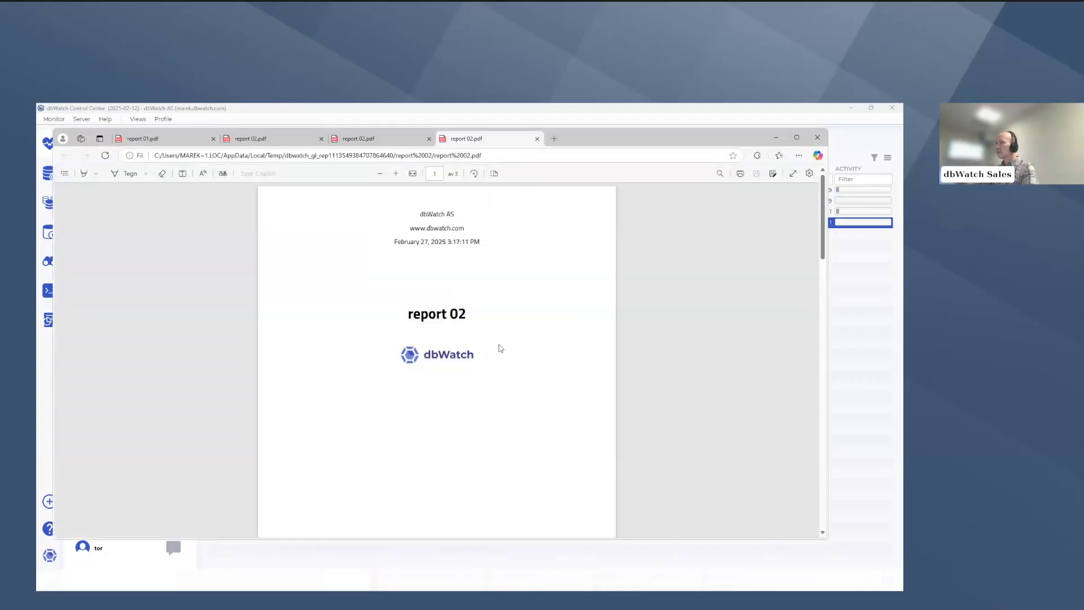
Step: Examine the listed instances and the separate Section 1 tables for each instance in the multi-instance report
scroll(499, 351, down, 2)
scroll(499, 348, down, 5)
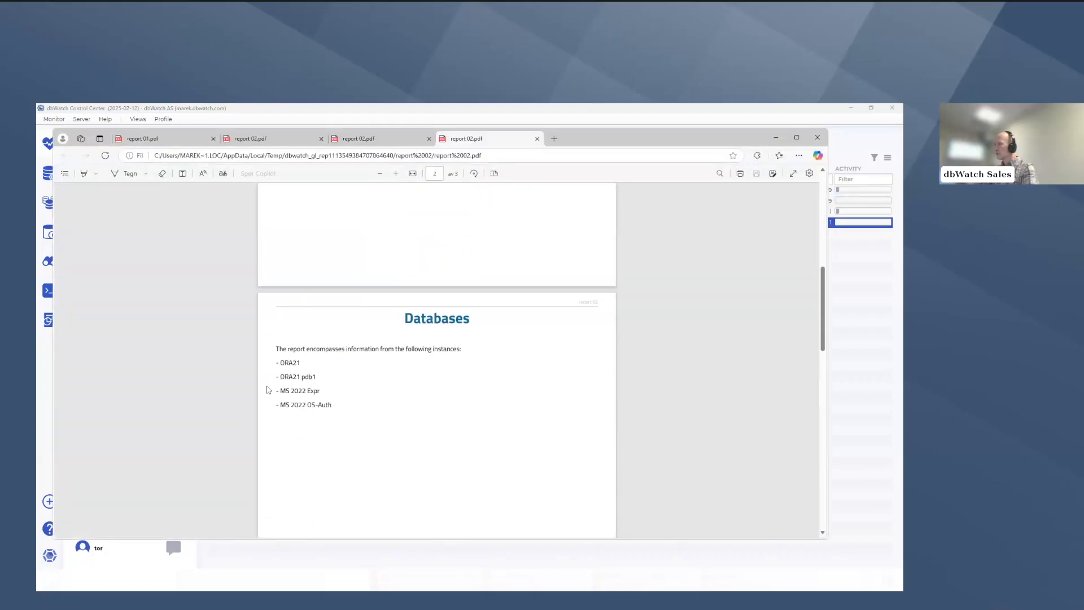
scroll(409, 398, down, 1)
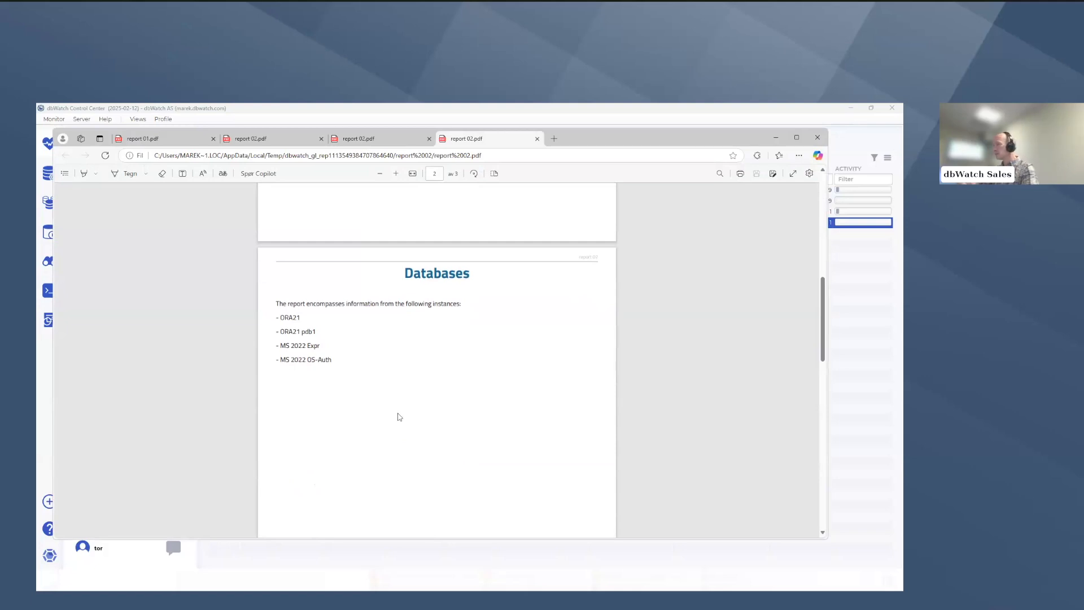
scroll(398, 417, down, 6)
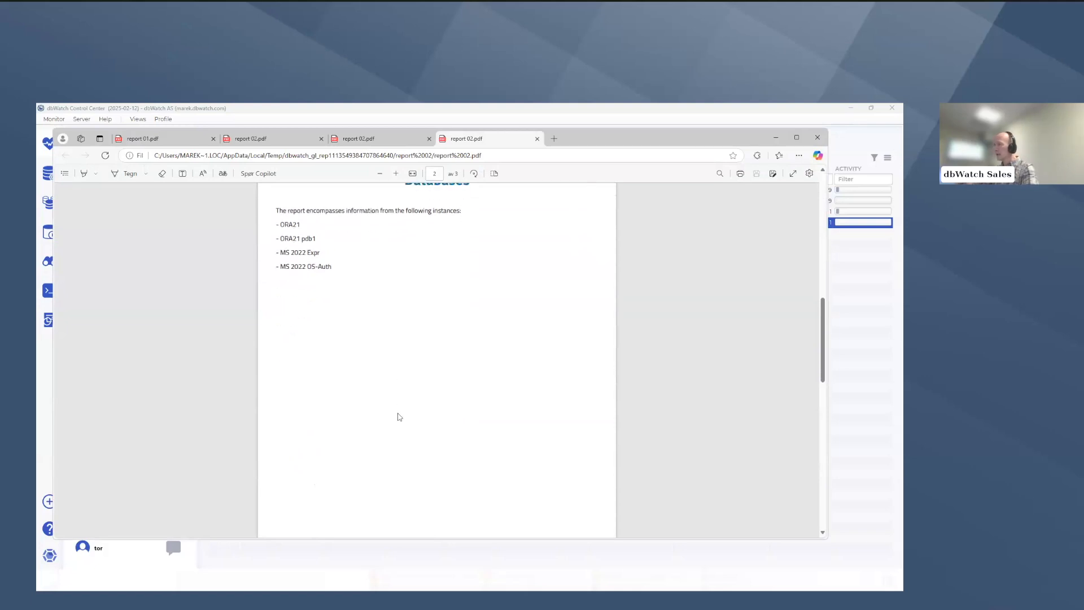
scroll(398, 417, down, 4)
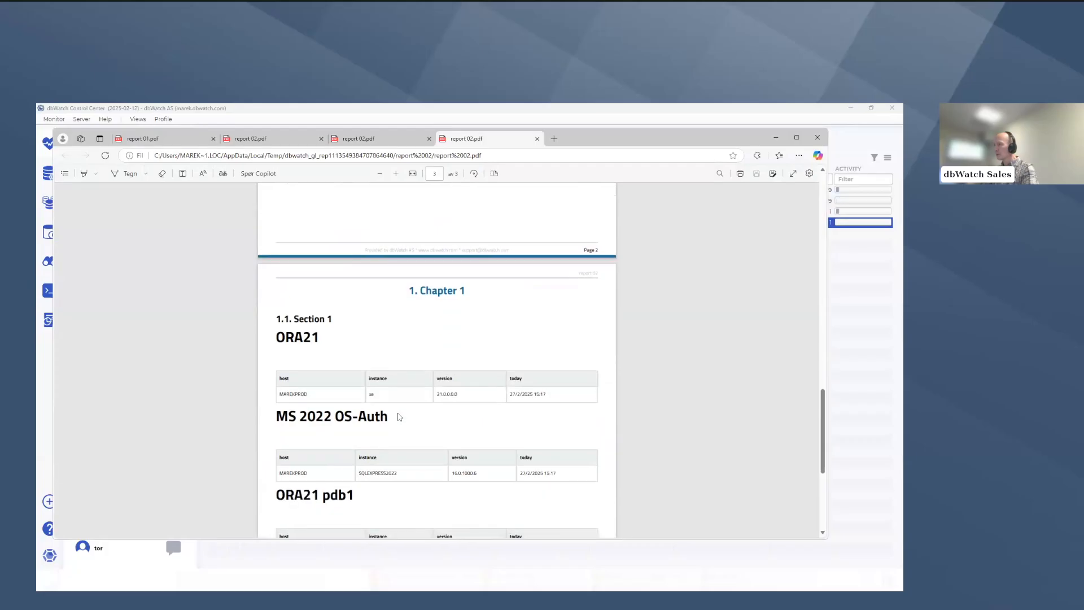
scroll(362, 358, down, 1)
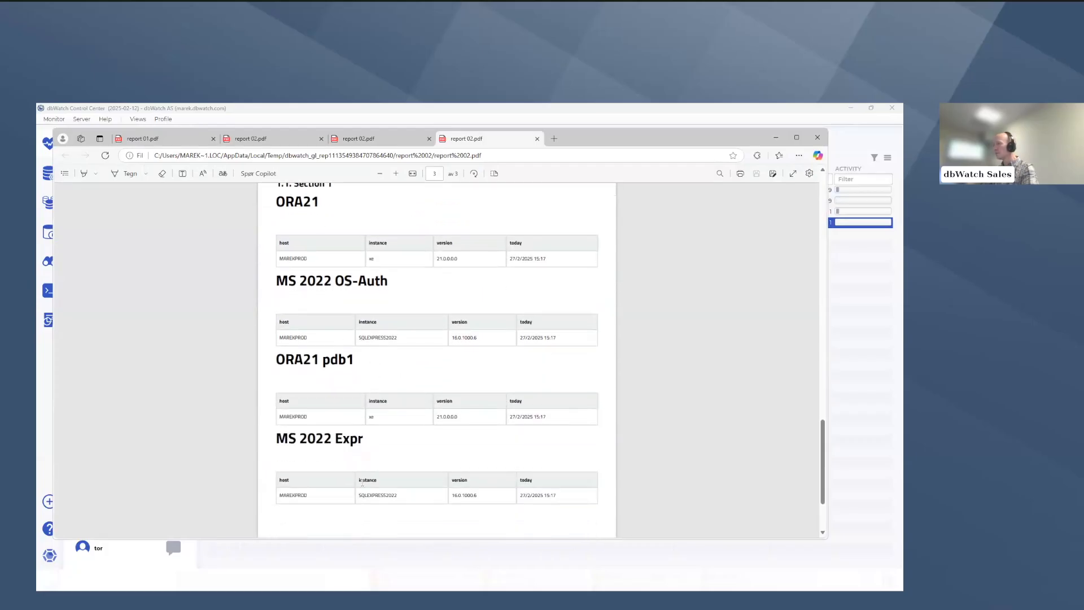
scroll(380, 271, up, 1)
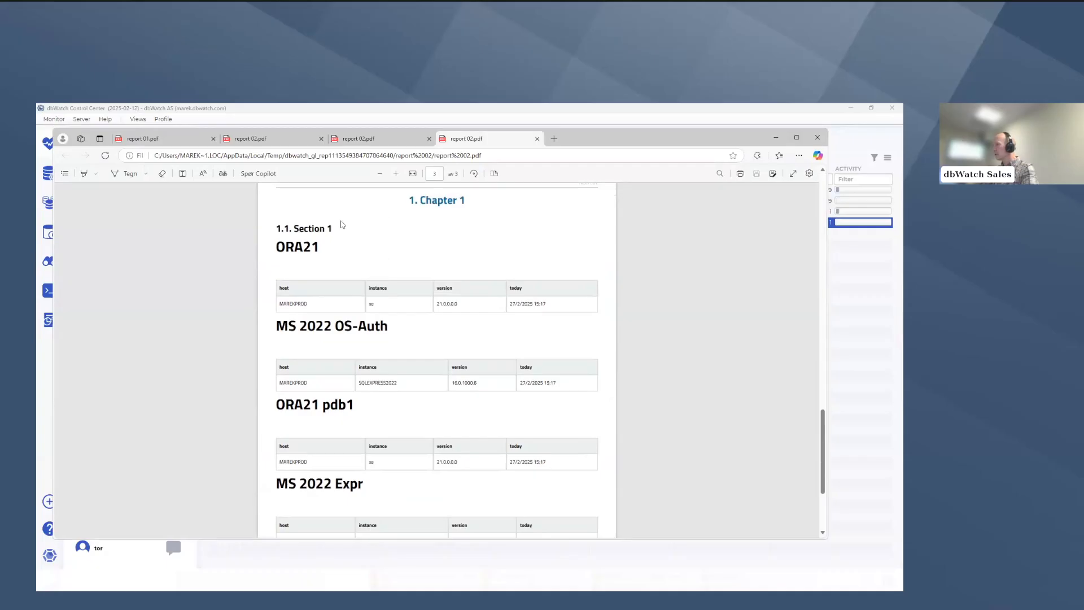
scroll(380, 276, down, 1)
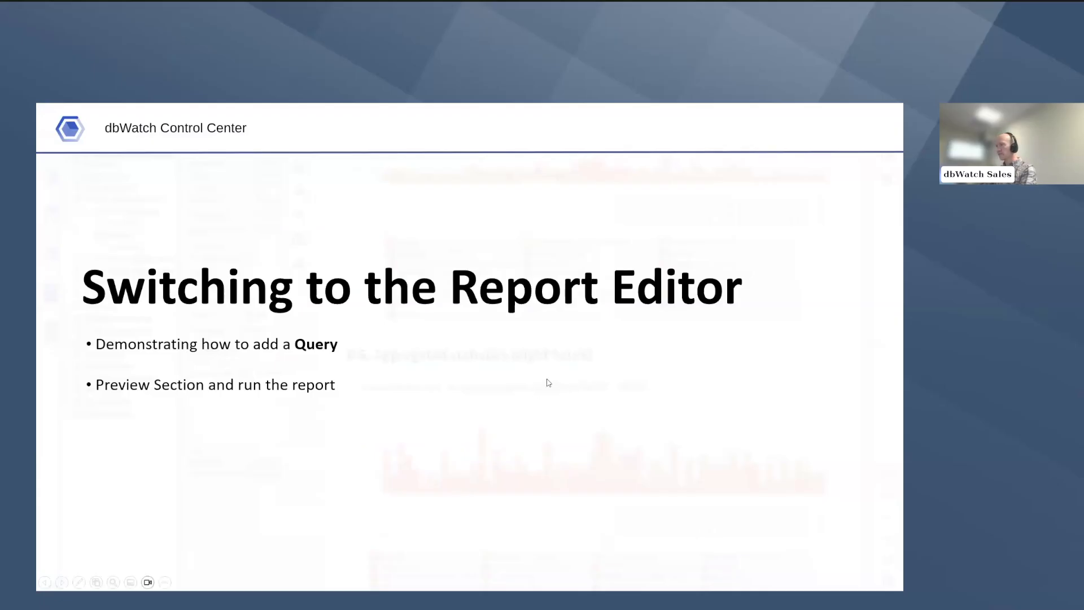
click(547, 381)
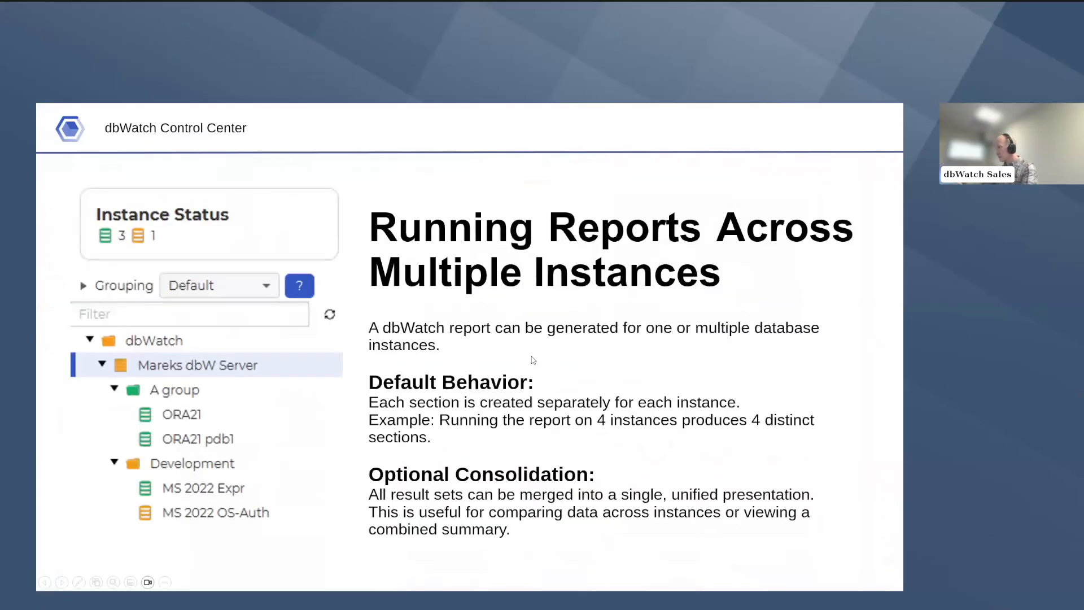
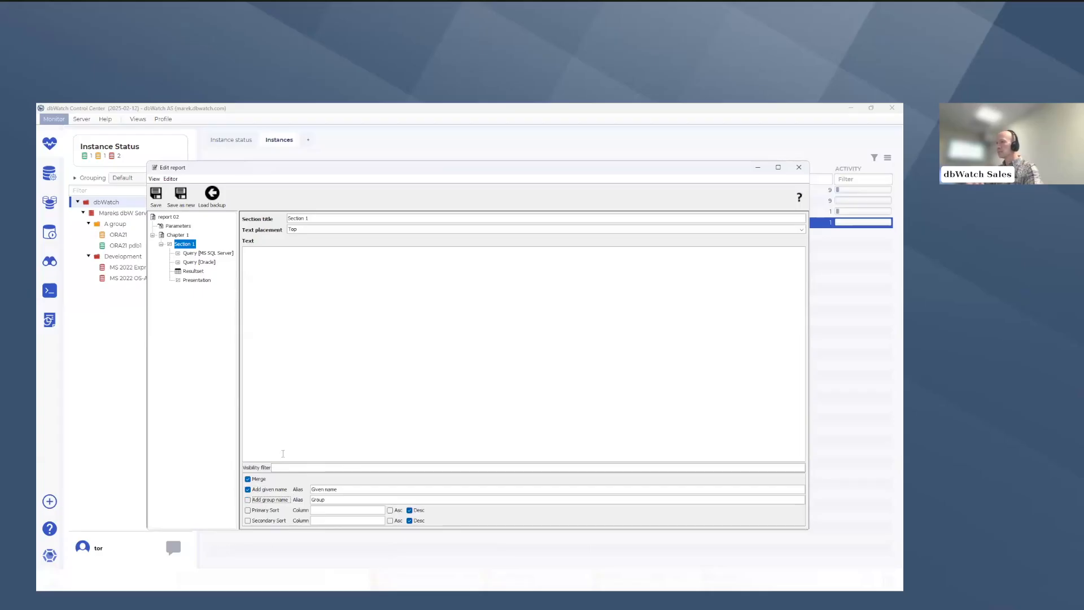
Step: Save the changes made to the report 02 template in the report editor
click(158, 196)
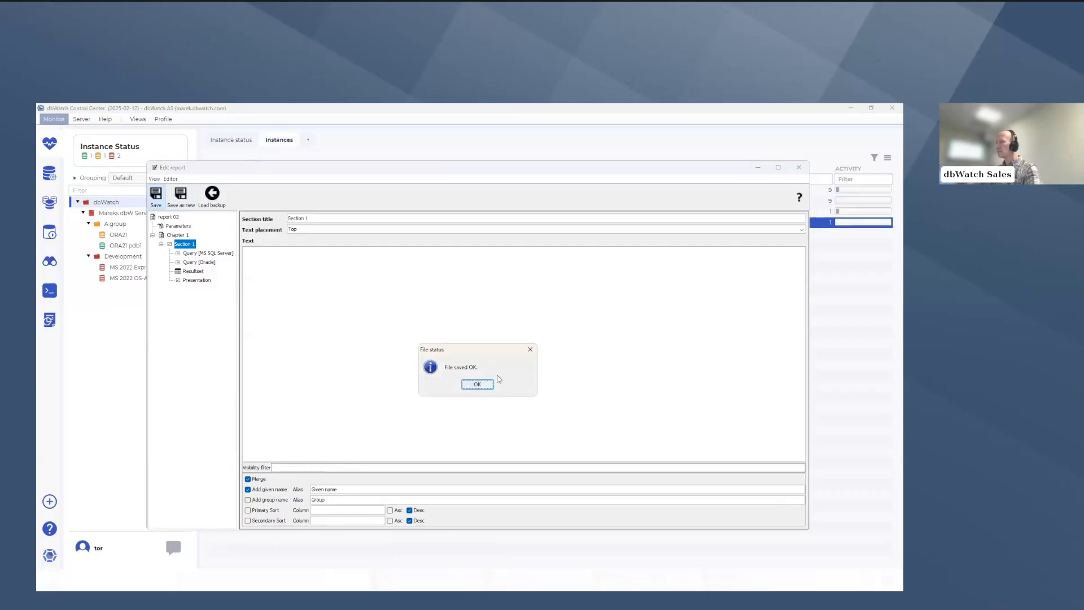
click(477, 384)
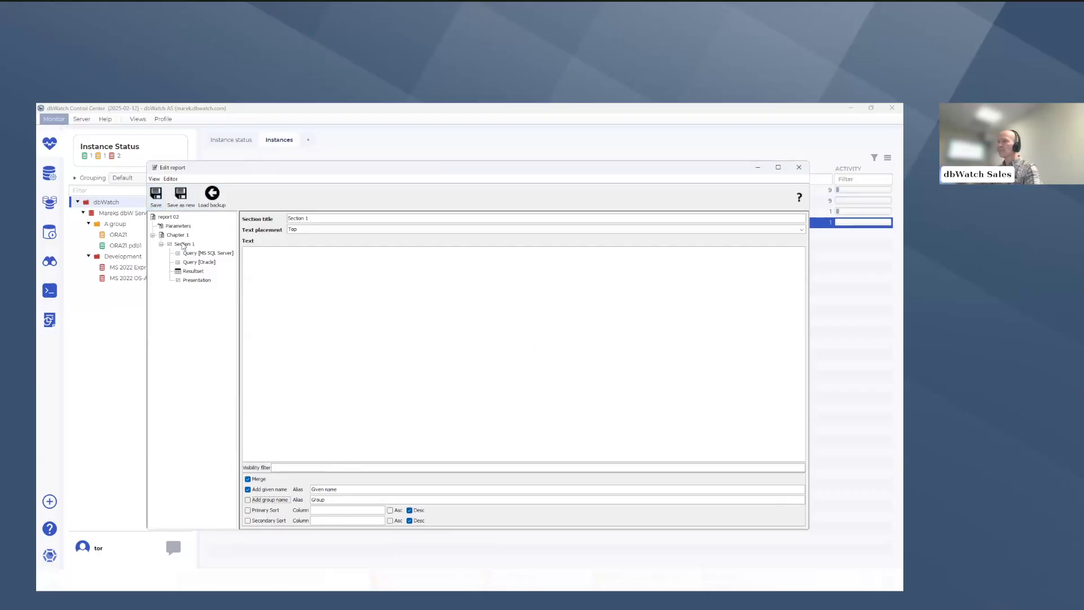
Step: Preview Section 1 for MS 2022 Expr, MS 2022 OS-Auth, ORA21 and ORA21 pdb1, widen the preview to read the merged table, and close it
right_click(184, 244)
click(203, 249)
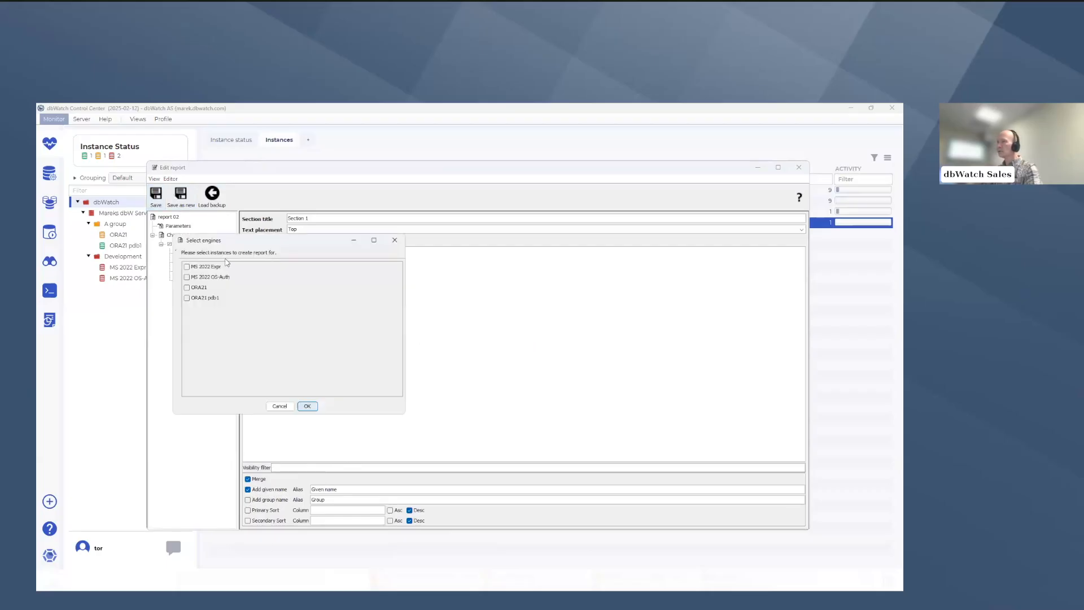
click(192, 269)
click(187, 277)
click(187, 288)
click(187, 297)
click(307, 406)
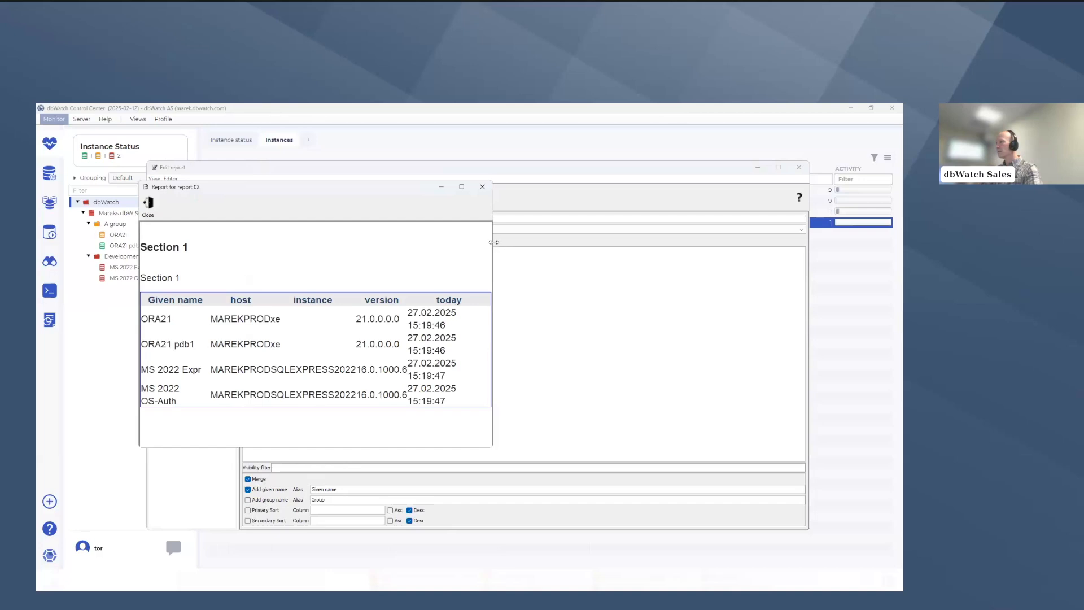
drag(492, 242, 765, 240)
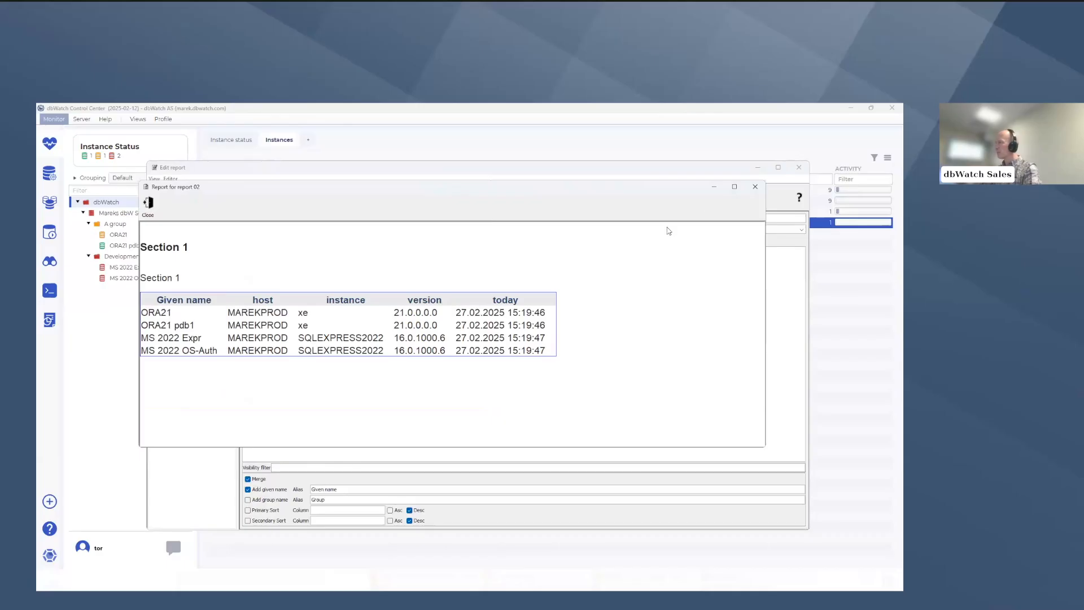
click(754, 189)
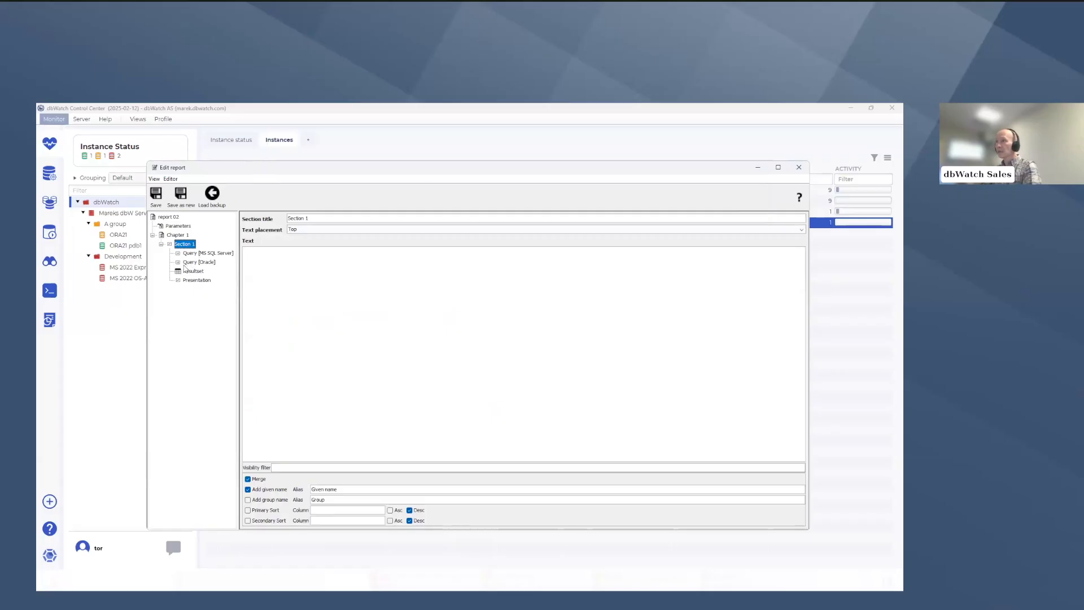
Step: Add a section titled Section 2 to Chapter 1 and expand it in the report tree
click(177, 237)
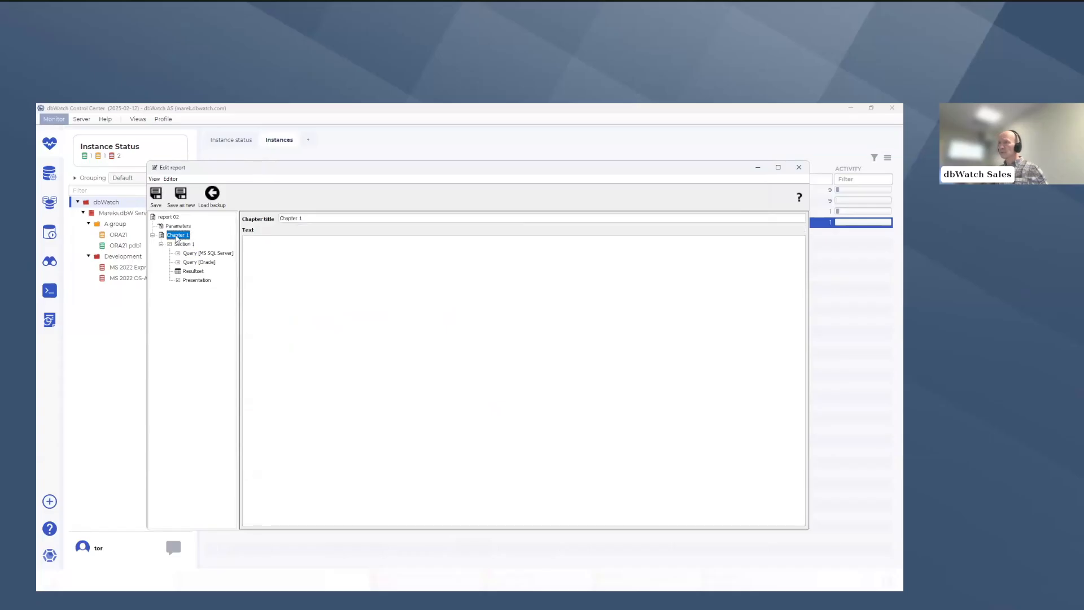
right_click(176, 238)
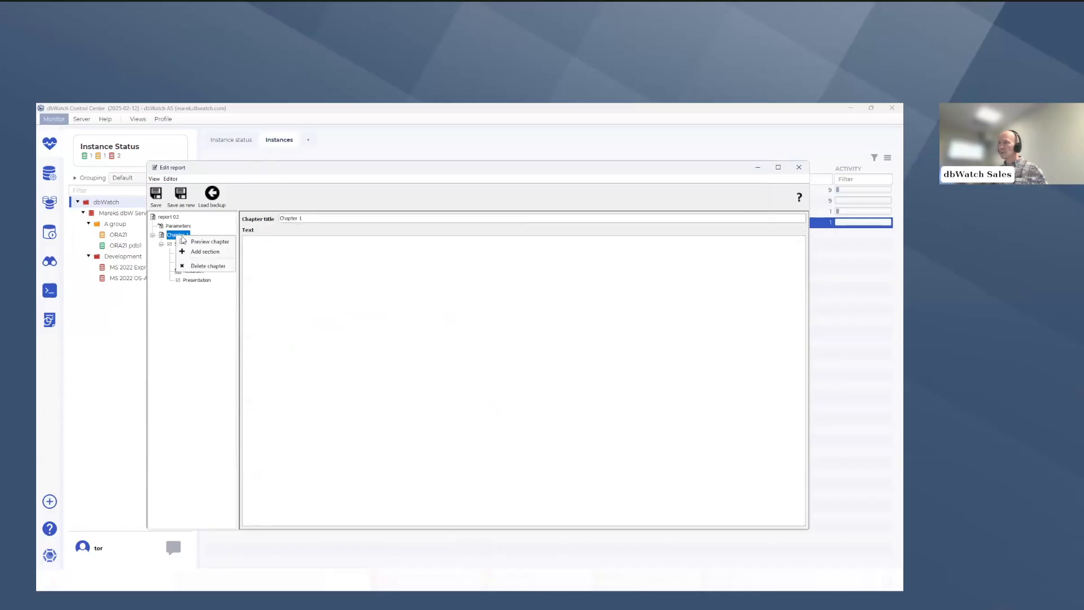
click(218, 259)
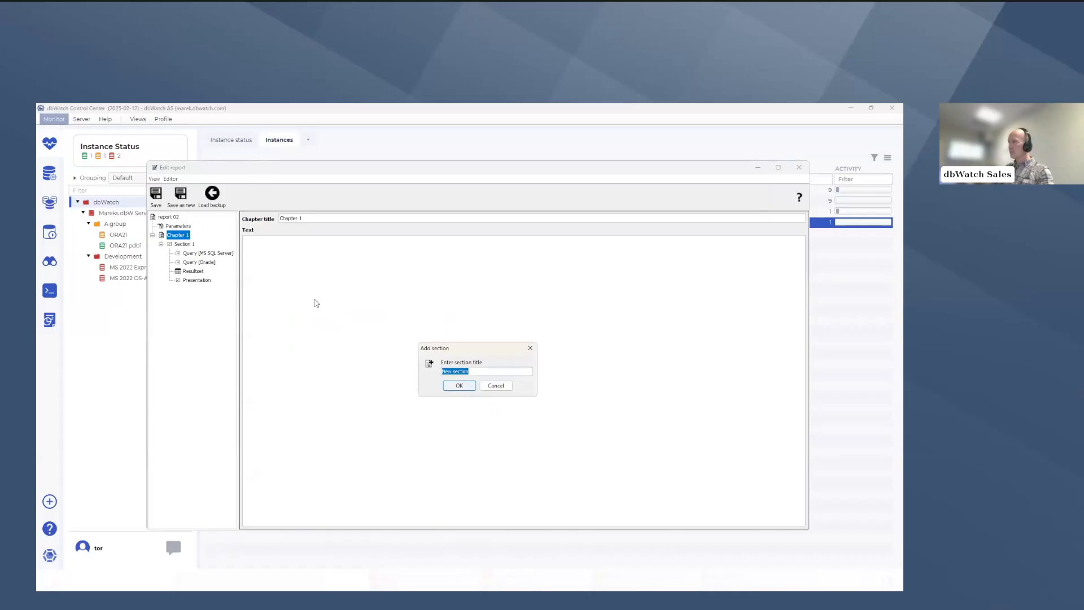
text(Section)
key(Return)
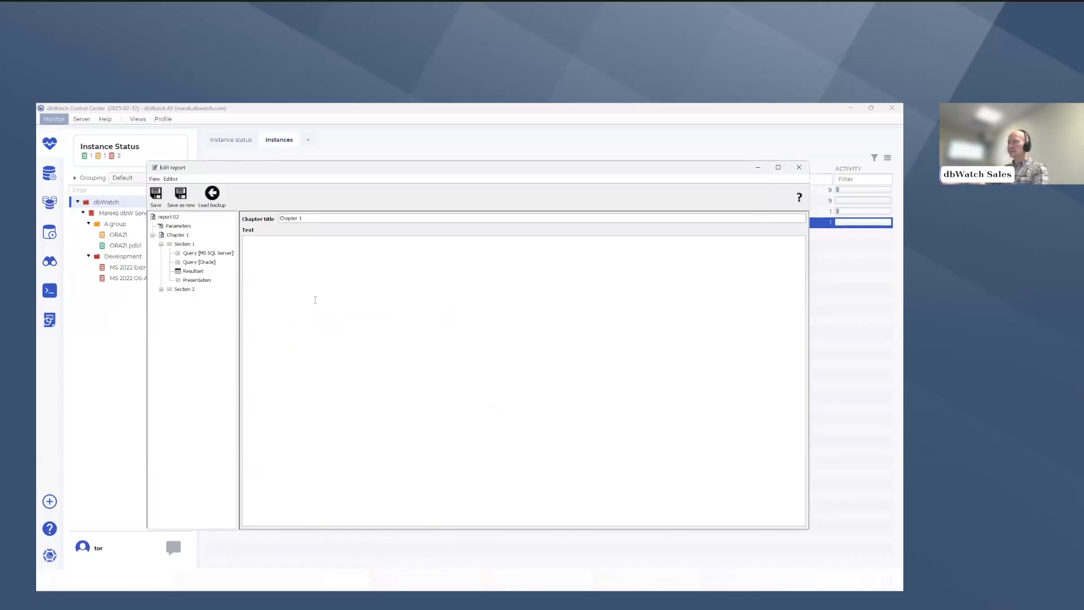
click(161, 289)
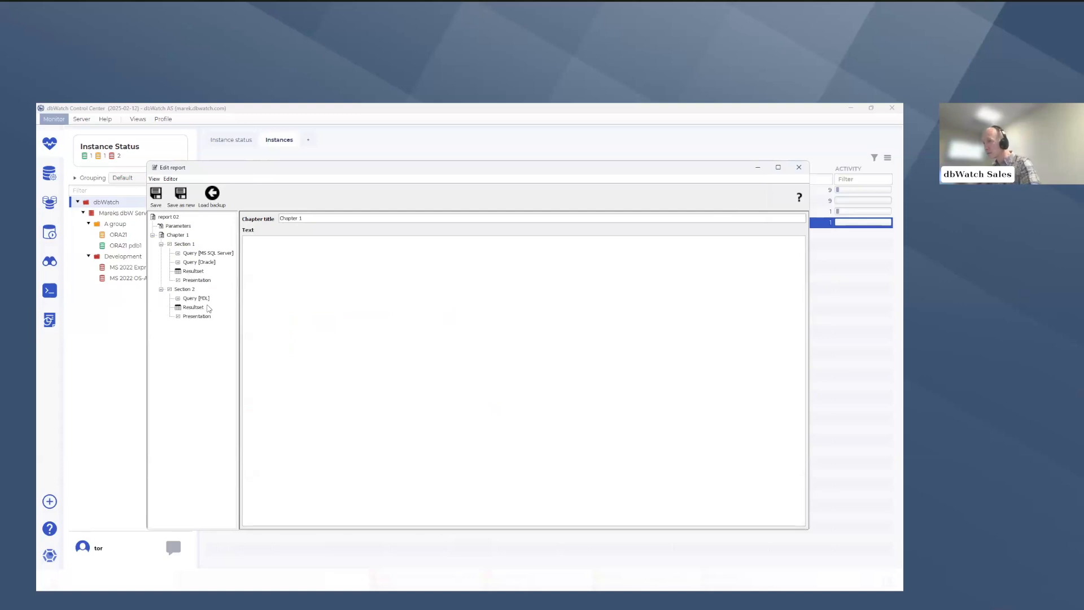
Step: Add an MS SQL Server query and an Oracle query to Section 2, both supporting all versions
click(183, 290)
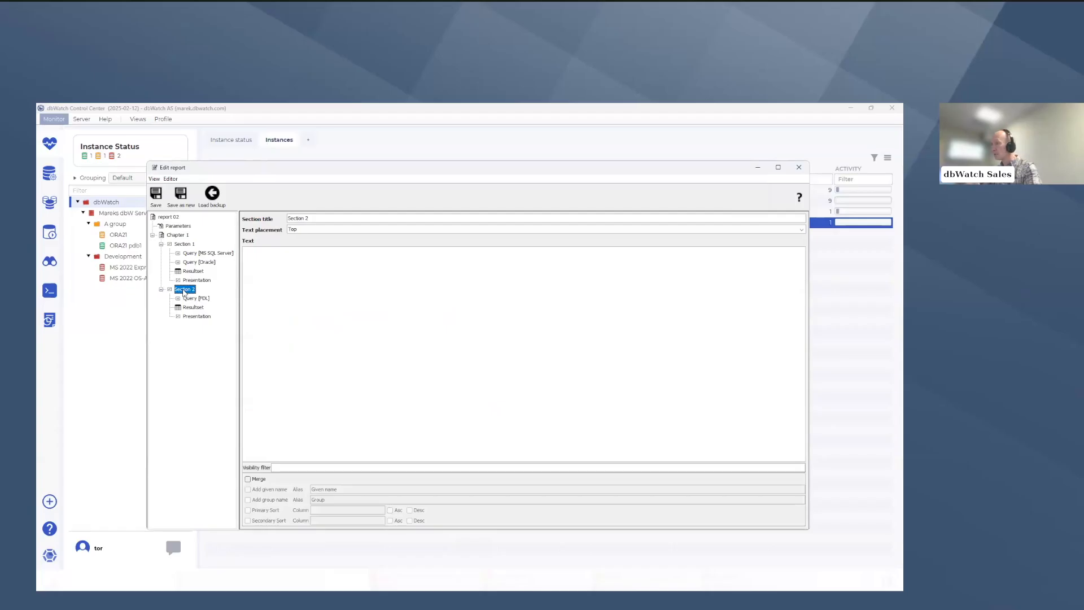
right_click(183, 291)
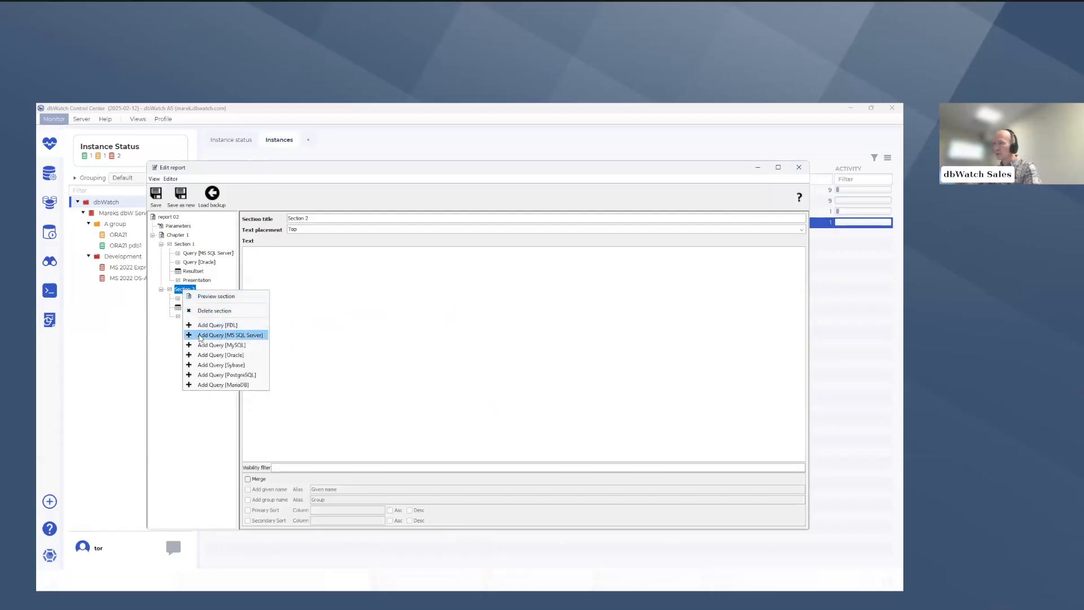
click(223, 335)
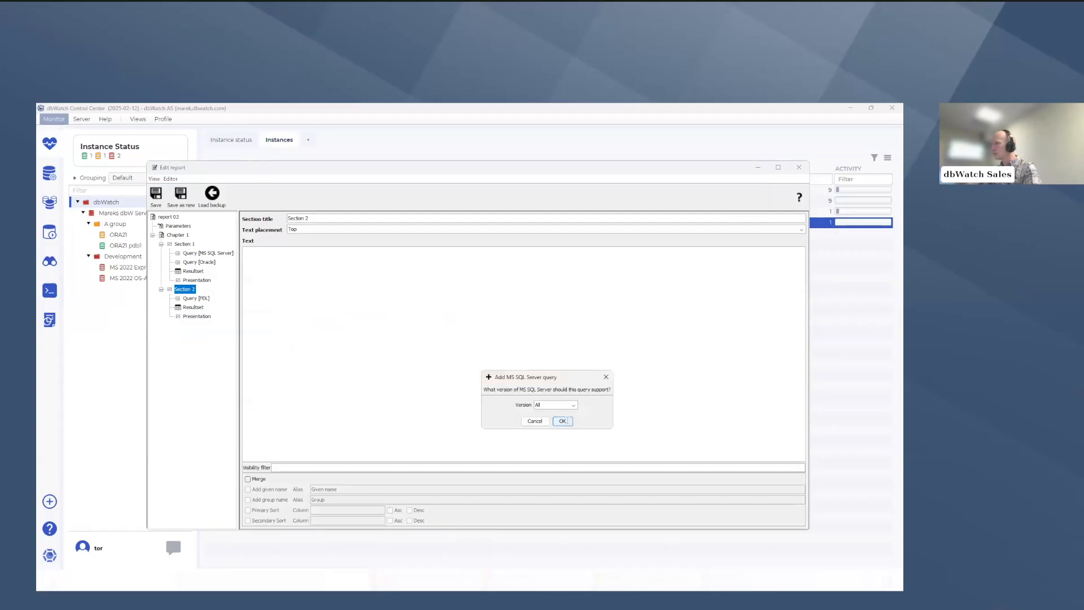
click(569, 423)
right_click(184, 293)
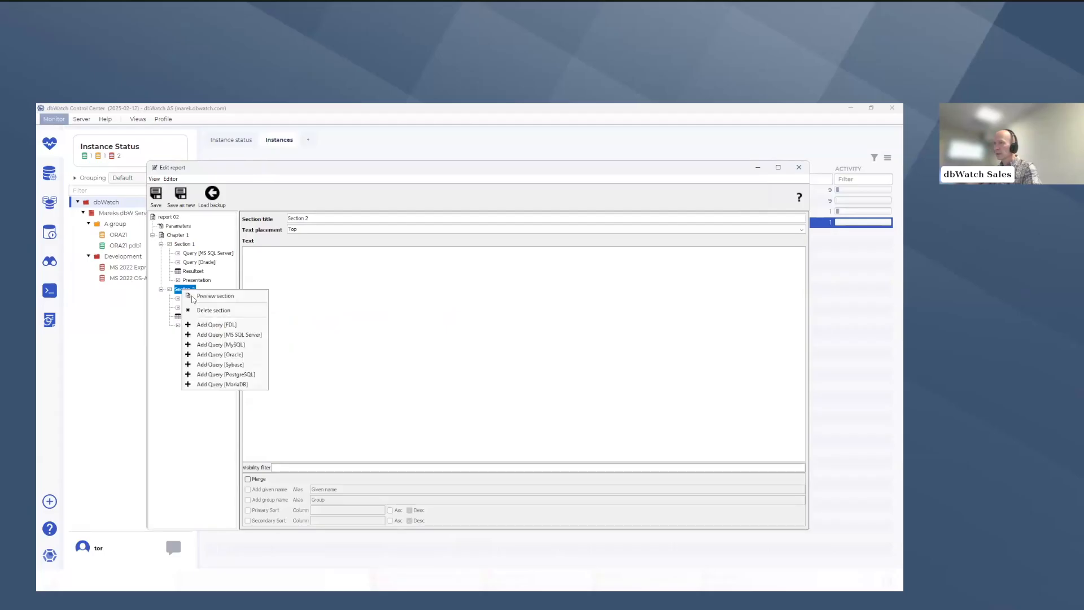
click(222, 353)
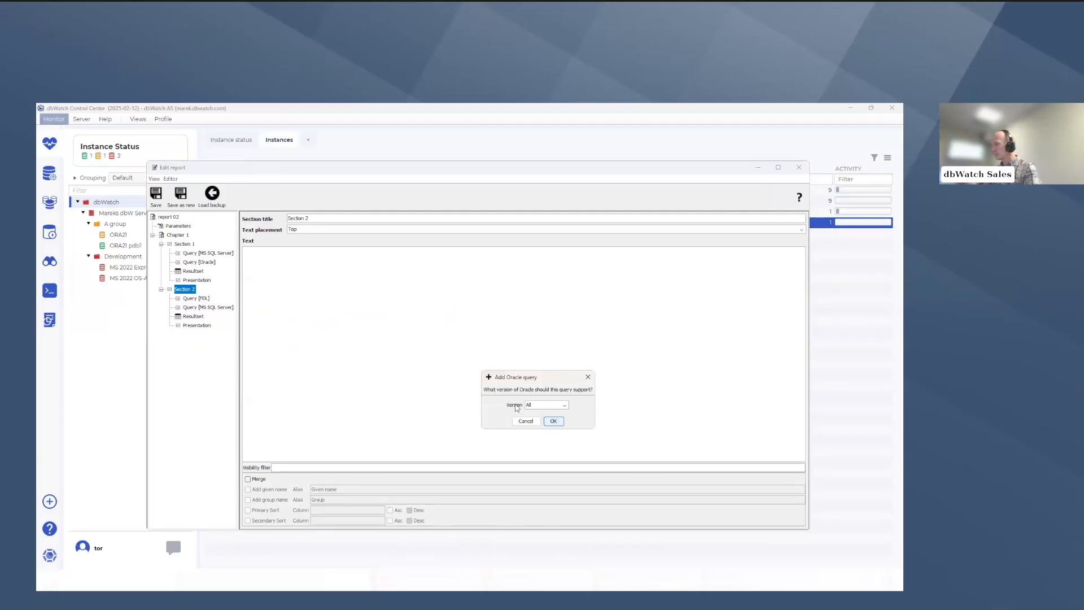
click(553, 421)
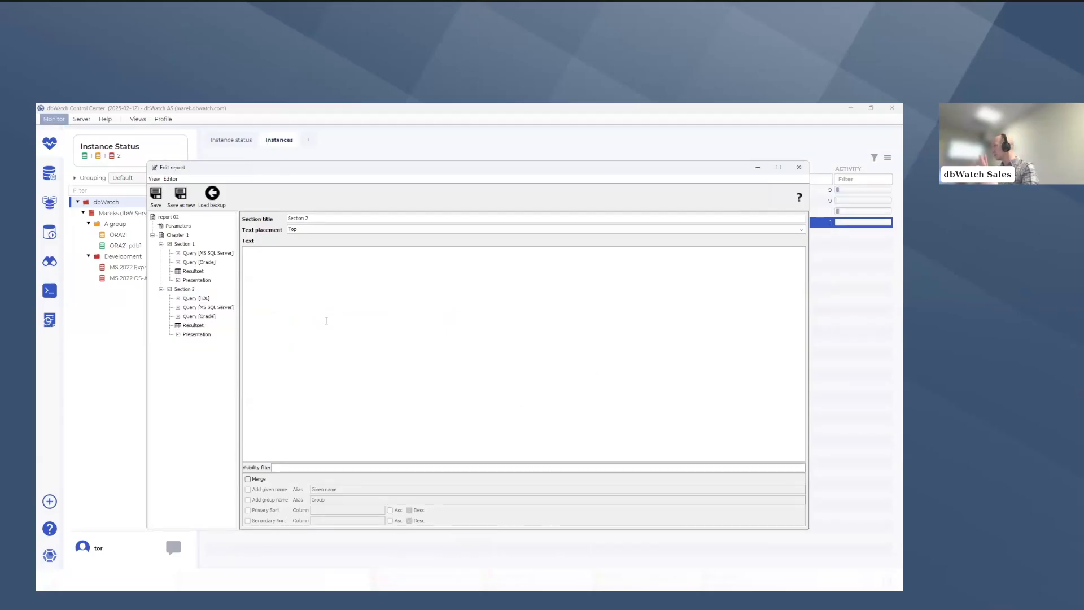
Step: Delete the default FDL query from Section 2
click(197, 299)
right_click(197, 299)
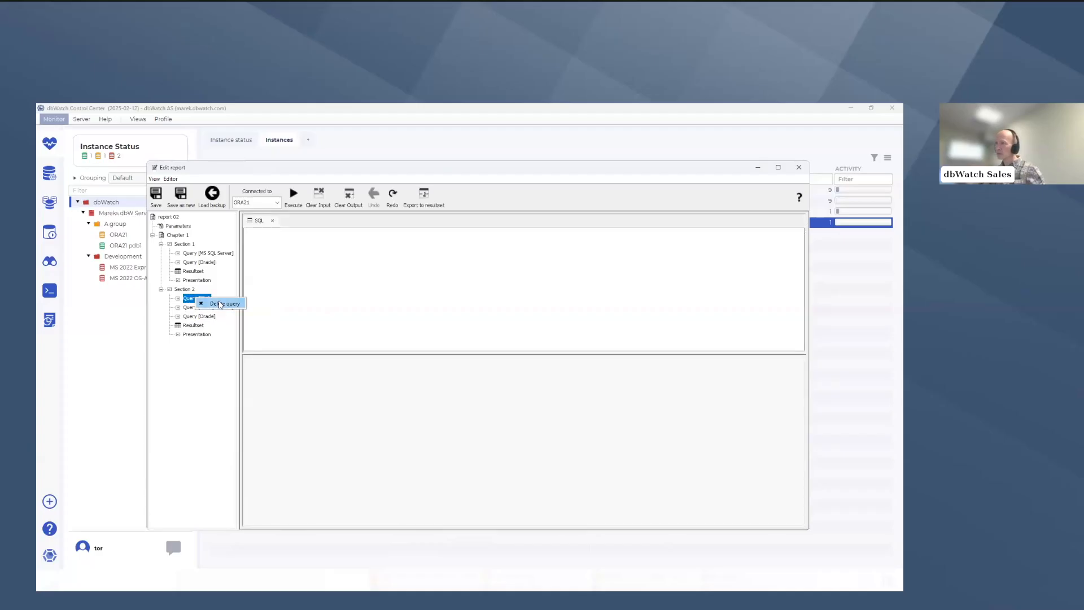
click(220, 304)
click(440, 385)
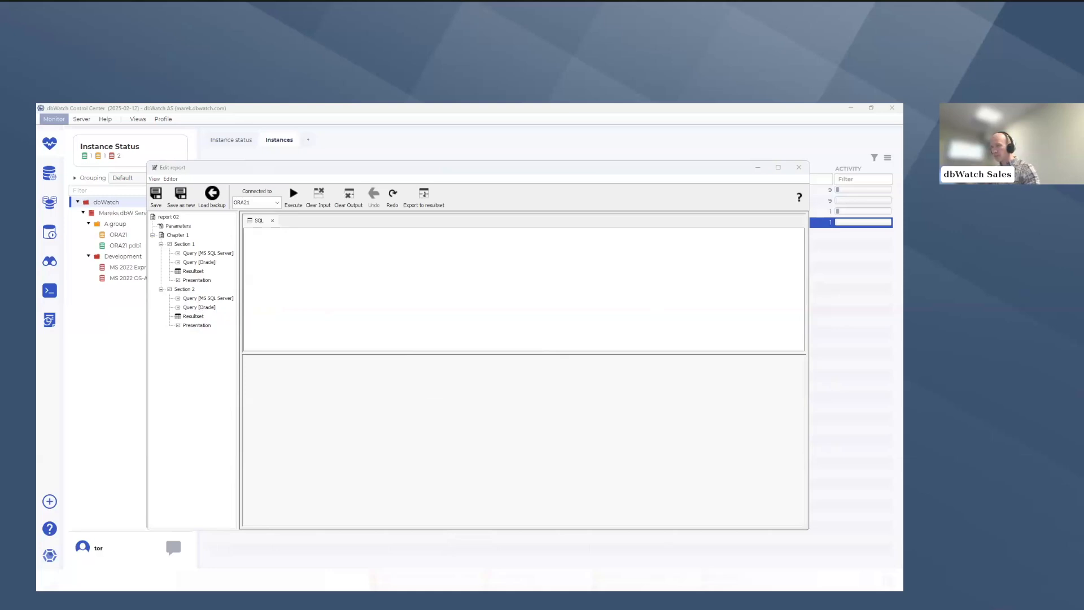
Step: Enter select round(cast((SUM(size/128.))/1000. as float),1) "Size GB" FROM master.dbo.sysaltfiles as Section 2's MS SQL Server query
click(209, 298)
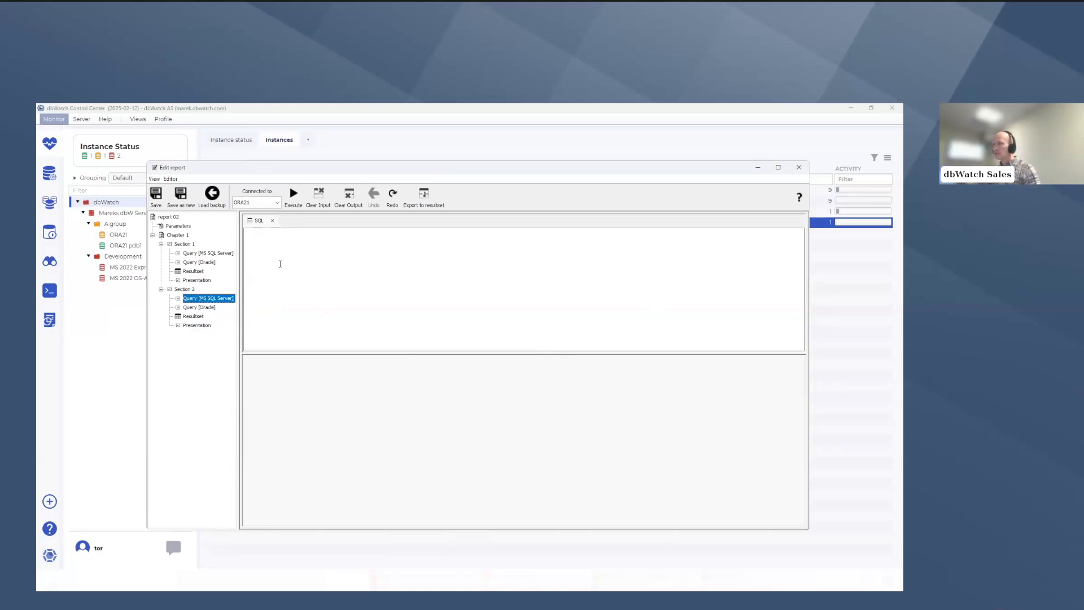
text(select round(cast((SUM(size/128.))/1000. as float),1) "Size GB" FROM master.dbo.sysaltfiles)
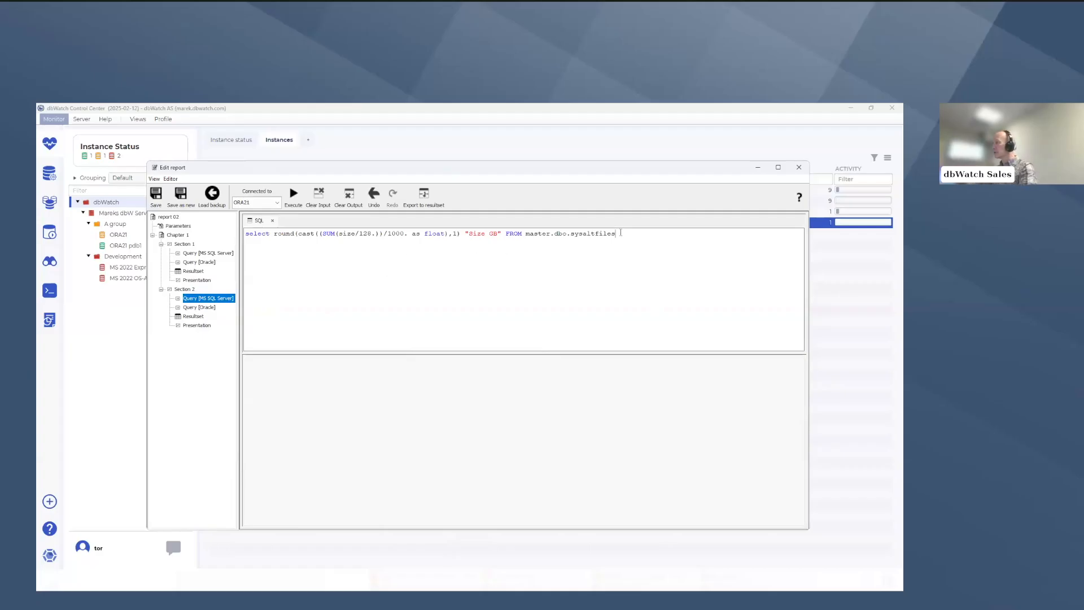
drag(615, 233, 523, 234)
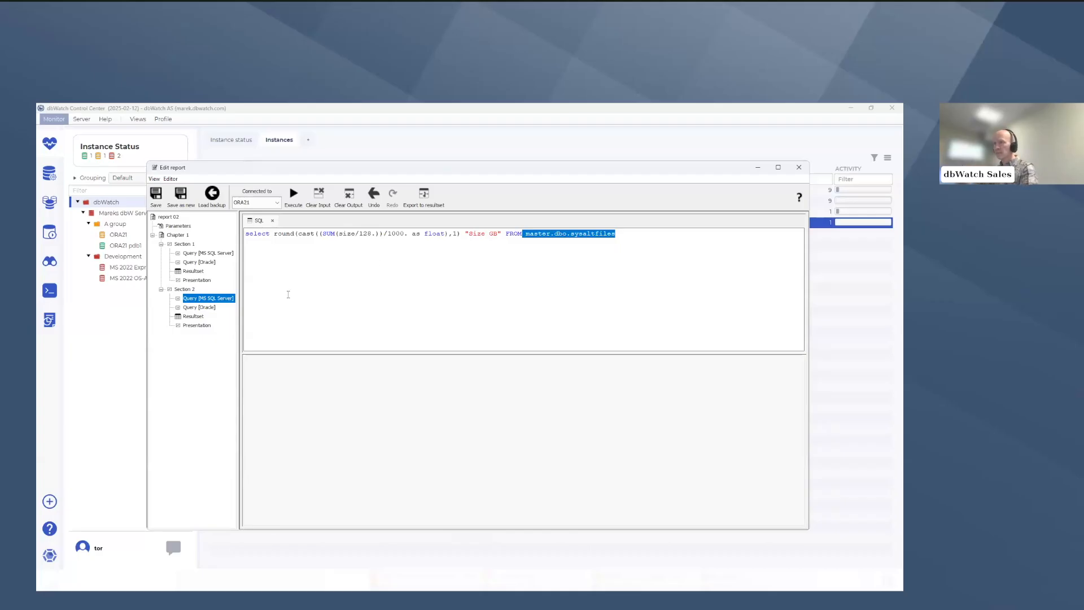
Step: Enter select round(sum(bytes/1048576)/1000,1) "Size GB" from v$datafile as Section 2's Oracle query and execute it on ORA21
click(197, 307)
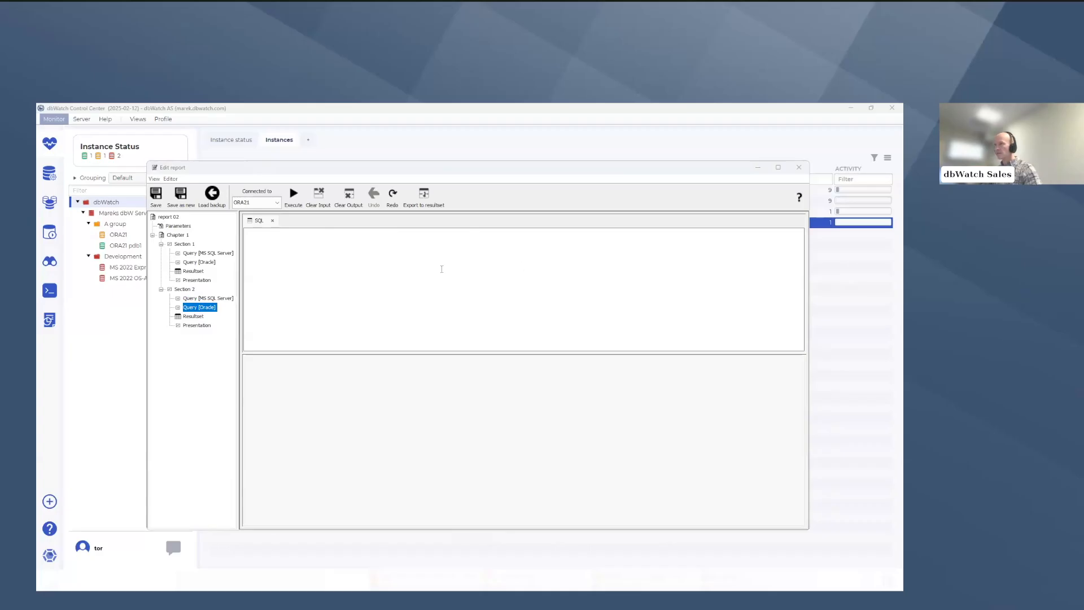
click(431, 260)
text(select round(sum(bytes/1048576)/1000,1) "Size GB" from v$datafile)
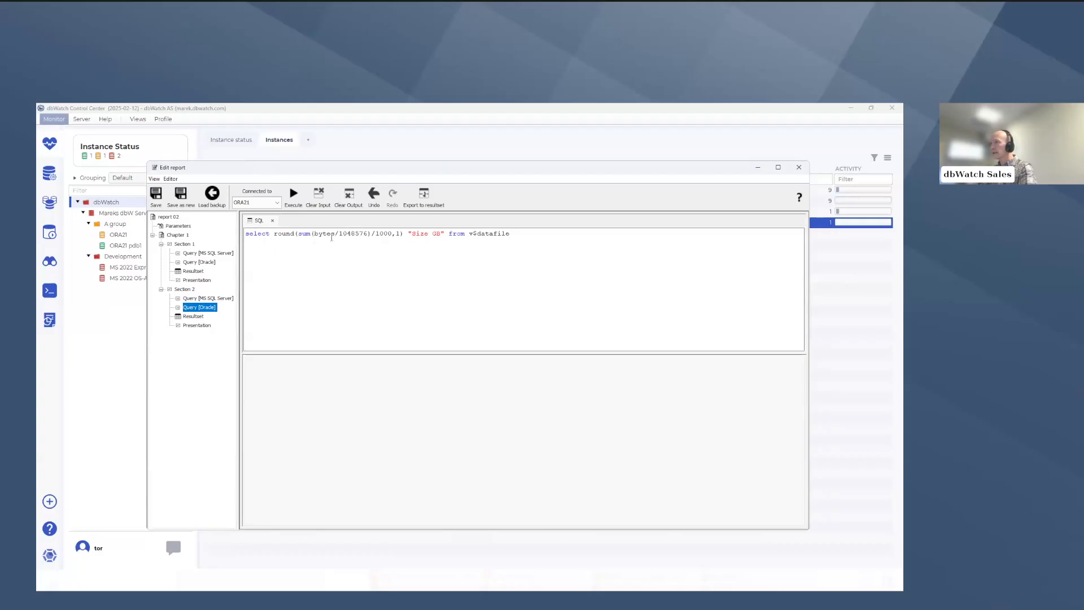
double_click(326, 233)
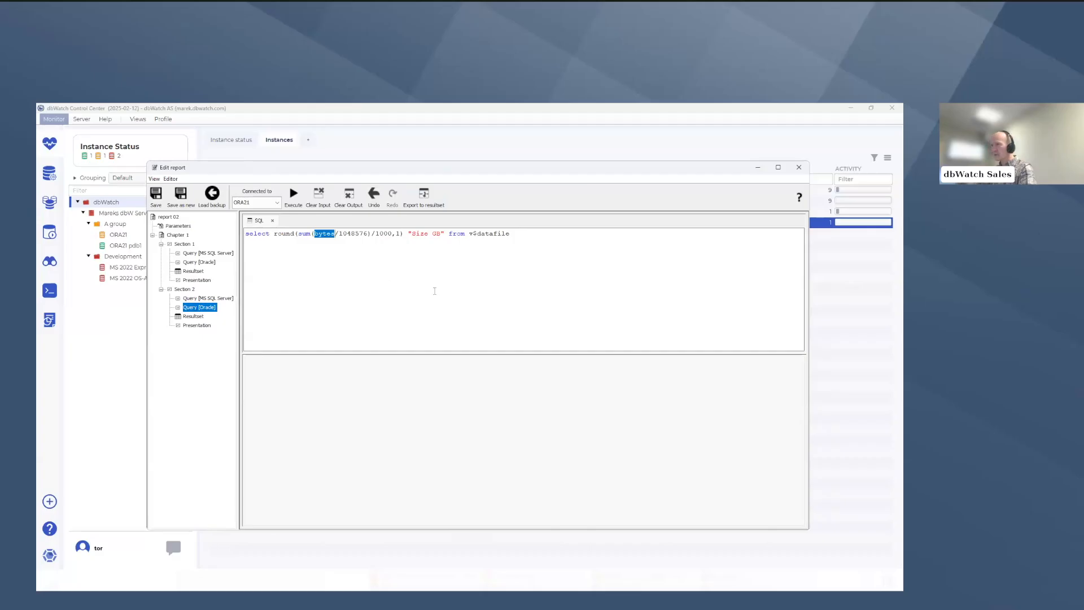
click(327, 296)
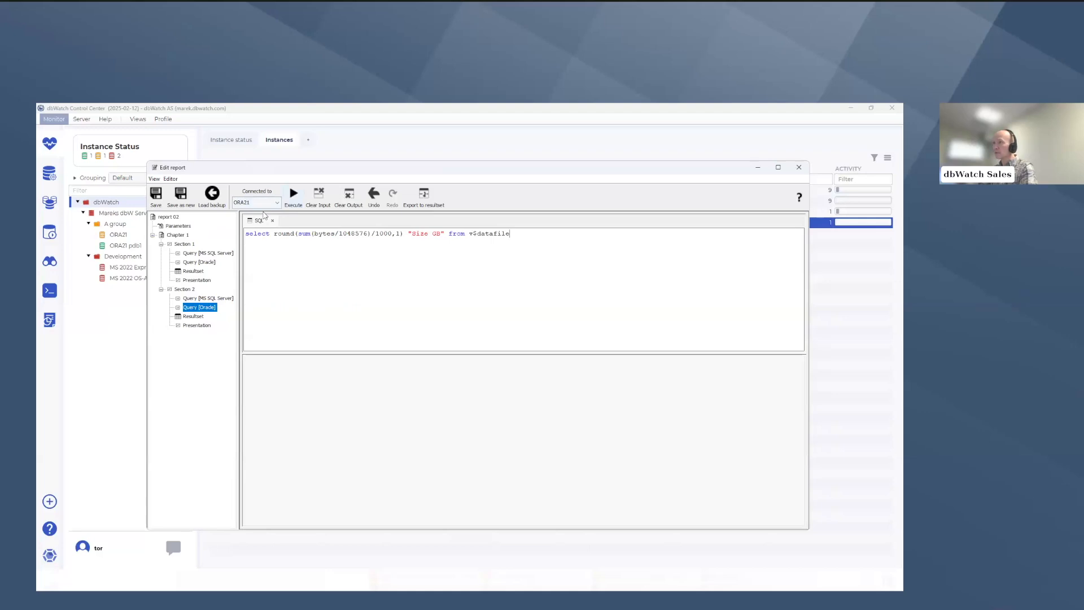
click(294, 194)
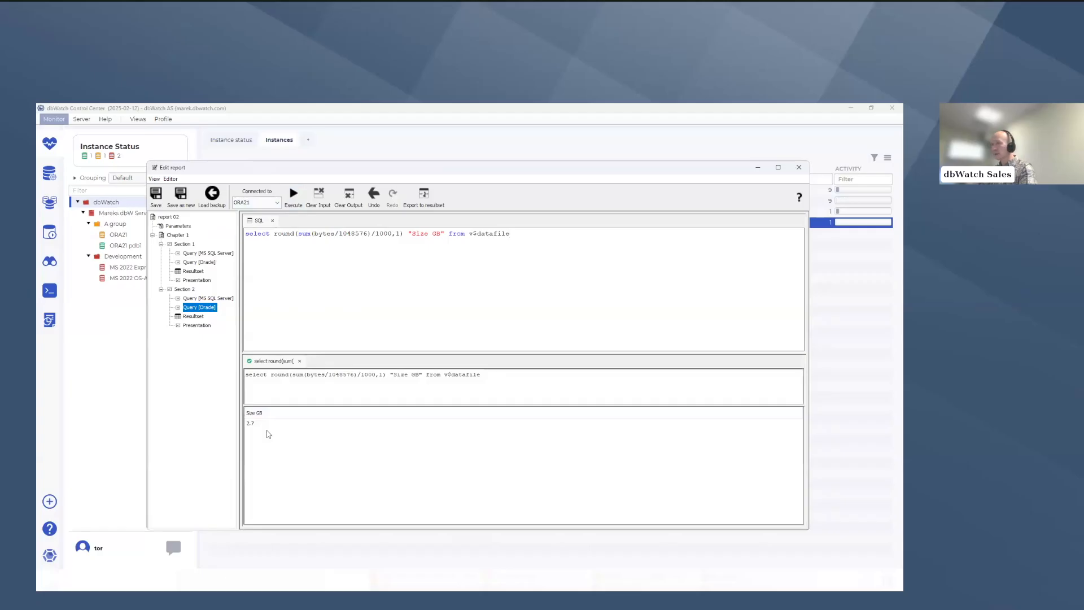
Step: Connect Section 2's MS SQL Server query to MS 2022 Expr and execute it
click(209, 298)
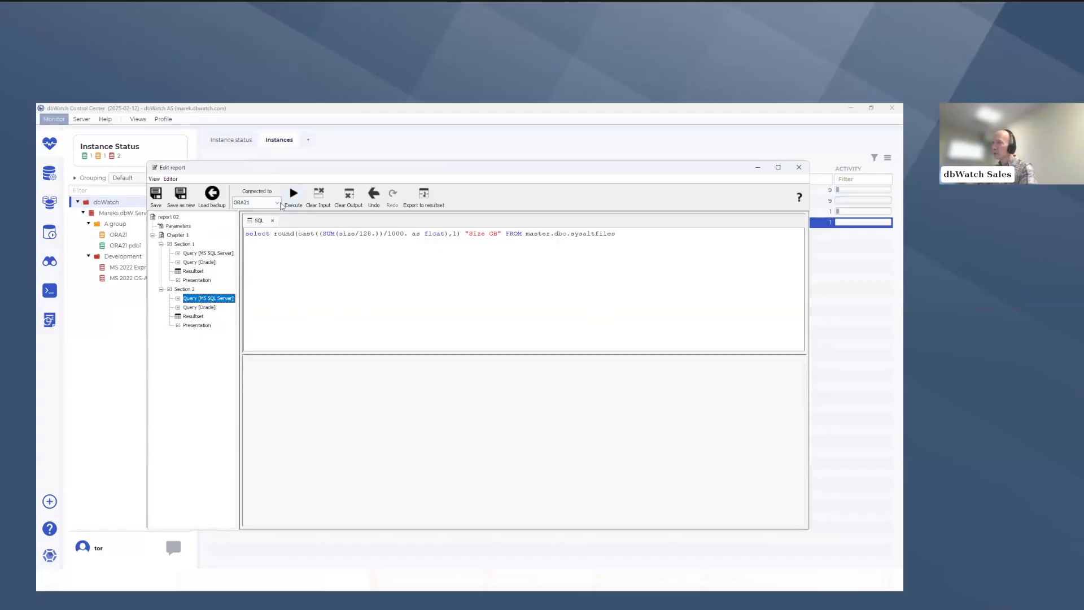
click(275, 202)
click(263, 214)
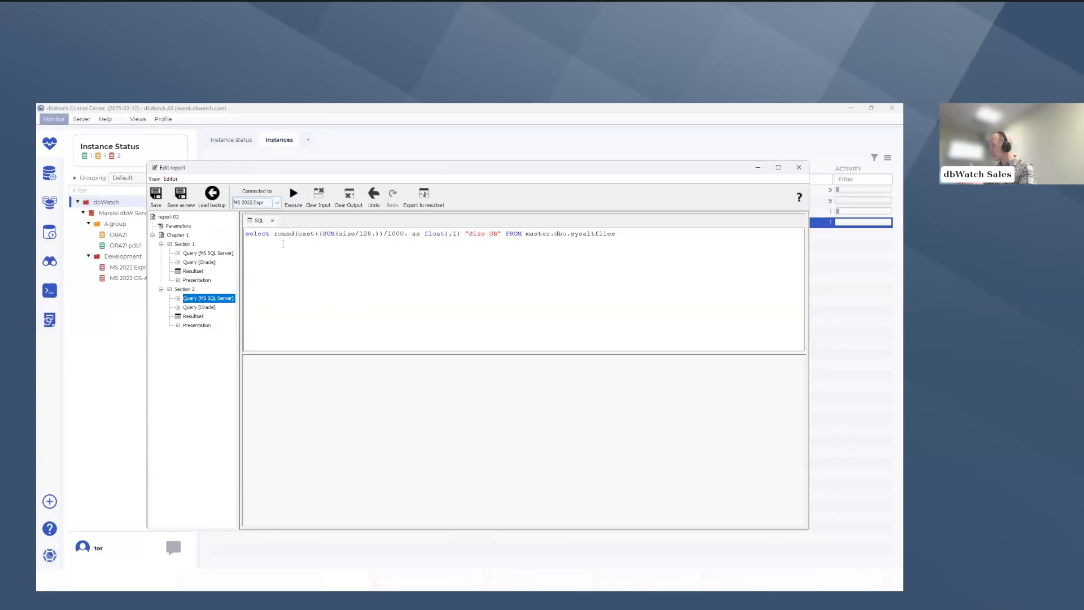
click(294, 198)
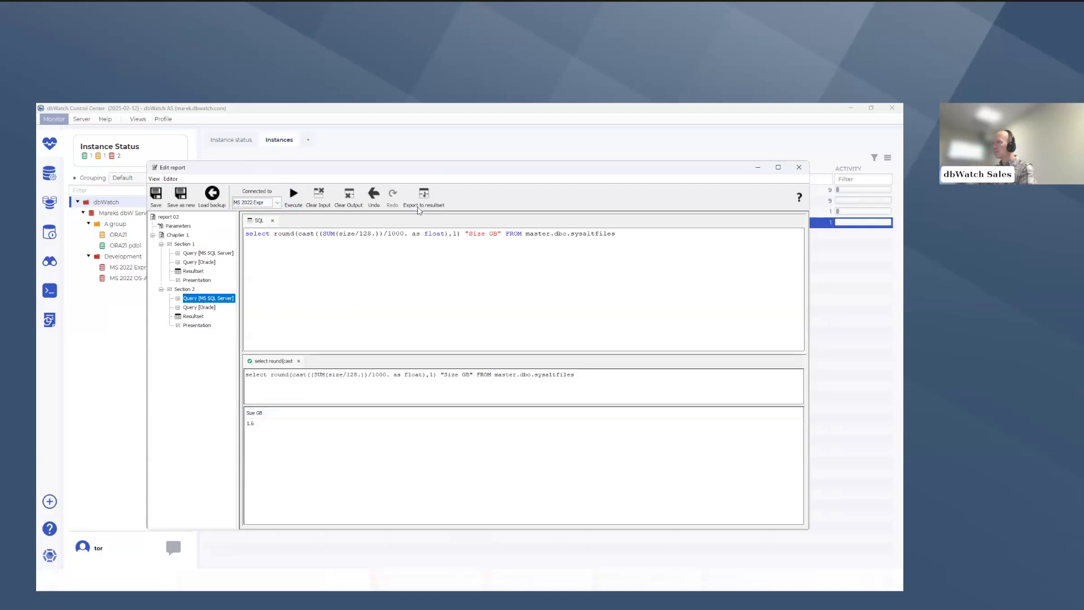
Step: Export the Size GB column from the MS SQL Server query to Section 2's resultset and from there to its presentation
click(425, 198)
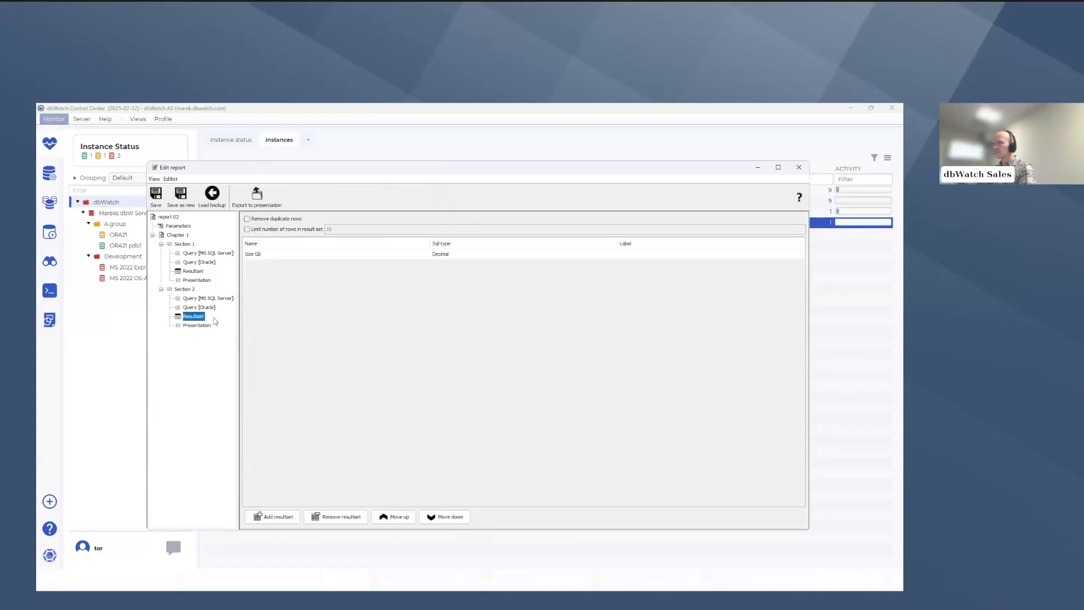
click(262, 198)
click(514, 385)
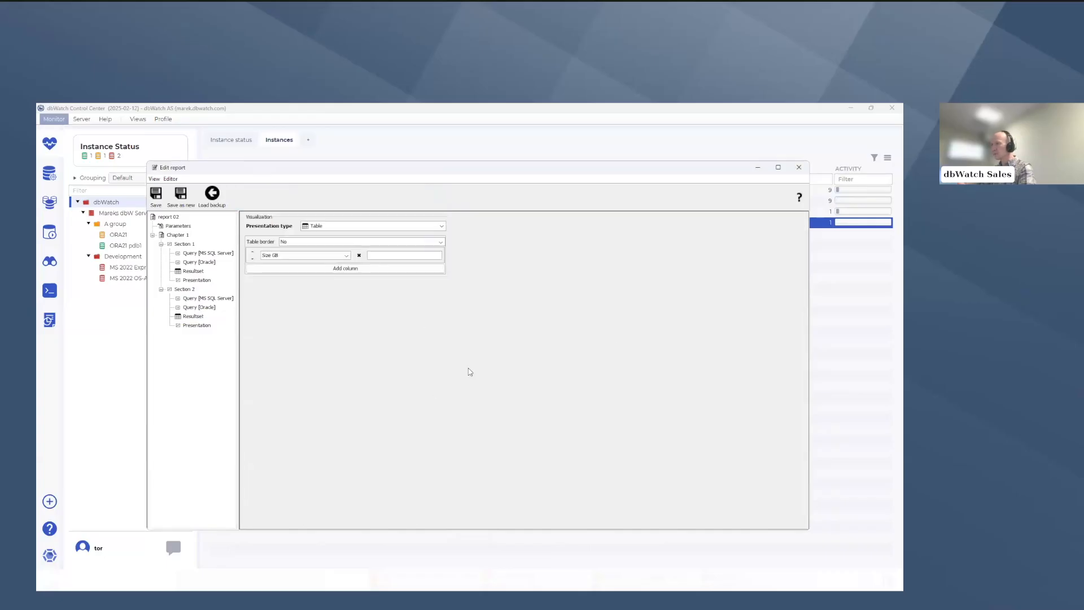
Step: Set Section 2's presentation type to Pie chart and check which columns are available as data labels
click(441, 226)
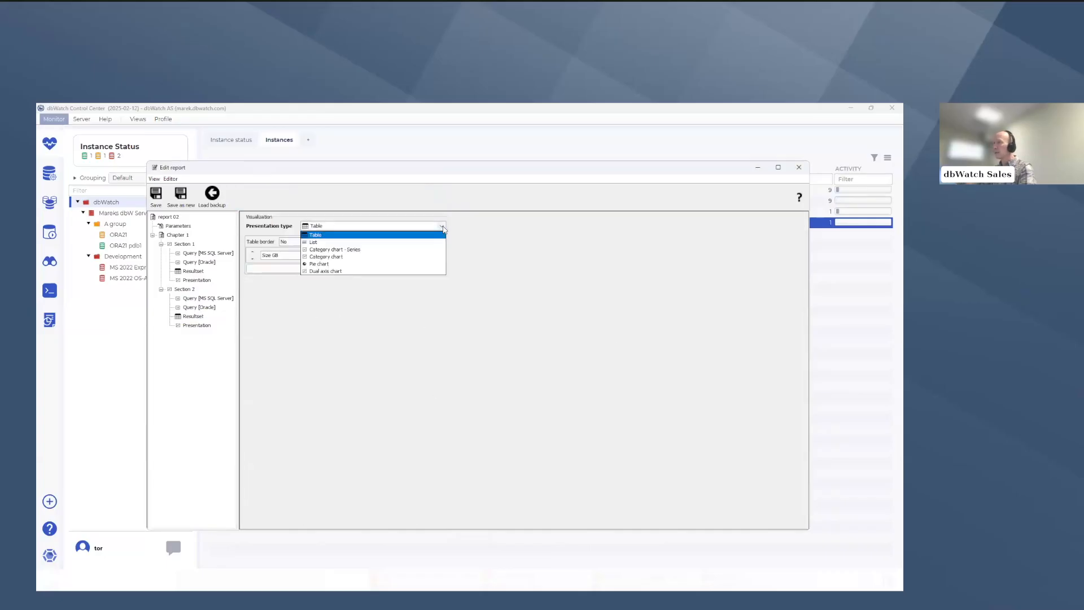
click(380, 269)
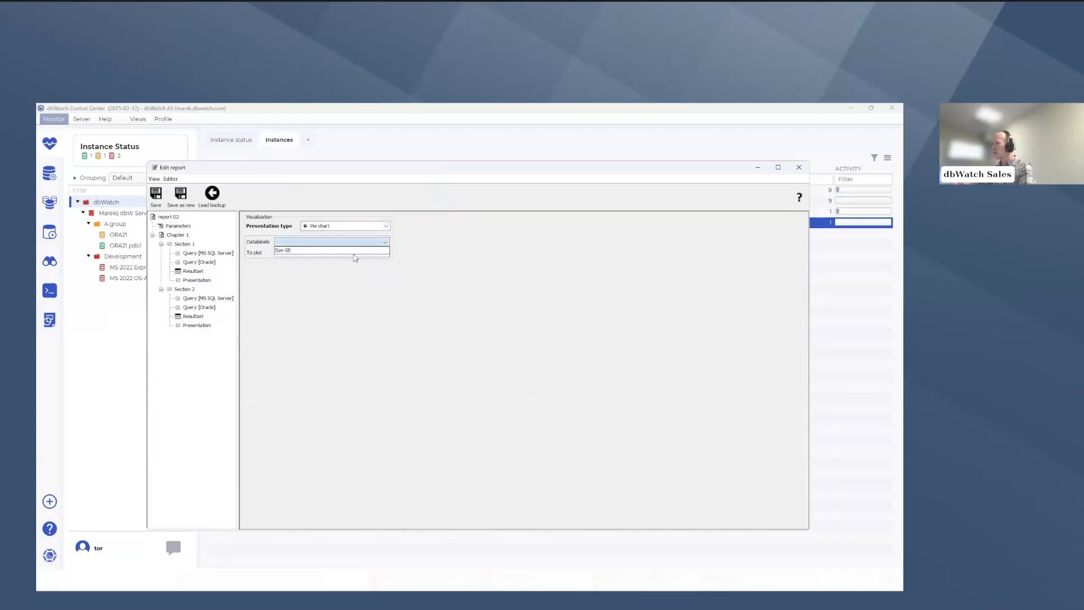
click(434, 288)
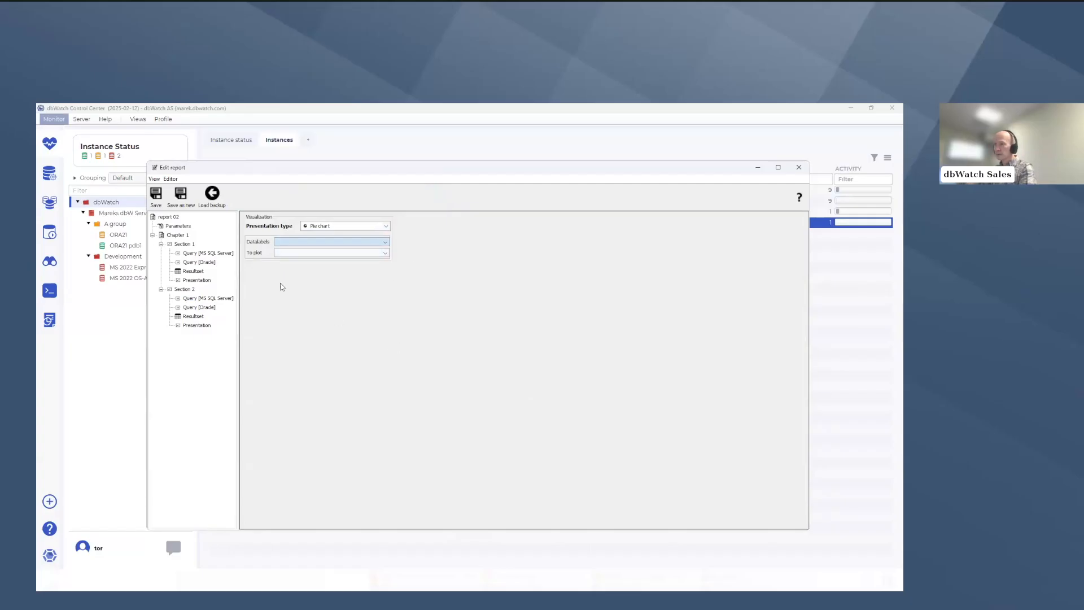
Step: Enable merging of results for Section 2 and add the given name to the merged data
click(184, 289)
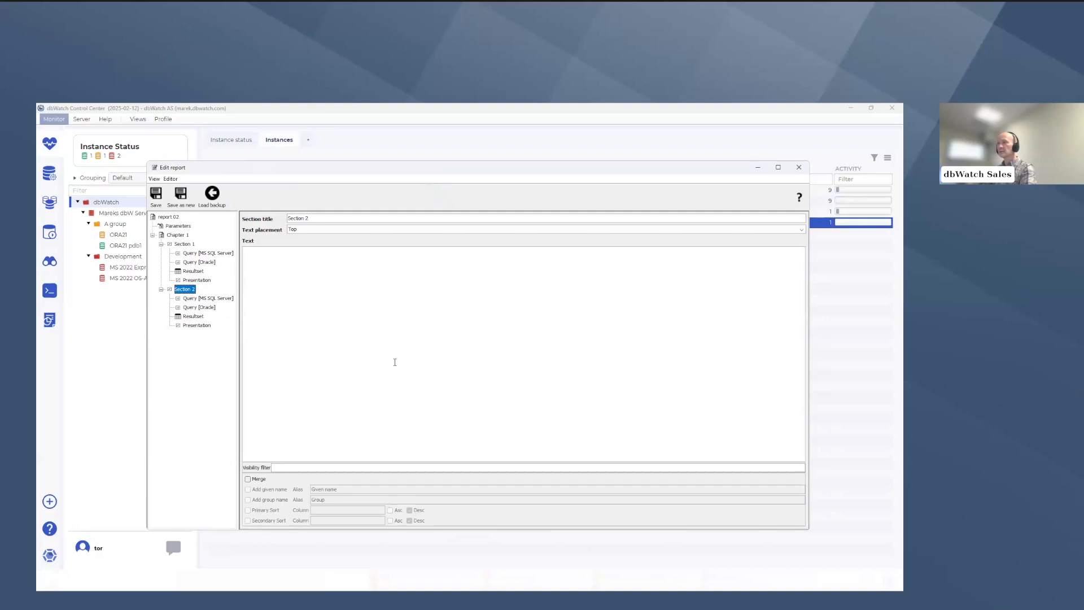
click(248, 479)
click(248, 490)
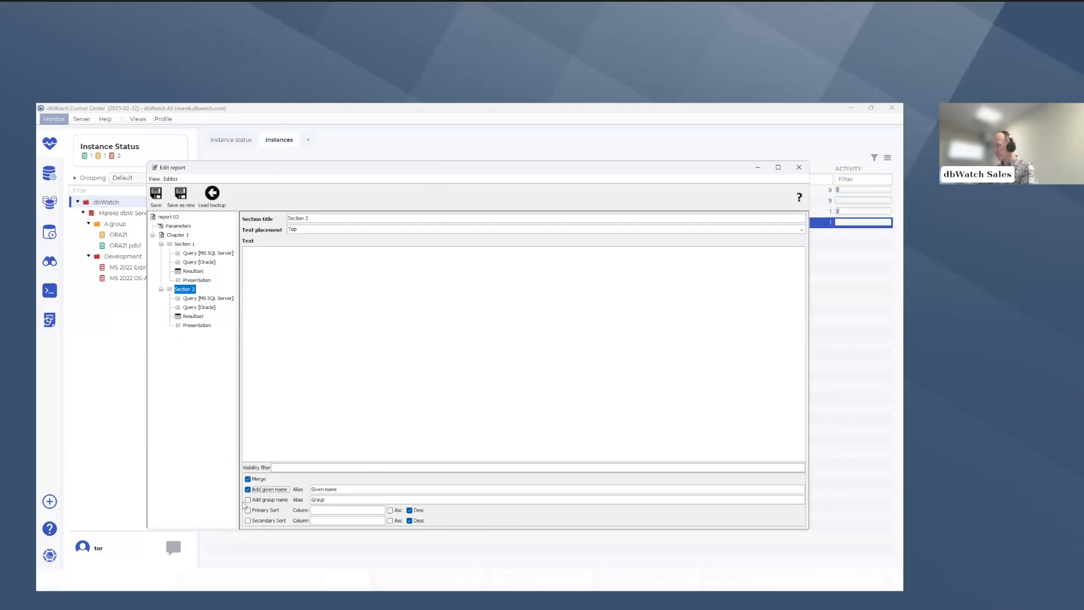
Step: Add the group name to Section 2's merged data and plot Size GB in its pie chart with Given name as data labels
click(247, 500)
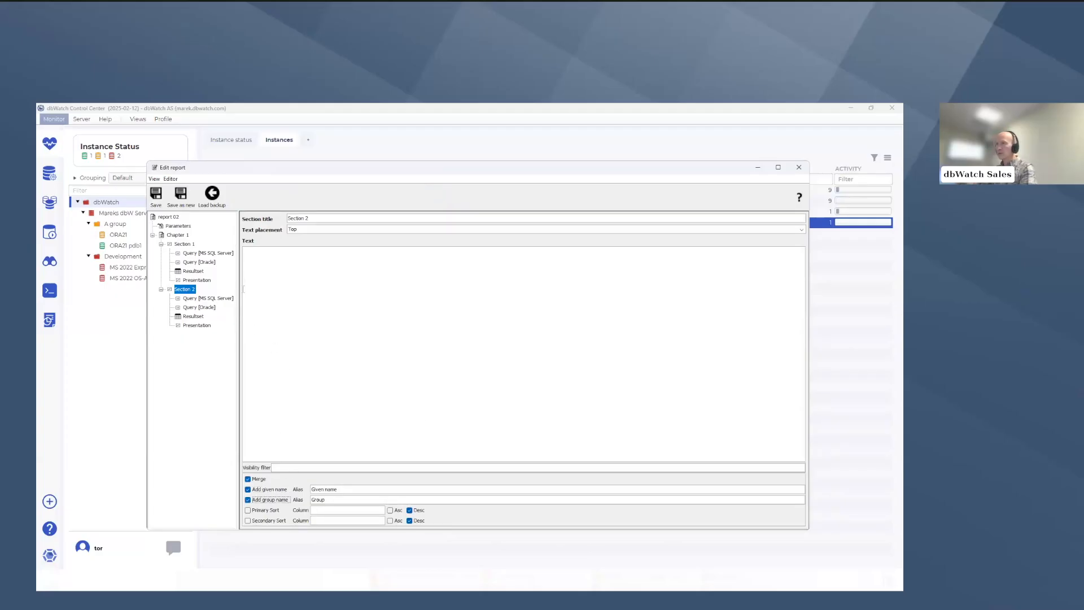
click(192, 326)
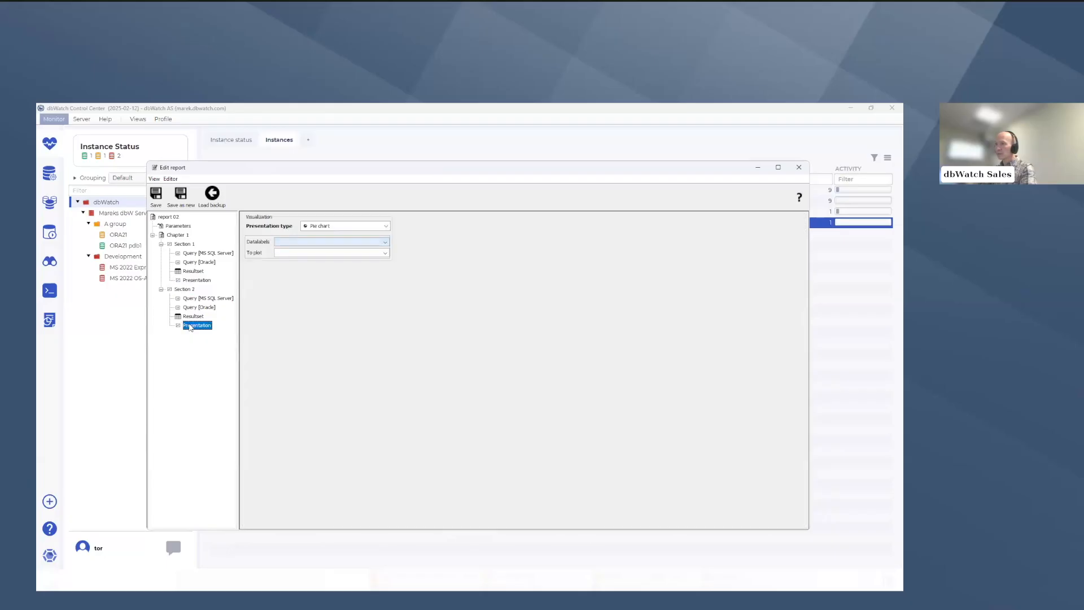
click(386, 244)
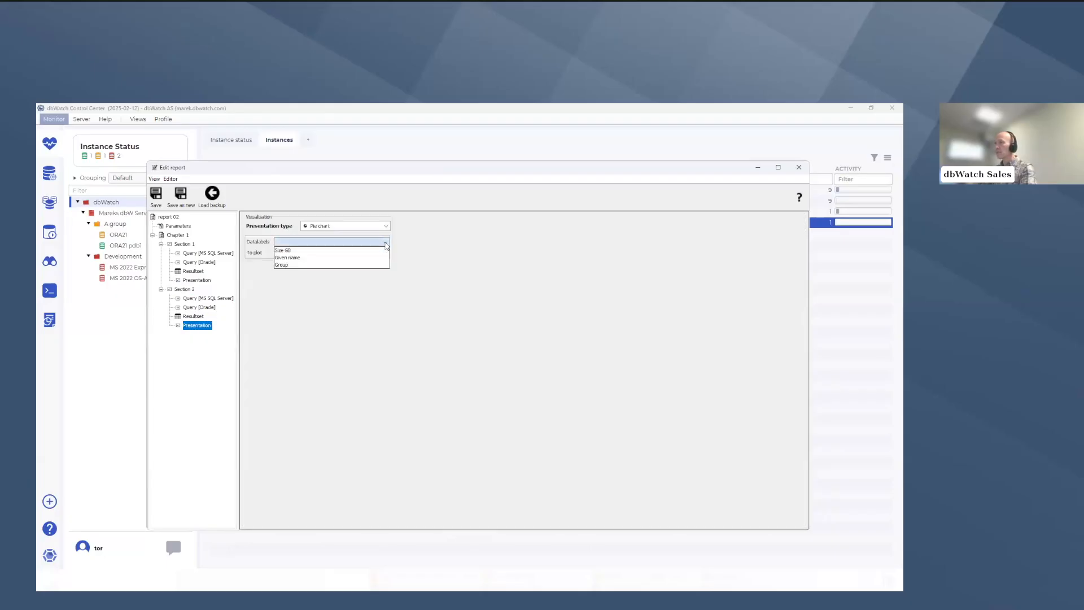
click(348, 261)
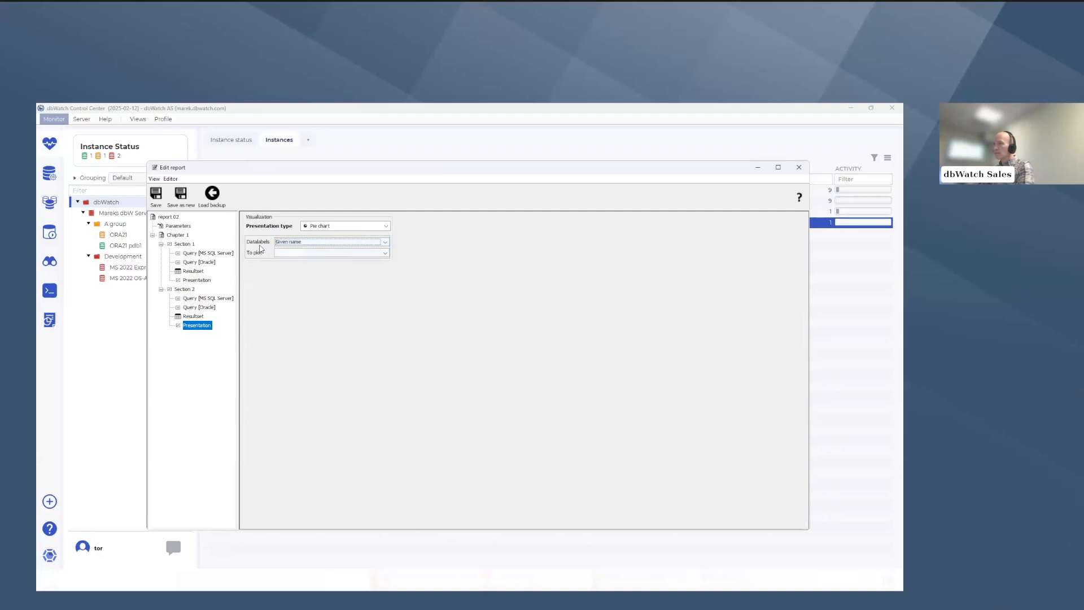
click(386, 254)
click(358, 261)
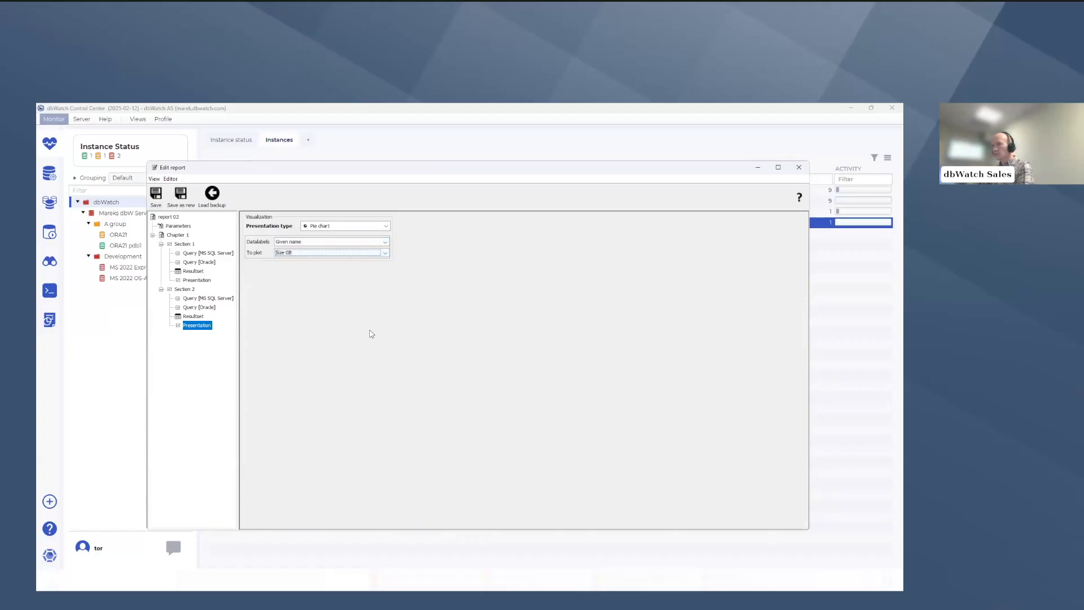
Step: Save the changes to the report 02 template
click(155, 195)
click(477, 384)
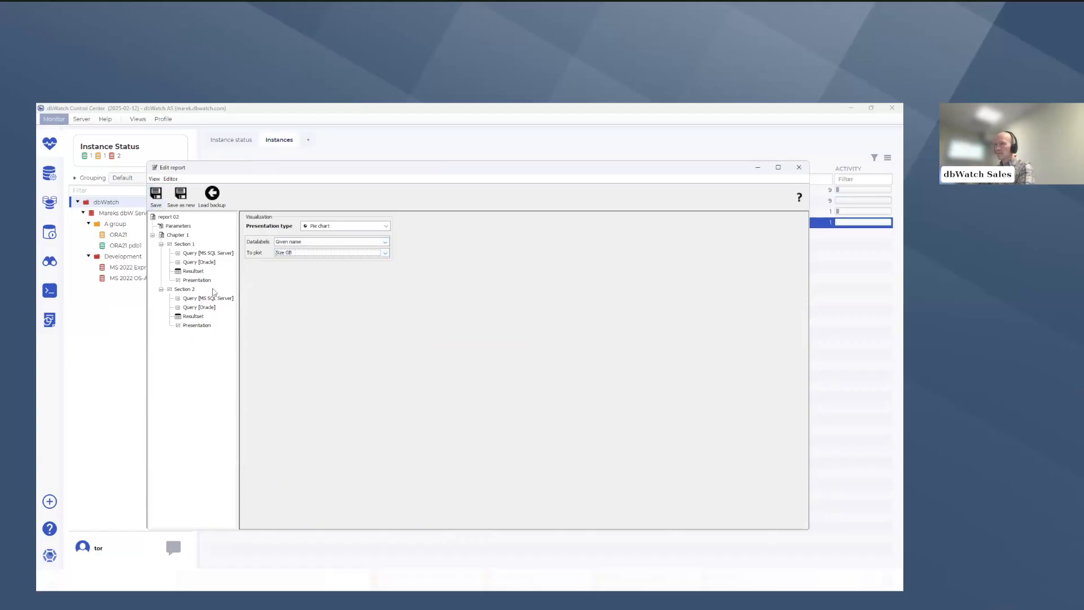
click(184, 290)
right_click(185, 292)
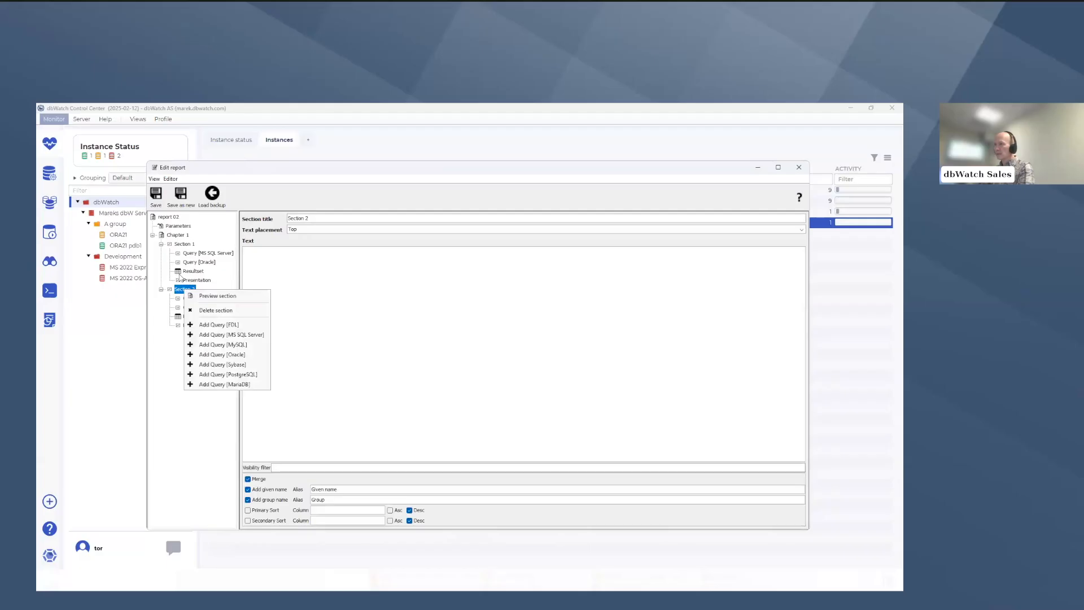
click(289, 291)
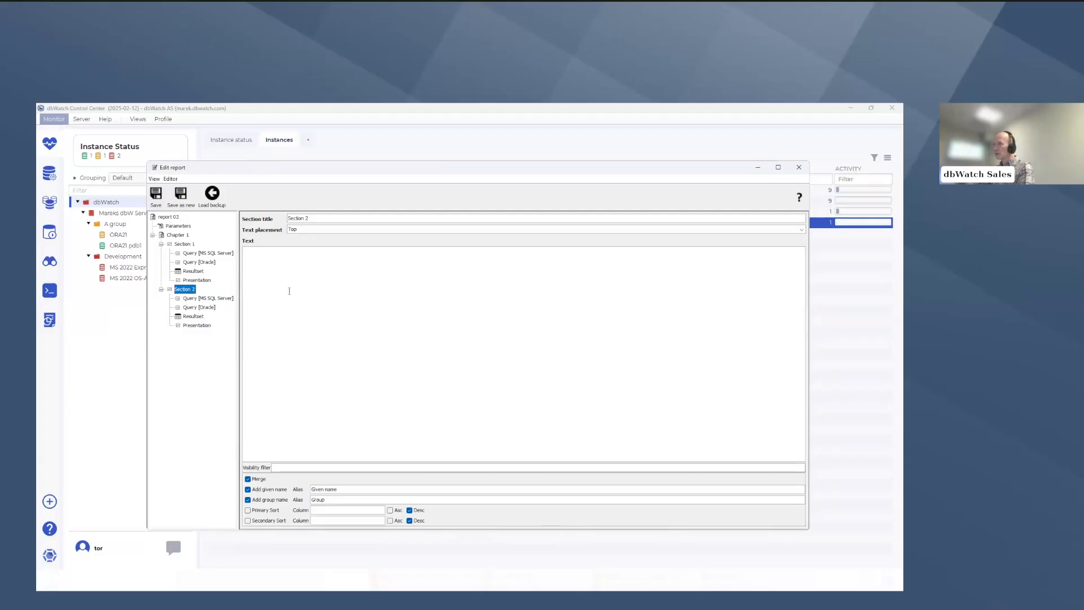
Step: Preview Chapter 1 for MS 2022 Expr, MS 2022 OS-Auth, ORA21 and ORA21 pdb1, widening the preview to read it
click(177, 235)
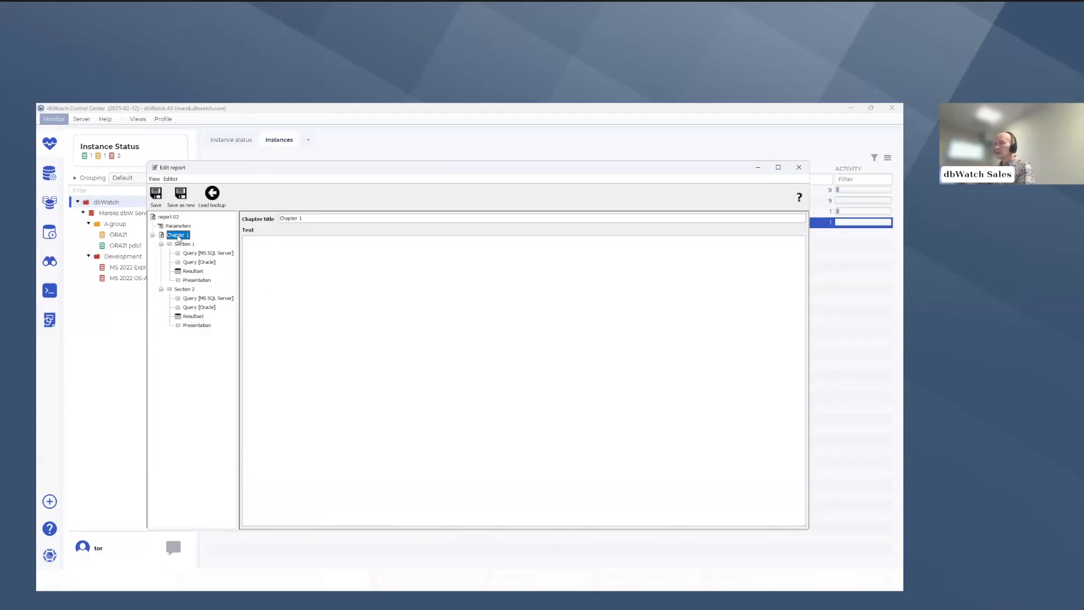
right_click(178, 238)
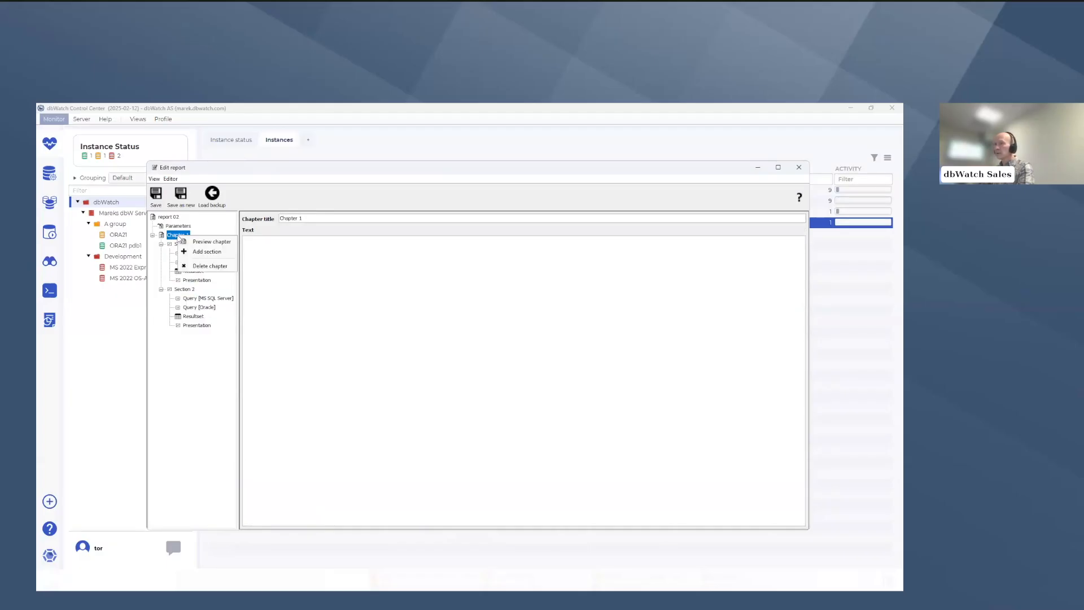
click(206, 242)
click(188, 267)
click(187, 277)
click(187, 287)
click(187, 298)
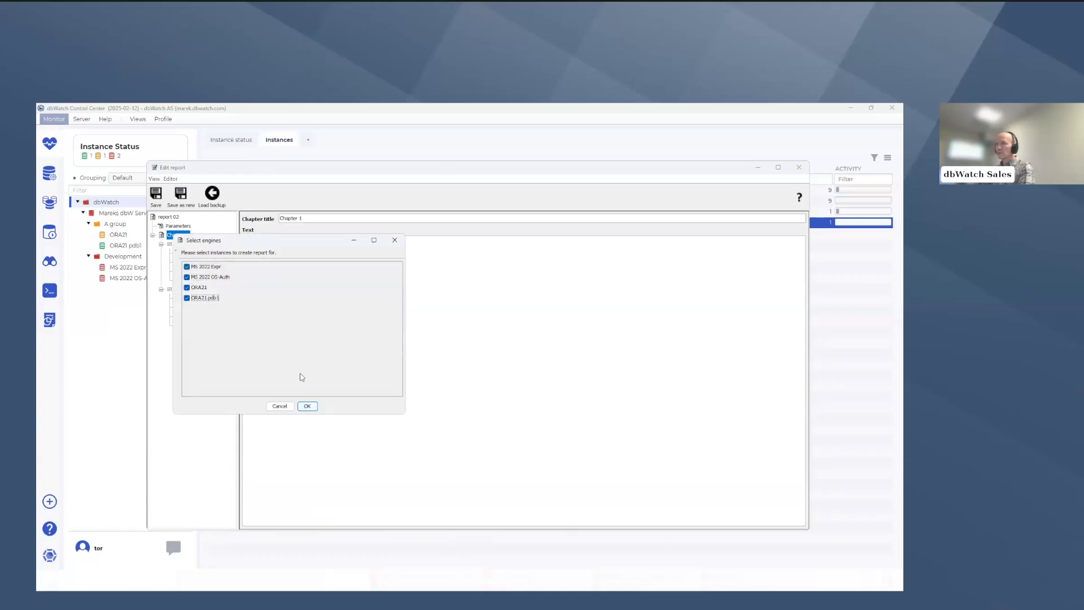
click(308, 407)
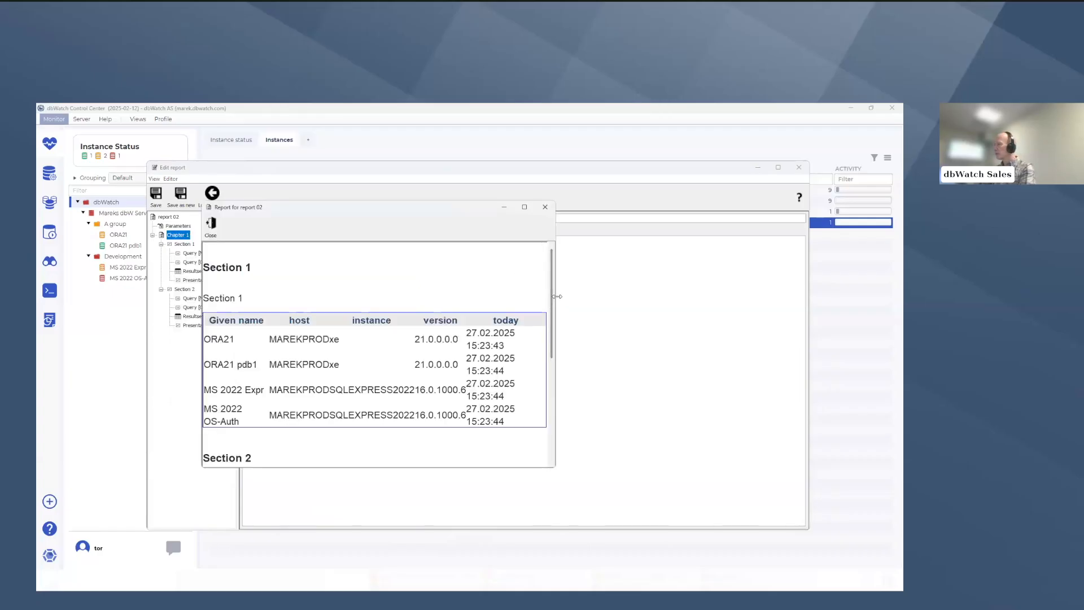
mouse_move(751, 281)
mouse_down()
mouse_move(750, 368)
mouse_move(751, 288)
mouse_up()
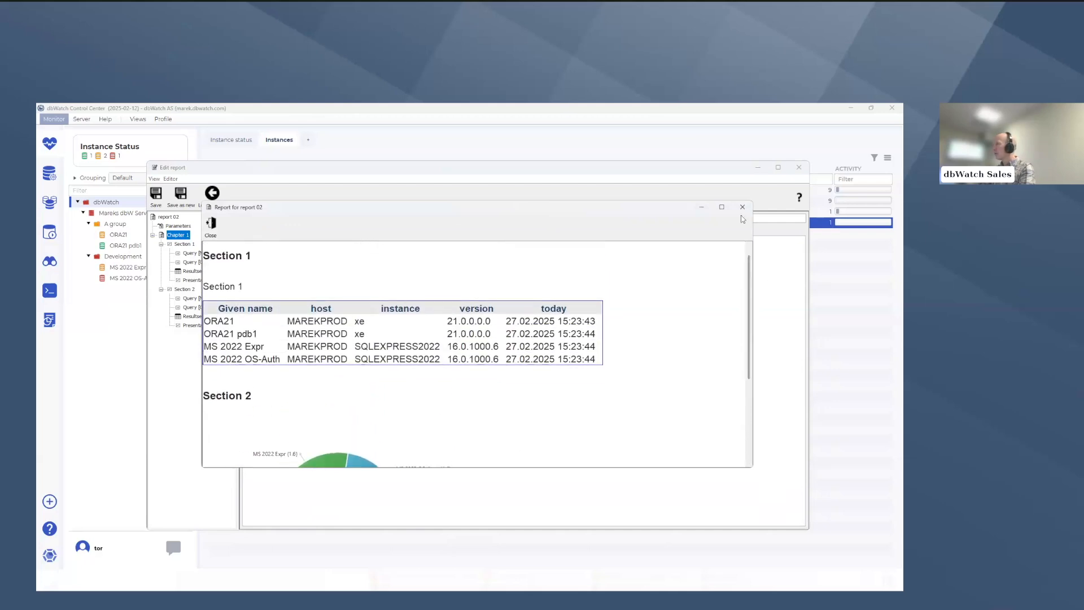
click(743, 208)
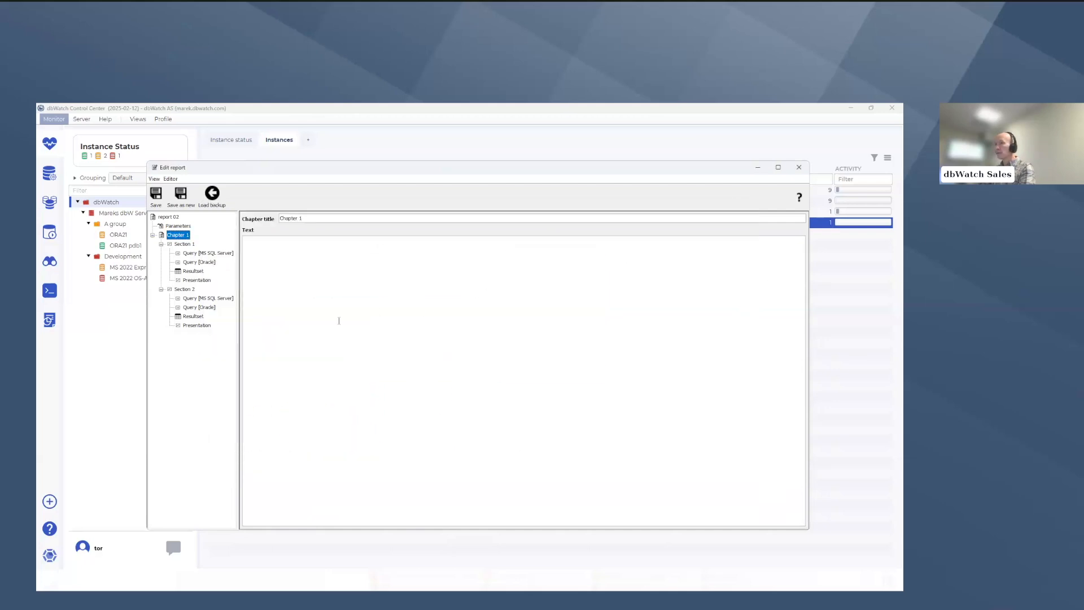
Step: Generate report 02 for all instances under dbWatch with the Report wizard's default settings
click(94, 370)
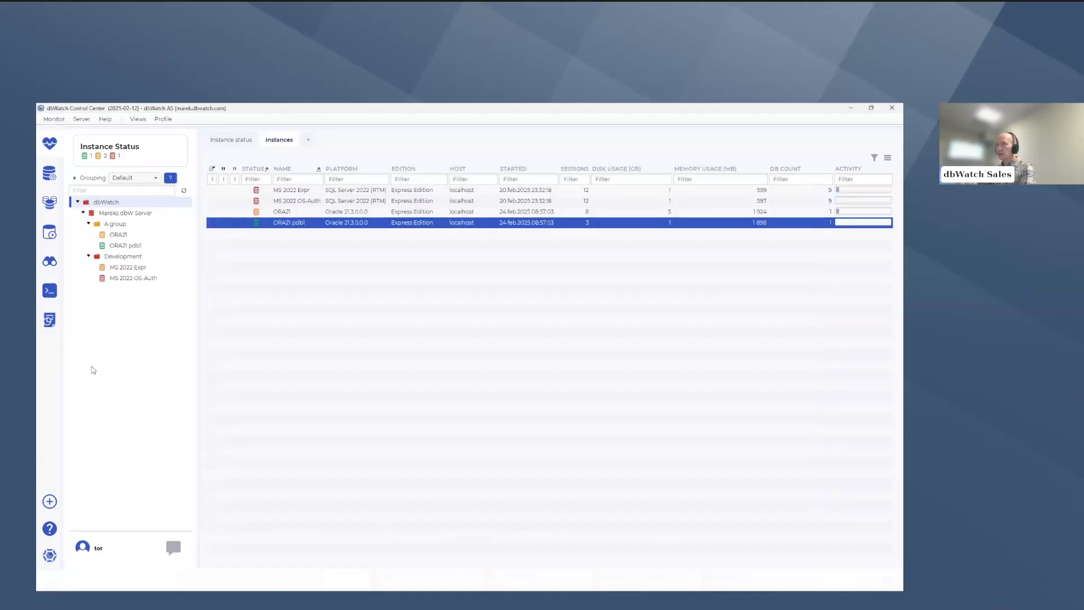
click(50, 321)
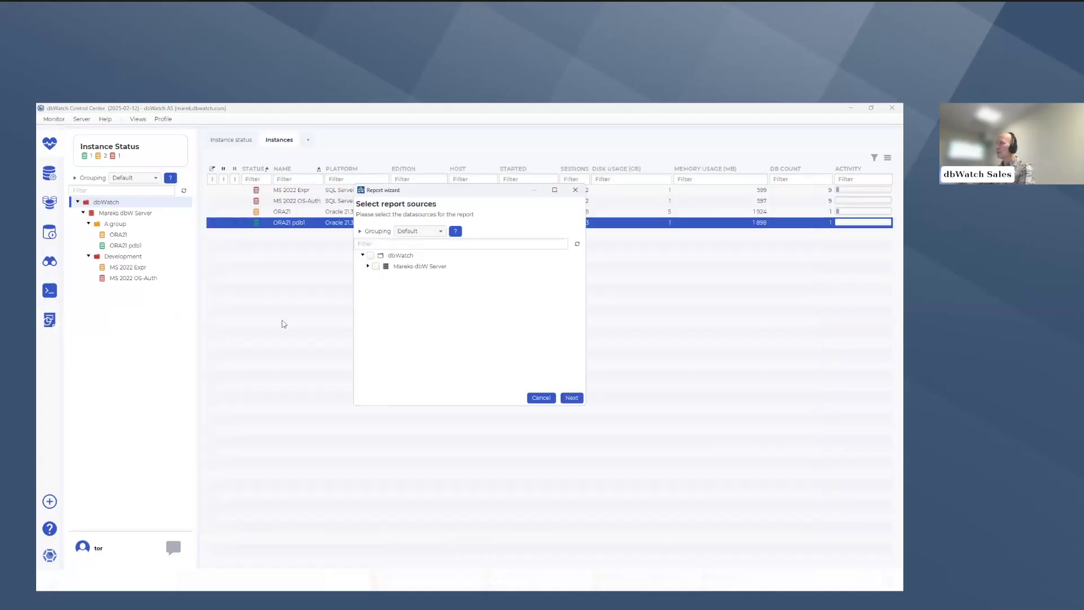
click(371, 255)
click(571, 398)
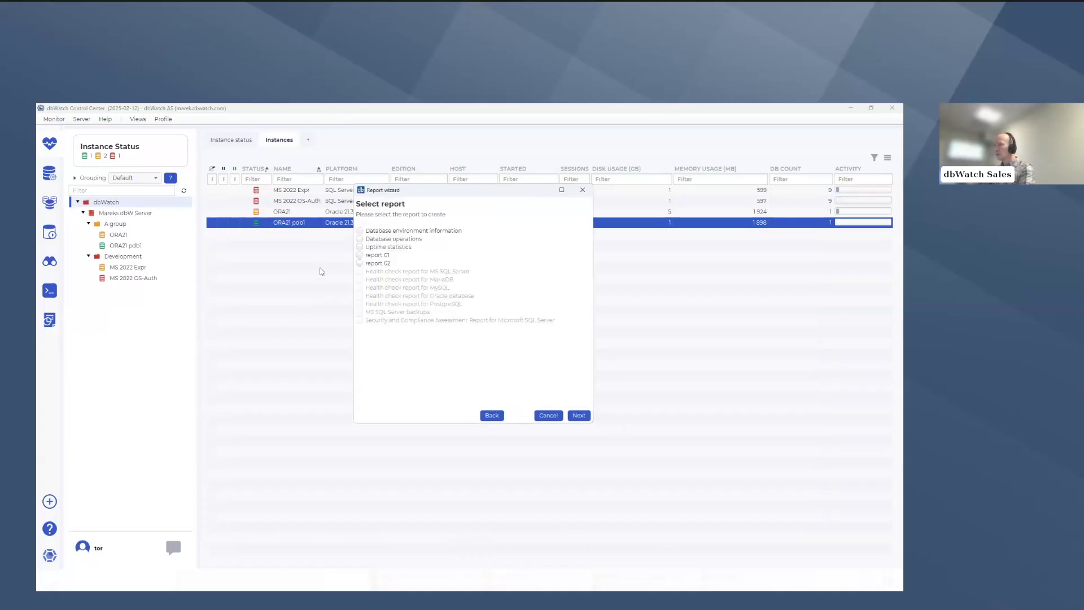
click(359, 263)
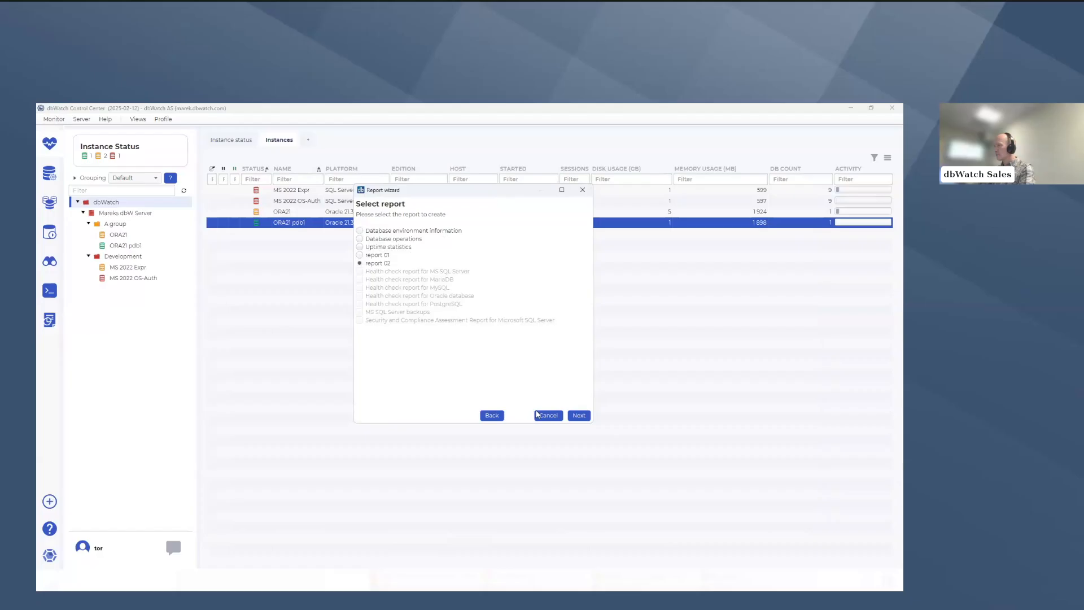
click(576, 416)
click(580, 417)
click(580, 416)
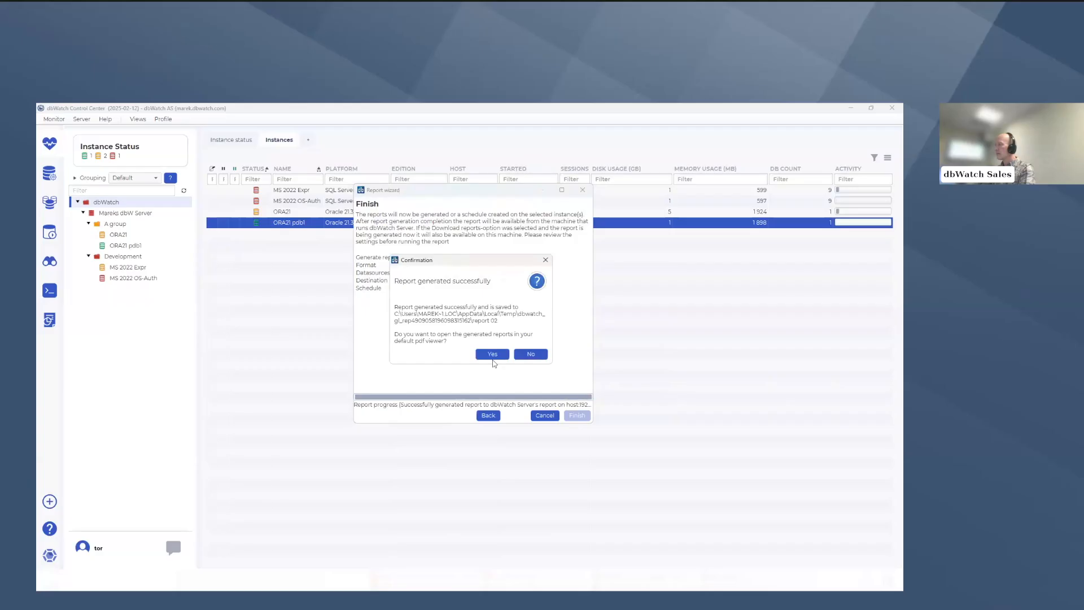
Step: Open the generated report 02 PDF and review its instance list, Section 1 table and Section 2 pie chart
click(493, 355)
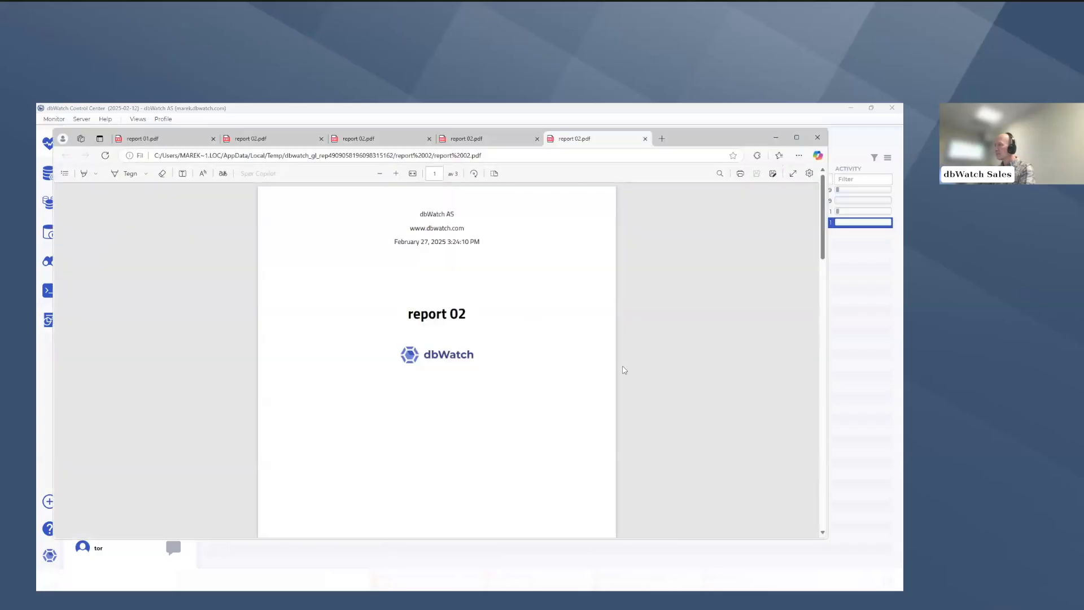
scroll(623, 370, down, 8)
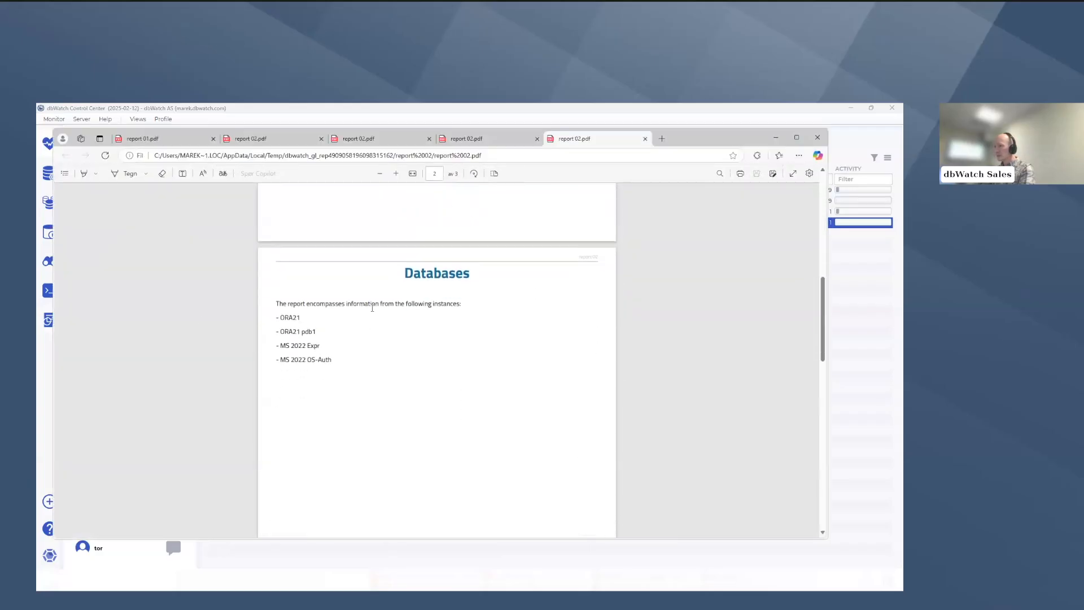
scroll(439, 416, down, 9)
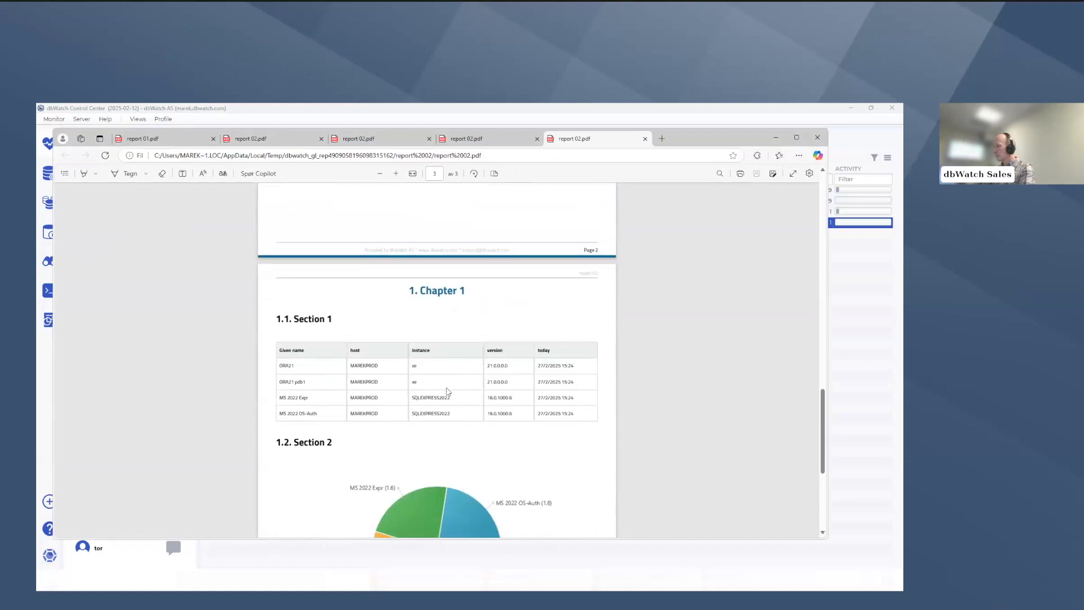
scroll(448, 394, down, 1)
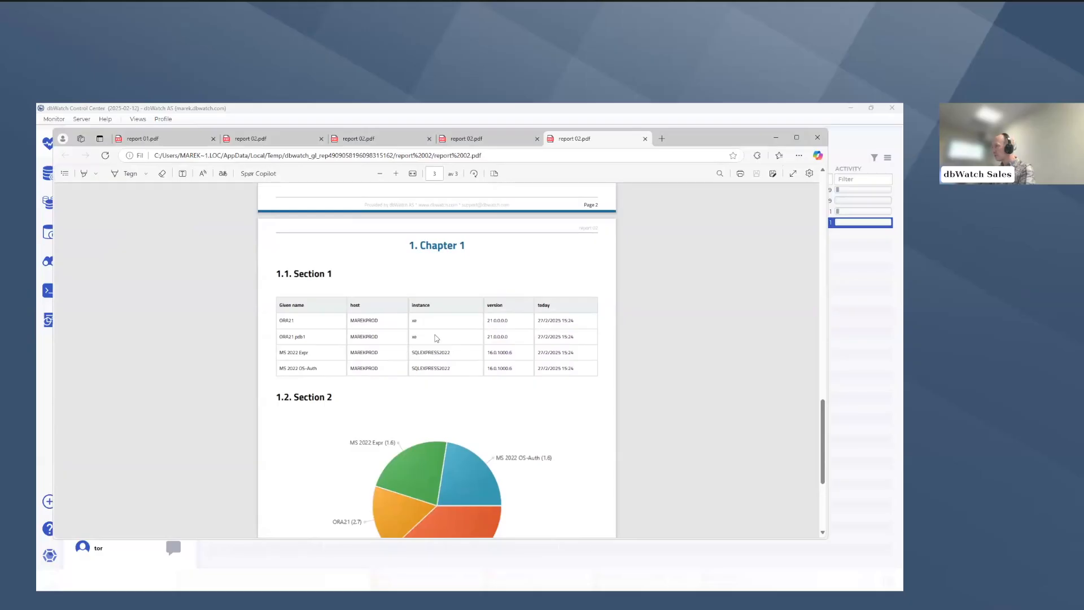
scroll(437, 370, down, 2)
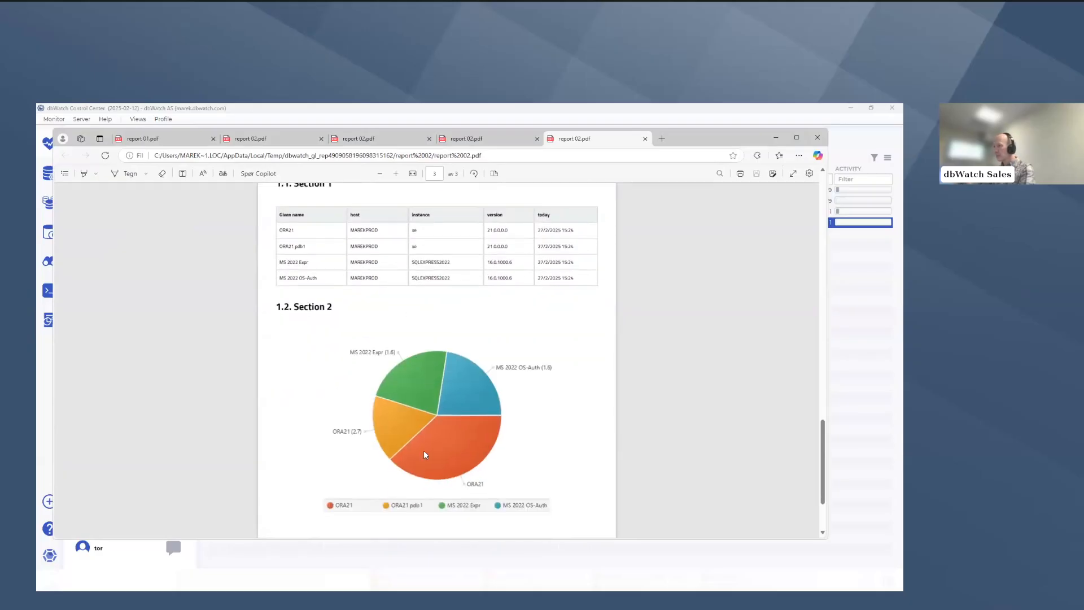
scroll(497, 417, down, 2)
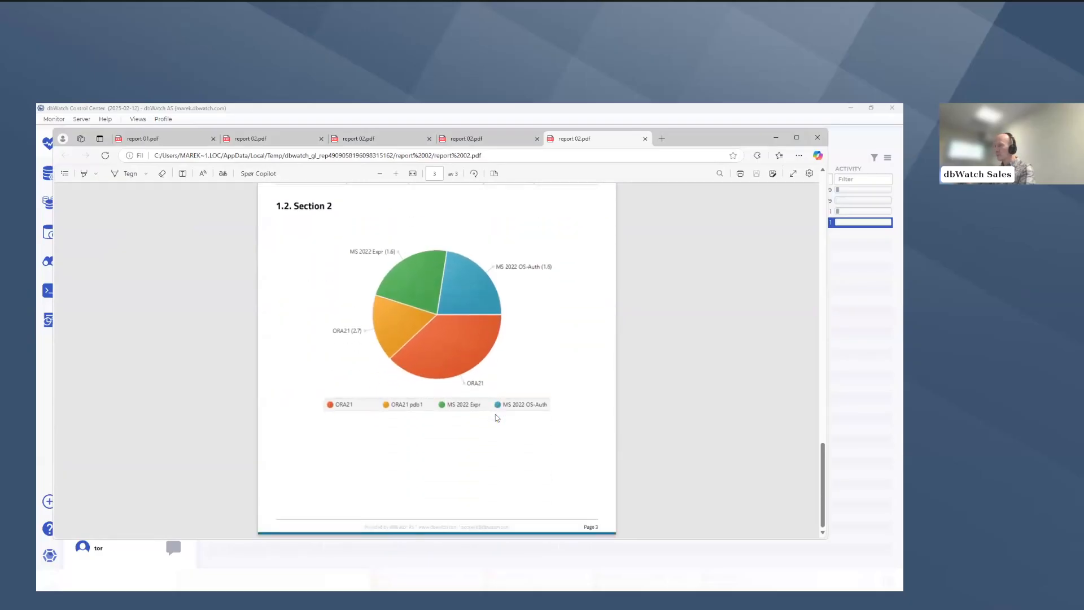
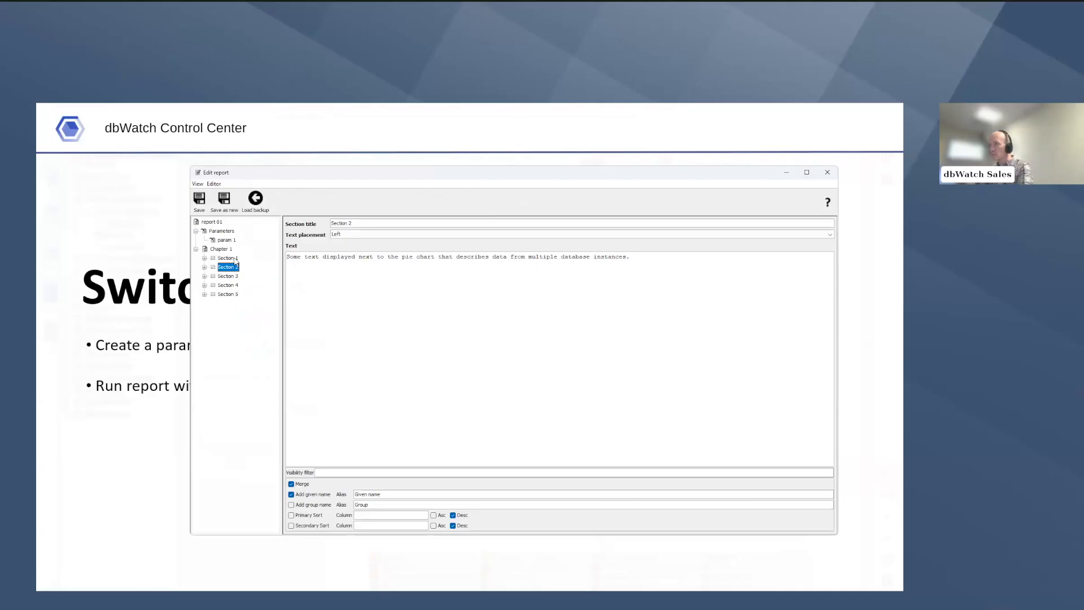
Step: Examine the MS SQL Server query in report 01's Section 3, checking its source view and the login, host, program and login time columns
click(204, 276)
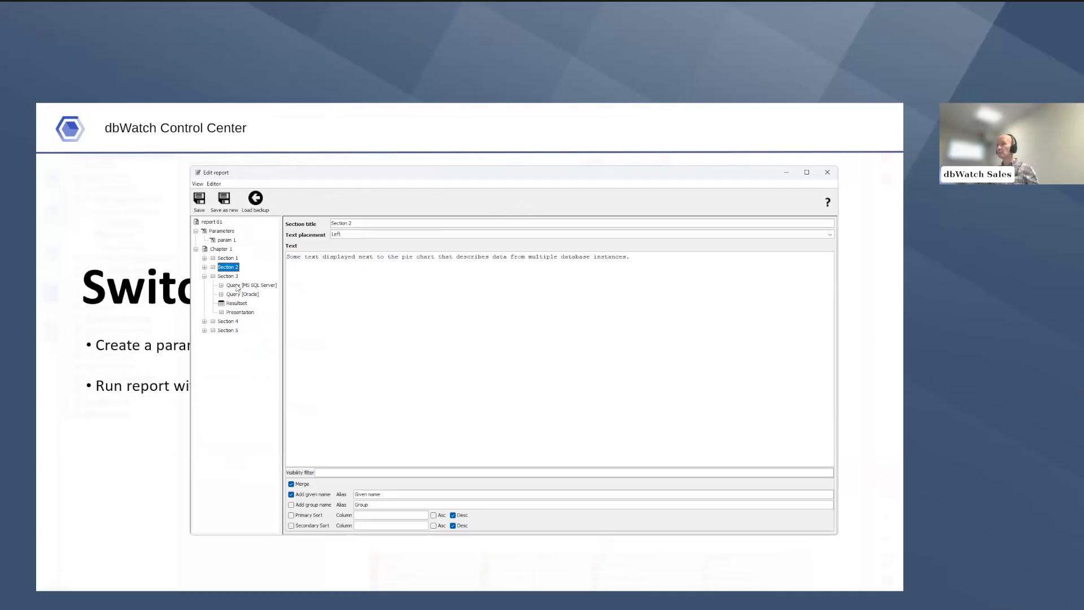
click(238, 287)
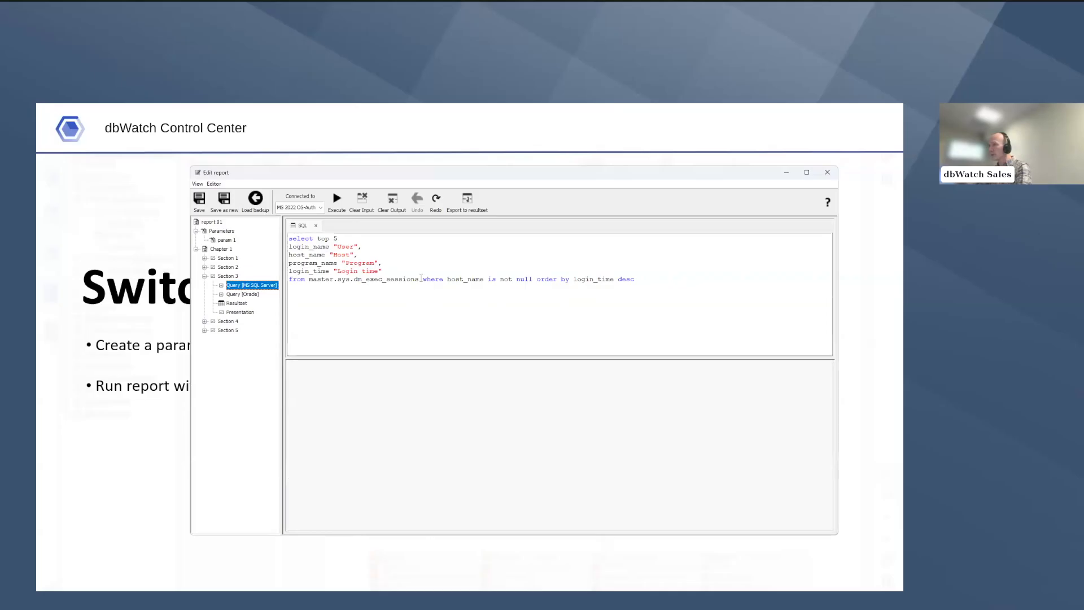
drag(419, 278, 355, 280)
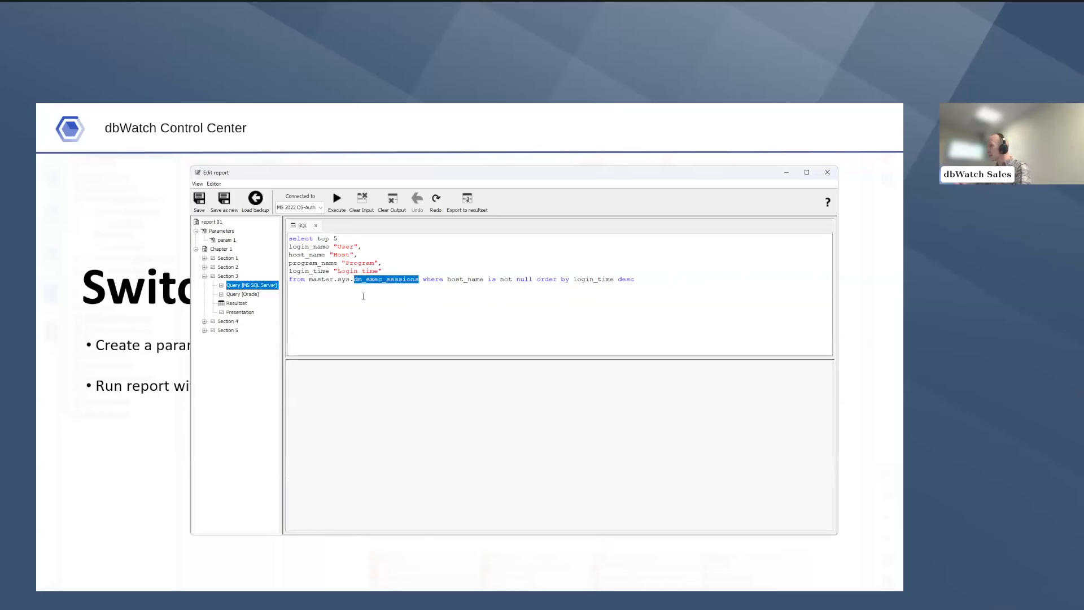
double_click(313, 247)
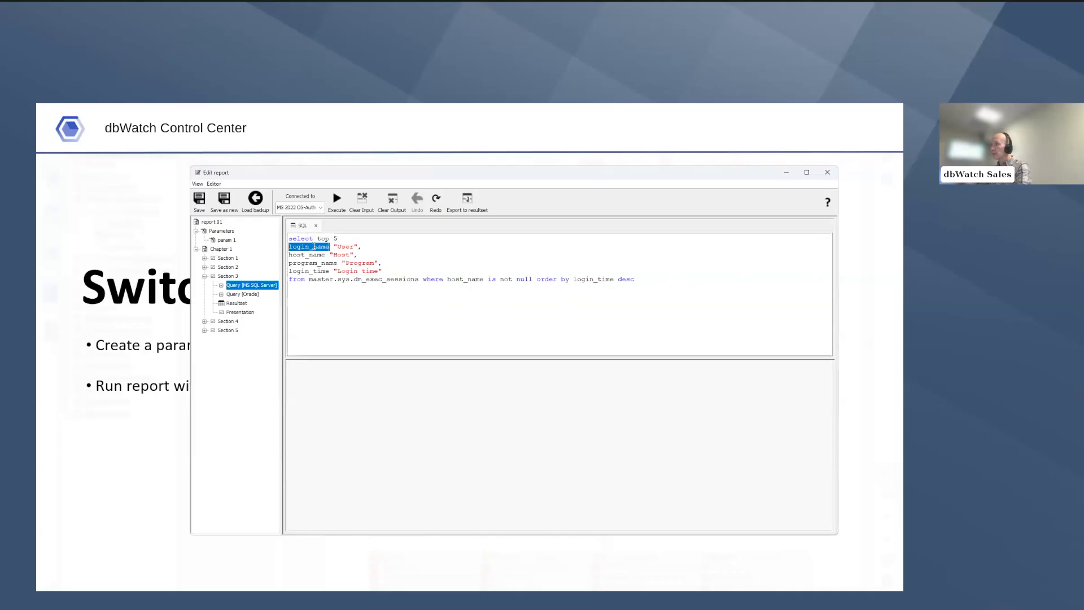
click(311, 254)
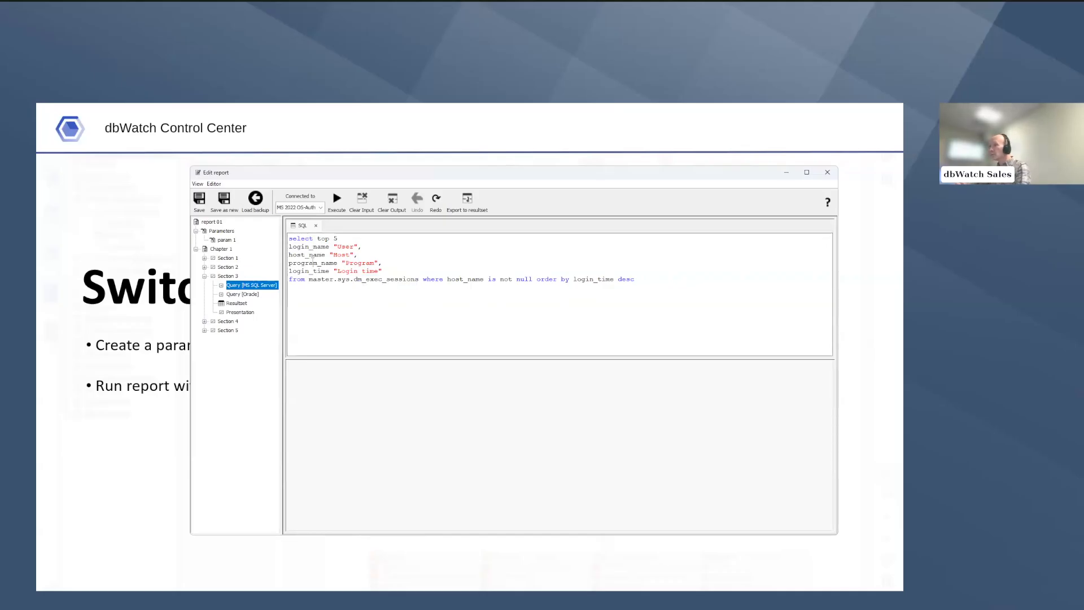
double_click(312, 262)
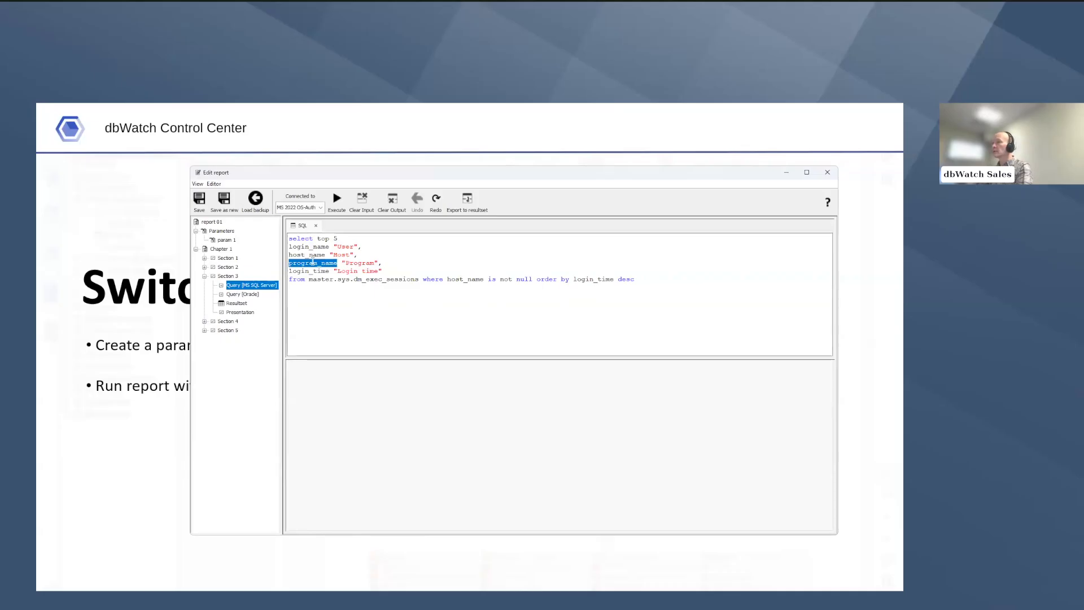
click(312, 270)
double_click(312, 270)
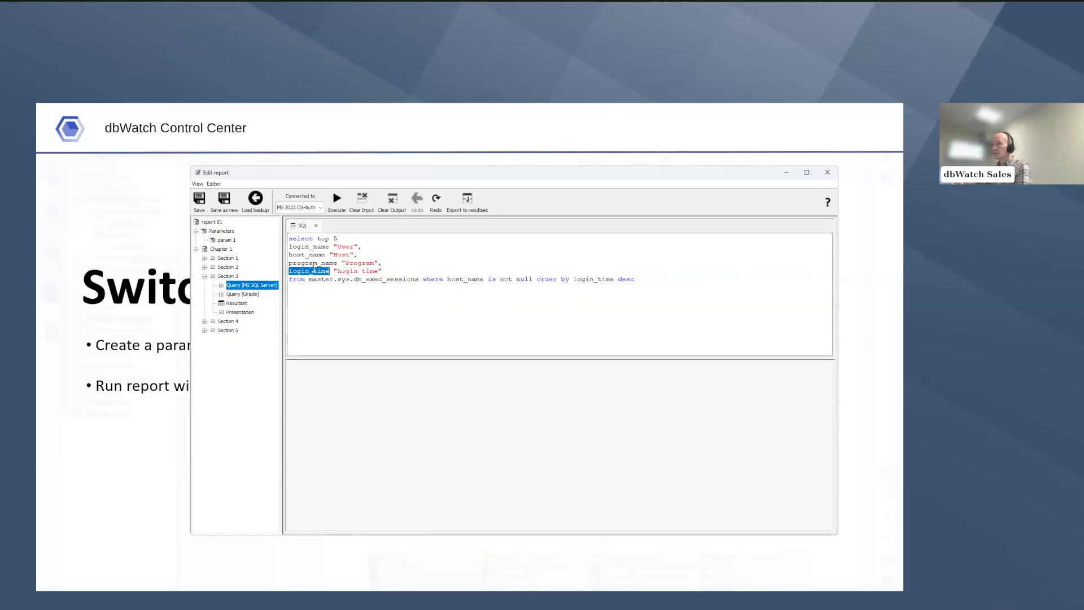
Step: Examine Section 3's Oracle query, checking its source view, columns and row limit, and compare that limit with the MS SQL Server query's
click(253, 294)
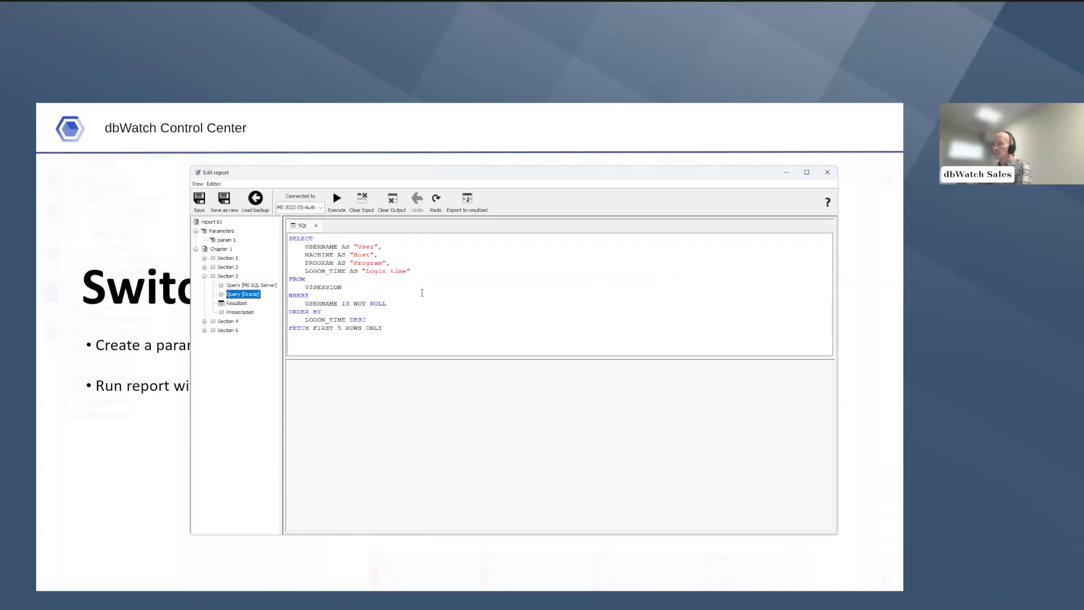
drag(342, 287, 302, 287)
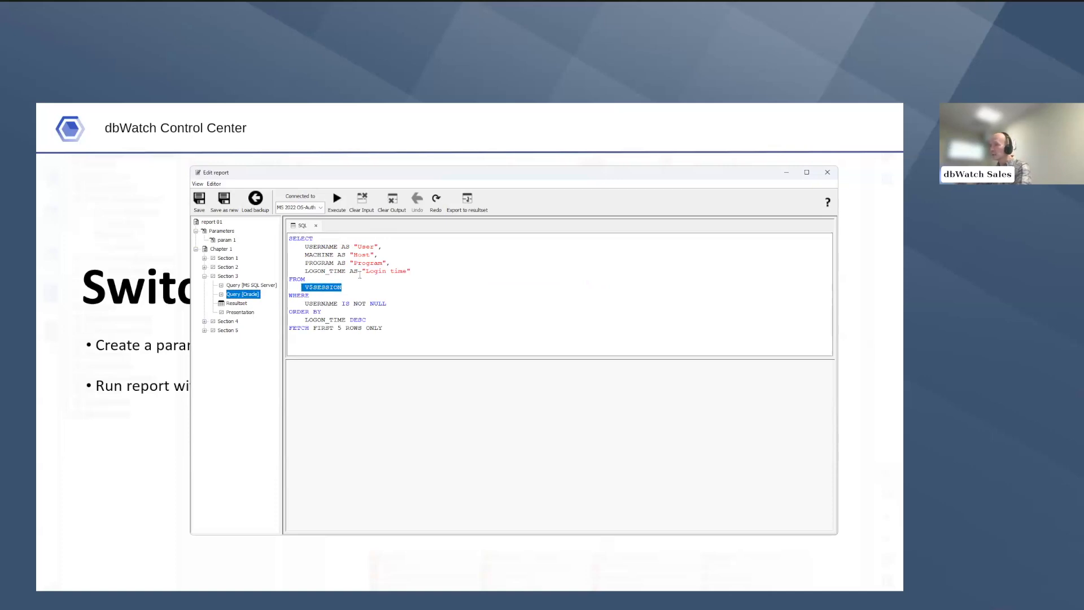
click(329, 245)
double_click(320, 253)
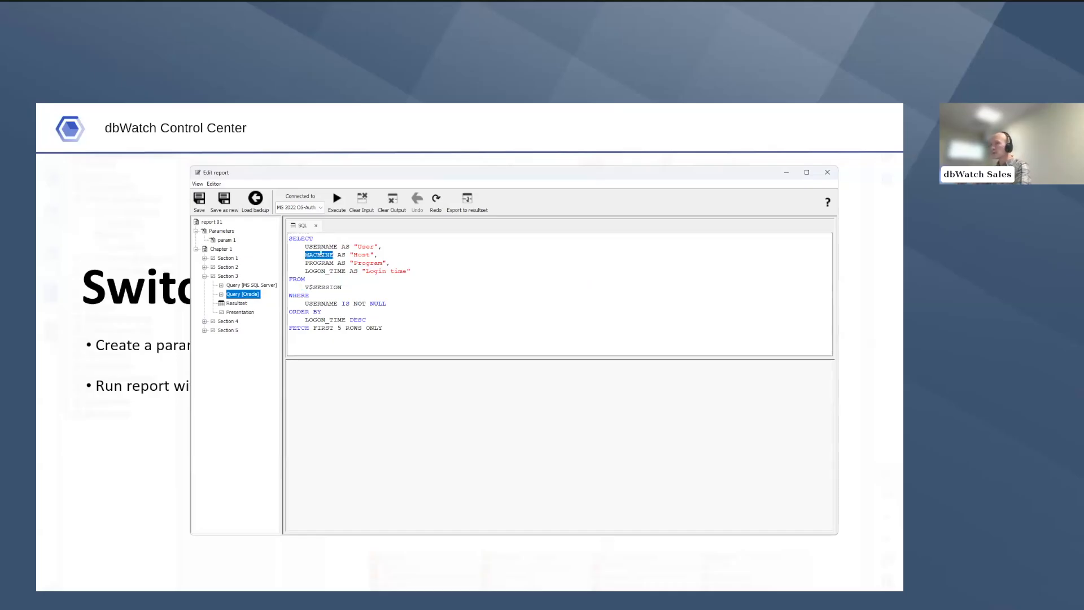
double_click(329, 264)
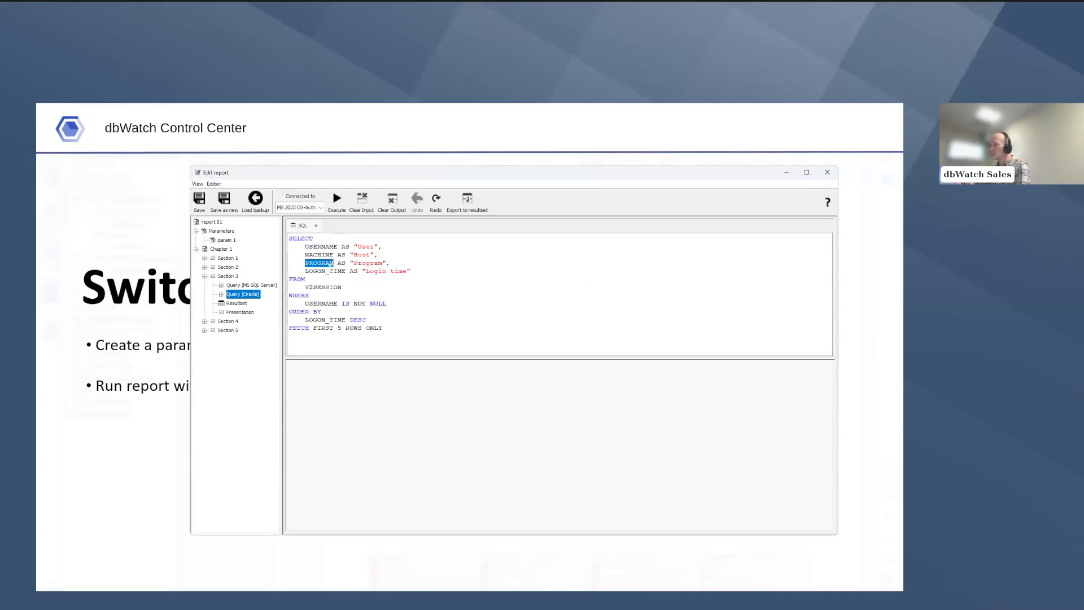
click(331, 269)
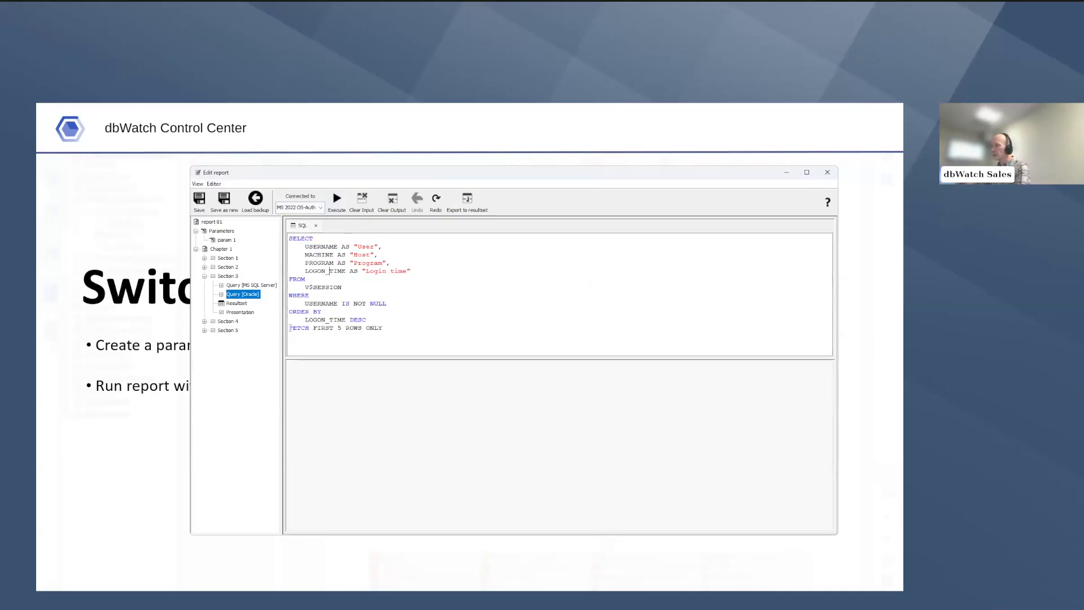
drag(289, 327, 331, 327)
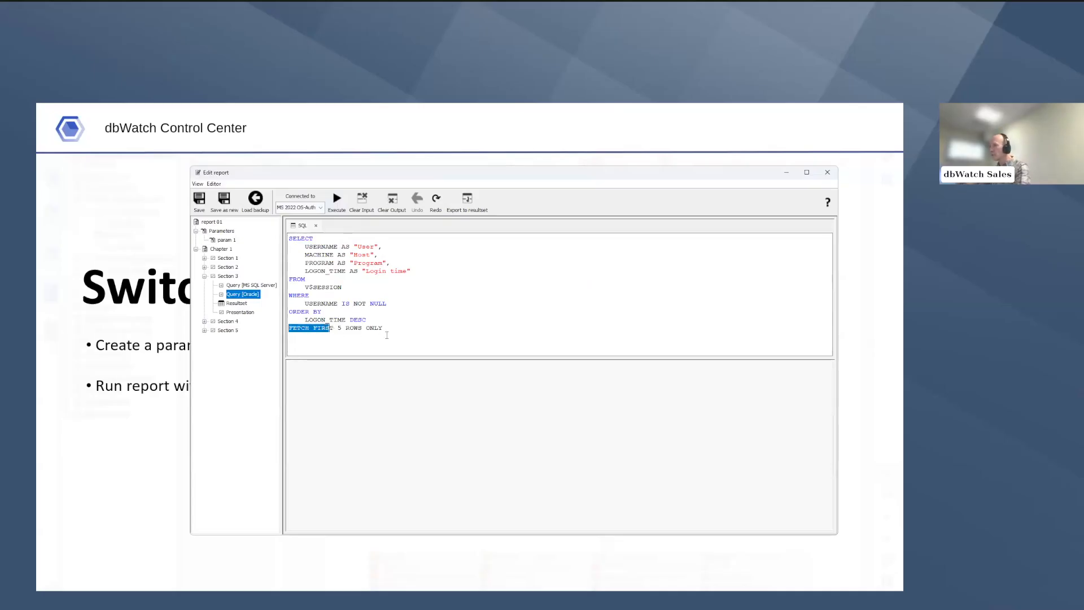
click(253, 285)
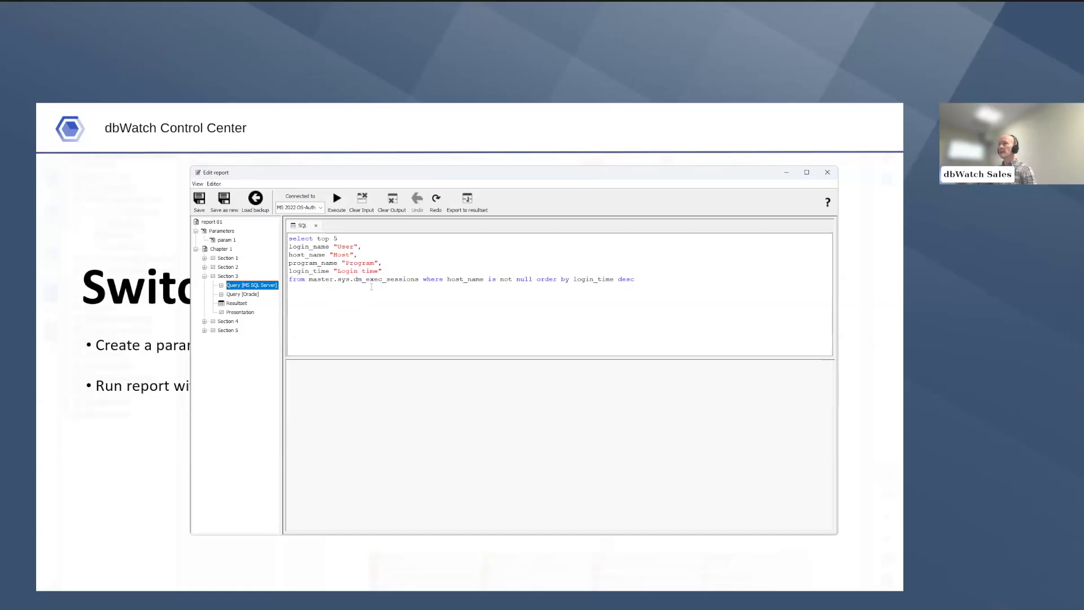
triple_click(335, 238)
click(355, 237)
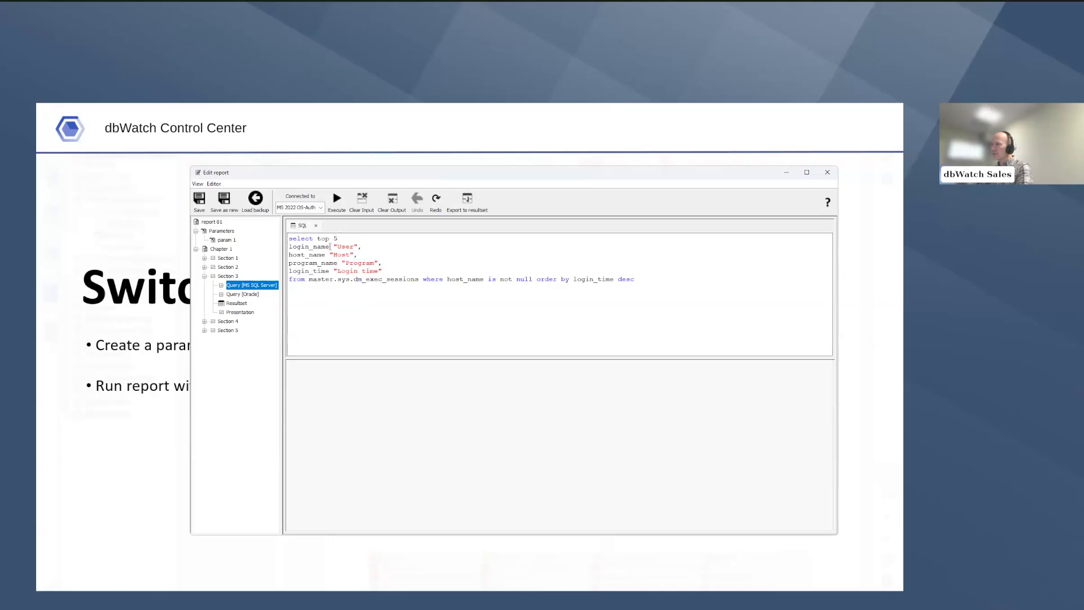
Step: Execute Section 3's Oracle query against the ORA21 instance
click(250, 295)
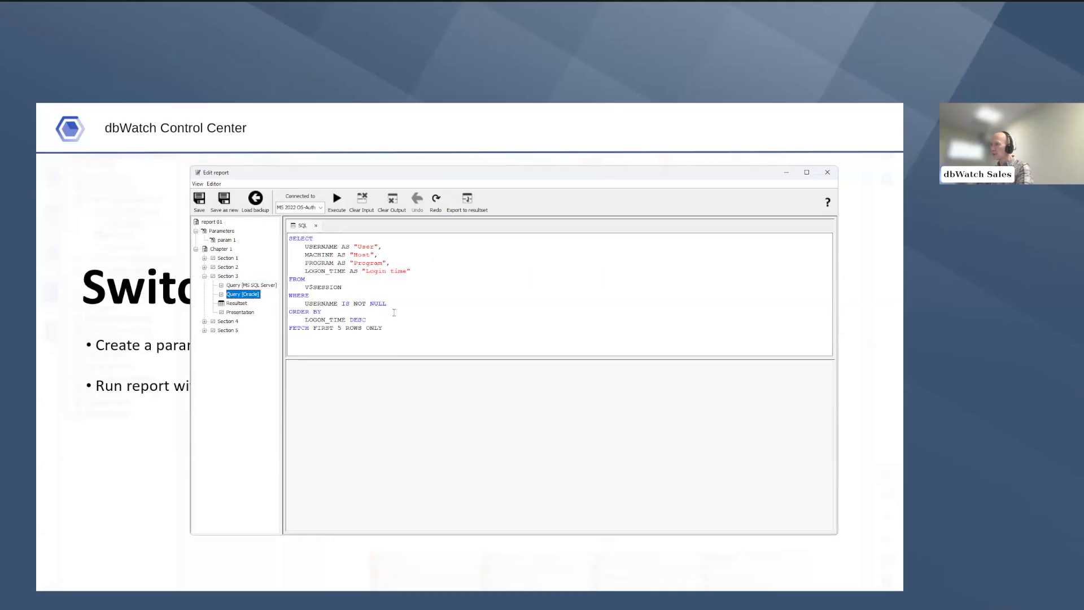
click(320, 207)
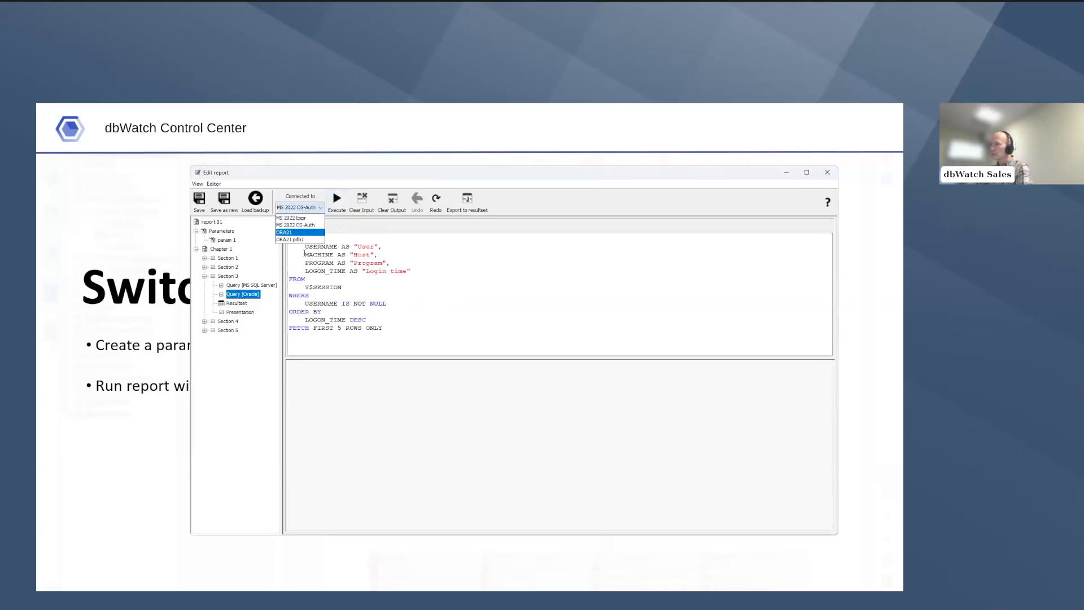
click(308, 233)
click(337, 198)
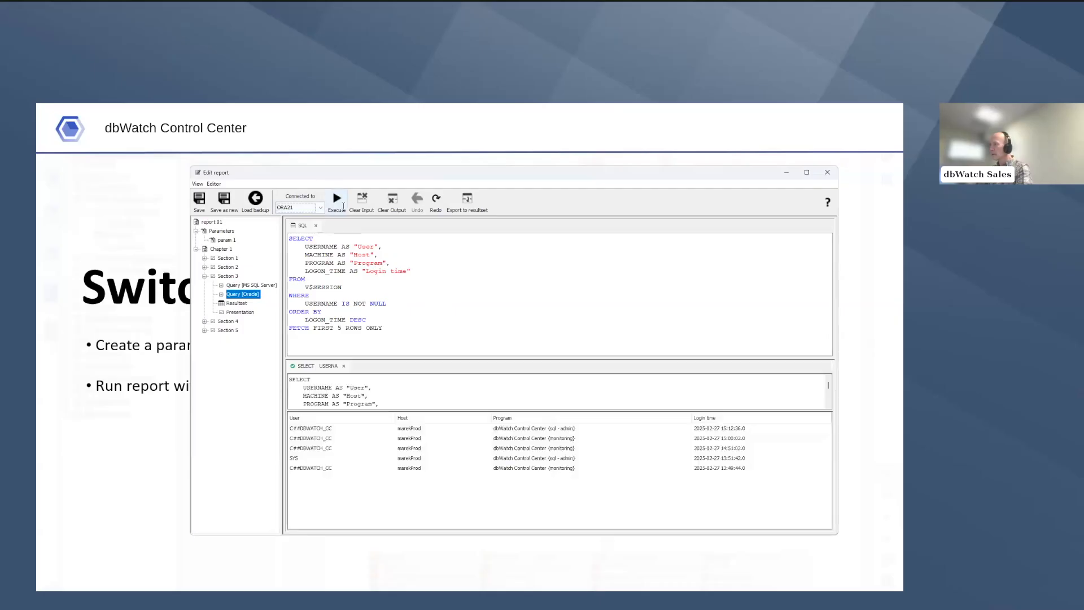
Step: Execute Section 3's MS SQL Server query against MS 2022 OS-Auth and check the fixed row limit in its first line
click(261, 287)
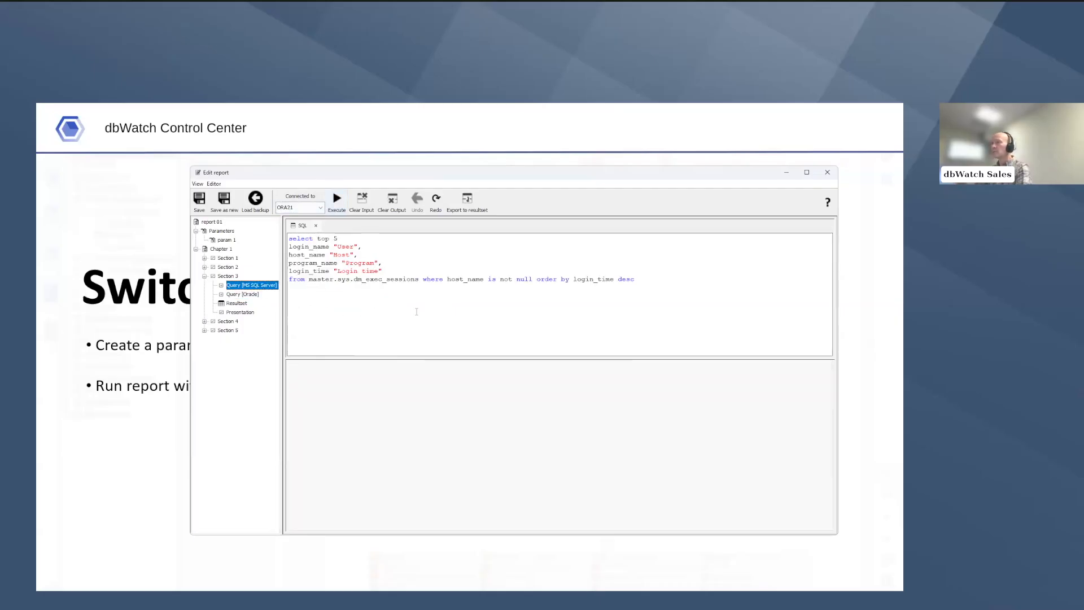
click(308, 207)
click(308, 225)
click(336, 199)
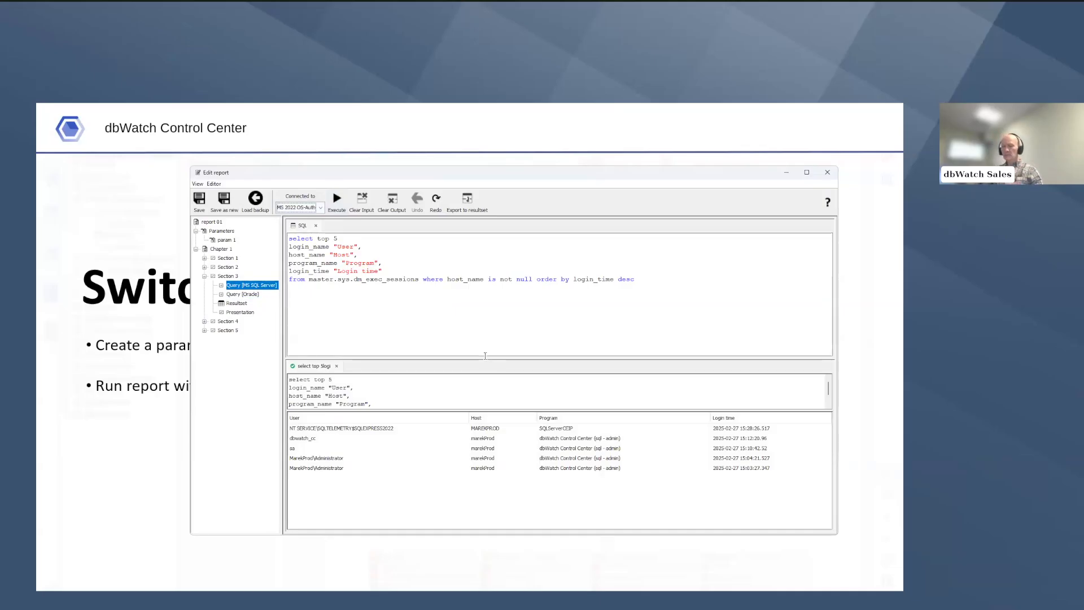
double_click(335, 239)
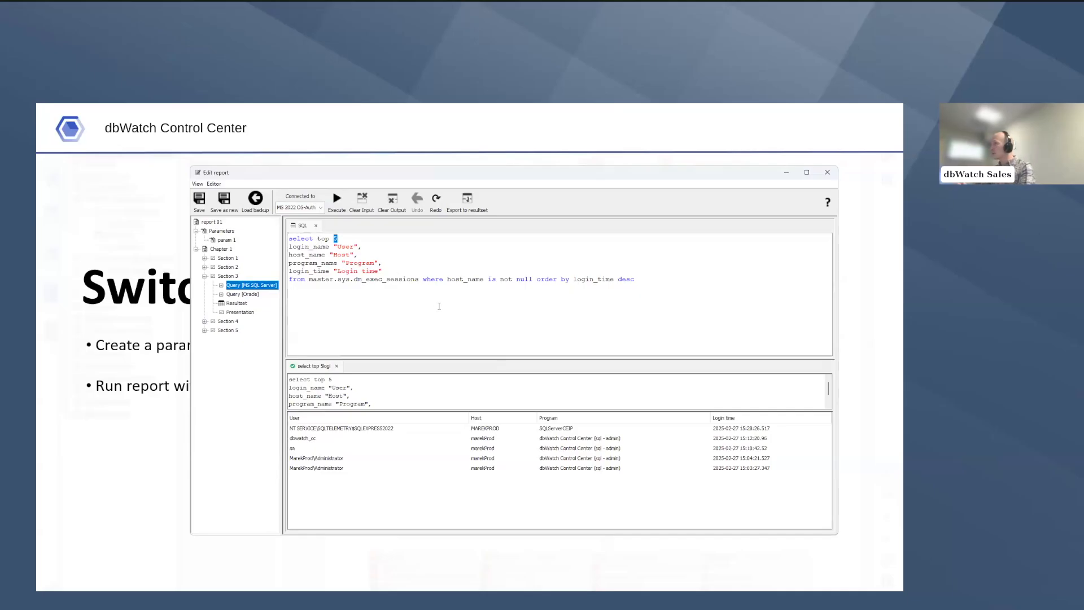
Step: Rename the report parameter param 1 to "max number of rows", keeping its other details
click(224, 242)
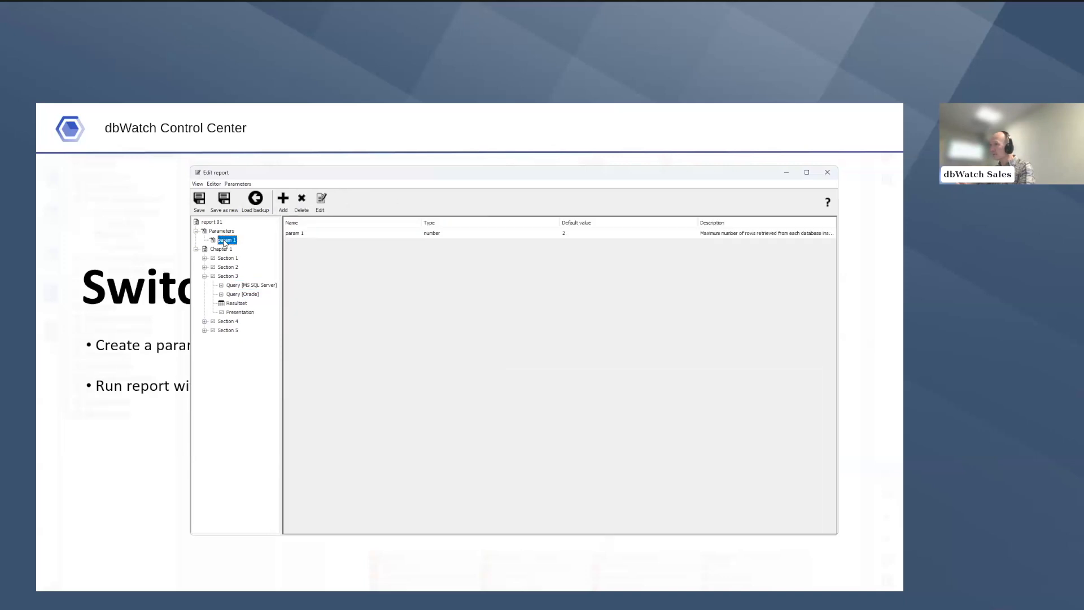
double_click(329, 234)
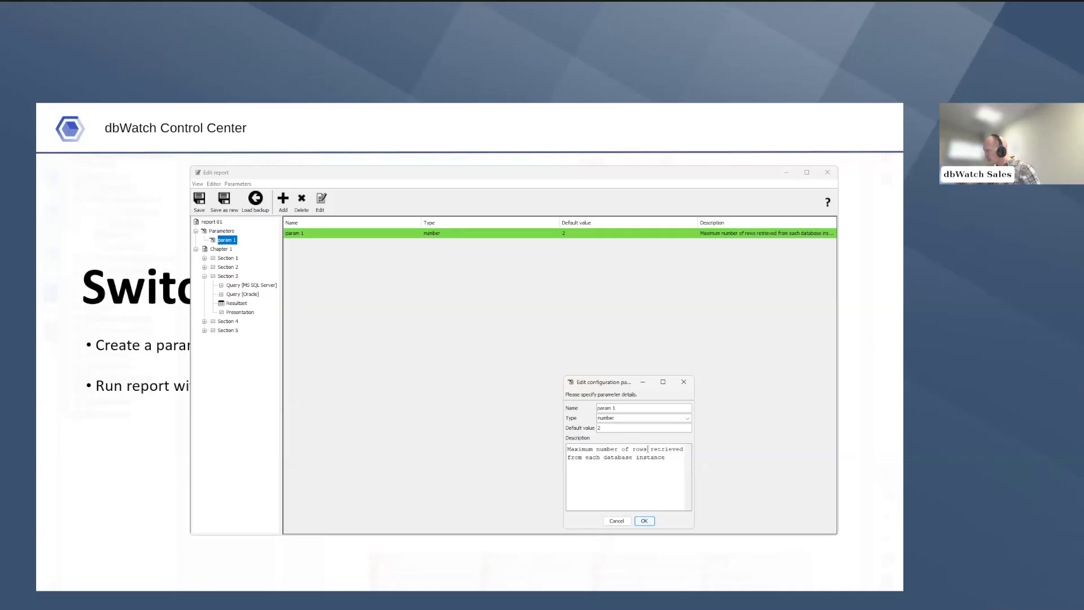
drag(647, 449, 596, 449)
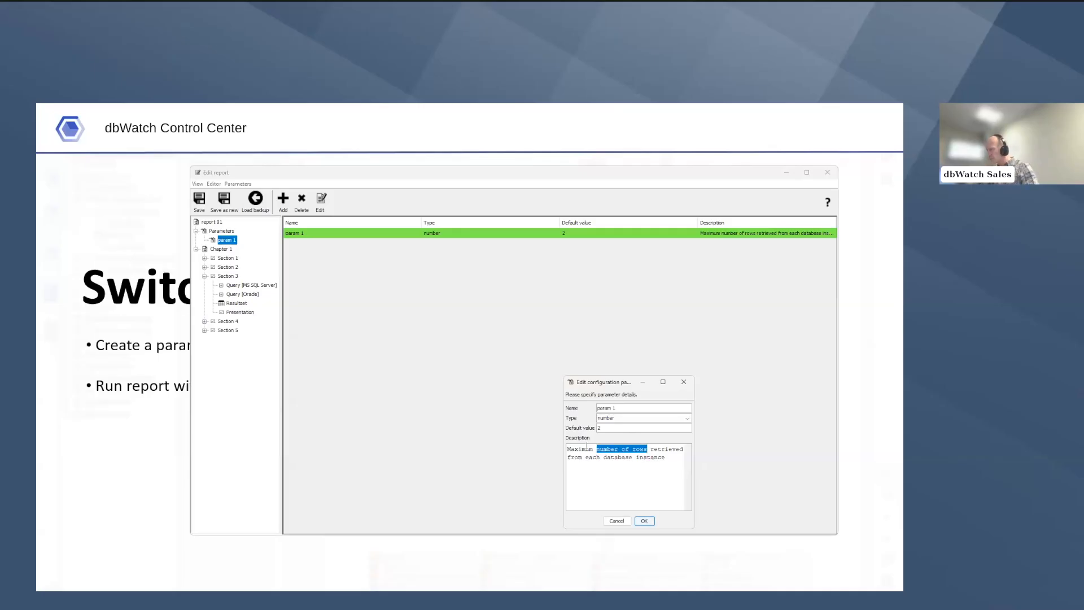
drag(629, 409, 585, 406)
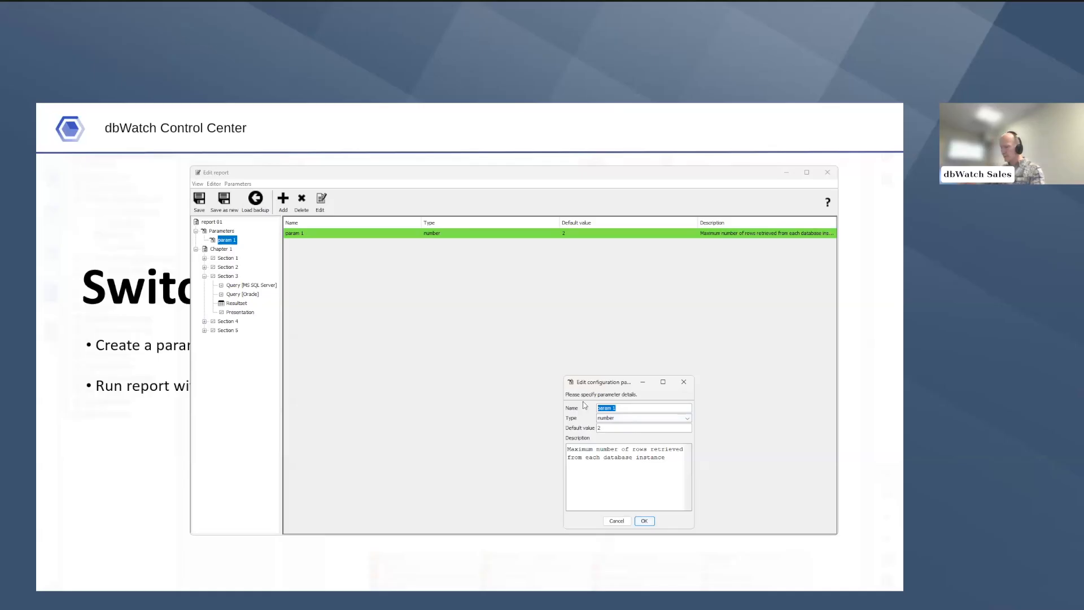
text(m)
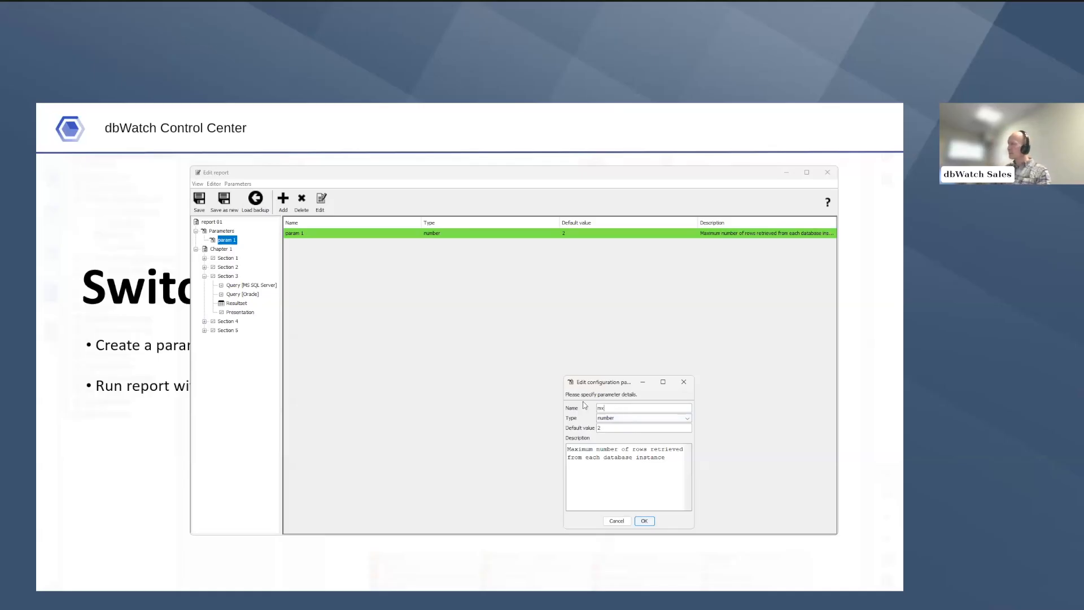
text(ax number of rows)
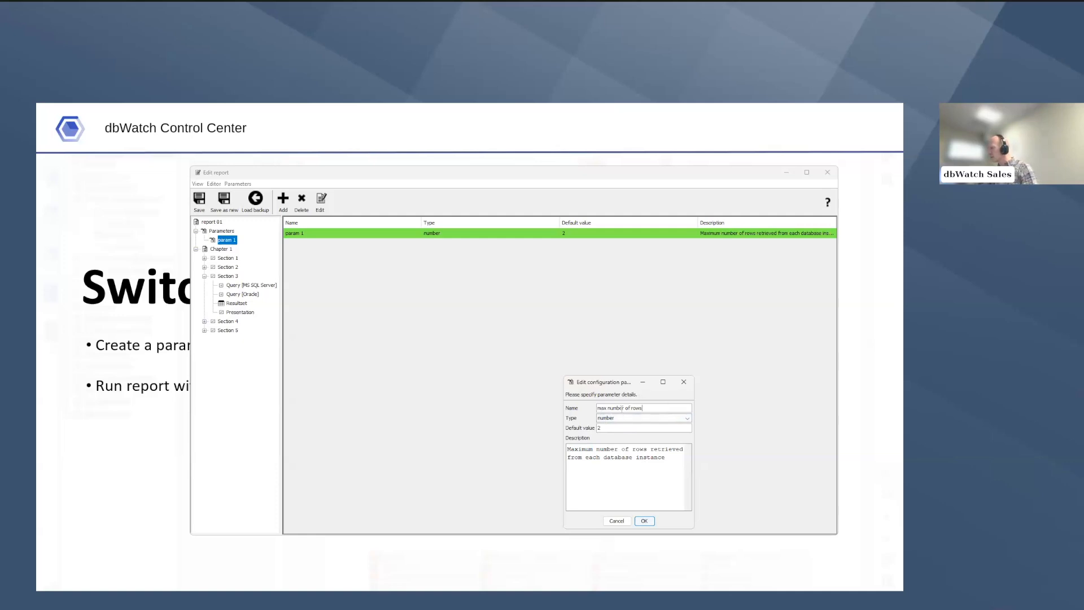
click(647, 521)
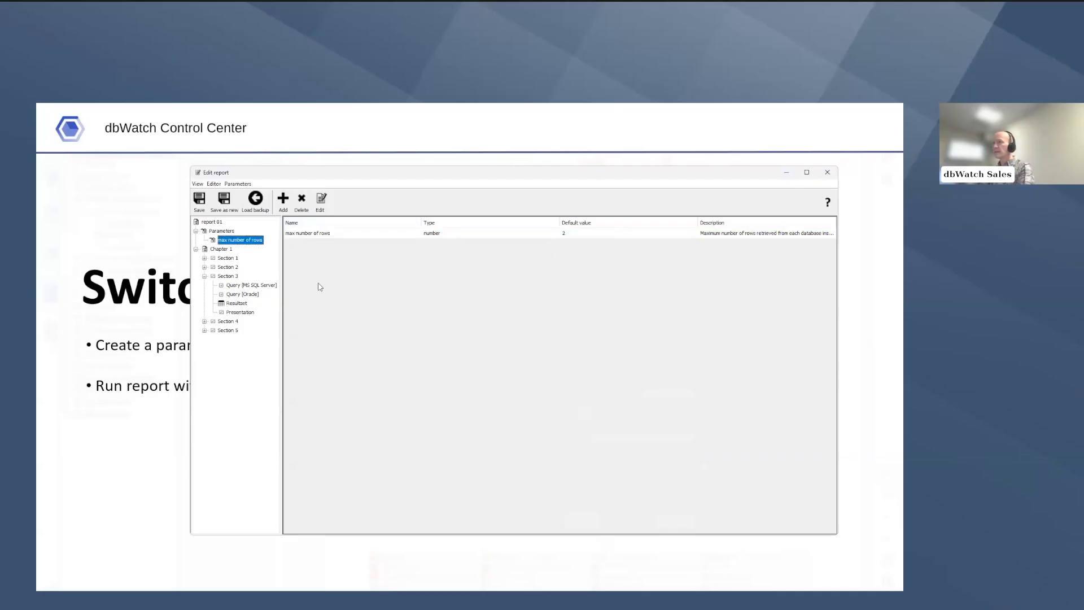
Step: Replace the fixed number after "select top" in Section 3's MS SQL Server query with the max number of rows parameter
click(259, 285)
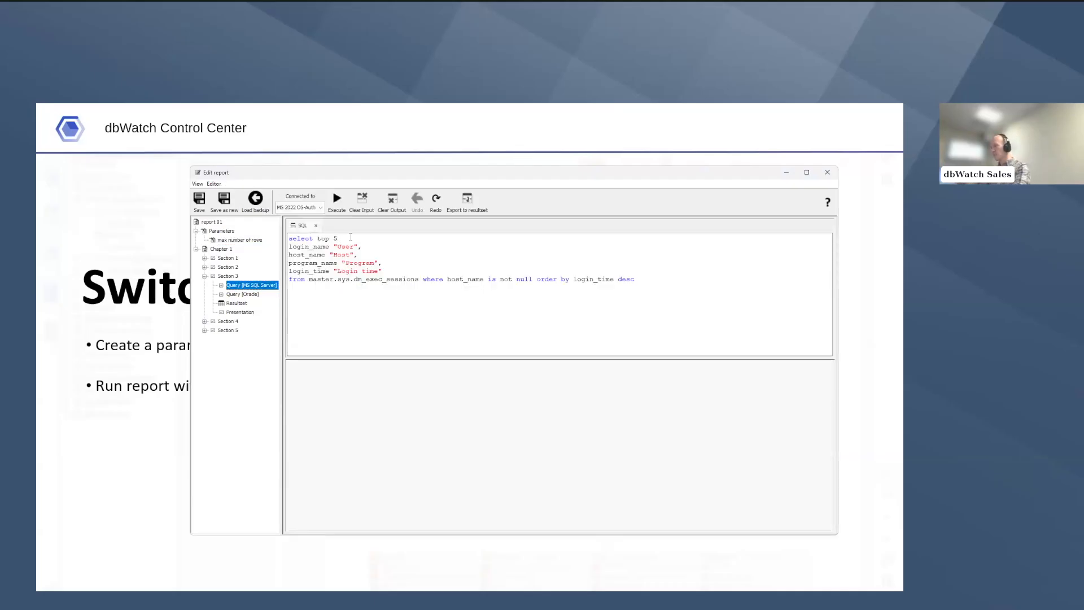
key(BackSpace)
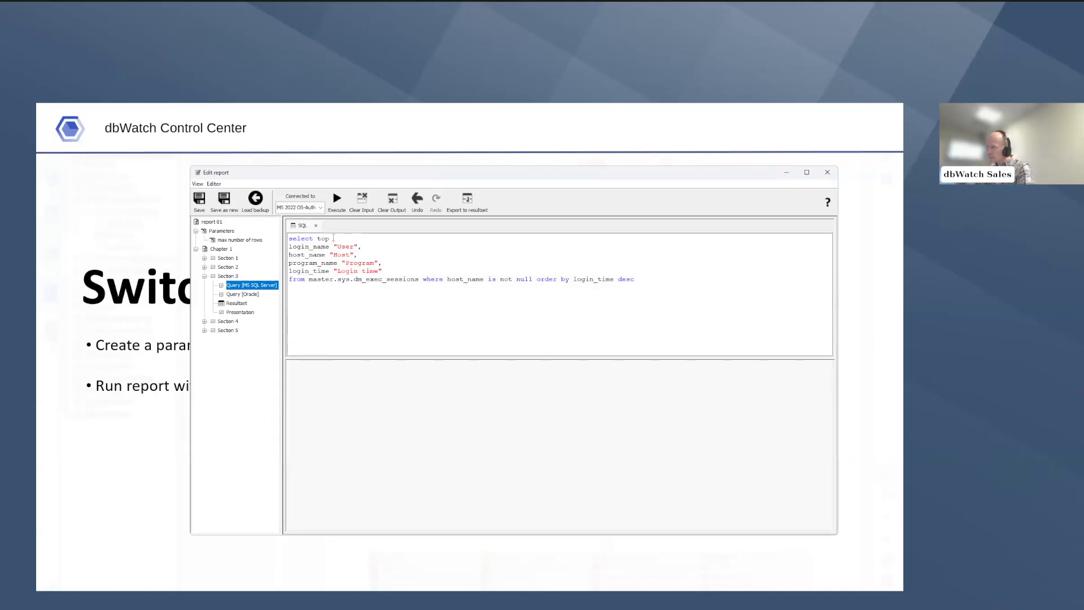
right_click(334, 239)
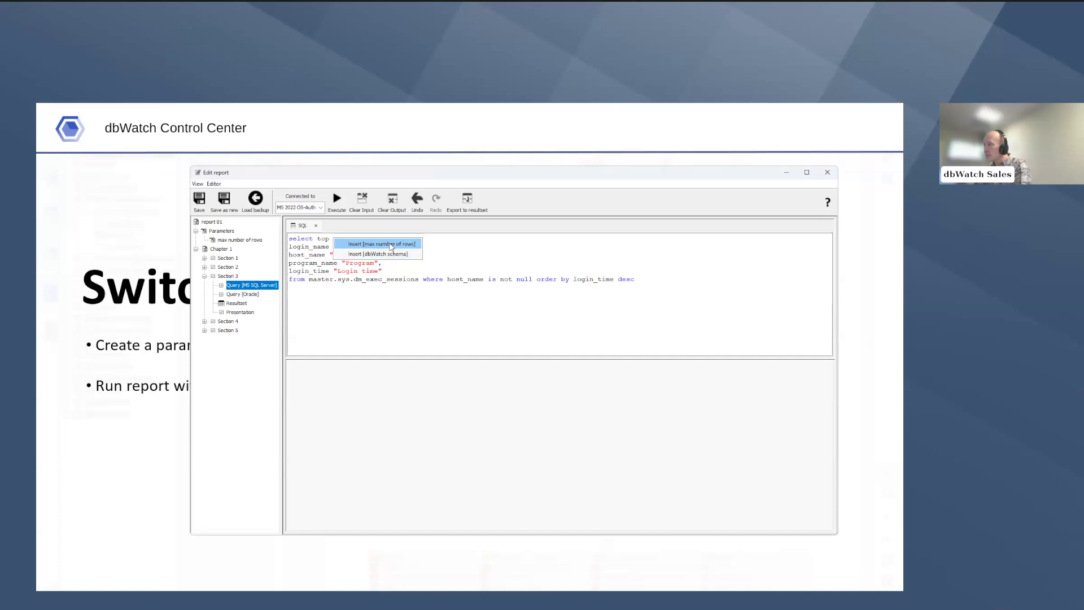
click(390, 245)
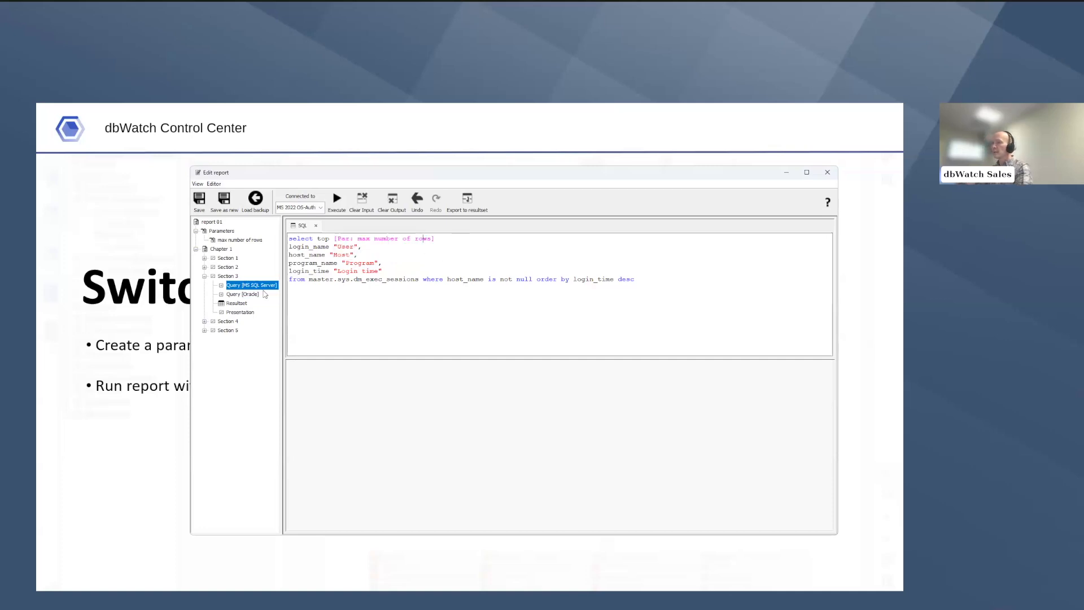
Step: Replace the fixed number after FETCH FIRST in Section 3's Oracle query with the max number of rows parameter
click(249, 293)
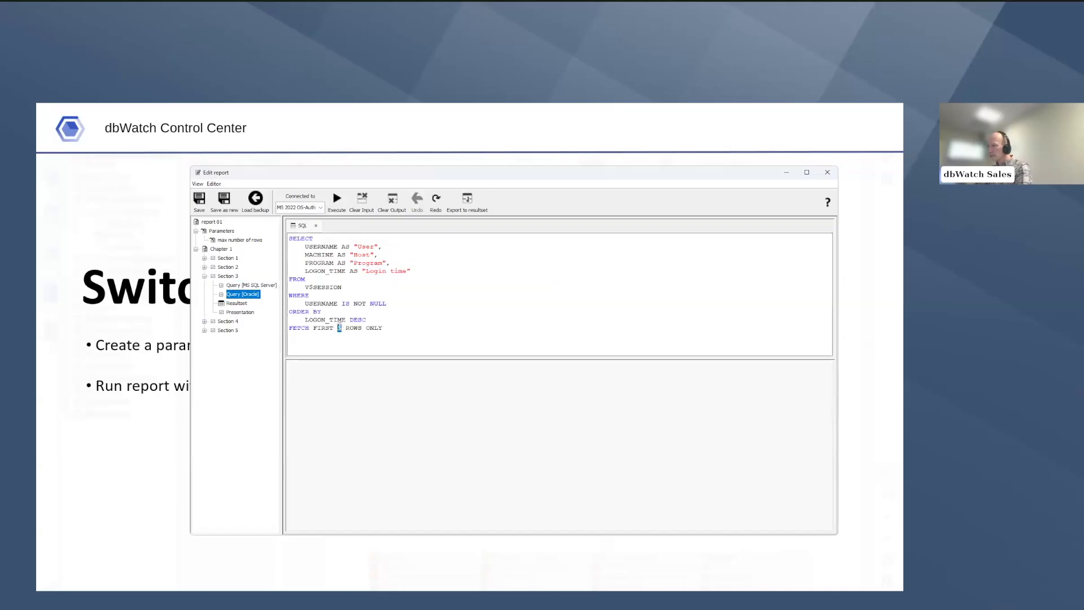
key(BackSpace)
right_click(338, 326)
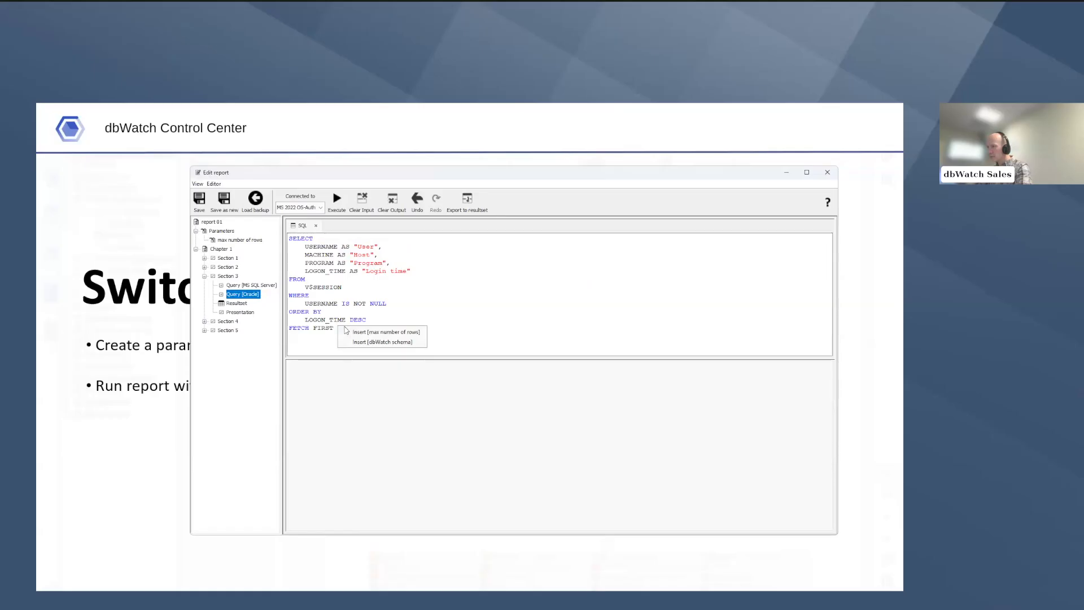
click(372, 331)
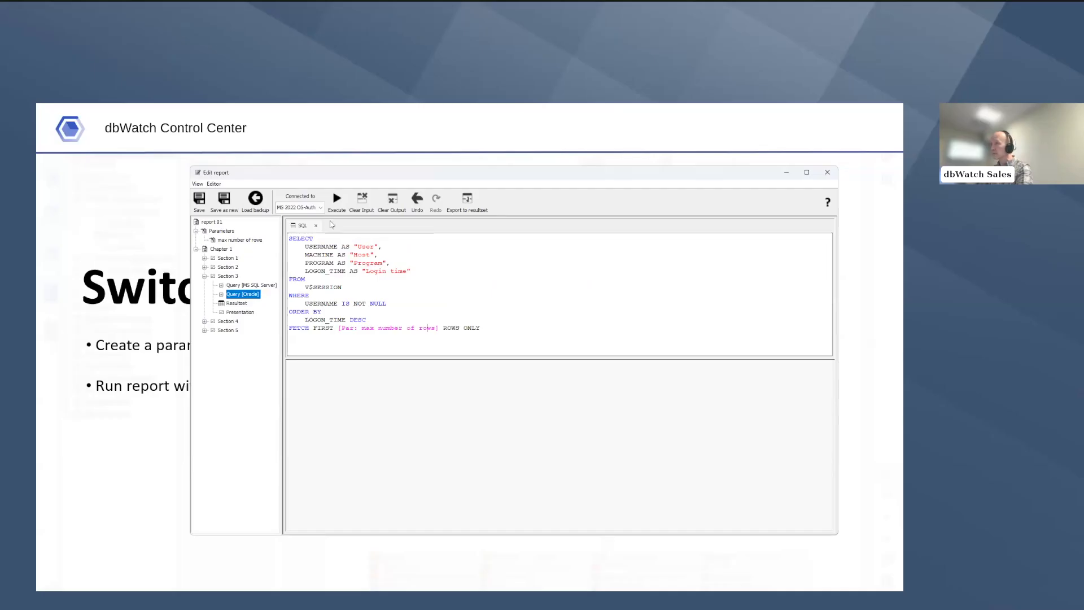
Step: Test the parameterised MS SQL Server query against MS 2022 OS-Auth with max number of rows set to 4
click(244, 285)
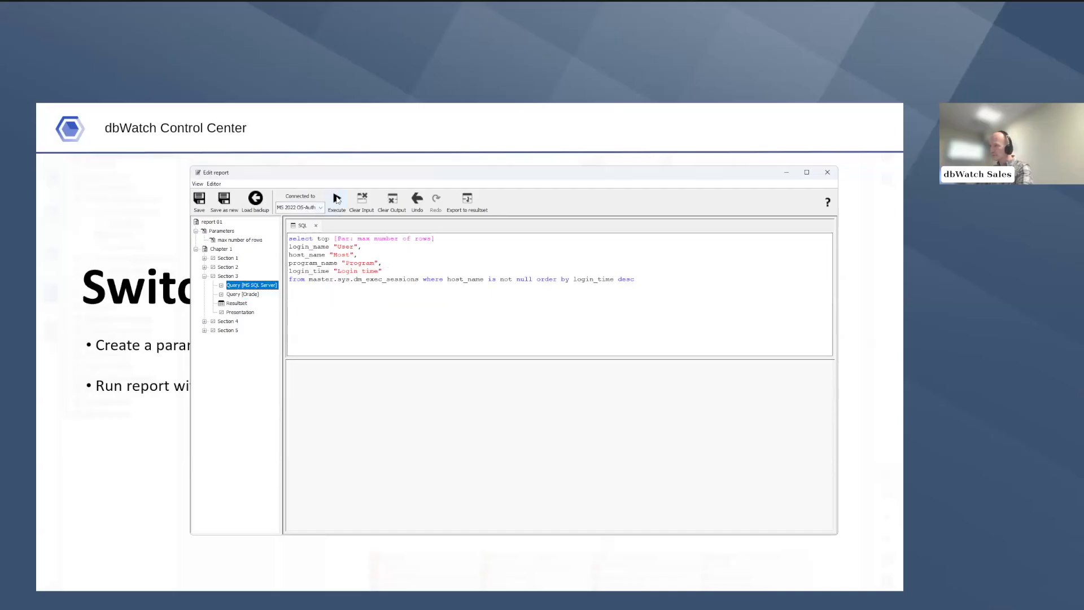
click(337, 199)
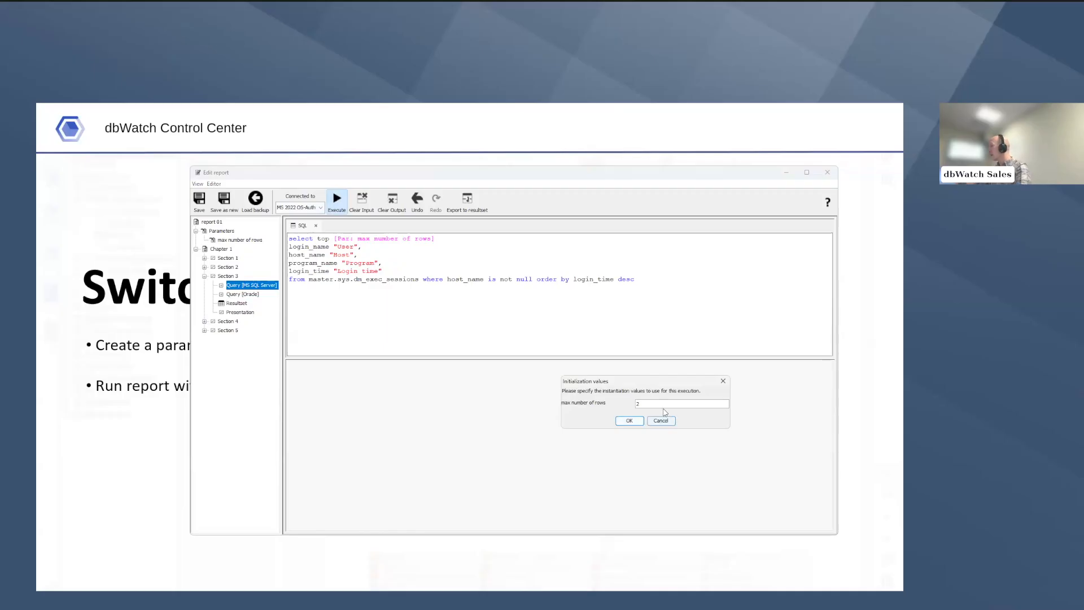
double_click(638, 402)
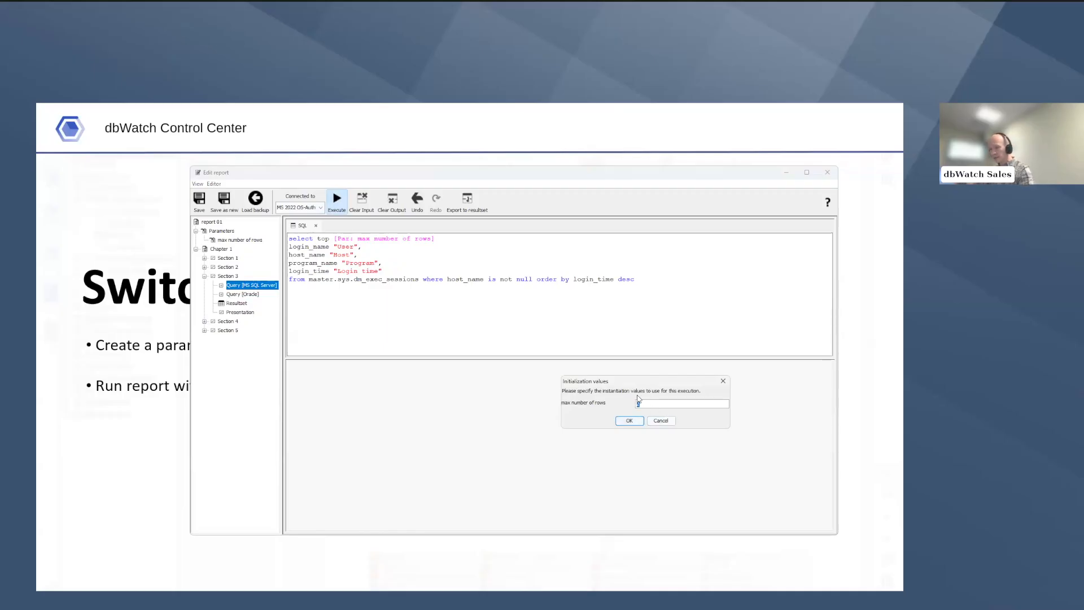
text(4)
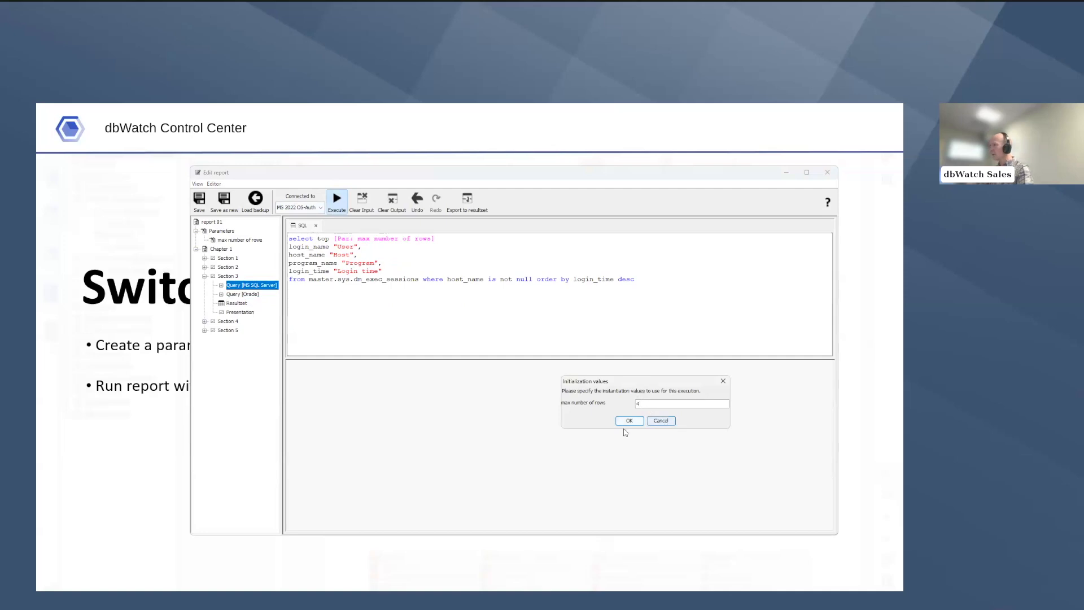
click(630, 421)
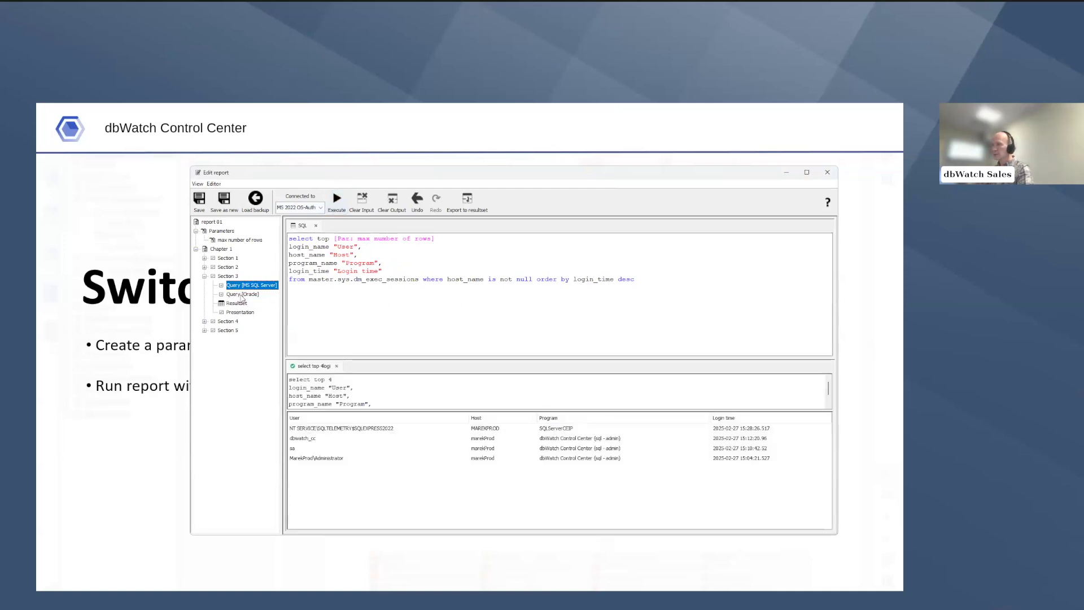
Step: Test Section 3's parameterised Oracle query against ORA21 with max number of rows set to 4
click(242, 294)
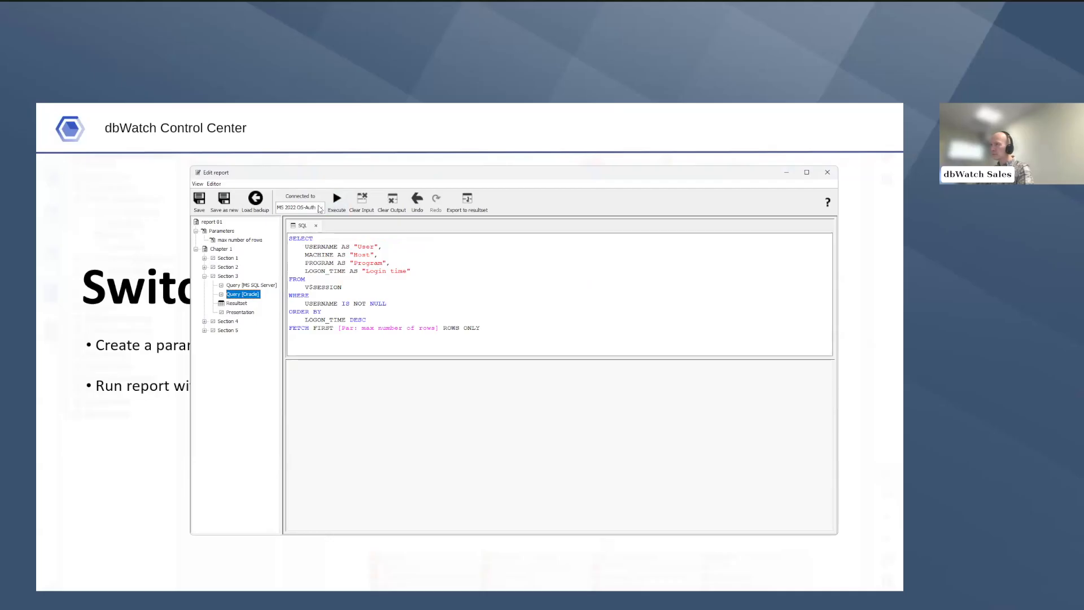
click(319, 208)
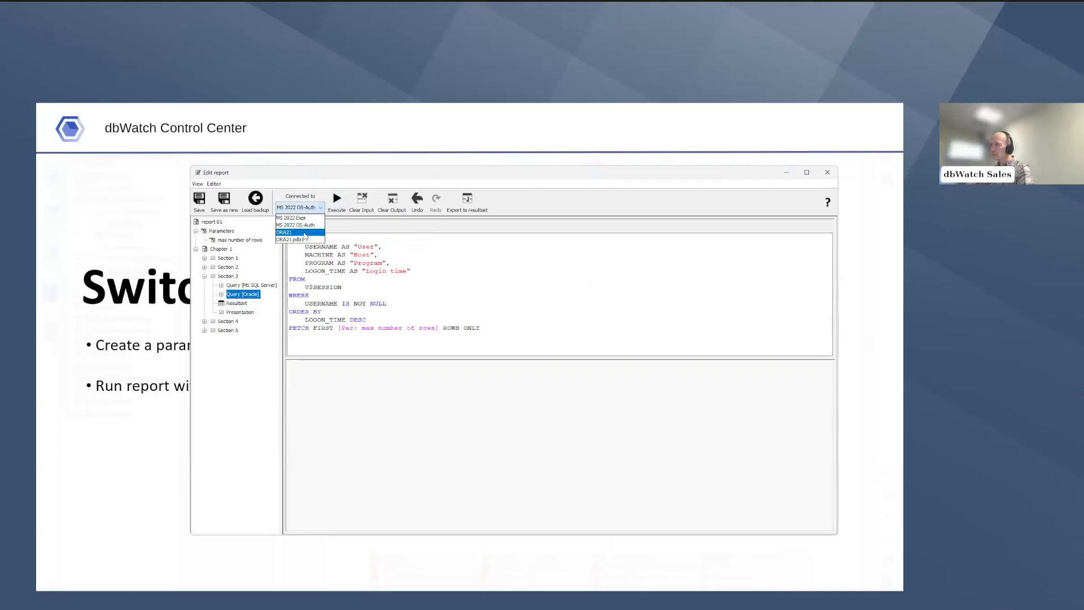
click(304, 232)
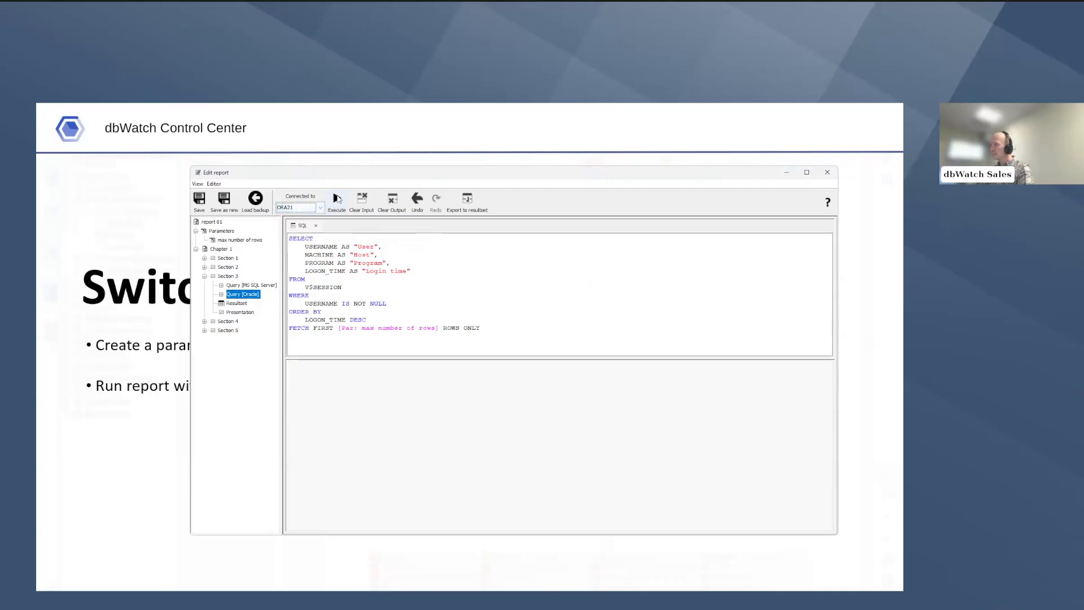
click(337, 199)
drag(642, 403, 625, 401)
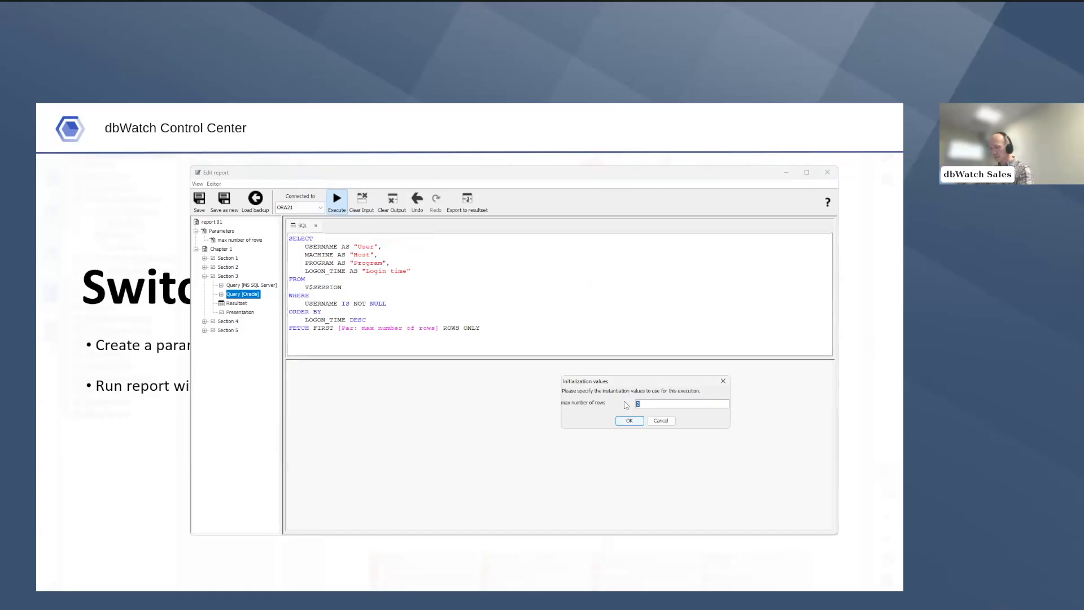
text(4)
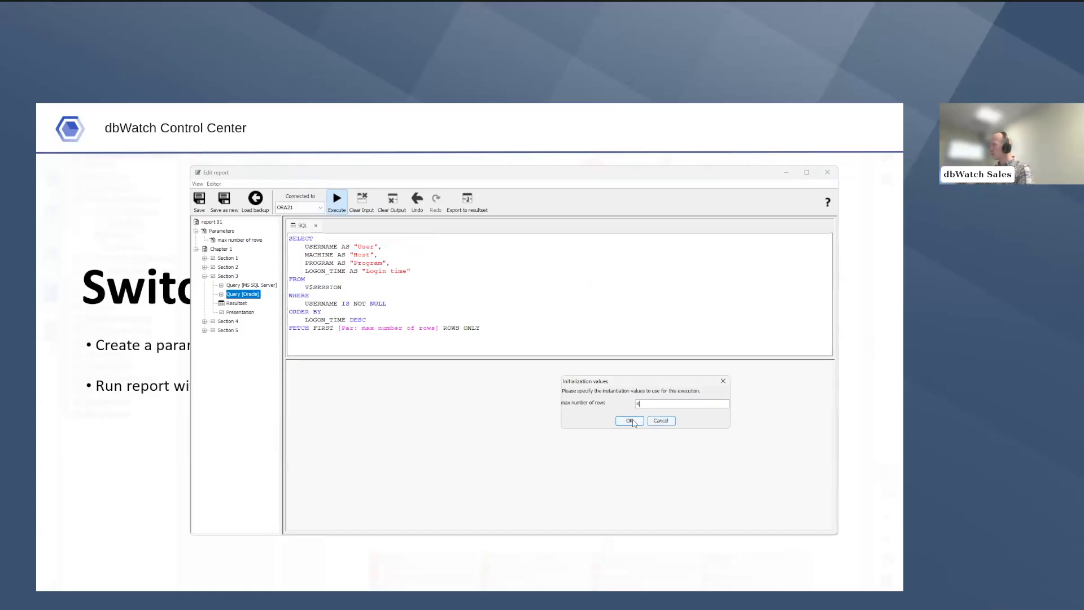
click(631, 422)
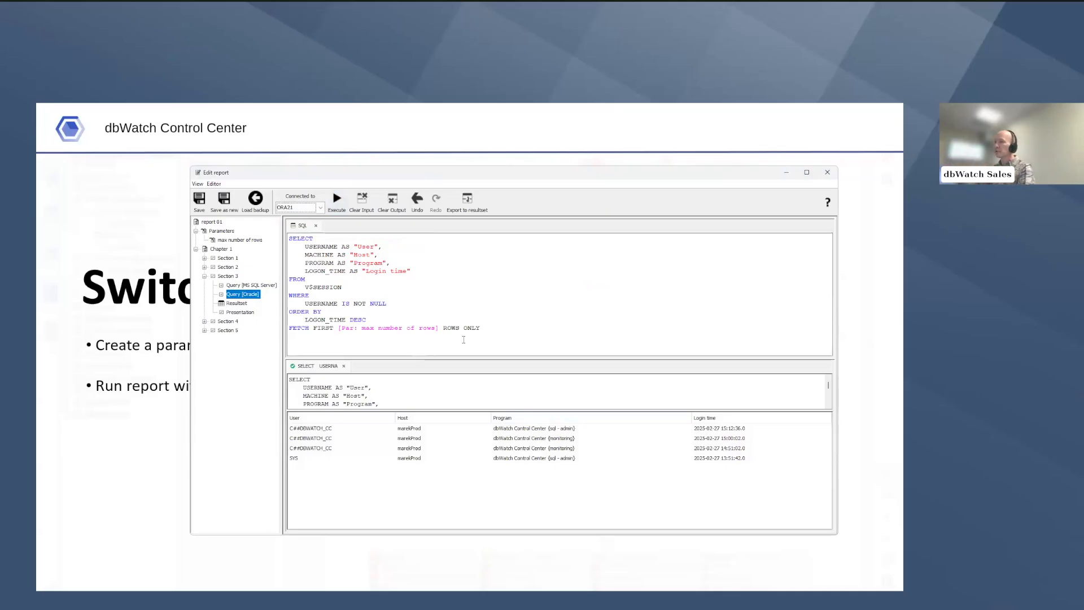
Step: Replace the fixed session count in Section 3's description text with the placeholder ";;max number of rows;;" and save the report
click(225, 276)
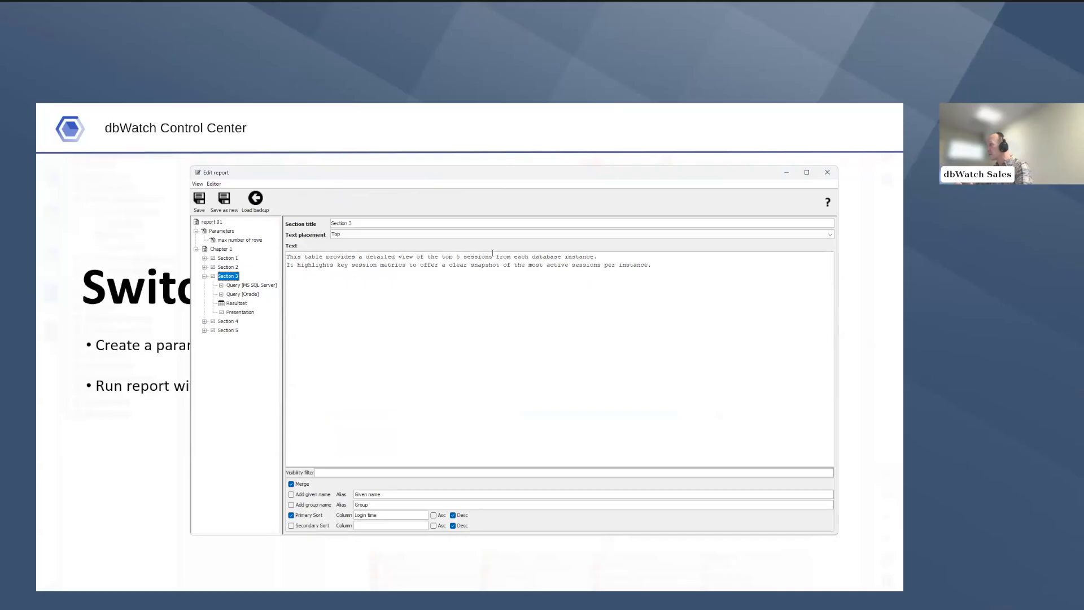
click(461, 255)
key(BackSpace)
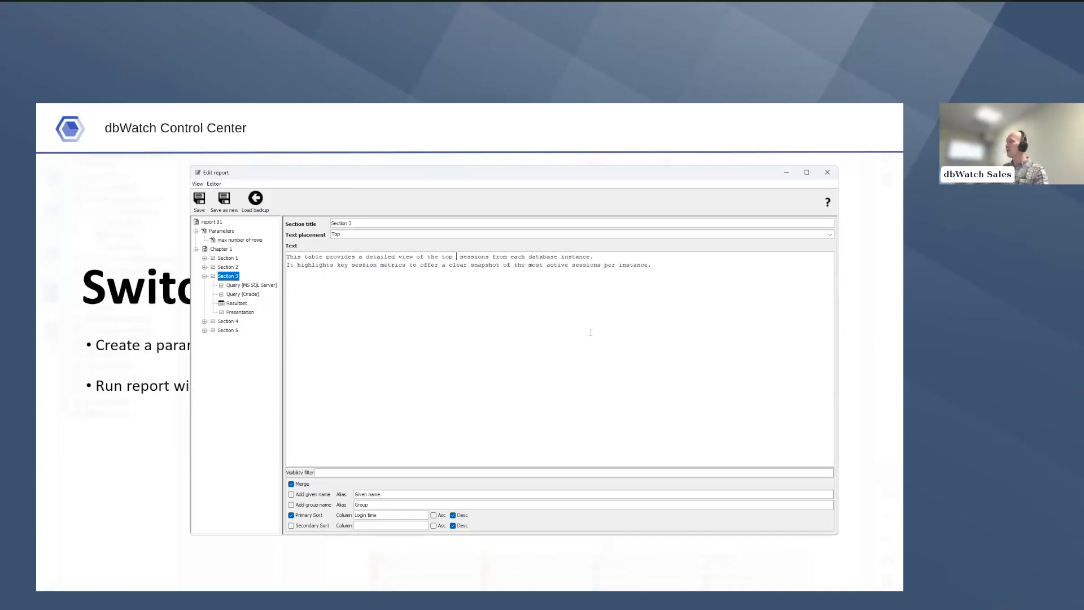
text(;;)
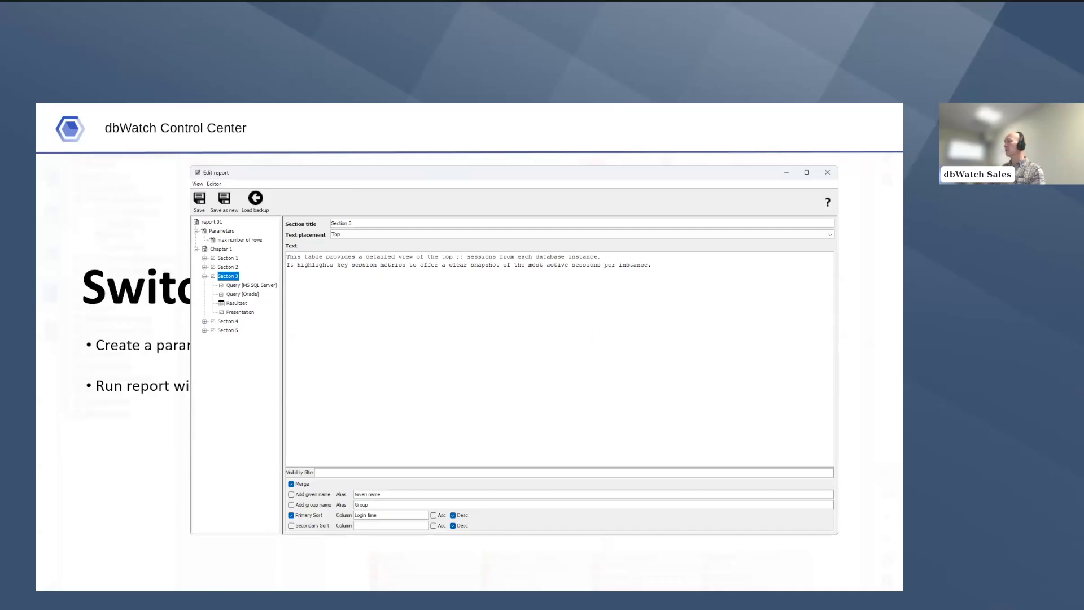
text(number of rows)
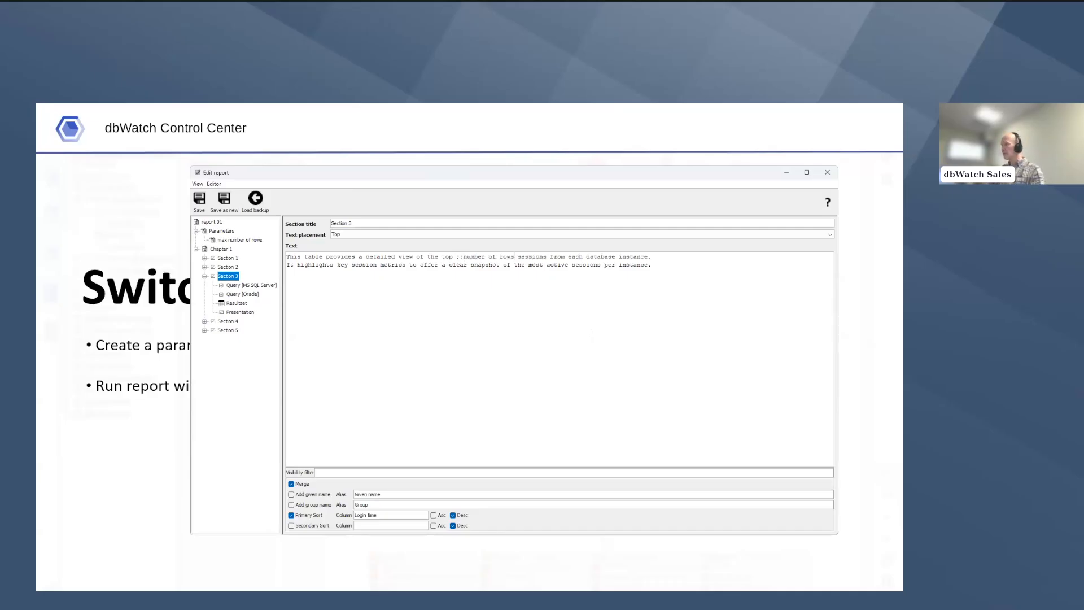
text(;;)
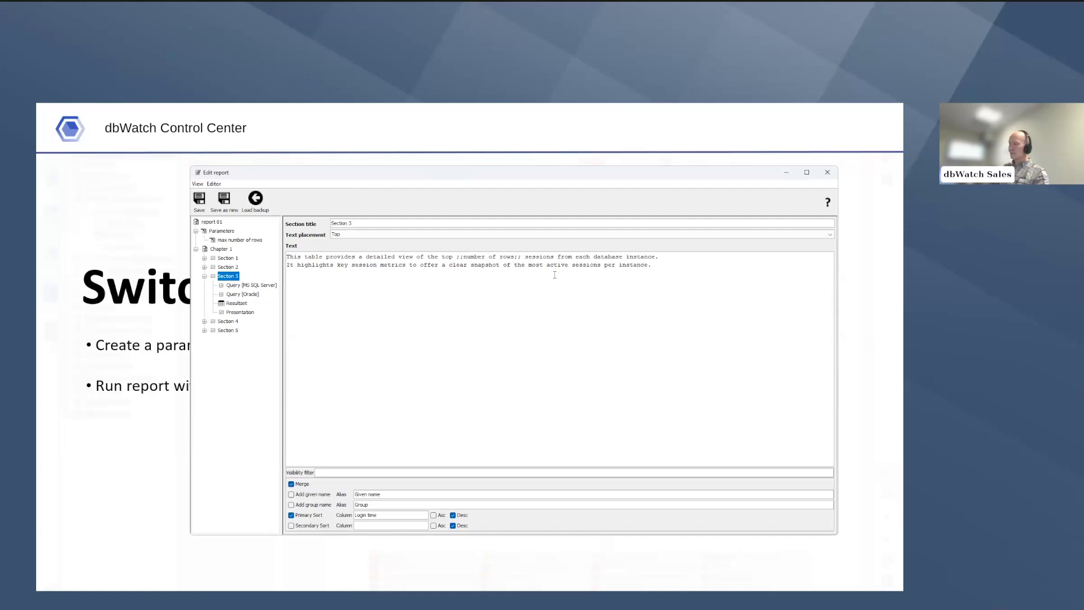
click(464, 257)
text(max)
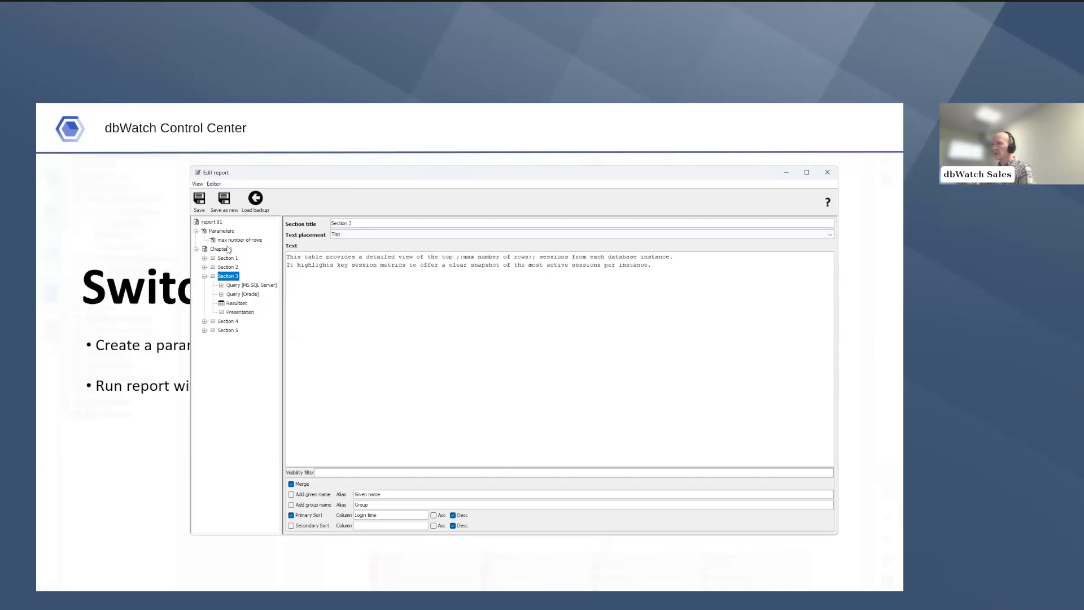
click(198, 201)
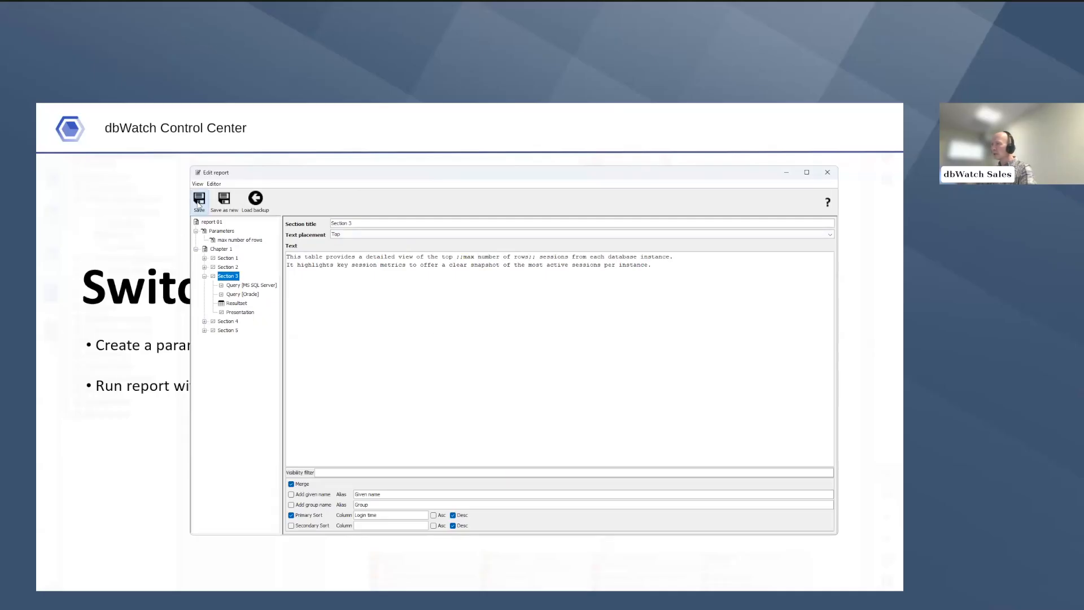
click(513, 390)
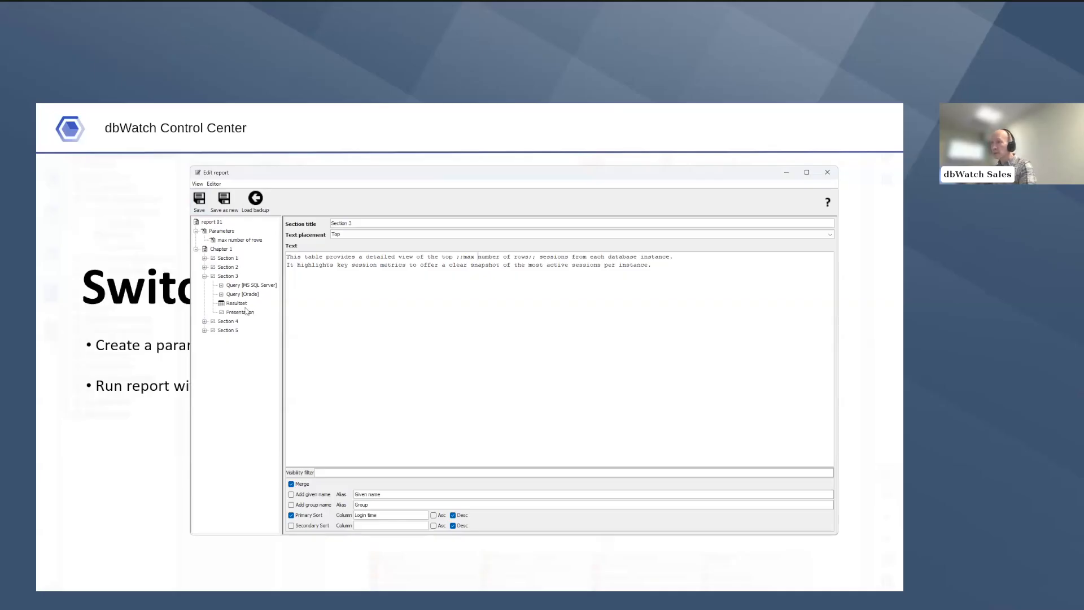
Step: Generate a preview of Section 3 for MS 2022 Expr, MS 2022 OS-Auth, ORA21 and ORA21 pdb1 with max number of rows set to 4
click(228, 276)
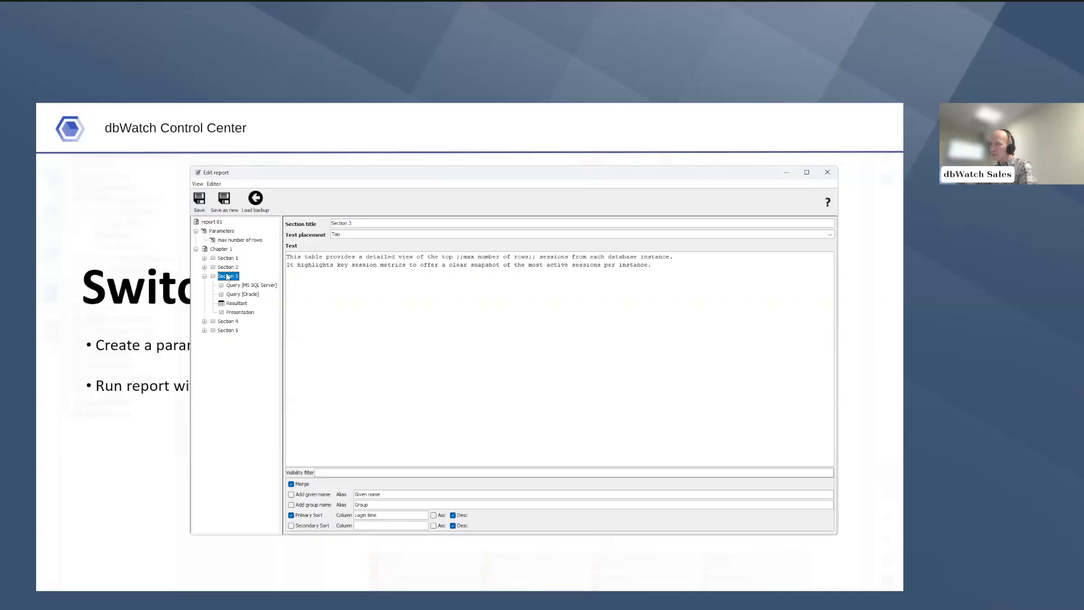
right_click(228, 276)
click(246, 280)
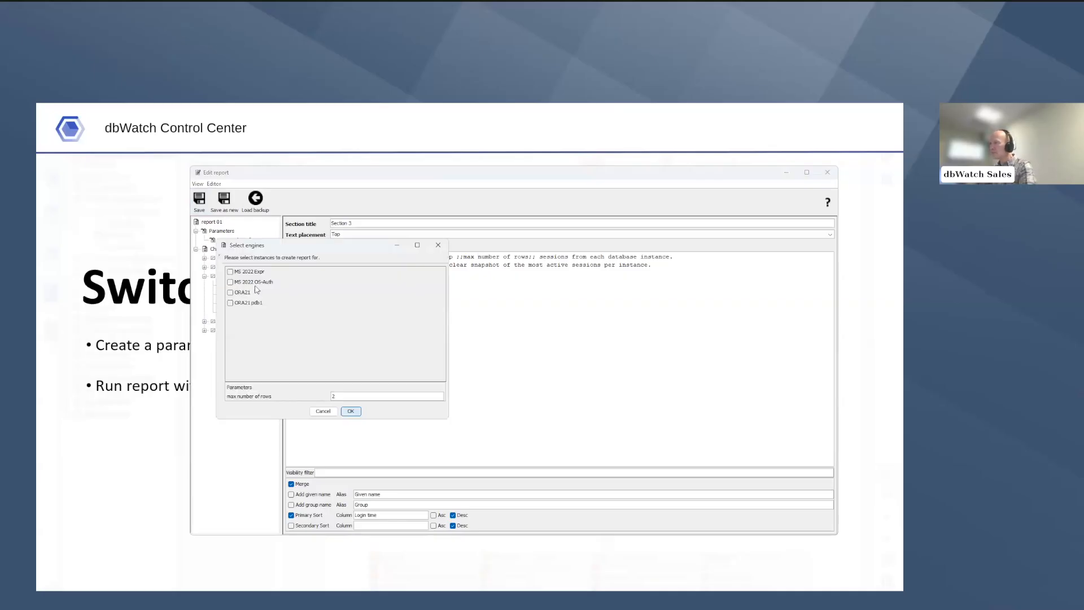
click(231, 272)
click(231, 282)
click(230, 292)
click(231, 302)
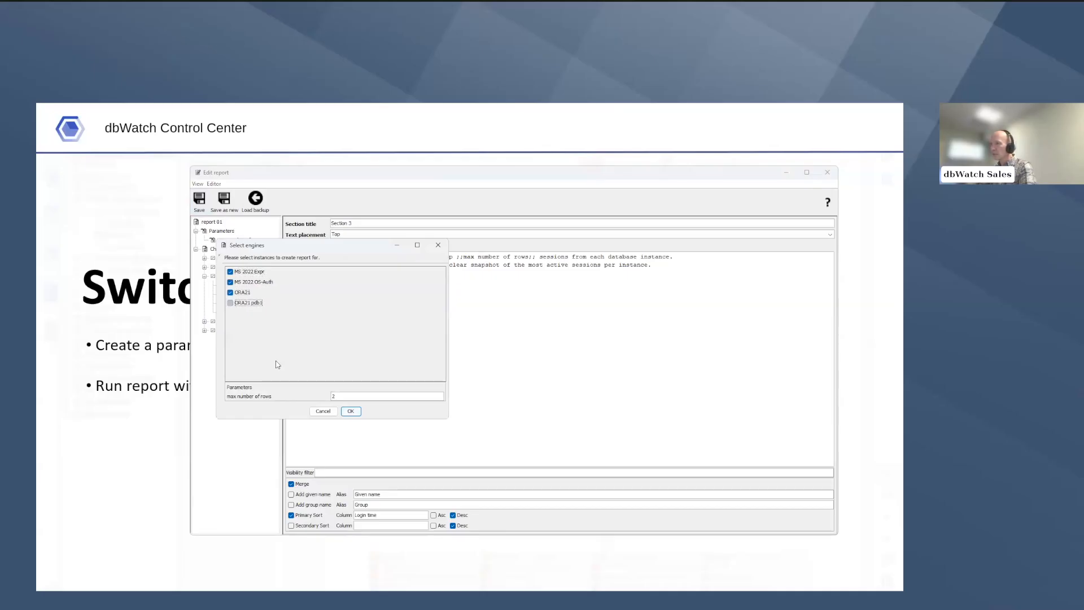
click(332, 397)
text(2)
click(352, 396)
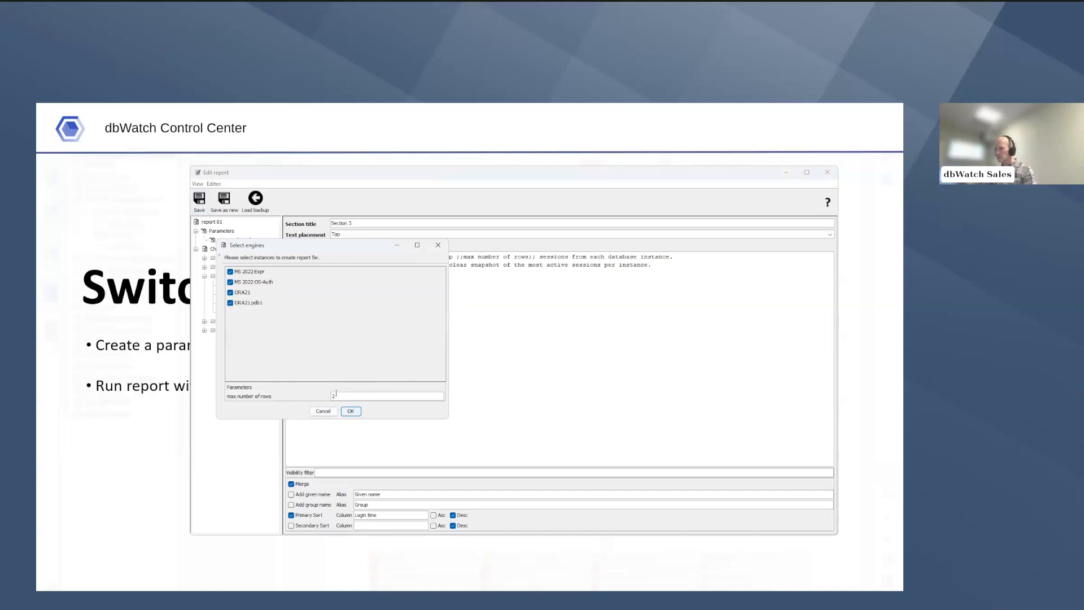
click(349, 411)
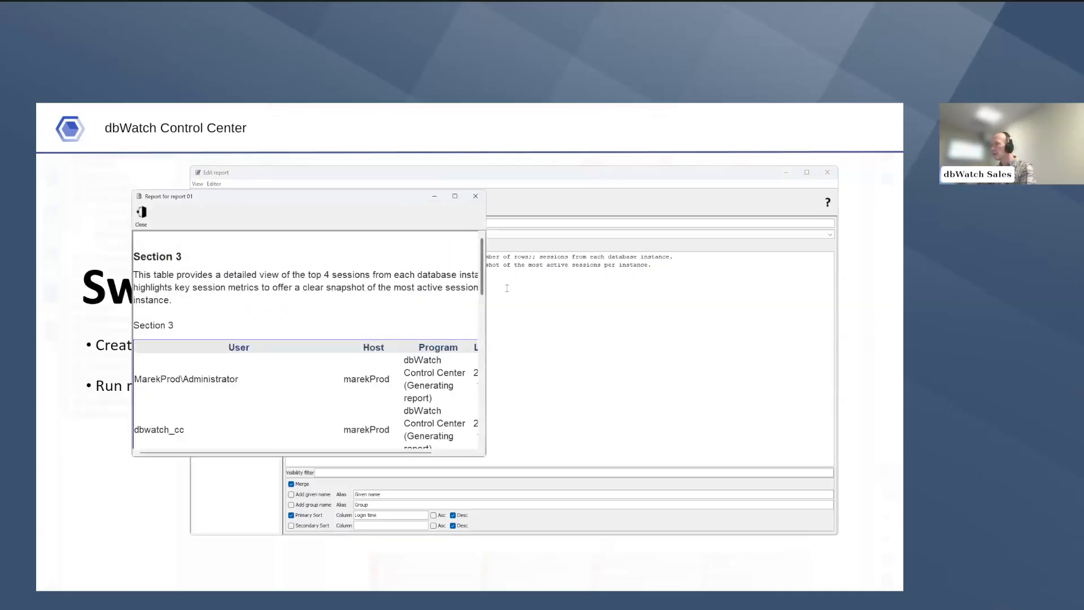
Step: Check the description and the merged session table in the Section 3 preview, enlarged to show all columns, and close it
drag(488, 283, 779, 277)
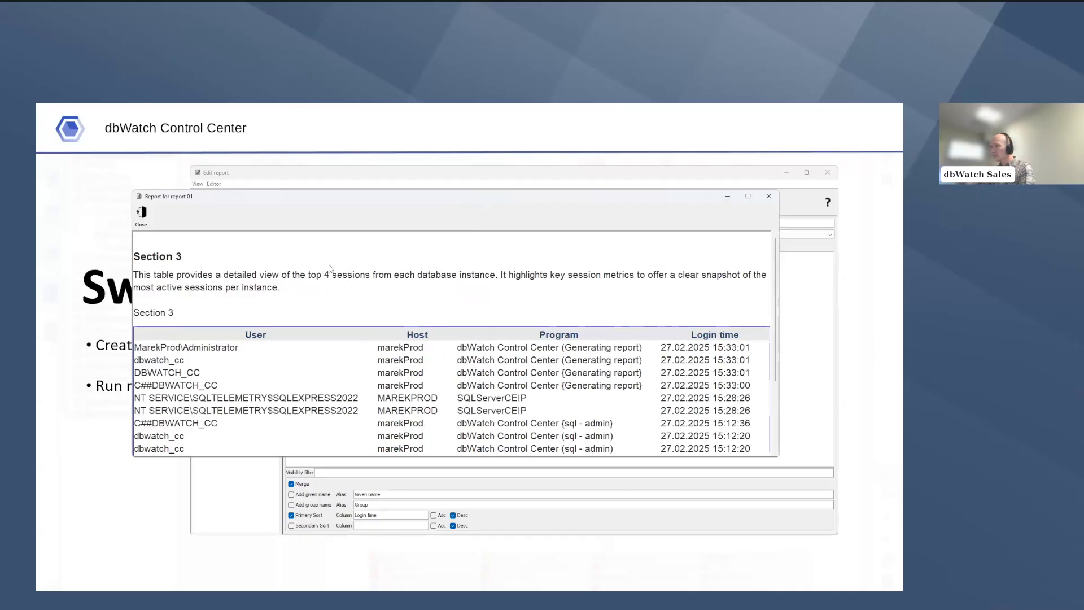
scroll(437, 347, down, 3)
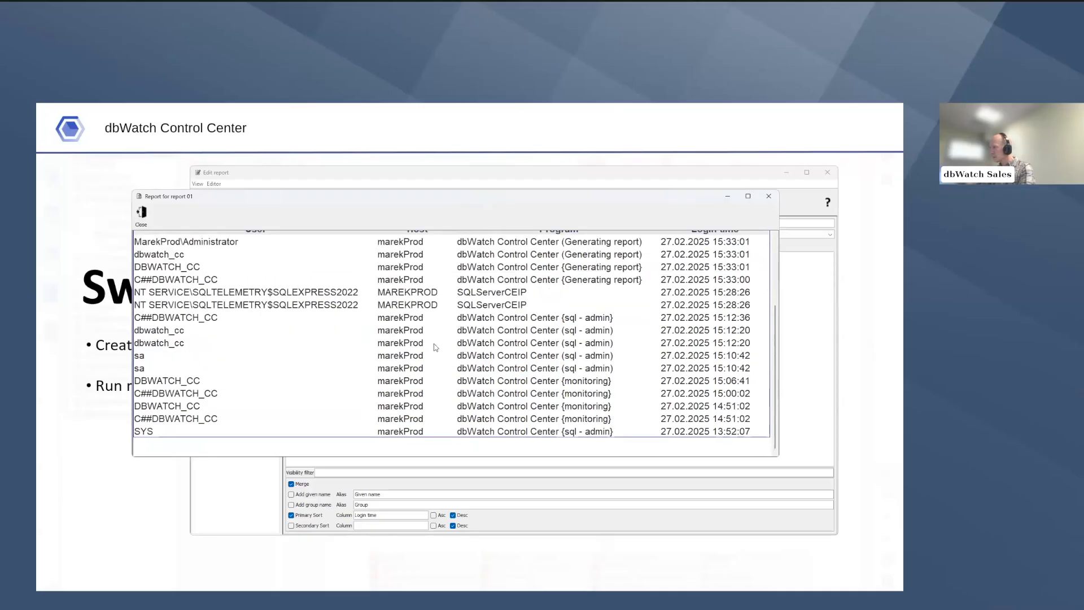
scroll(486, 314, up, 3)
scroll(486, 314, down, 2)
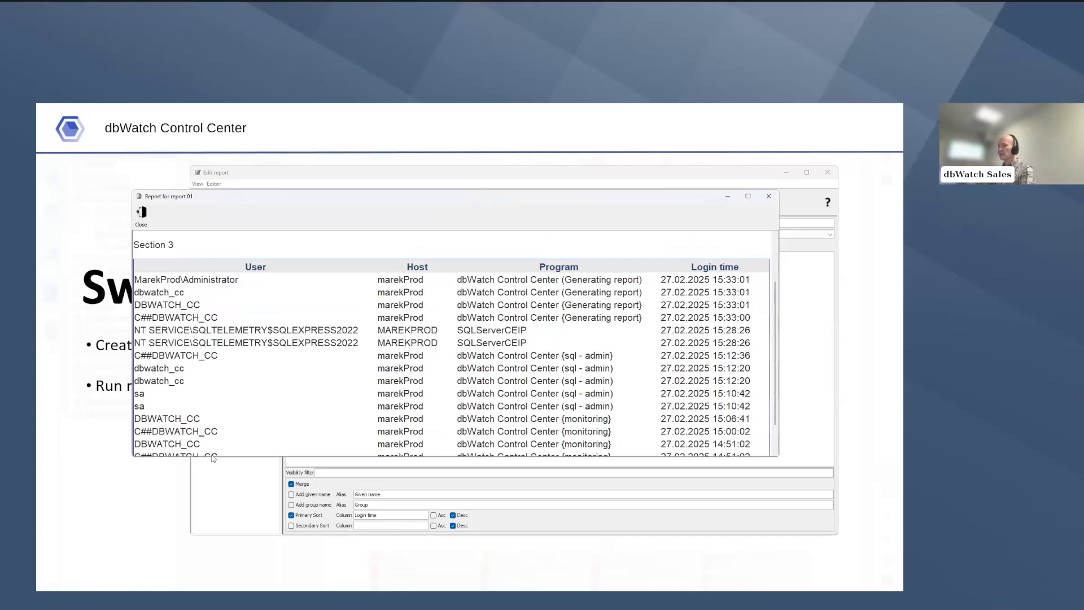
click(768, 197)
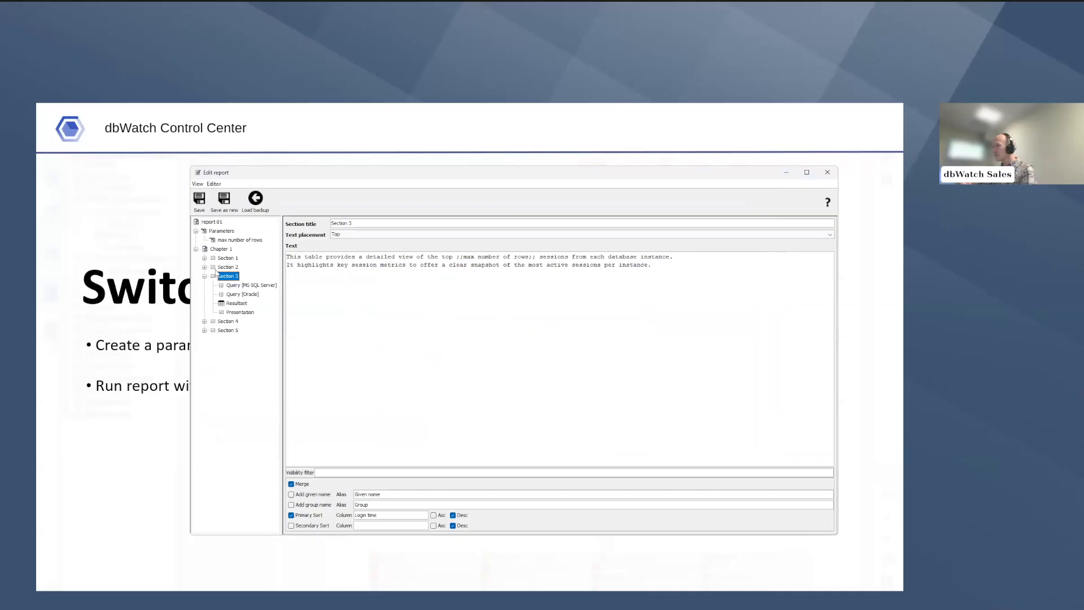
Step: Examine Section 2's settings, the FDL queries and chart presentations of Sections 4 and 5, and the query types available for Section 4
click(205, 267)
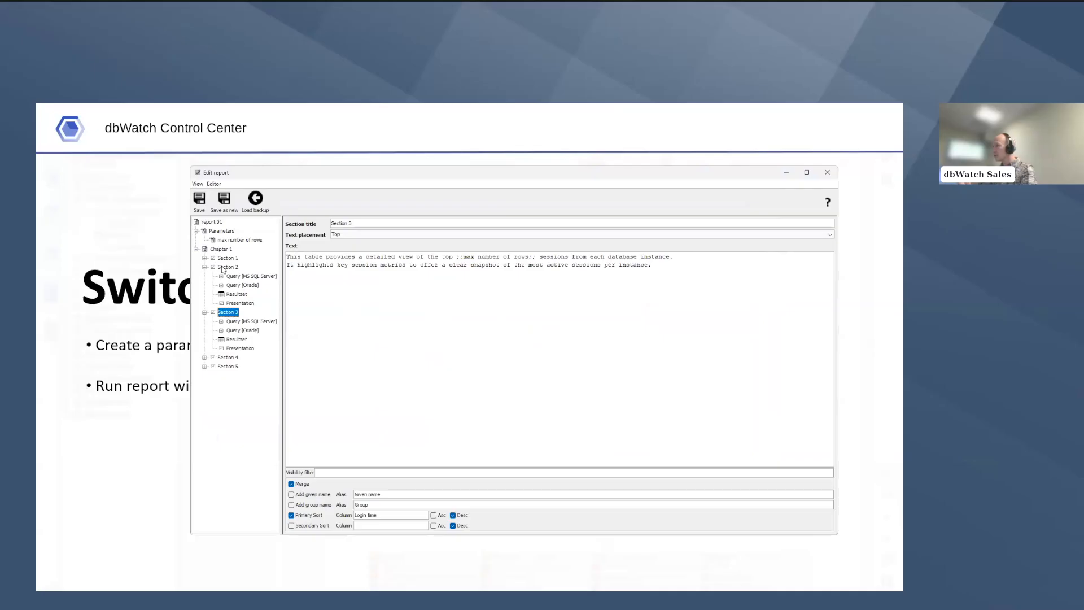
click(226, 267)
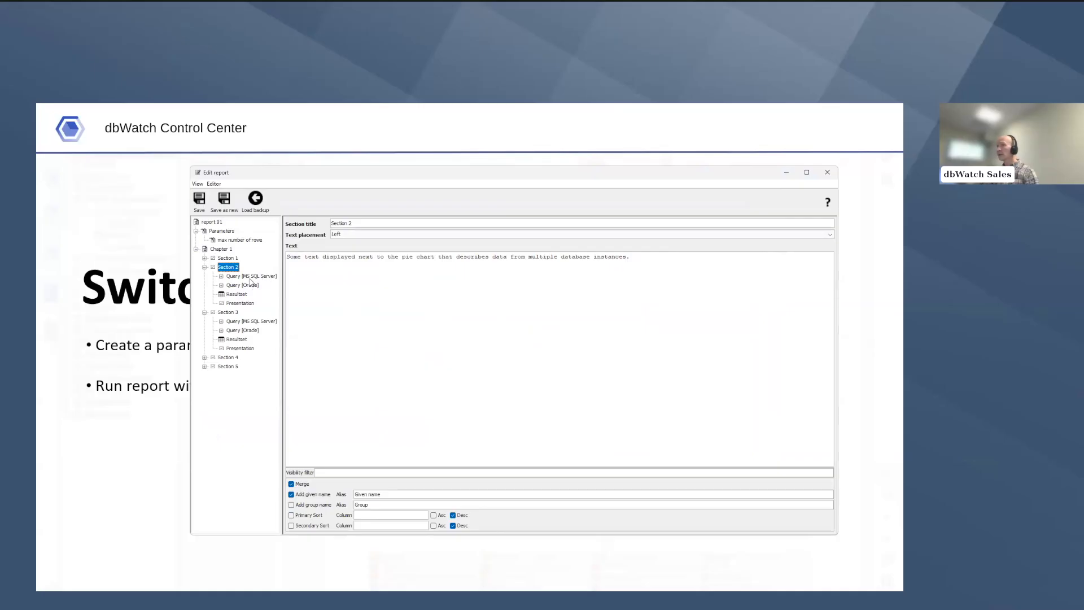
click(204, 357)
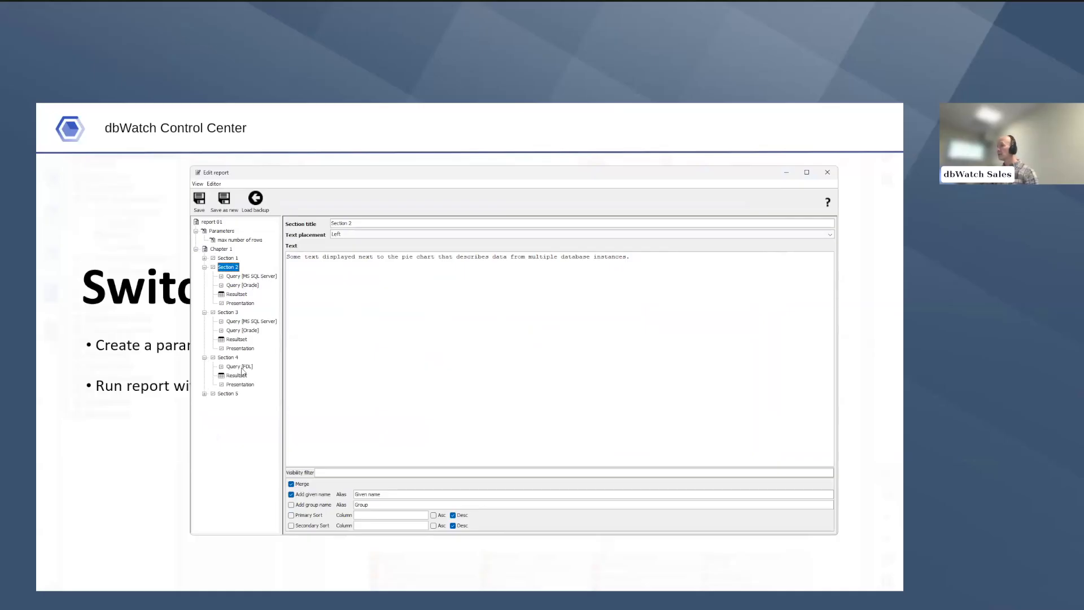
click(204, 393)
click(236, 367)
click(235, 403)
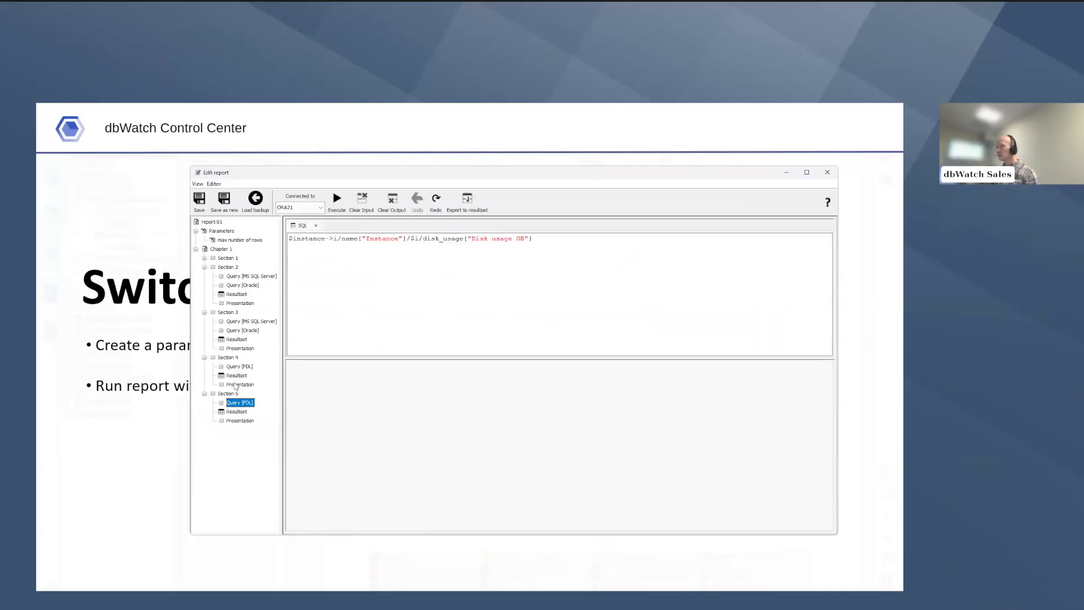
click(236, 385)
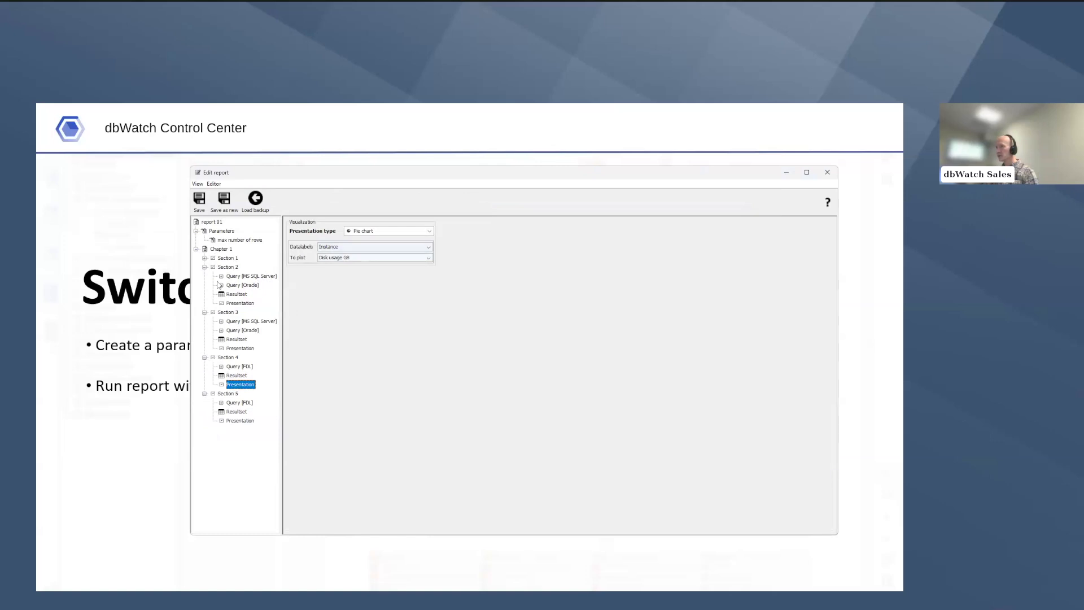
click(237, 420)
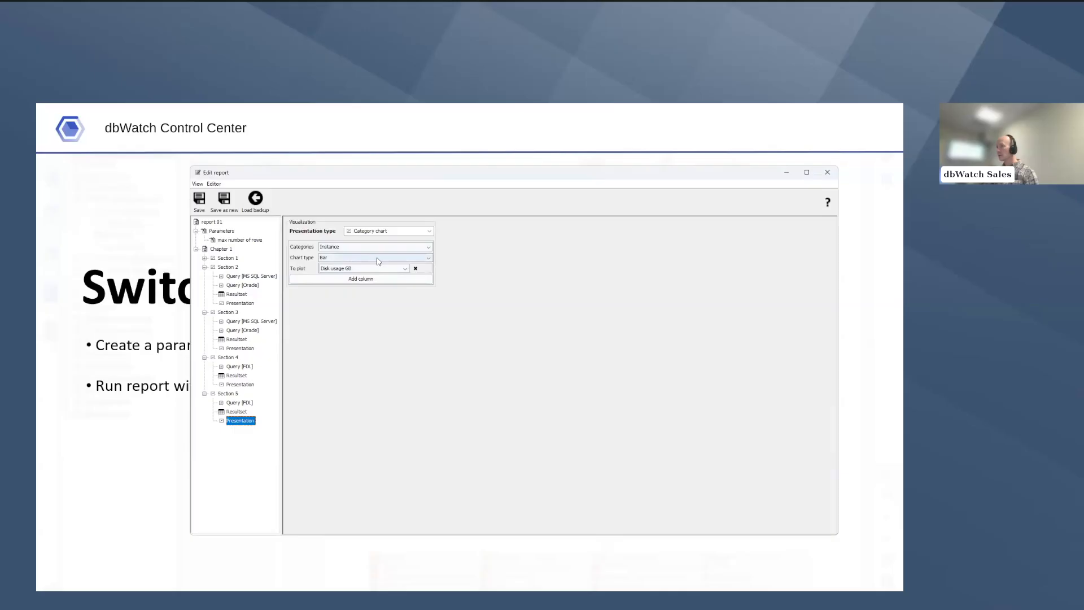
click(240, 367)
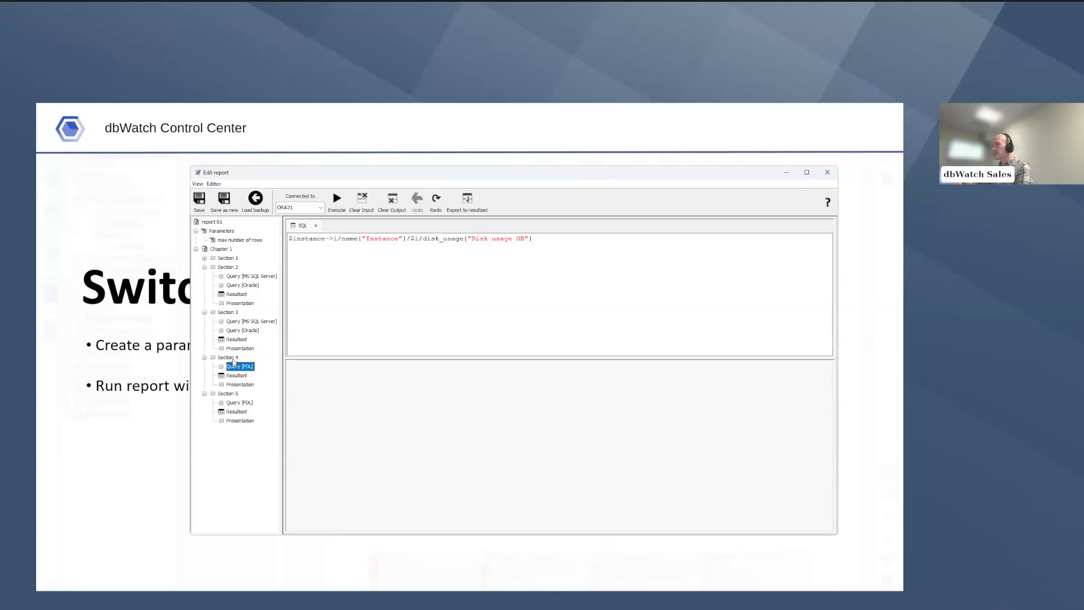
right_click(232, 358)
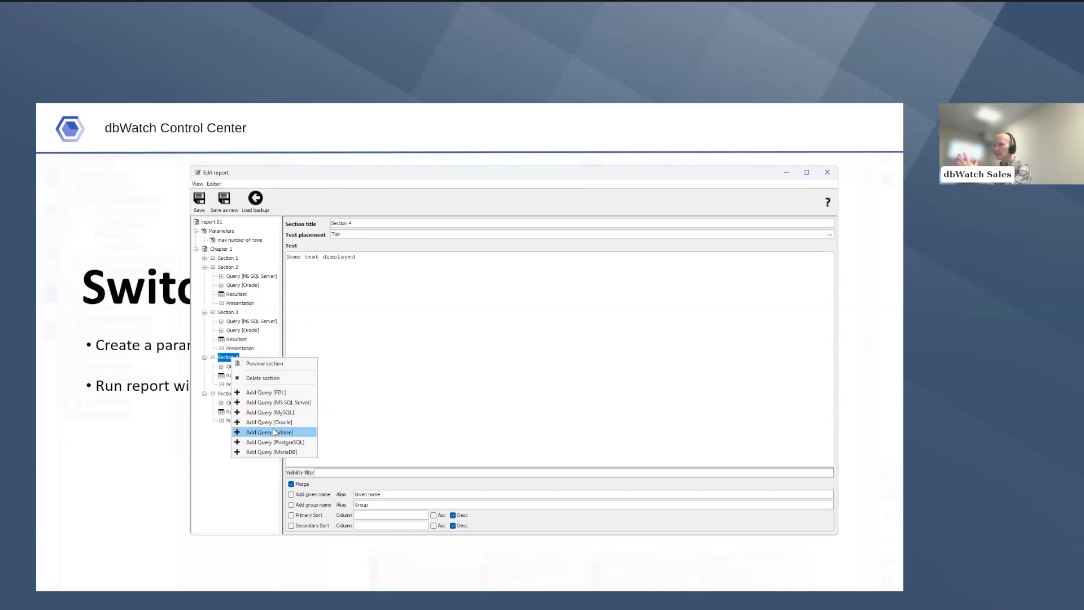
click(492, 362)
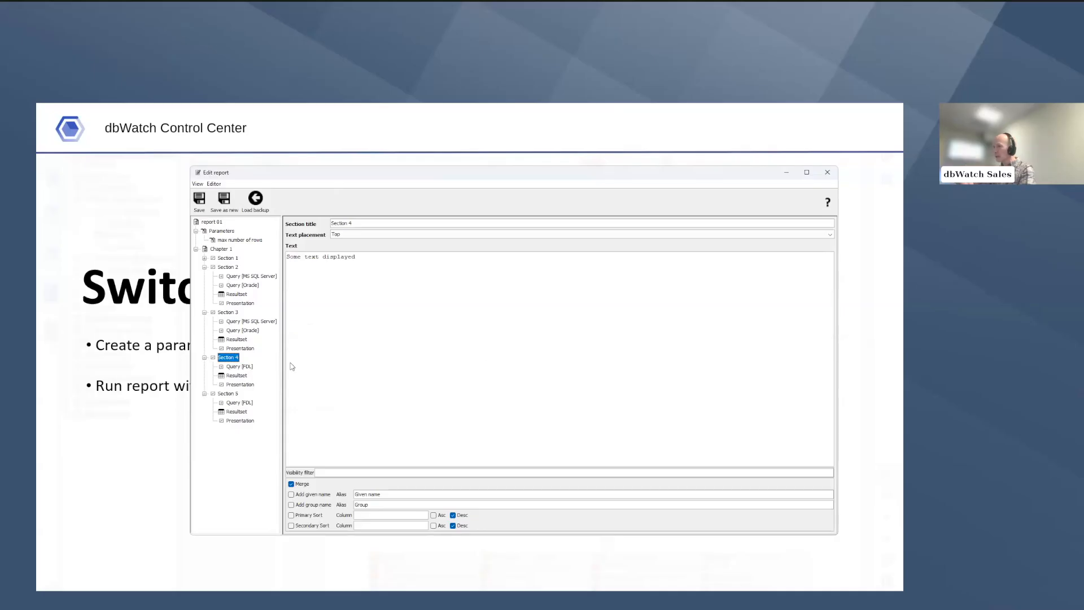
Step: Run Section 4's FDL disk usage query against ORA21 and switch the connection to MS 2022 OS-Auth
click(236, 367)
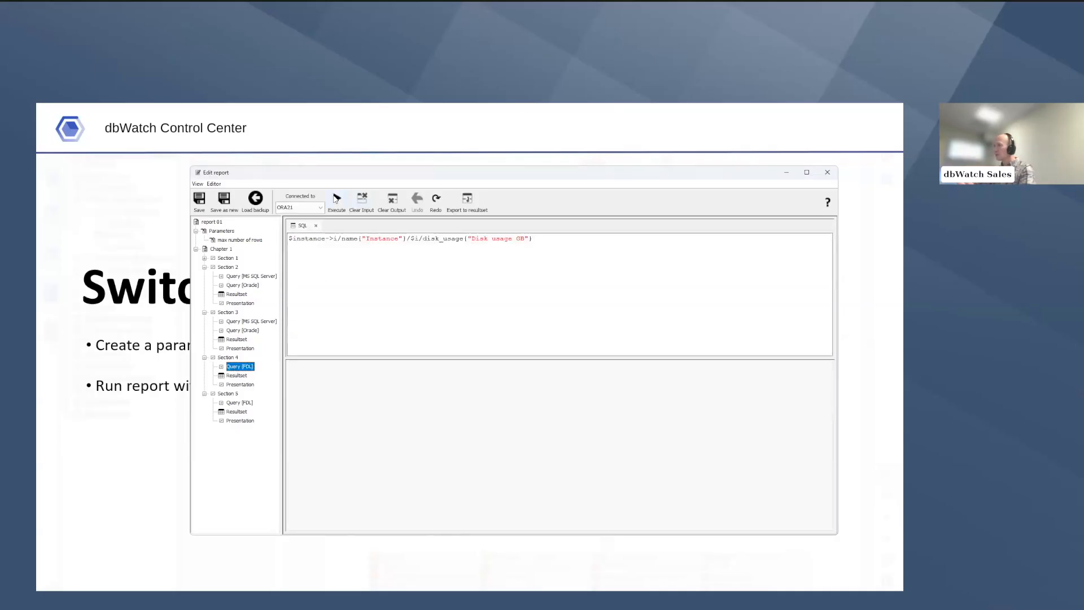
click(336, 199)
click(319, 208)
click(297, 233)
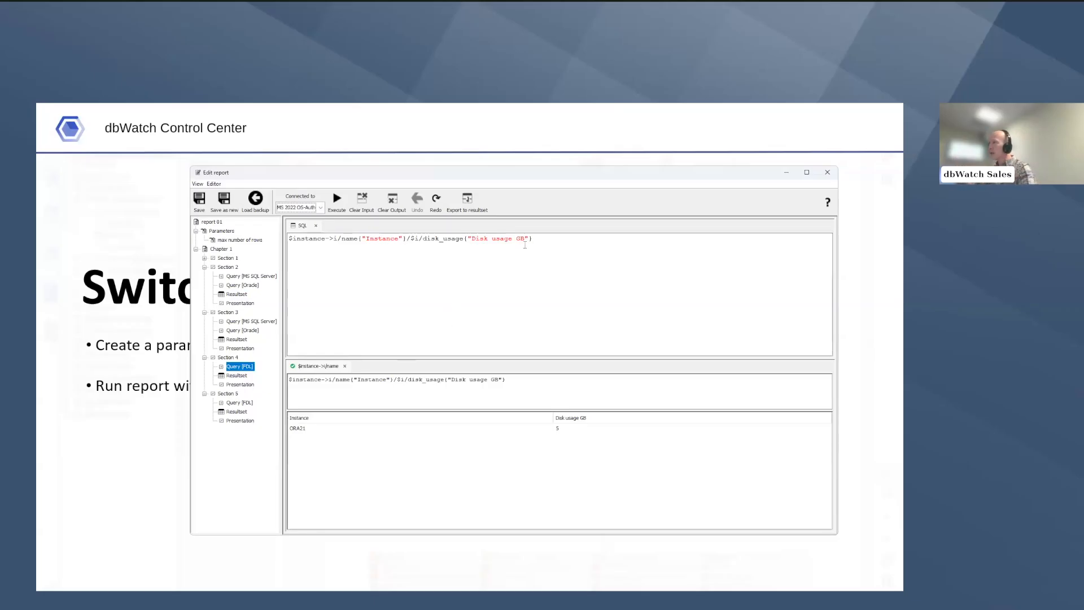
Step: Copy Section 4's FDL disk usage query and replace the query in the main window's FDL console with it
drag(538, 237, 294, 240)
key(ctrl+c)
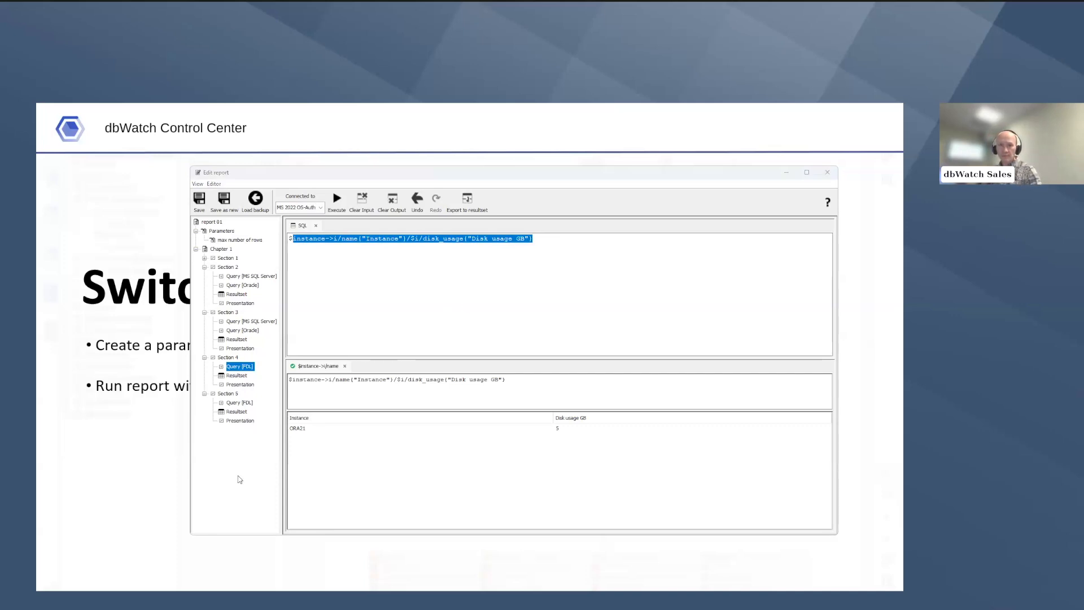
key(alt+Tab)
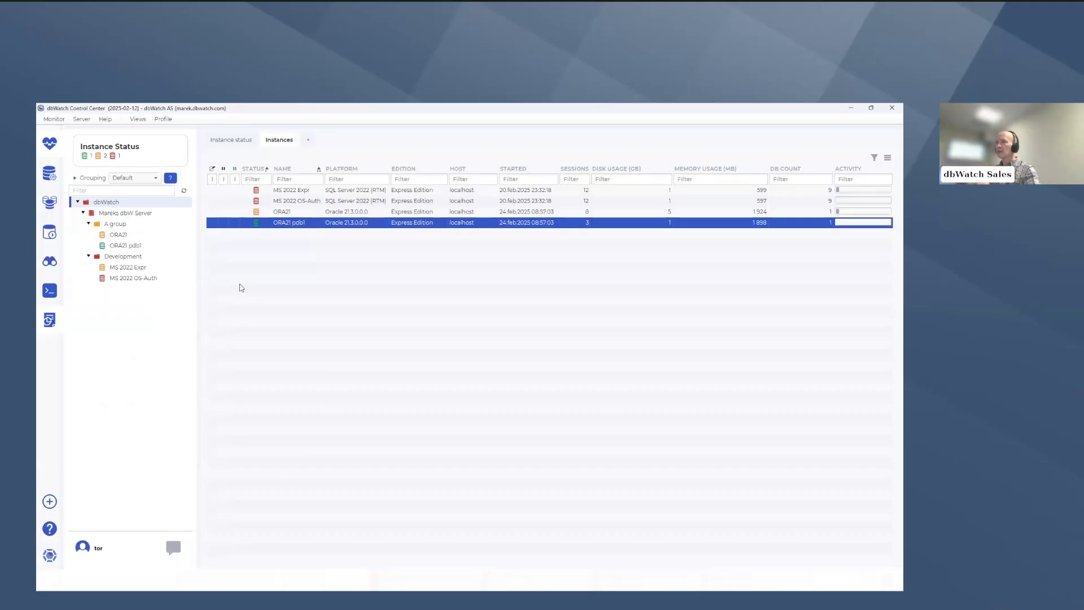
click(51, 290)
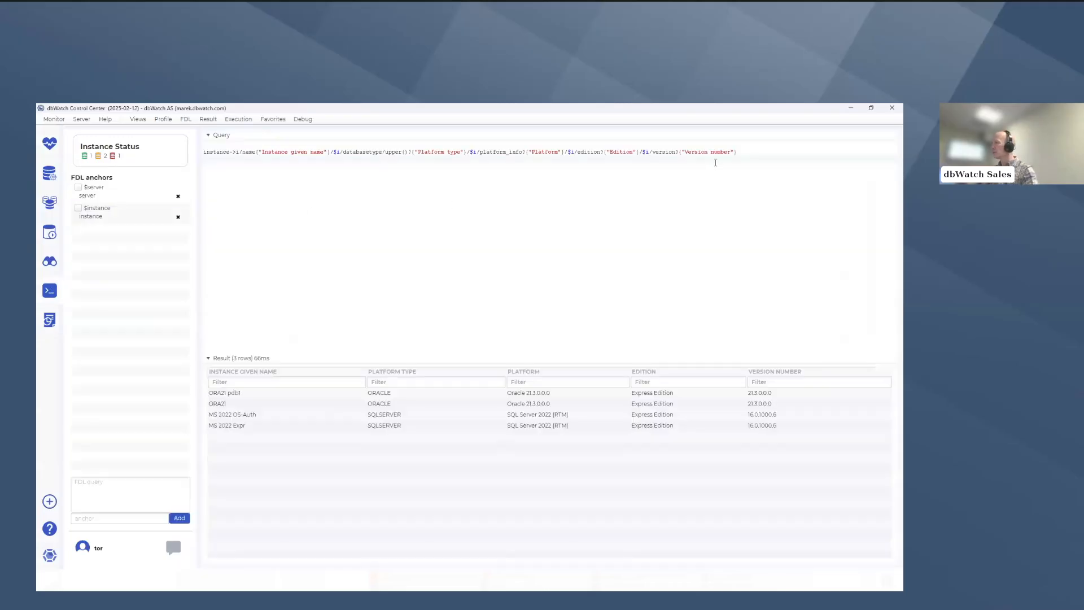
drag(748, 156, 197, 155)
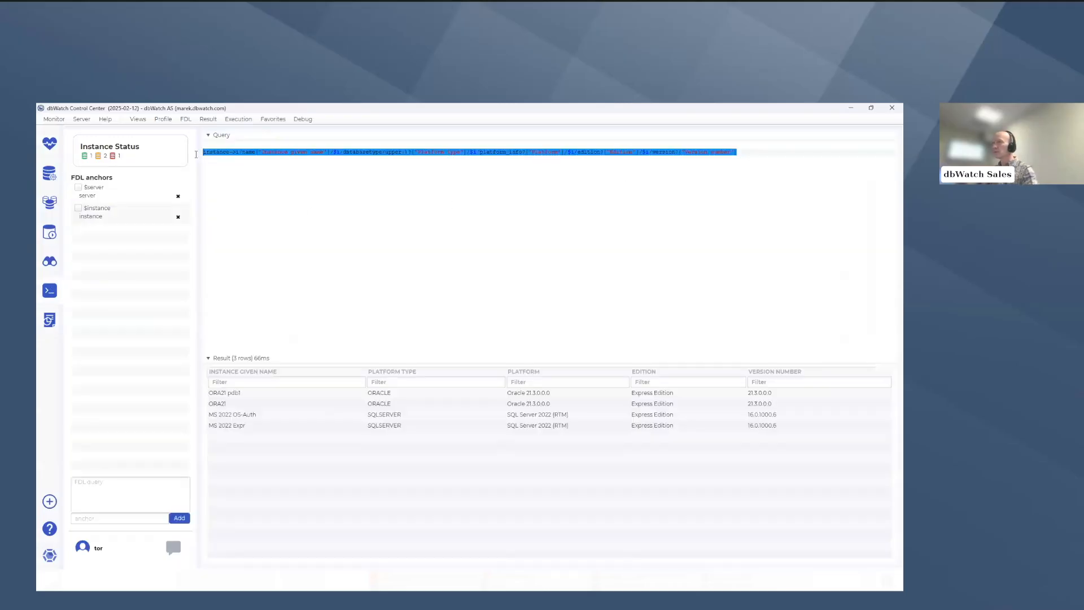
key(Delete)
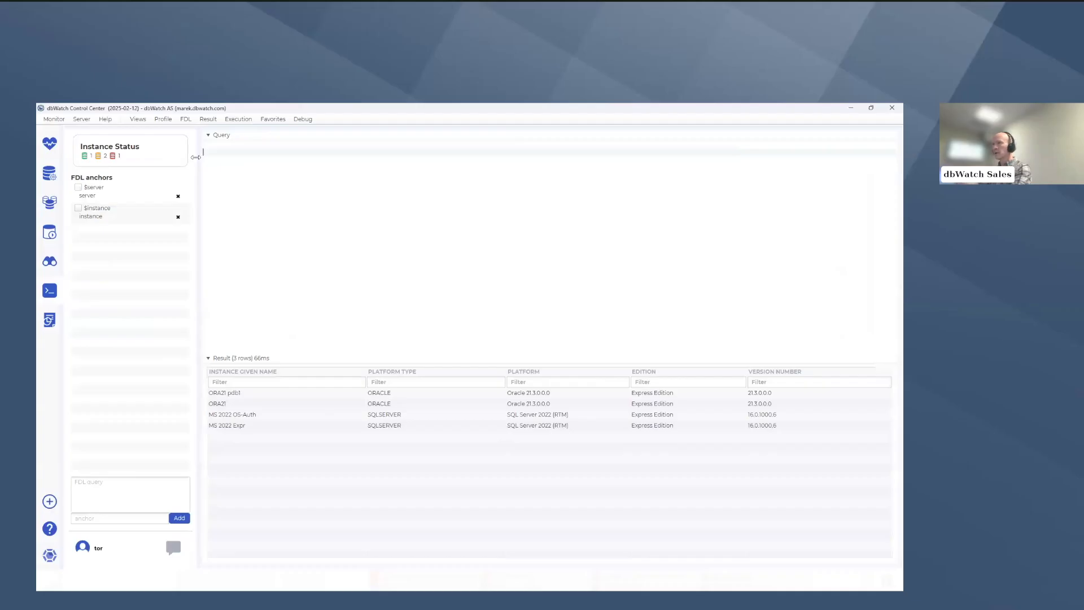
key(ctrl+v)
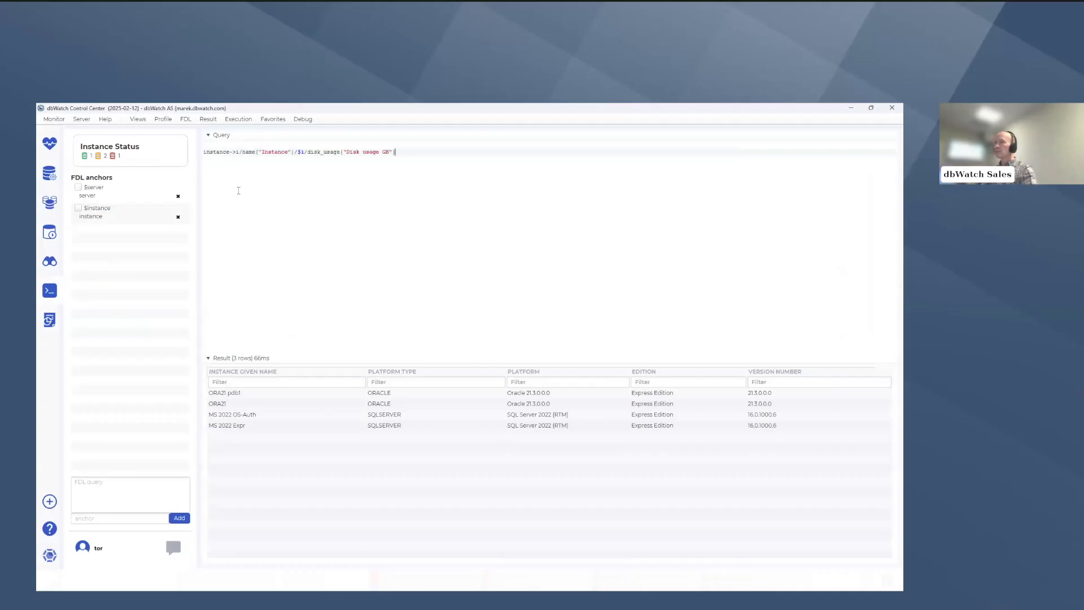
Step: Clear the old SQL worksheet output and run the master.dbo.sysaltfiles size query on MS 2022 Expr and MS 2022 OS-Auth
click(49, 237)
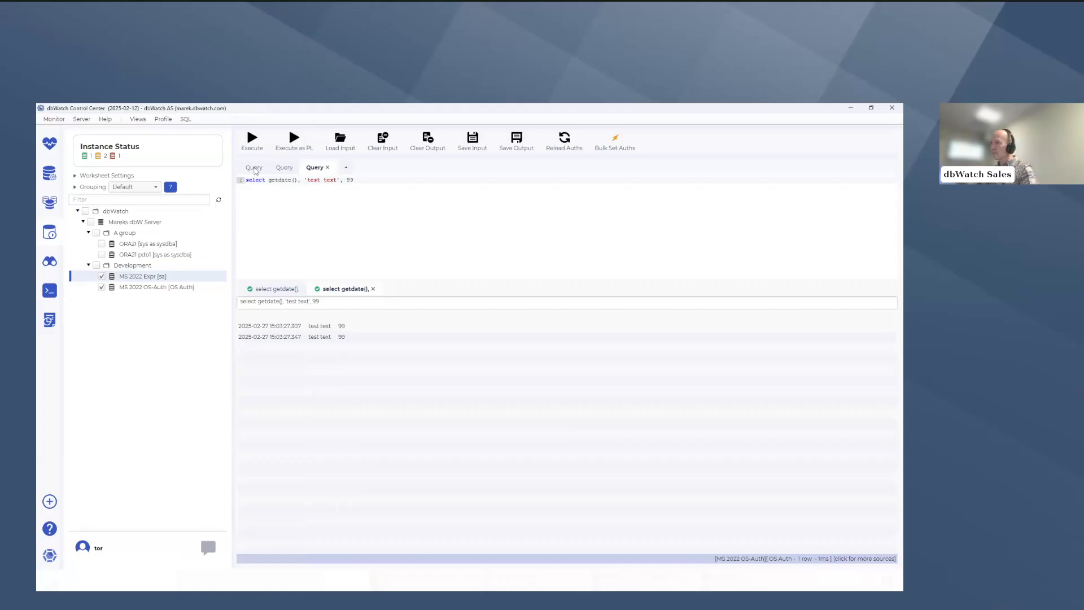
click(255, 169)
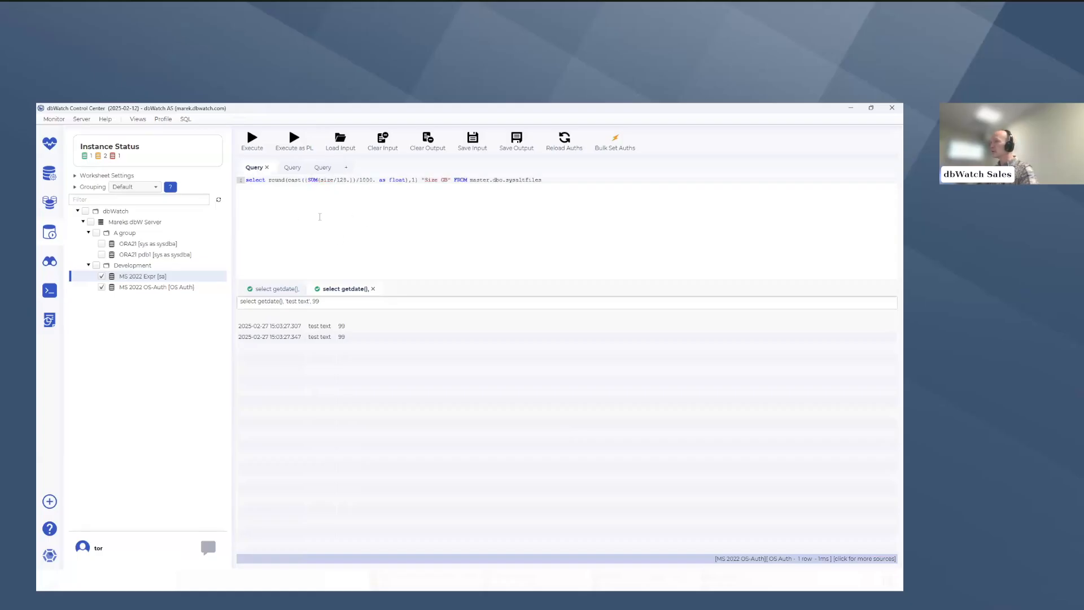
click(428, 139)
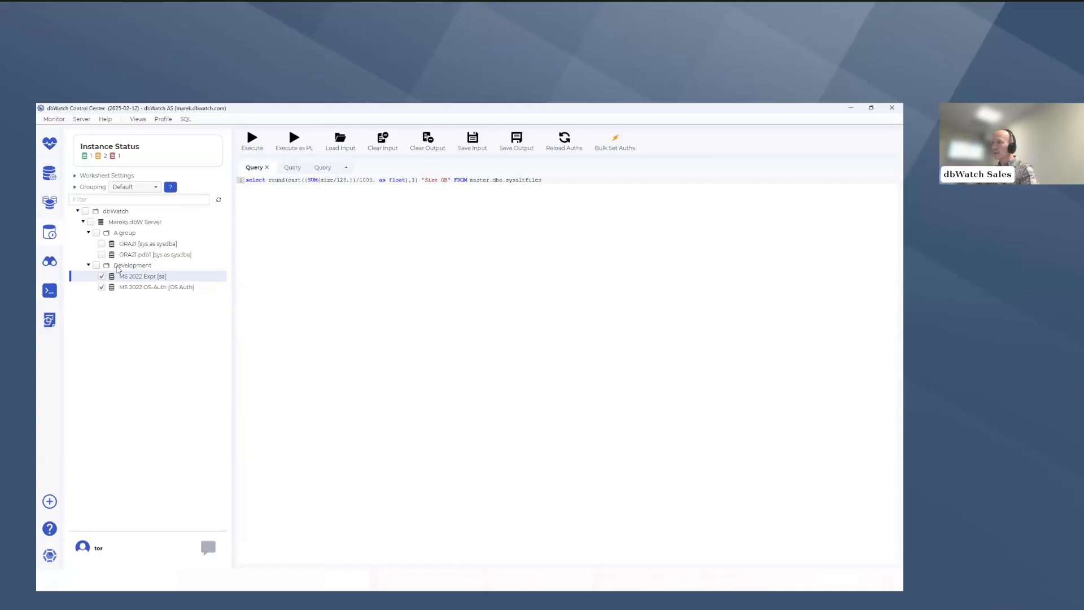
click(252, 142)
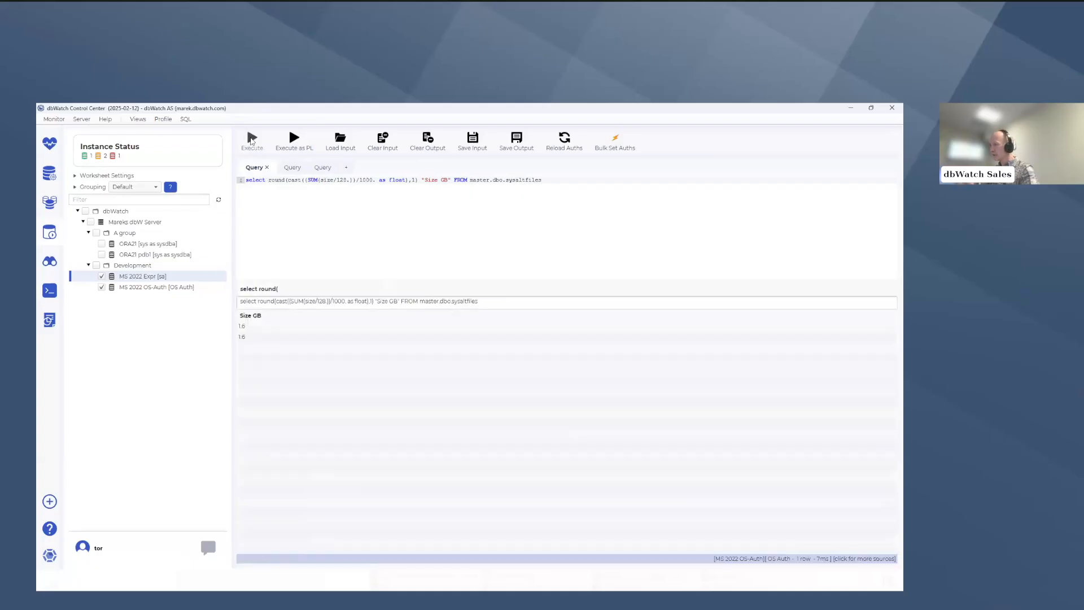
Step: Run the v$datafile size query on the A group's ORA21 and ORA21 pdb1 instead of the Development instances
click(291, 168)
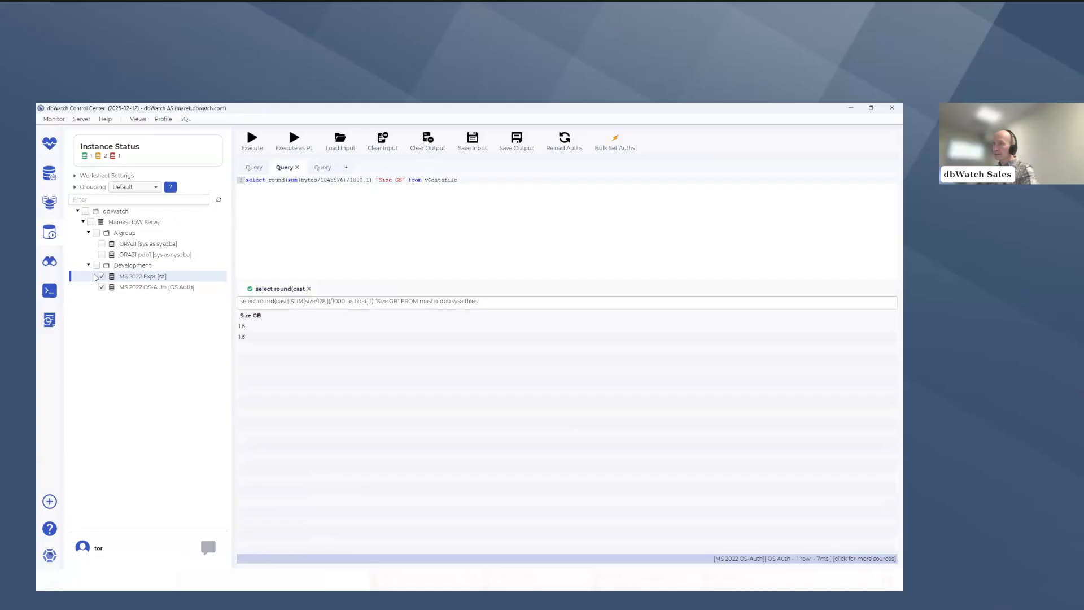
click(97, 265)
click(97, 233)
click(250, 139)
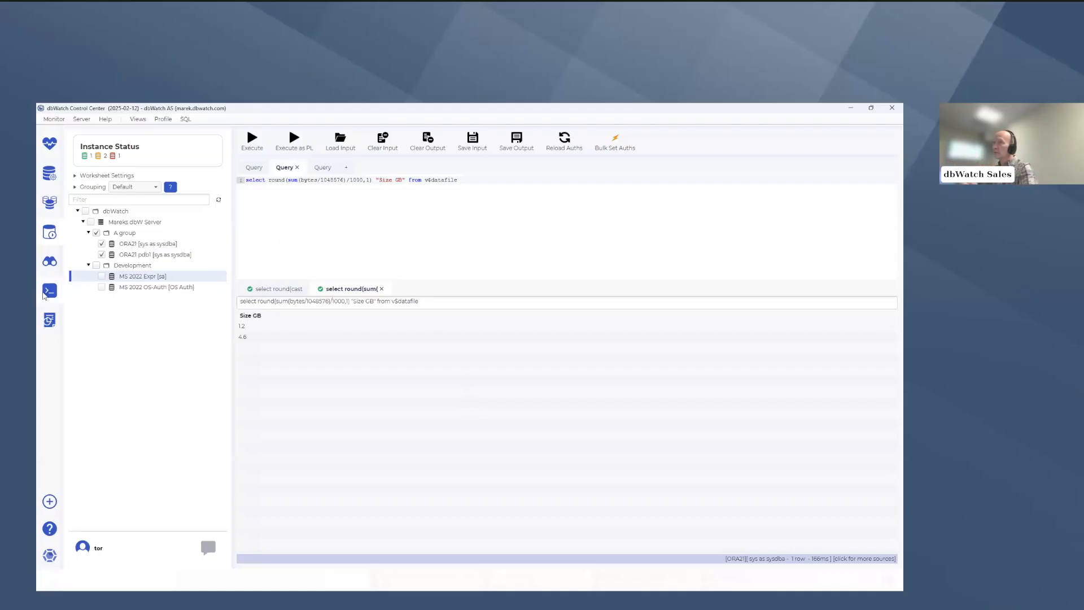
Step: Add instance/disk_usage as a separate query below the disk usage query in the FDL console and run only that line
click(48, 293)
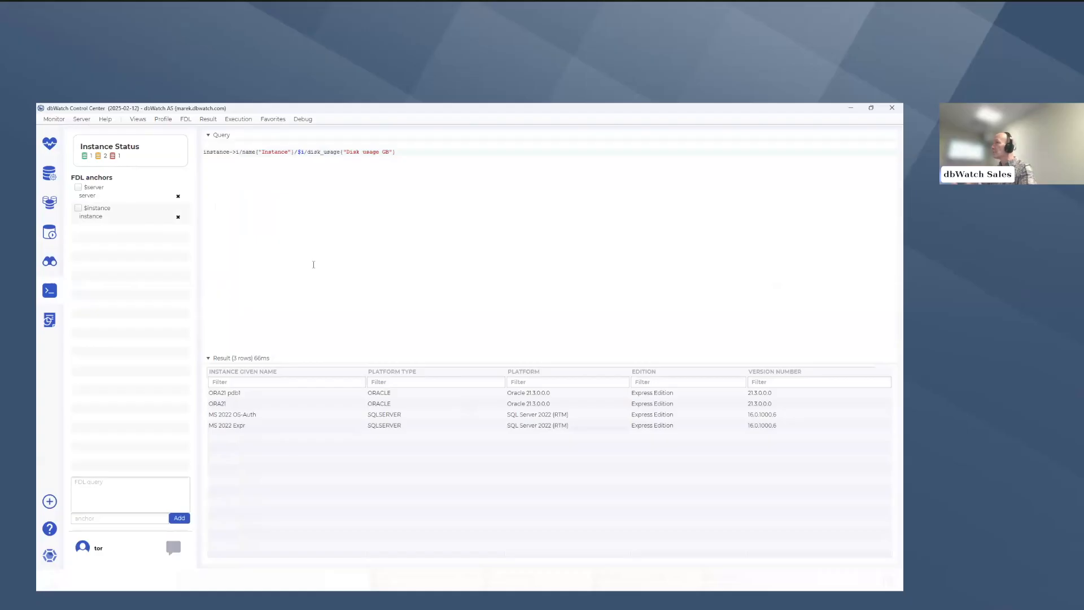
double_click(324, 151)
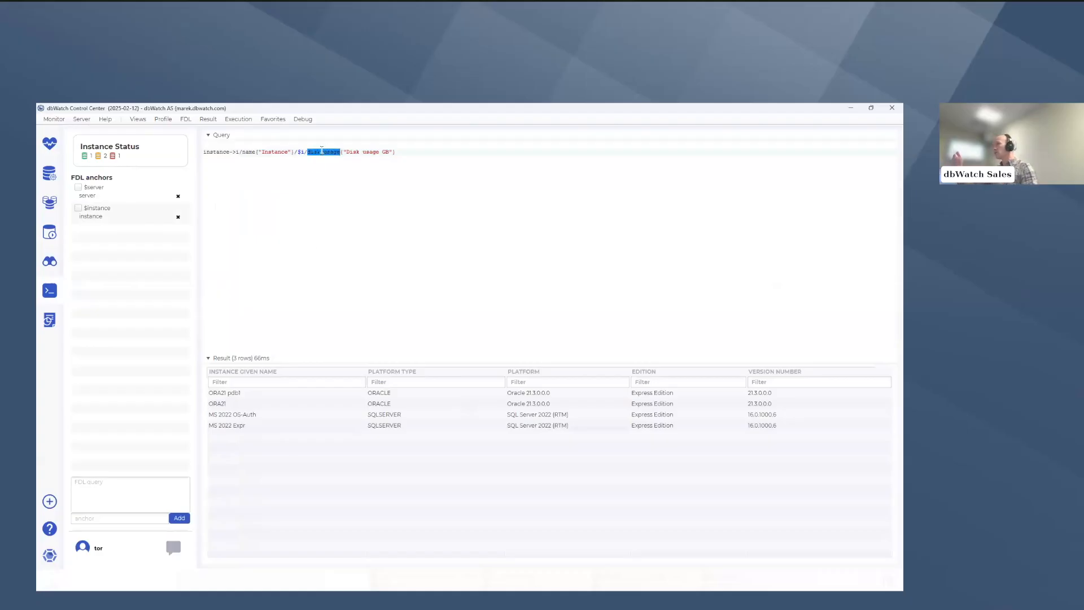
click(277, 219)
key(Return)
key(Return)
text(instance/)
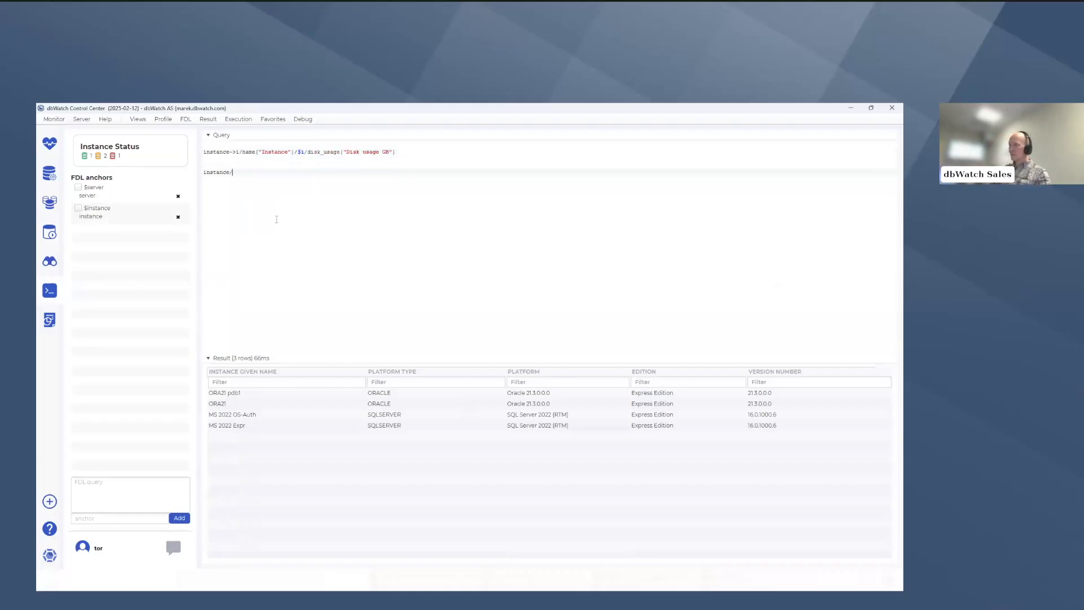
key(ctrl+v)
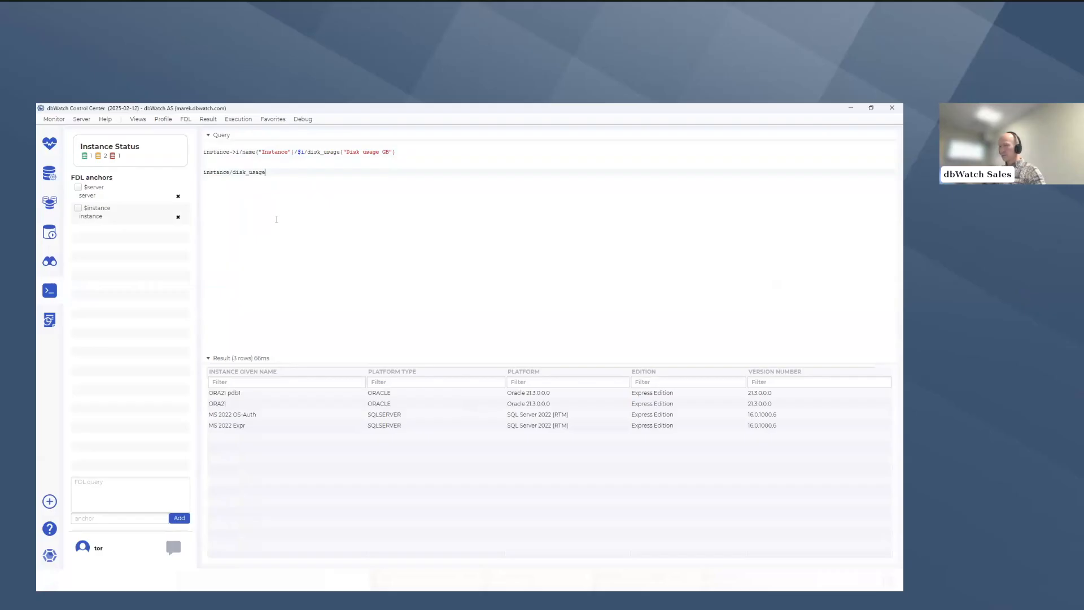
key(shift+Up)
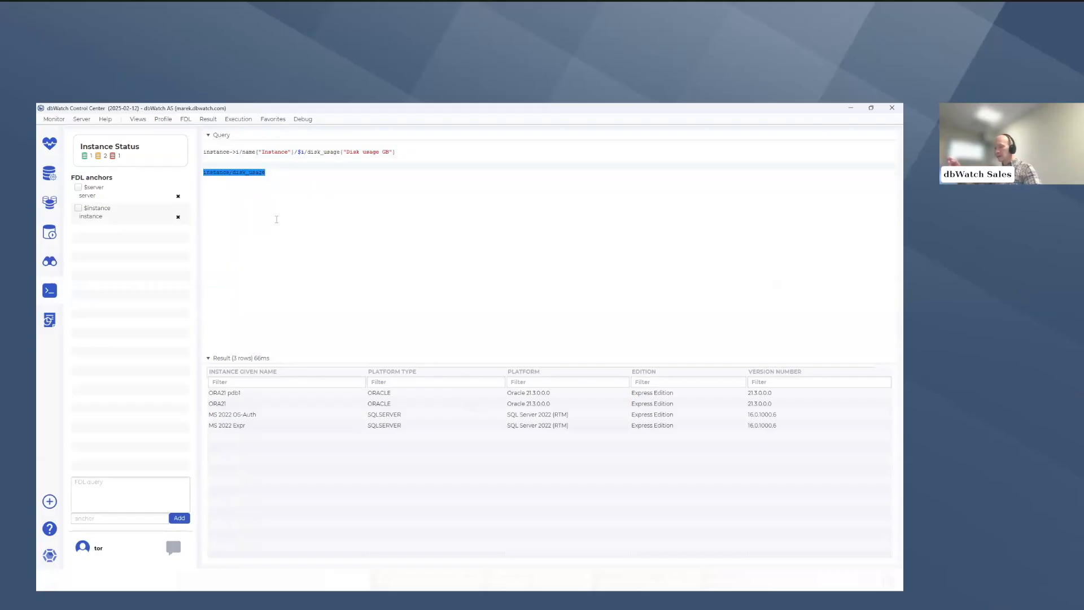
key(ctrl+Return)
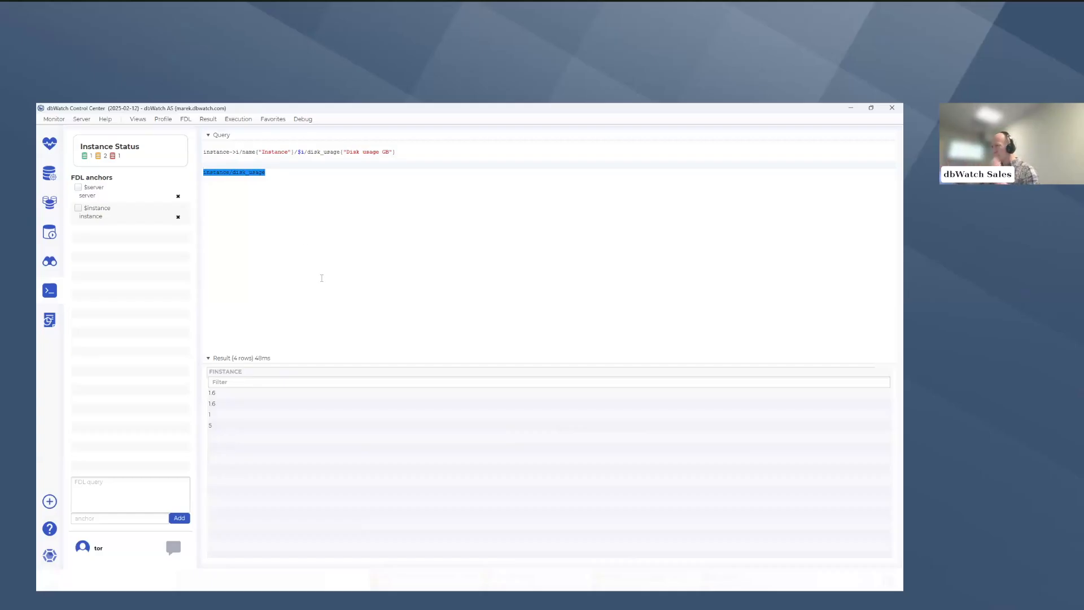
Step: Extend the new FDL line to round(sum(instance/disk_usage),1) and run it alone
click(211, 179)
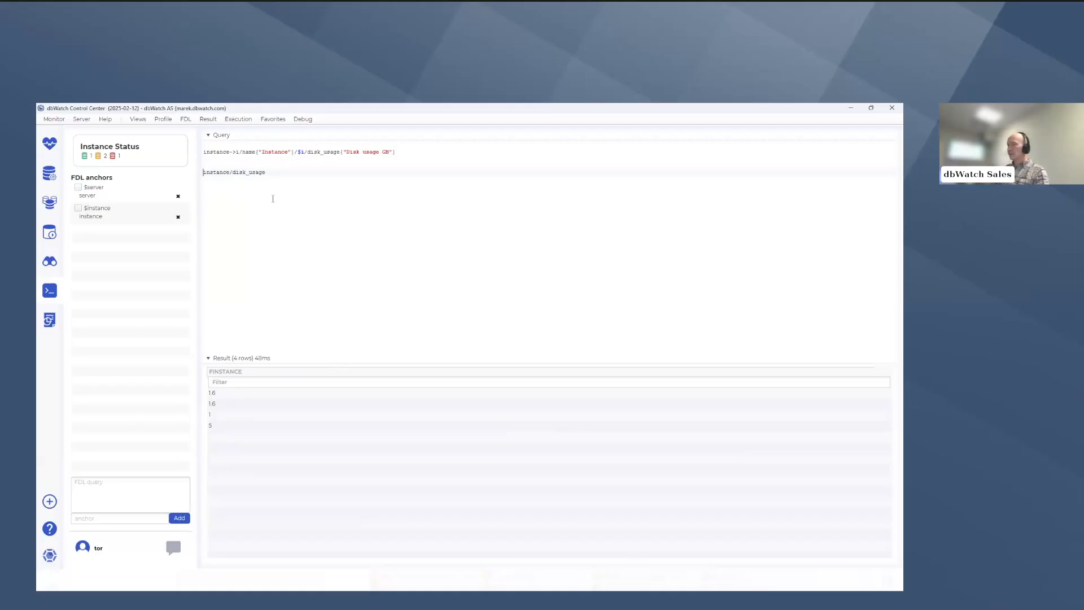
text(sum()
click(305, 171)
text())
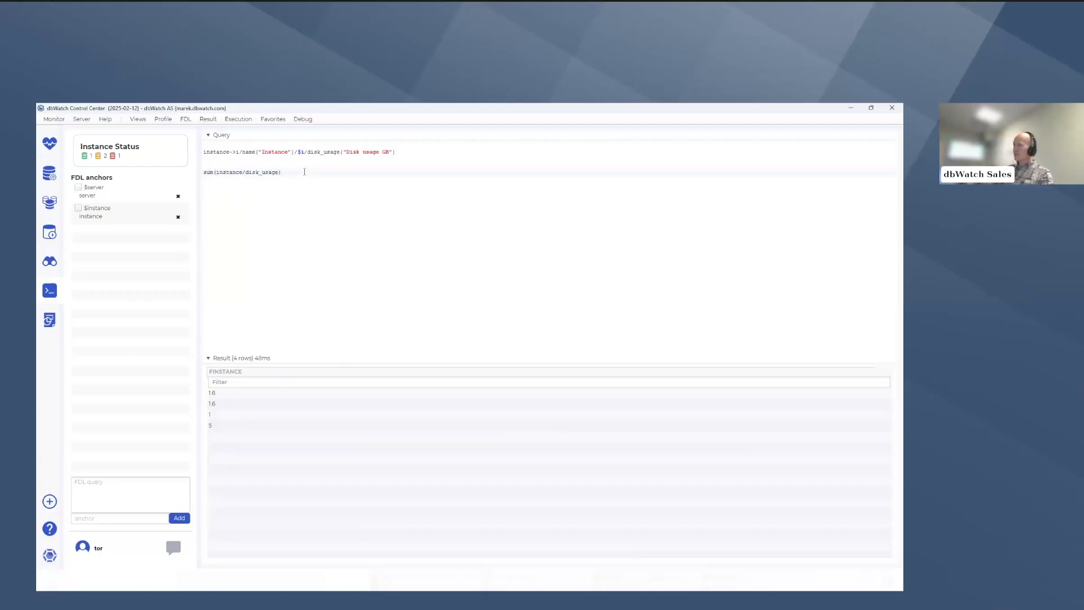
text(,1)
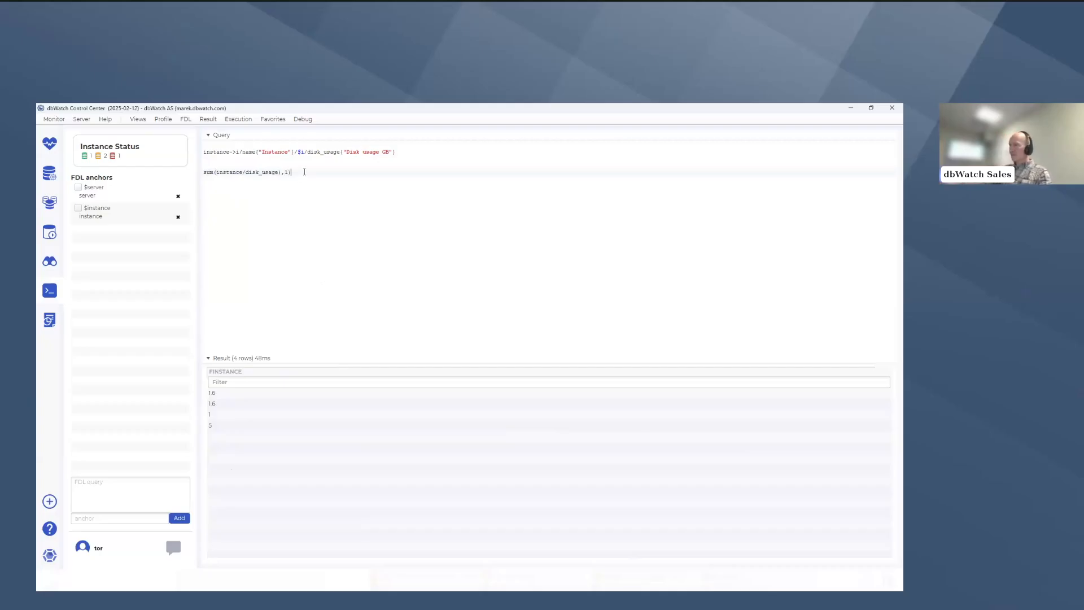
click(204, 171)
text(round()
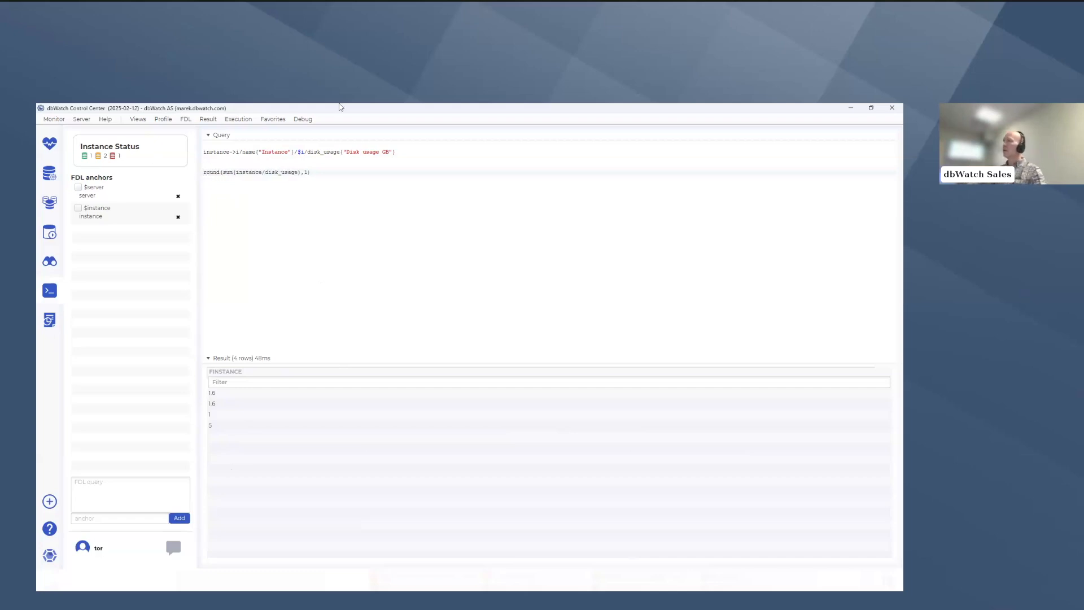
triple_click(317, 171)
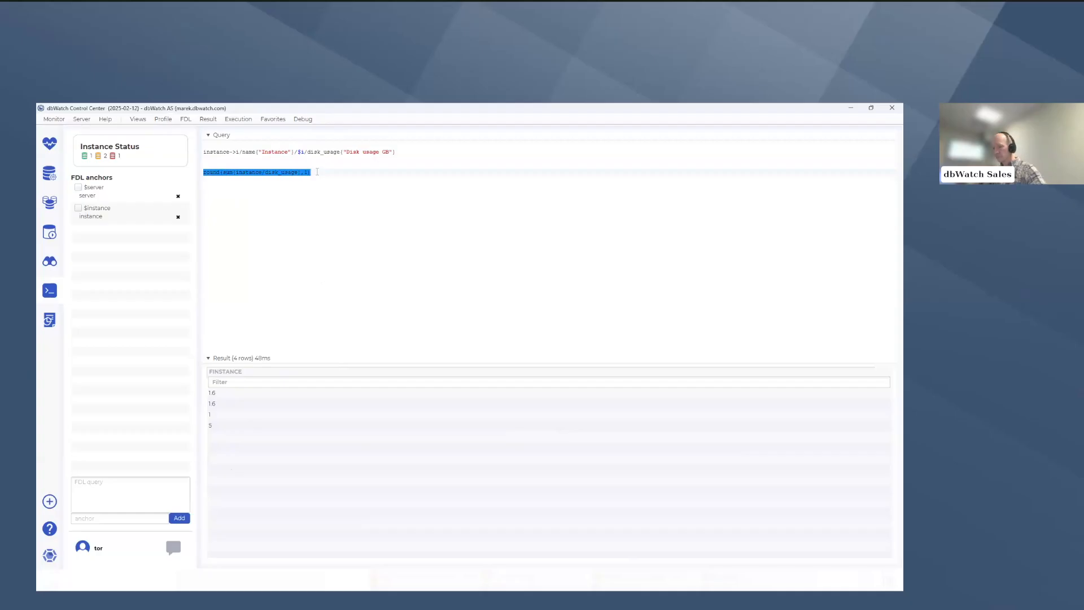
key(ctrl+Return)
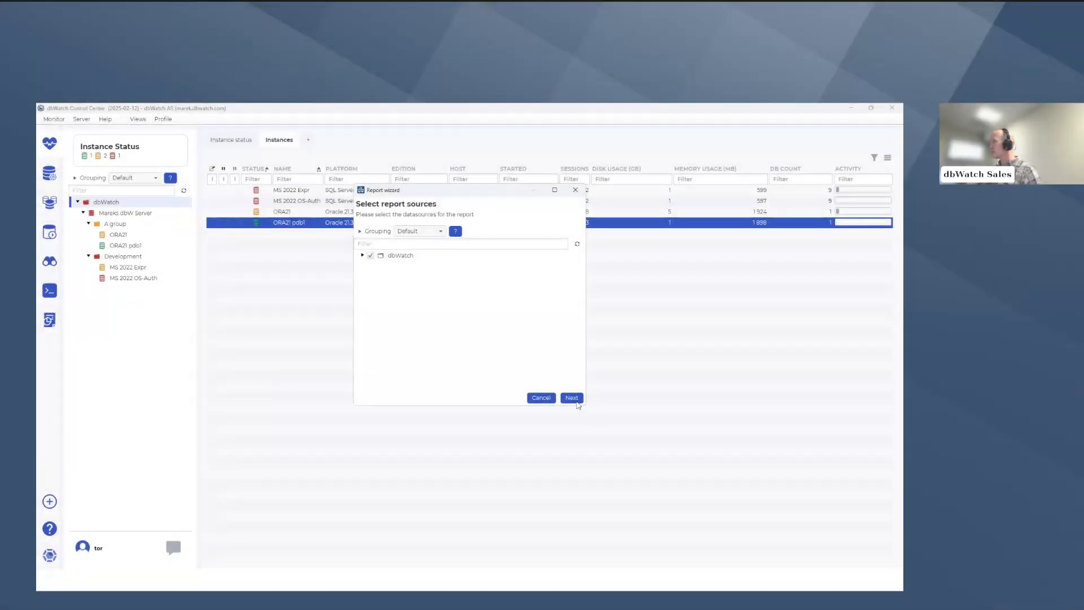
Step: Generate report 01 now as a portrait PDF for all dbWatch instances and open the downloaded file
click(568, 398)
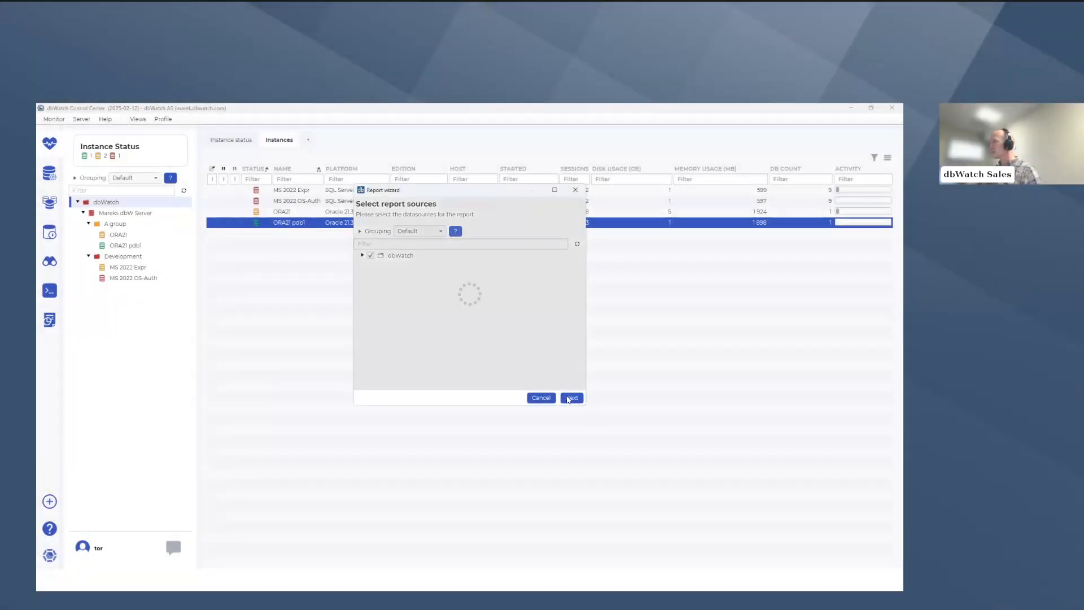
click(360, 256)
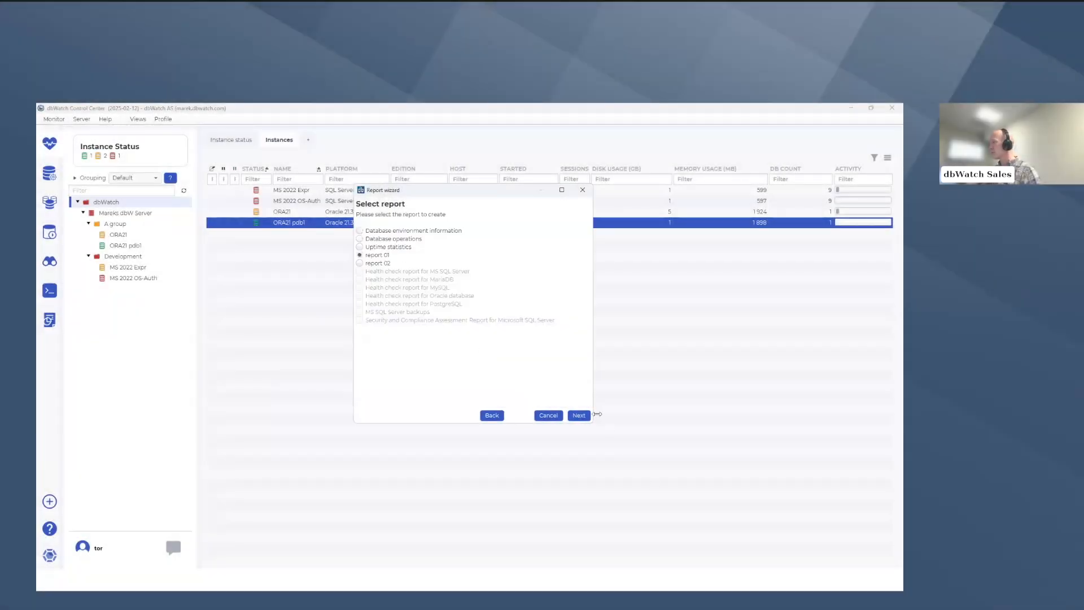
click(578, 415)
click(577, 415)
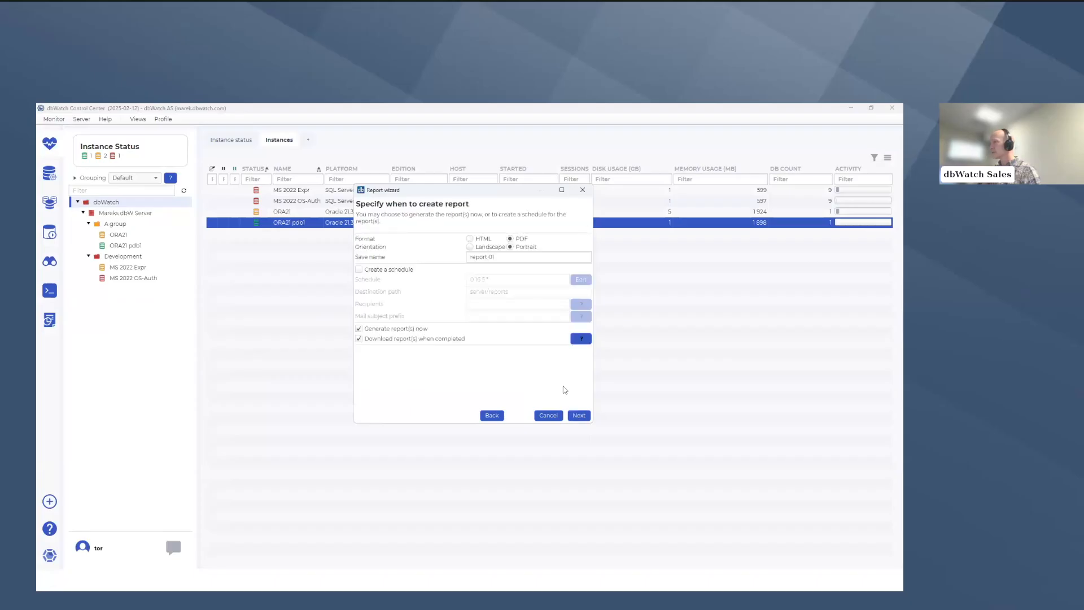
click(577, 415)
click(575, 416)
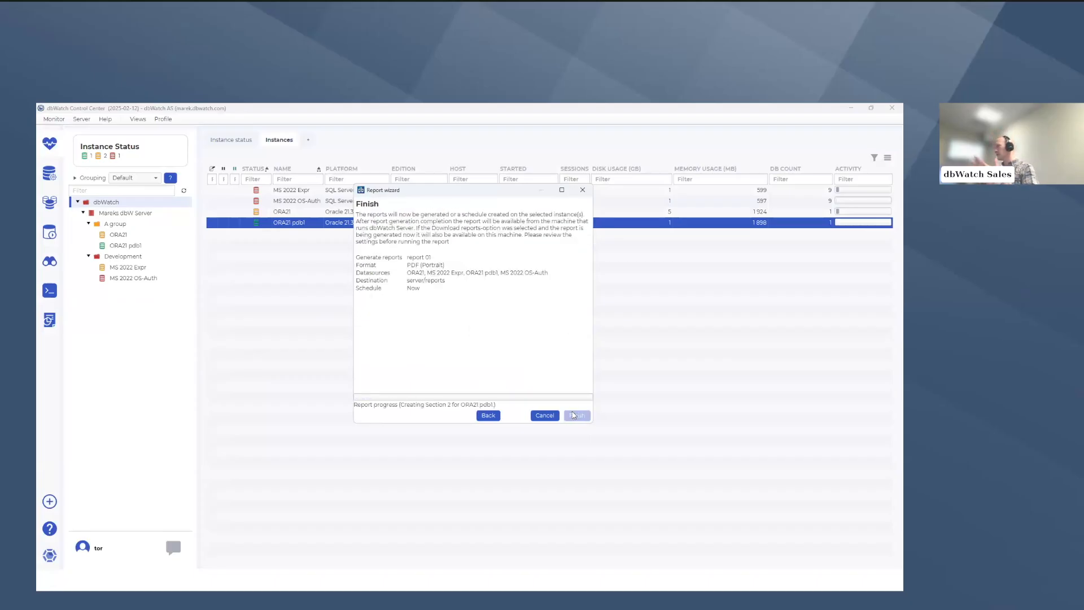
click(493, 354)
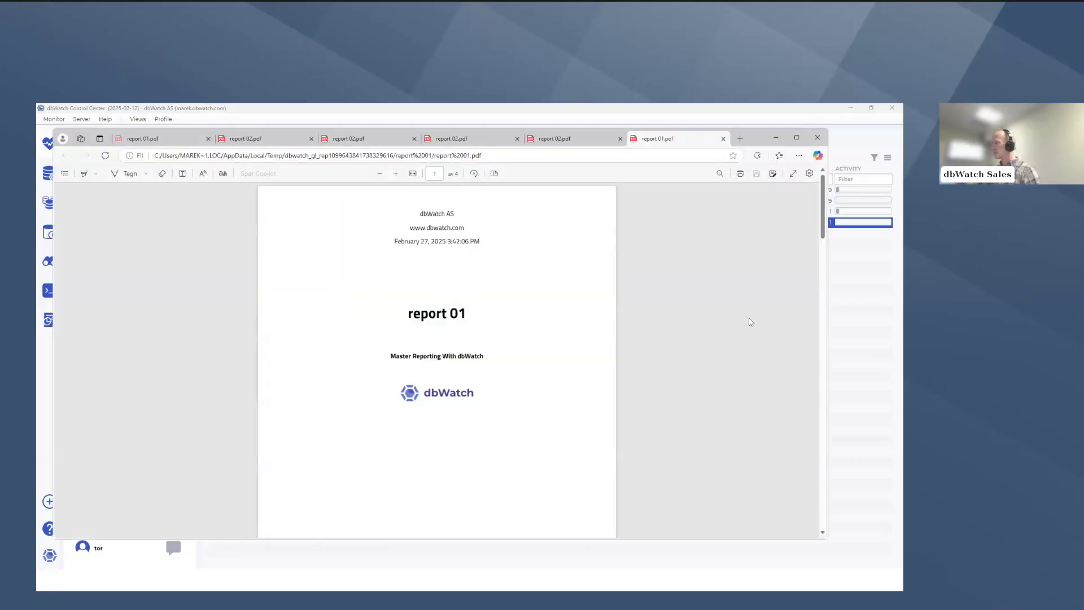
Step: Examine the generated report 01 PDF from the Chapter 1 tables and session list through the Section 4 and Section 5 charts
scroll(751, 322, down, 15)
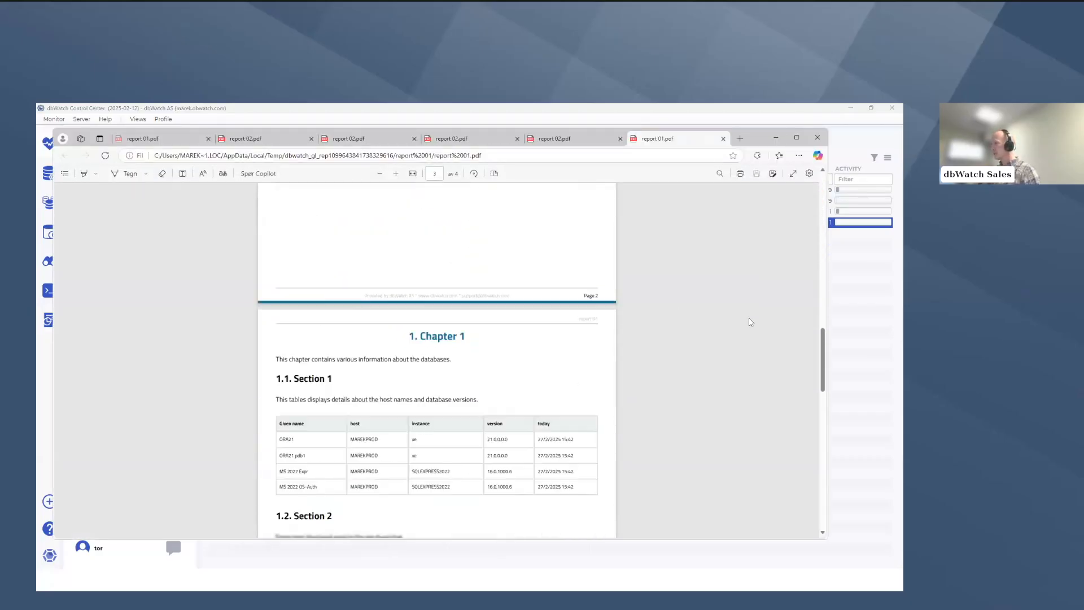
scroll(429, 330, down, 2)
scroll(429, 331, down, 1)
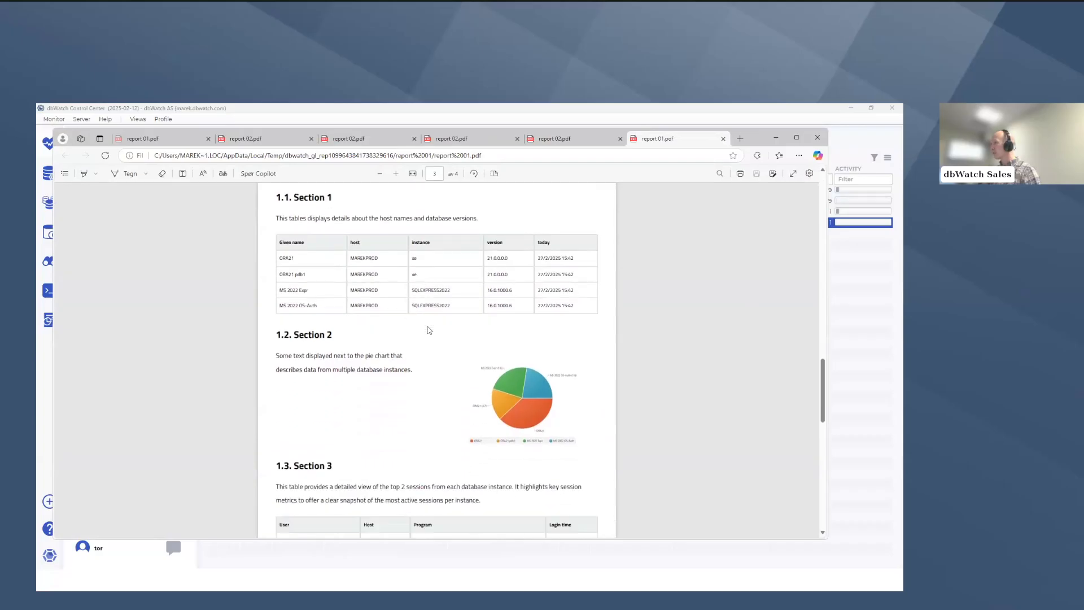
scroll(429, 330, down, 2)
scroll(430, 327, down, 2)
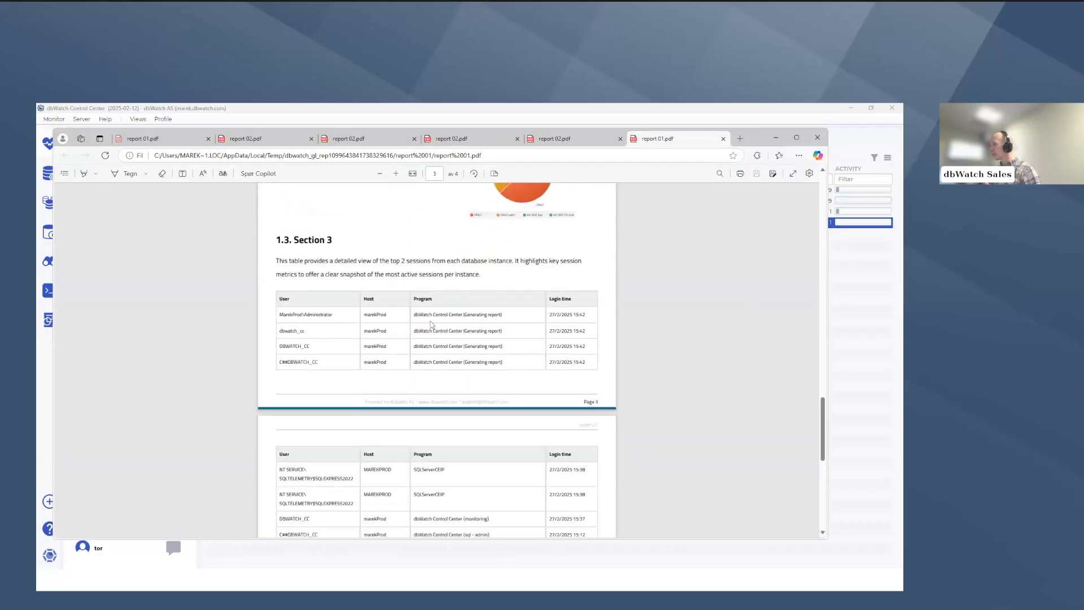
scroll(431, 325, down, 3)
scroll(431, 285, up, 2)
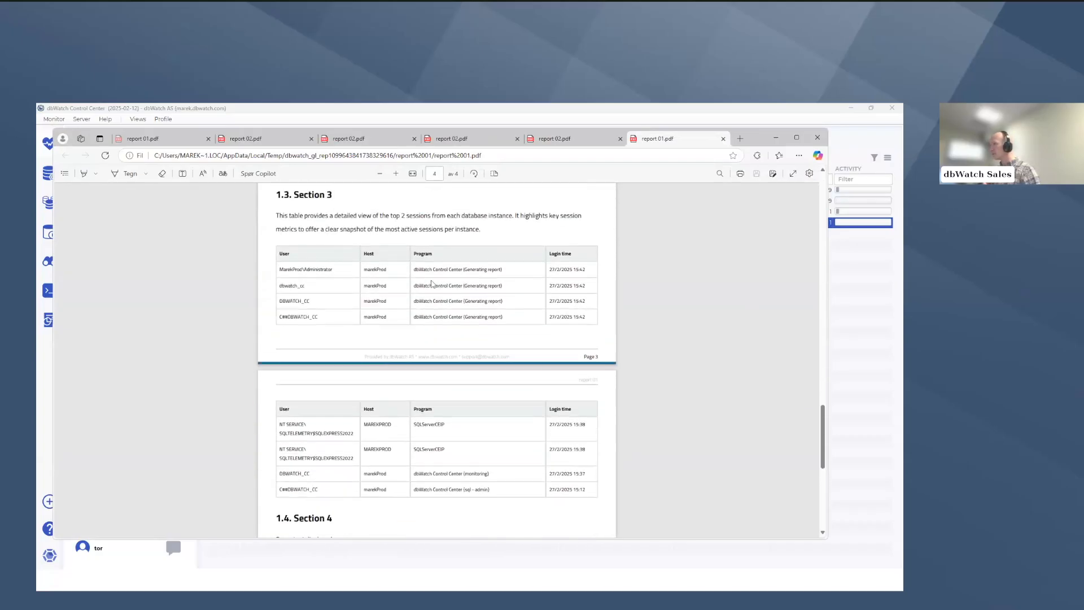
scroll(441, 412, down, 3)
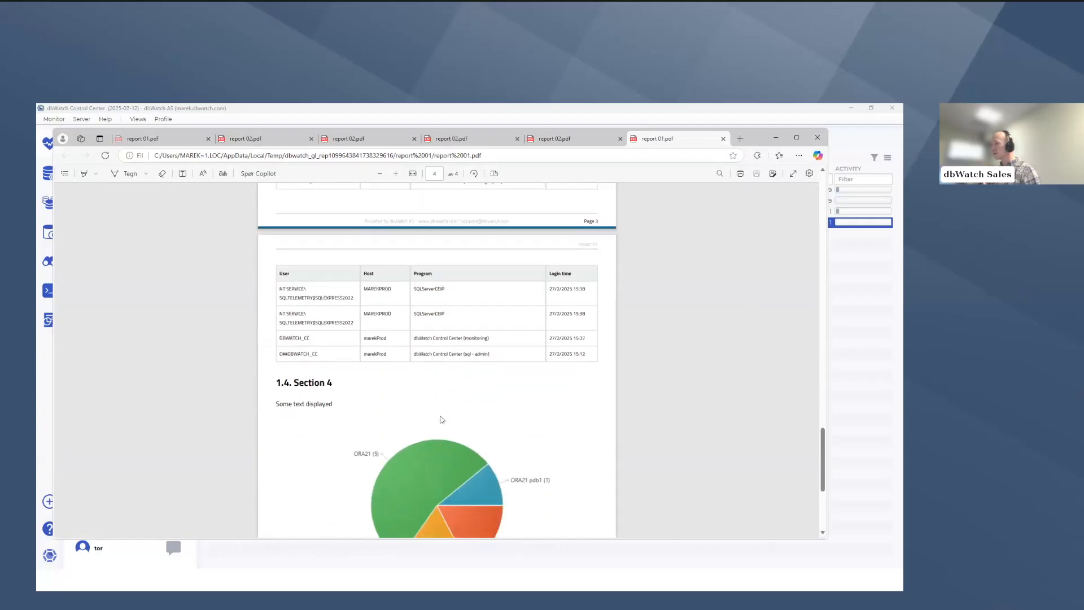
scroll(439, 396, down, 2)
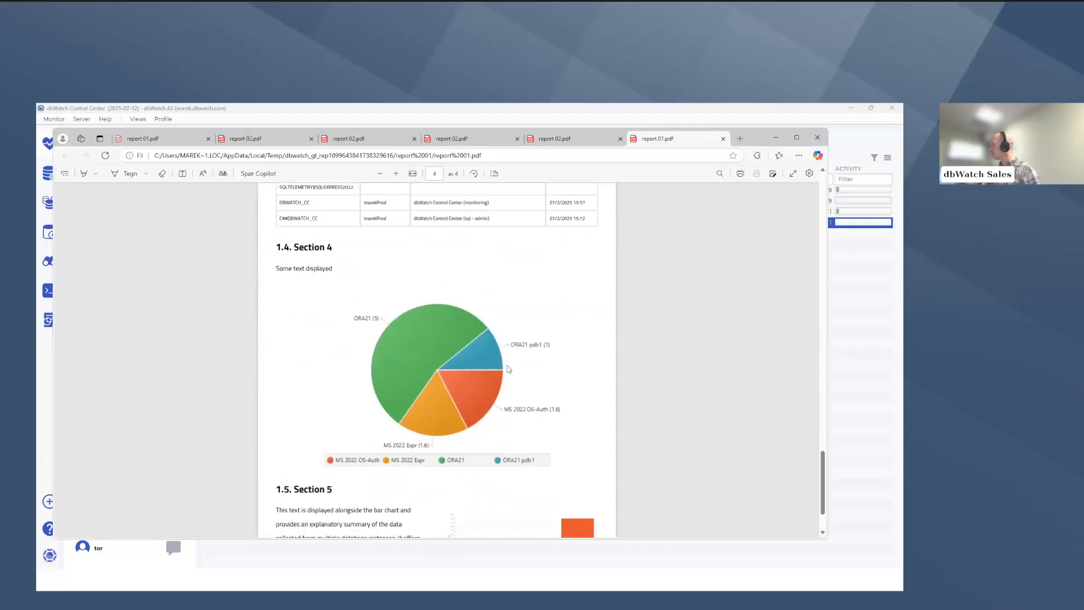
scroll(507, 362, down, 2)
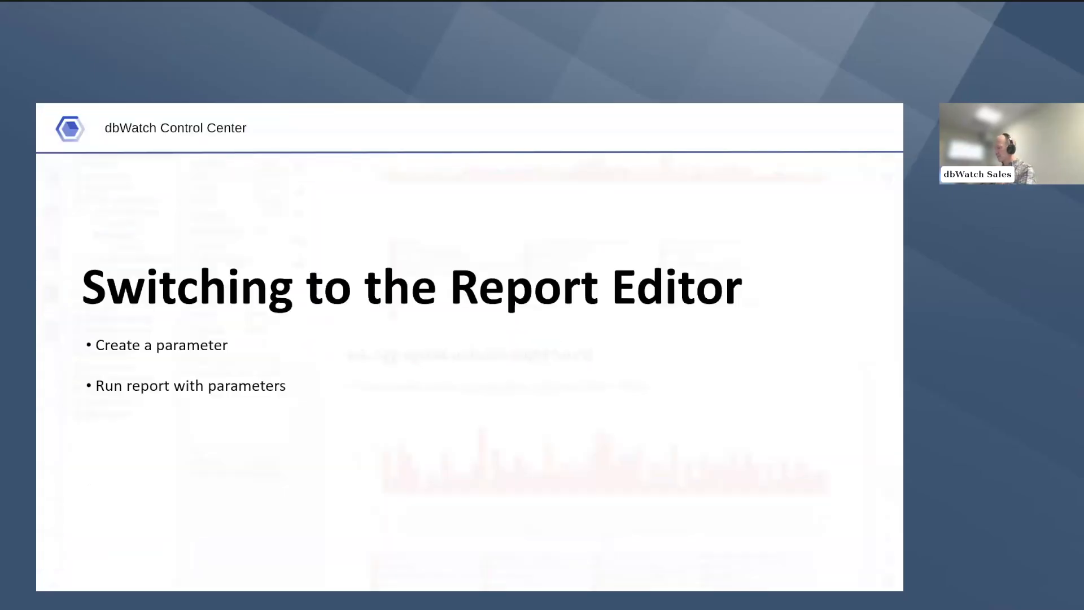
click(528, 369)
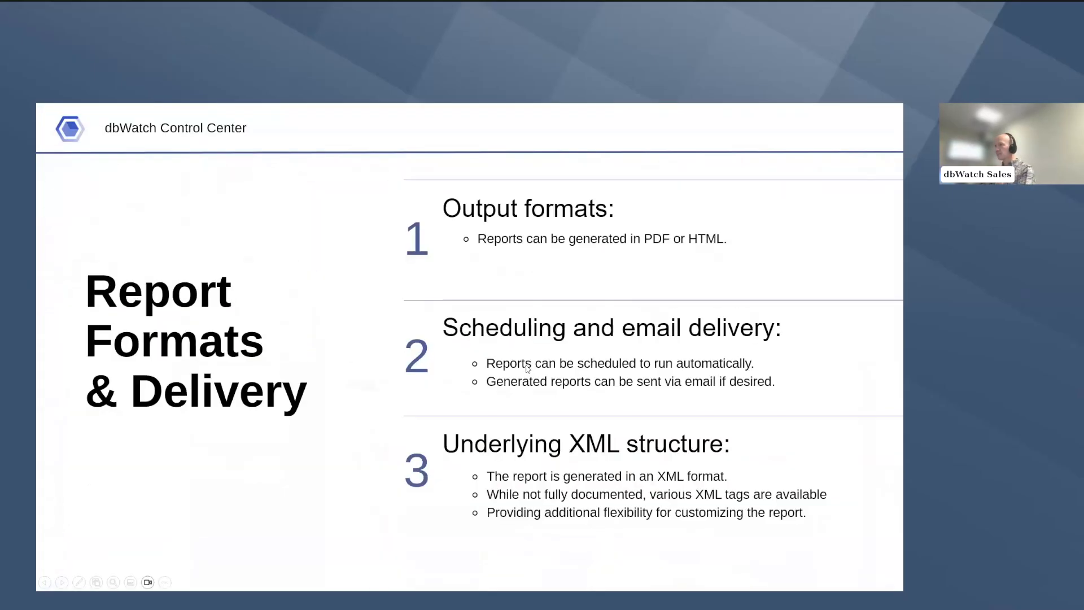
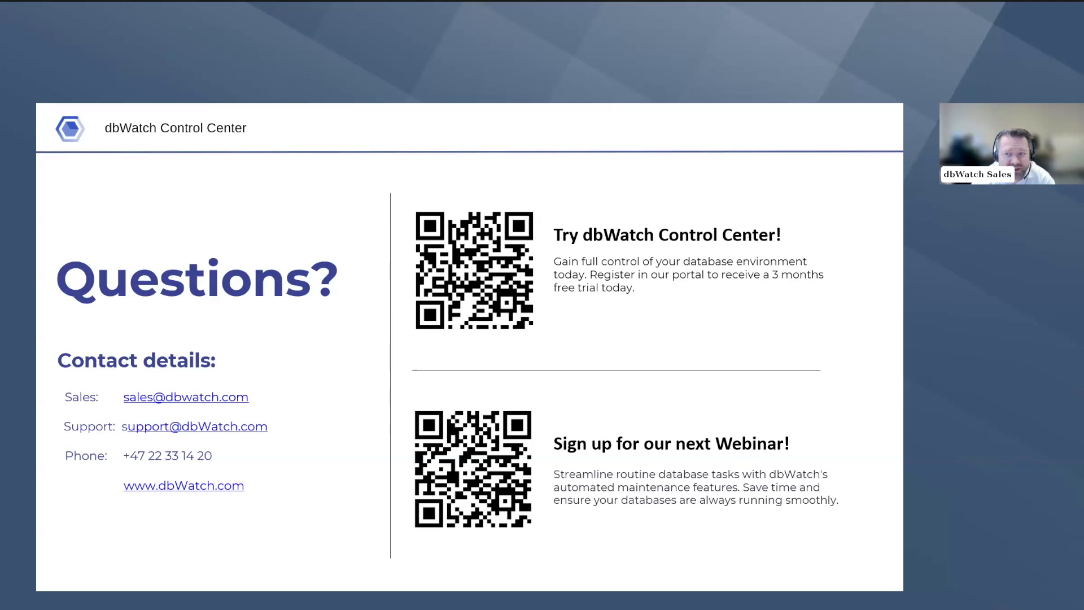
Step: Switch to dbWatch Control Center and open the details report of MS 2022 Expr's Filegroups growth rate capacity job
key(alt+Tab)
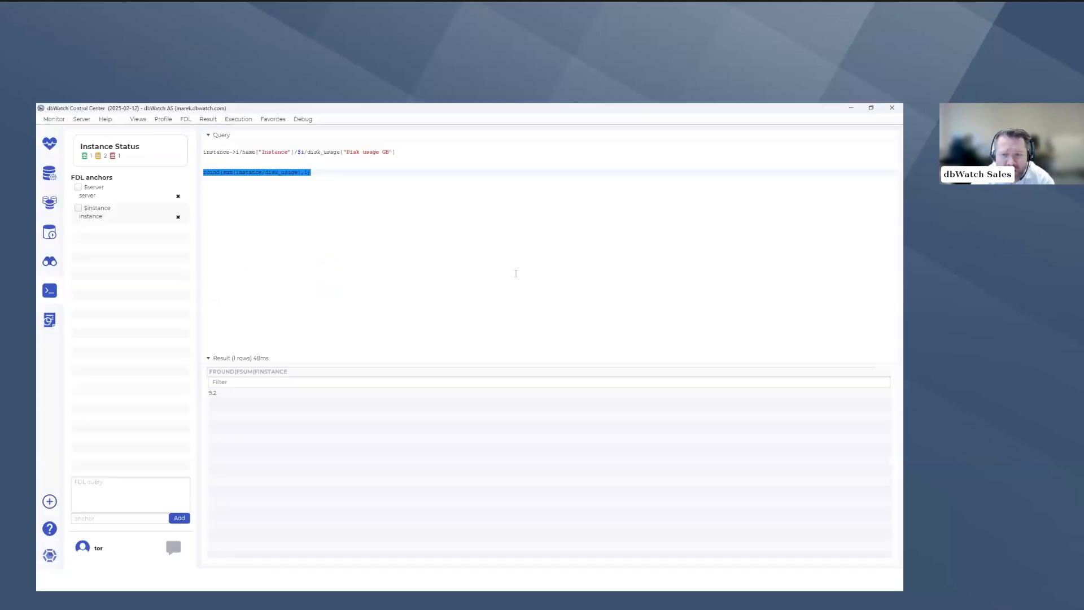
click(55, 145)
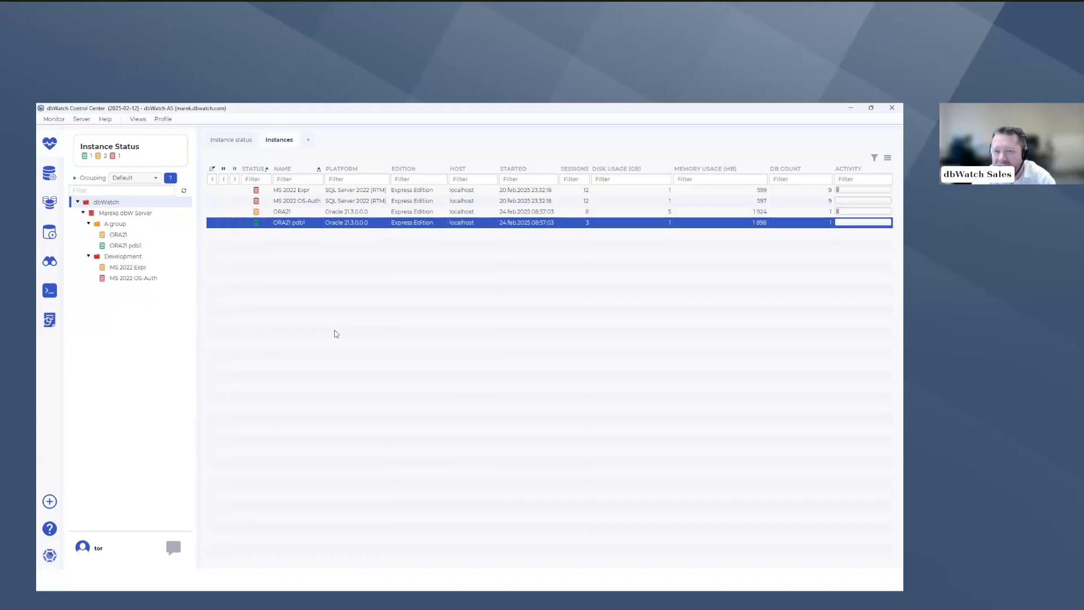
click(111, 270)
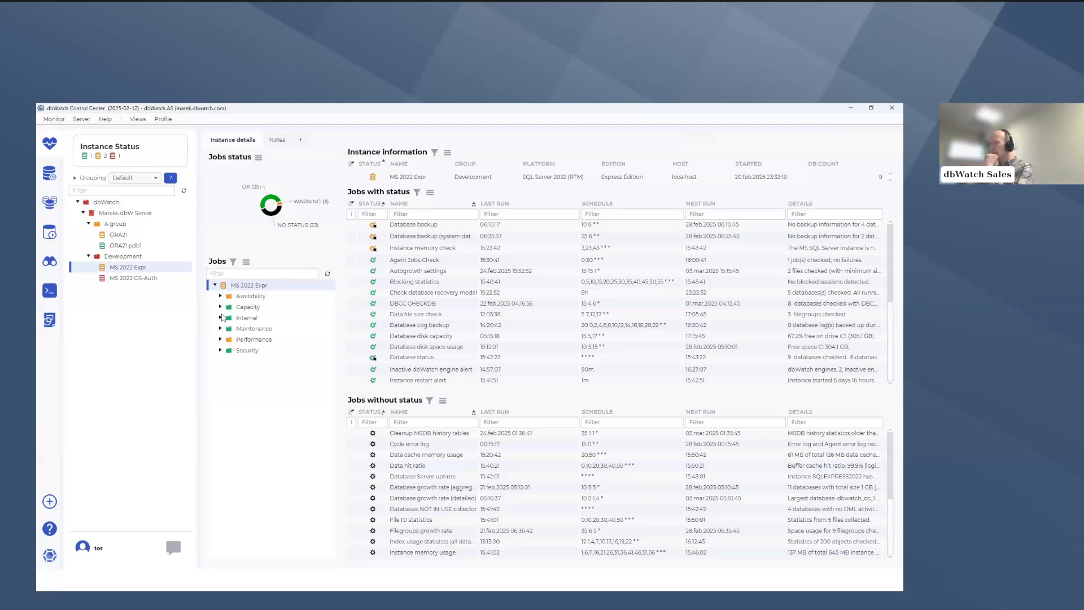
click(221, 307)
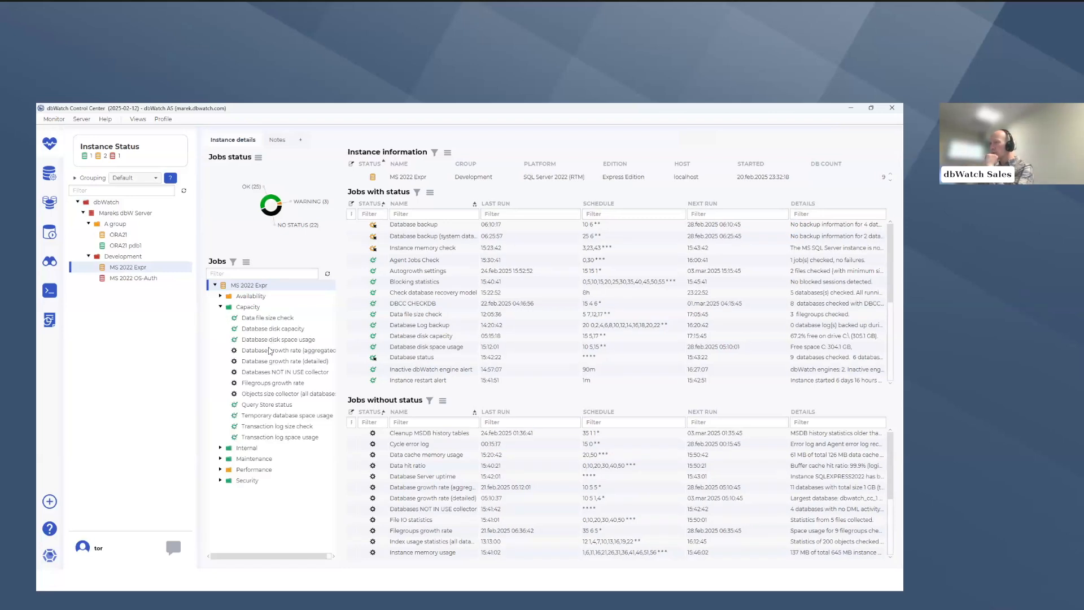
click(265, 385)
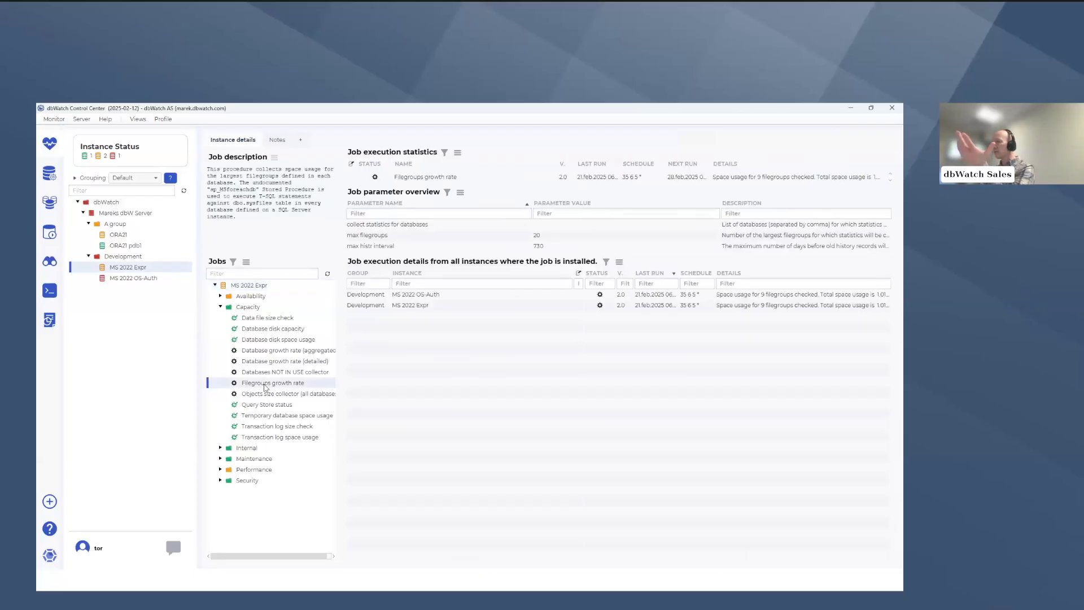
click(479, 180)
right_click(479, 181)
click(490, 206)
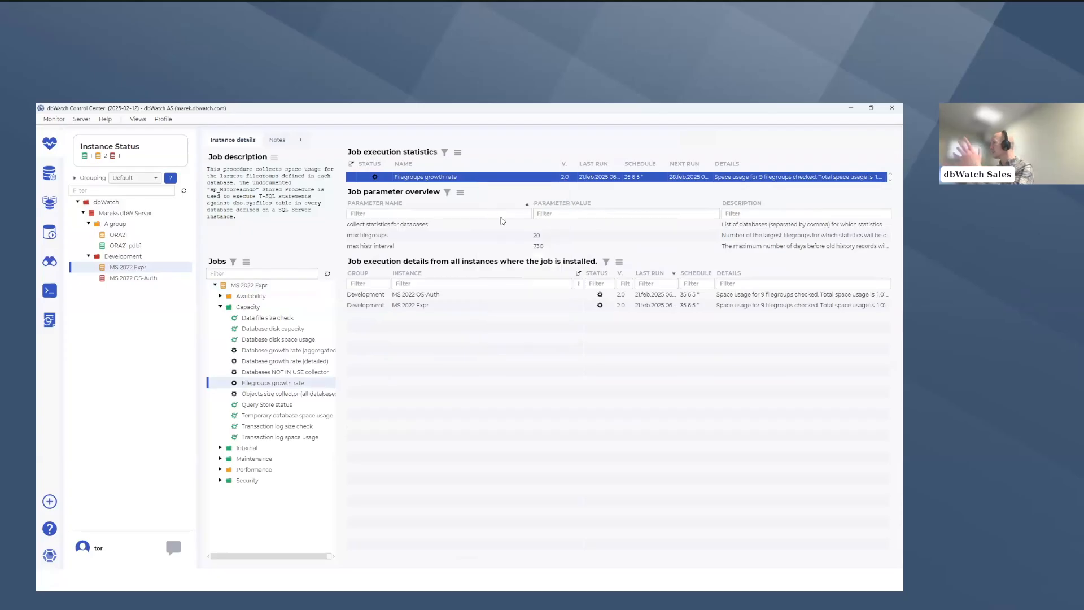
drag(448, 178, 592, 229)
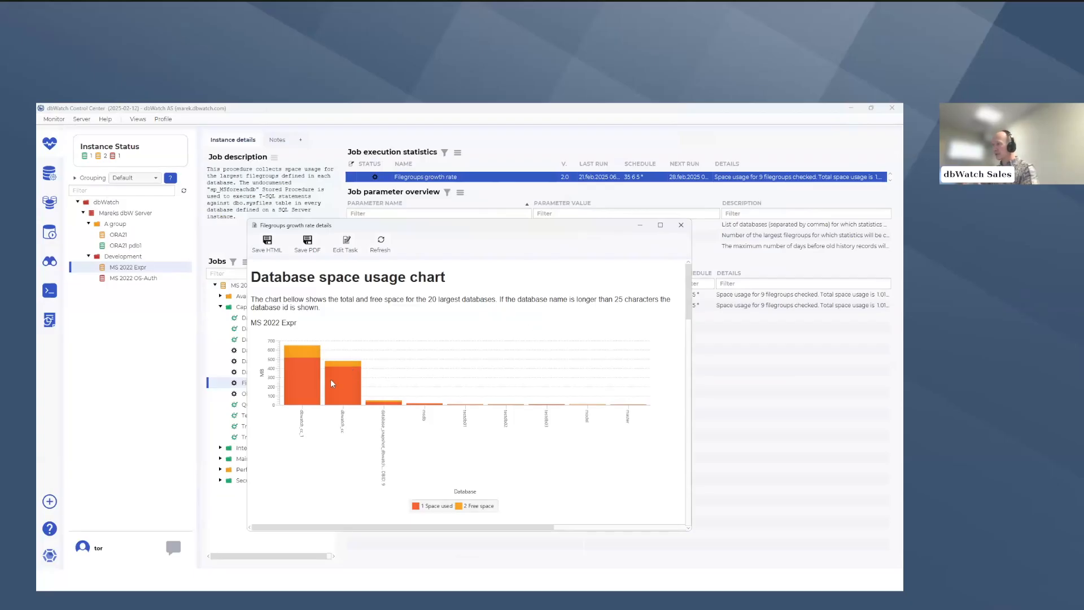
Step: Read through the job report's space usage history chart and file configuration table, and close the report
scroll(441, 382, down, 3)
scroll(441, 382, down, 10)
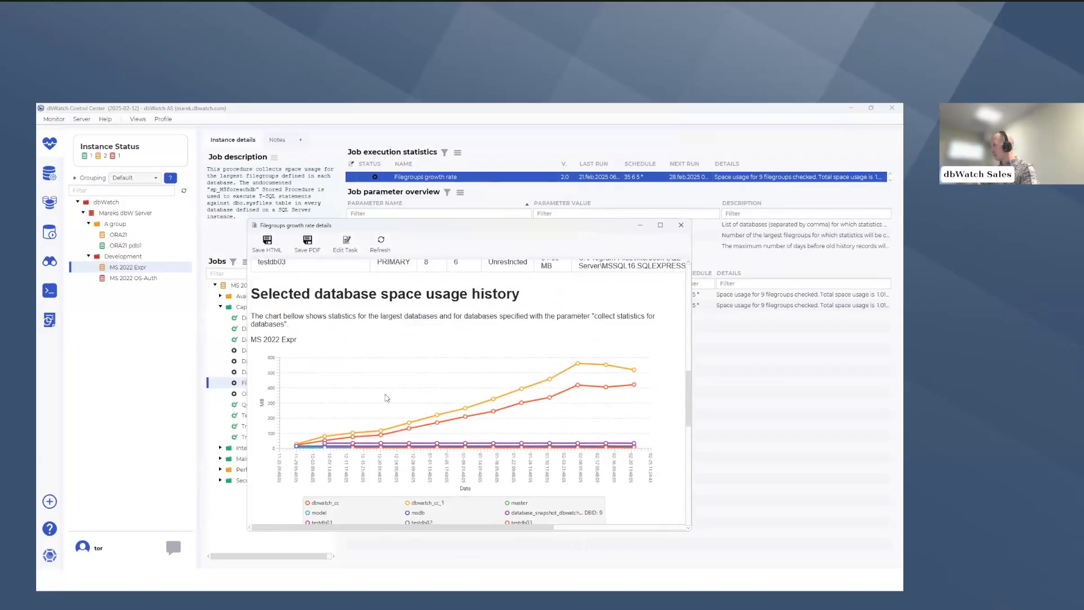
scroll(391, 394, down, 2)
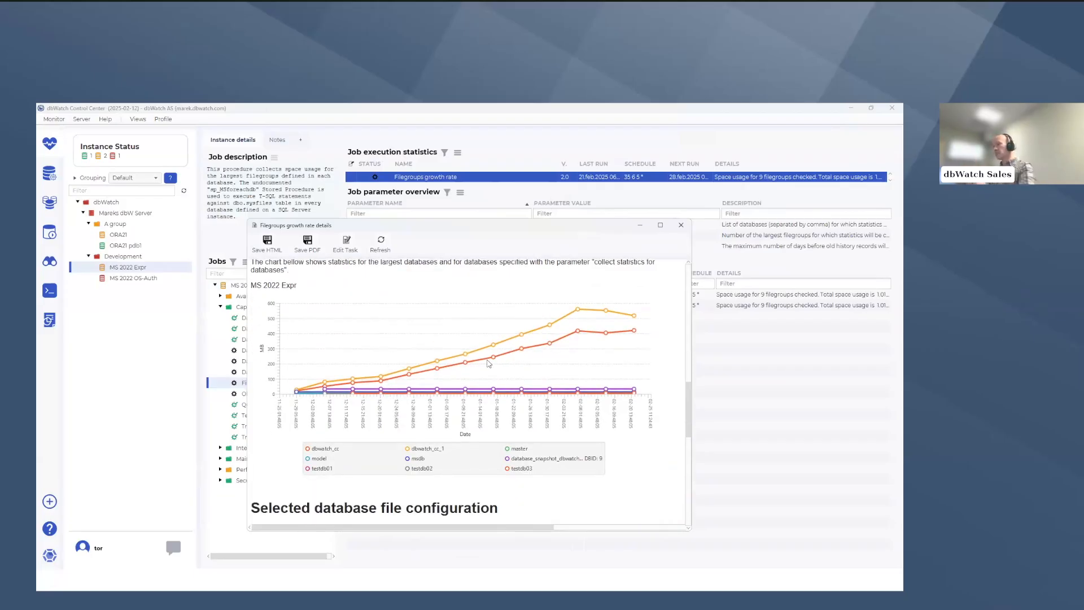
scroll(483, 361, down, 3)
scroll(483, 361, down, 2)
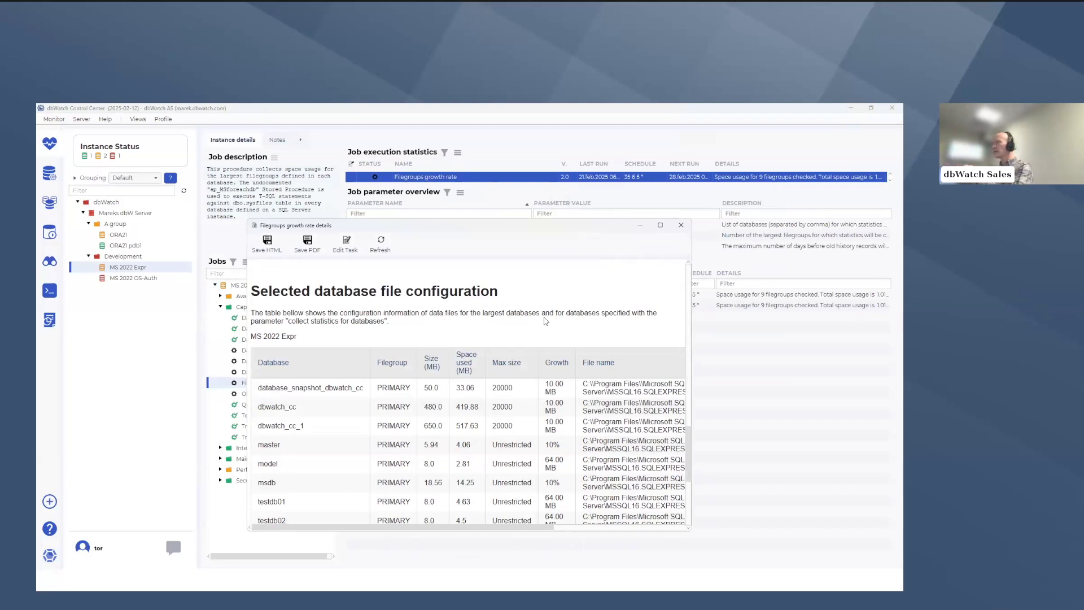
click(681, 225)
Step: Open the Filegroups growth rate job in the job editor and view its first two Report sections
right_click(552, 181)
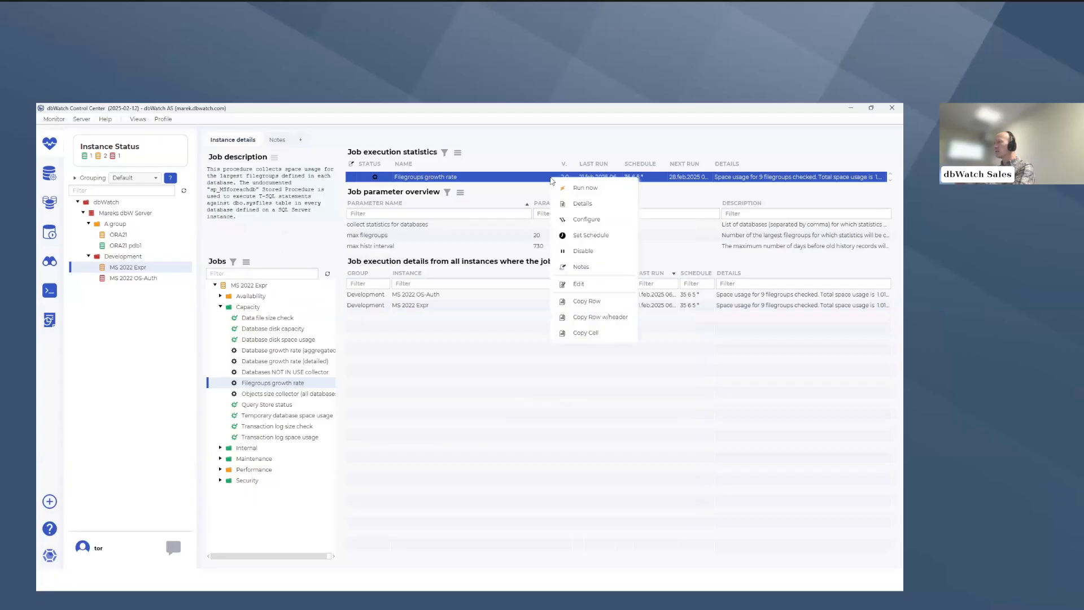
click(582, 284)
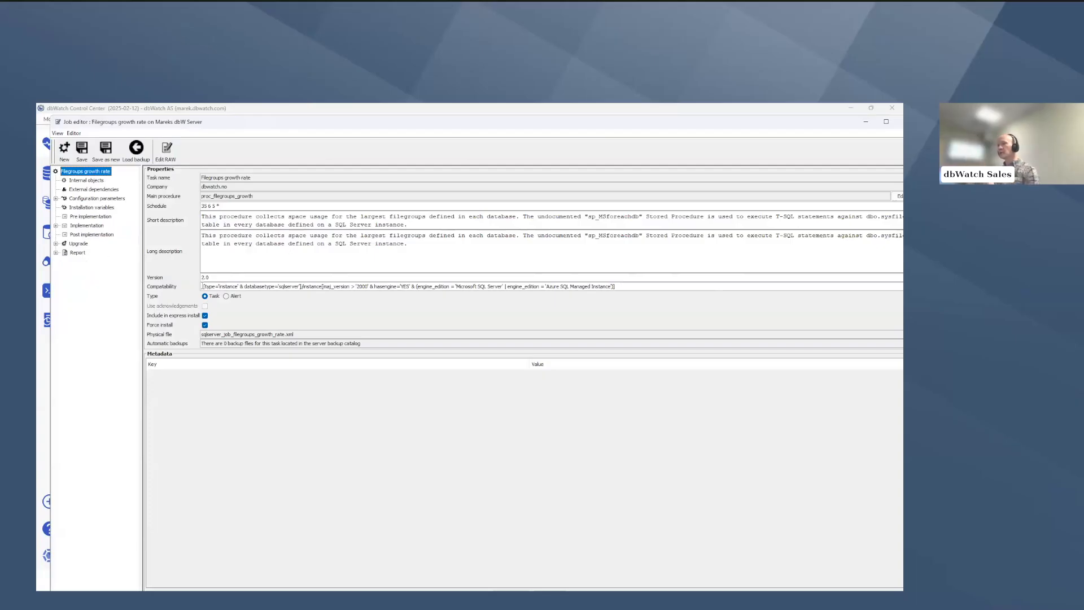
click(56, 253)
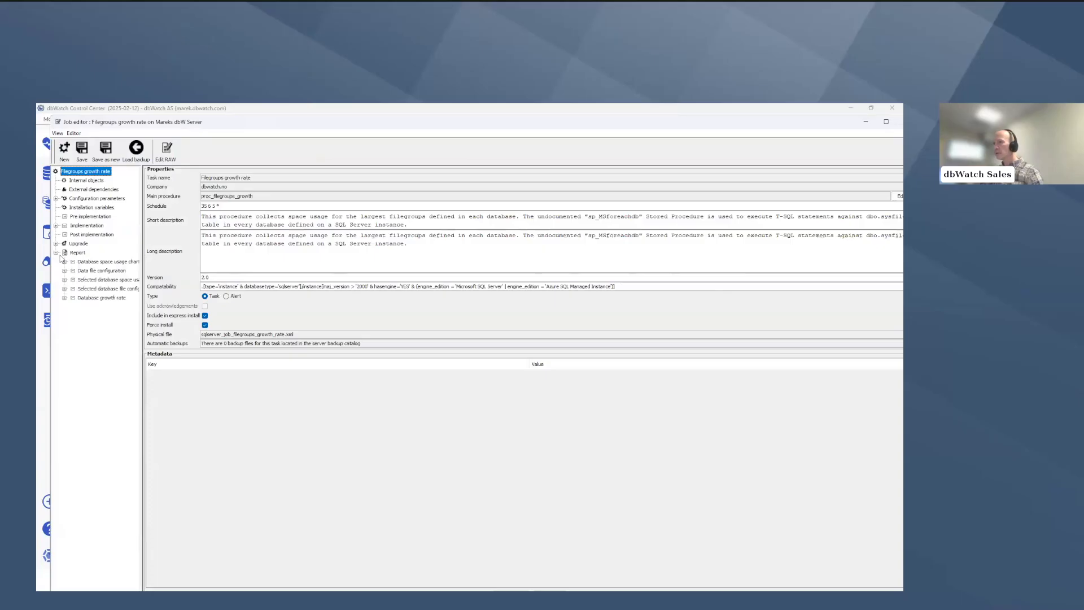
click(78, 253)
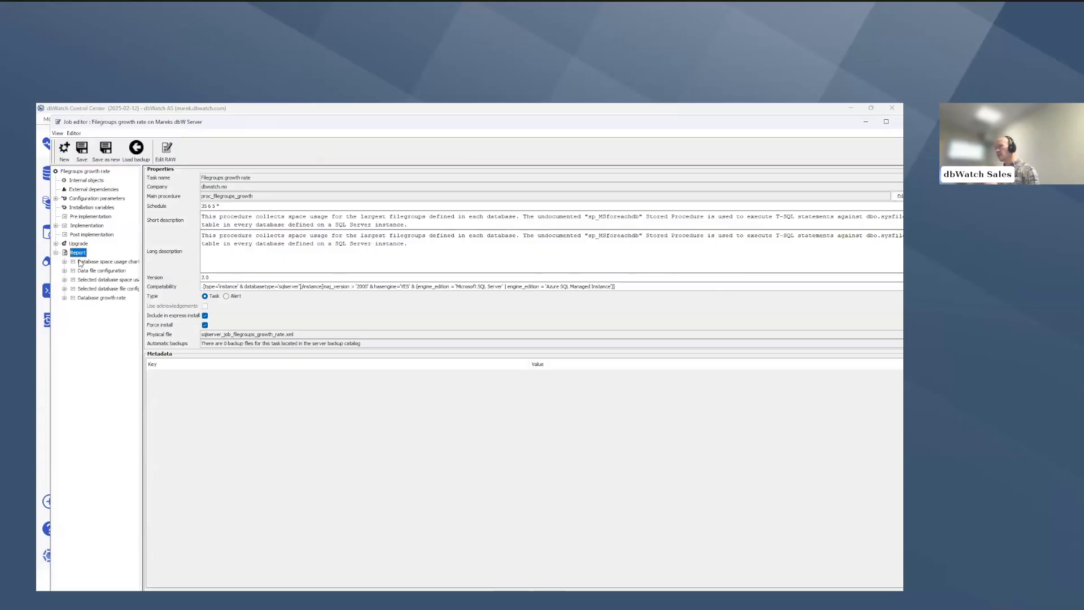
click(84, 262)
click(95, 271)
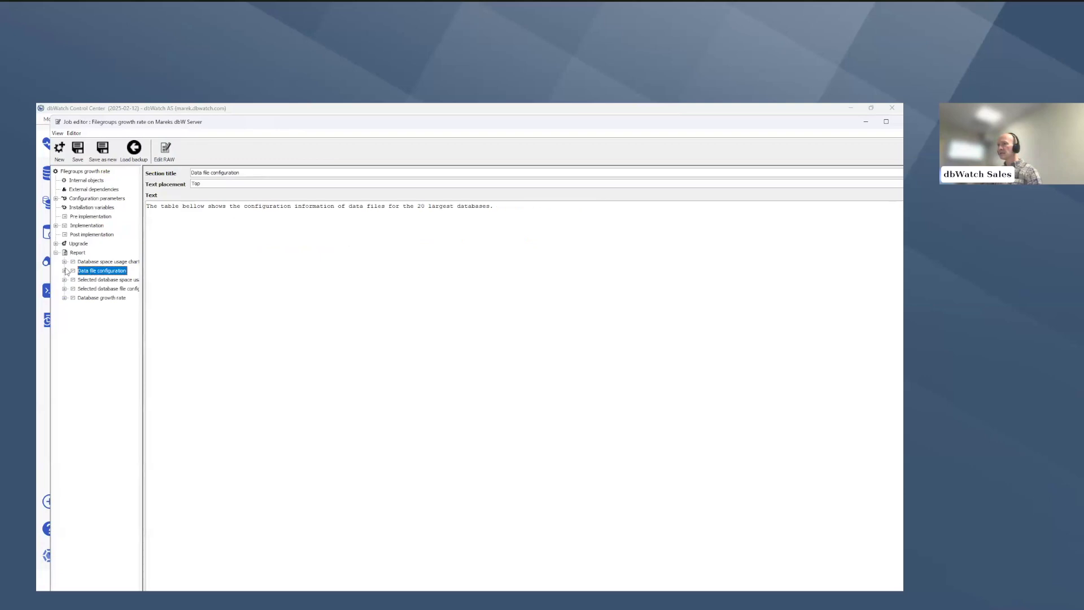
Step: Inspect the query, result set and presentation settings of the Database space usage chart section
click(65, 262)
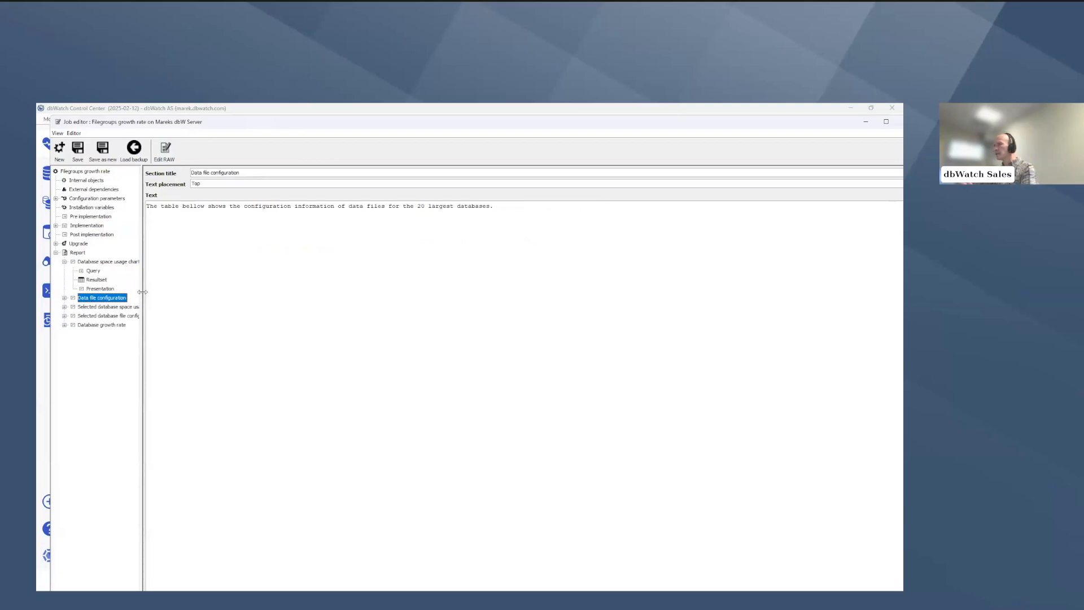
click(93, 272)
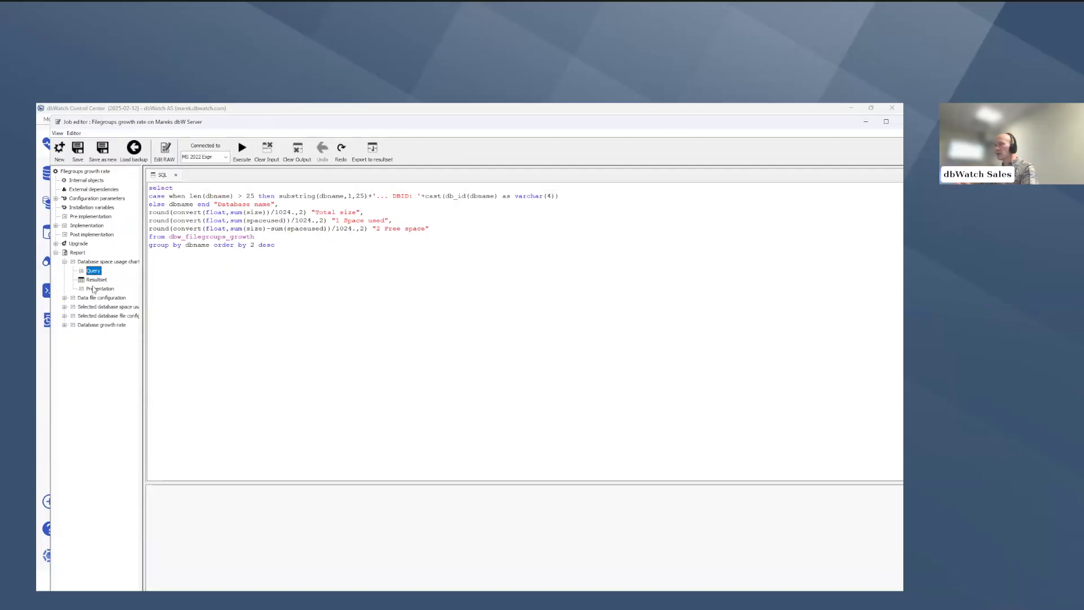
click(96, 280)
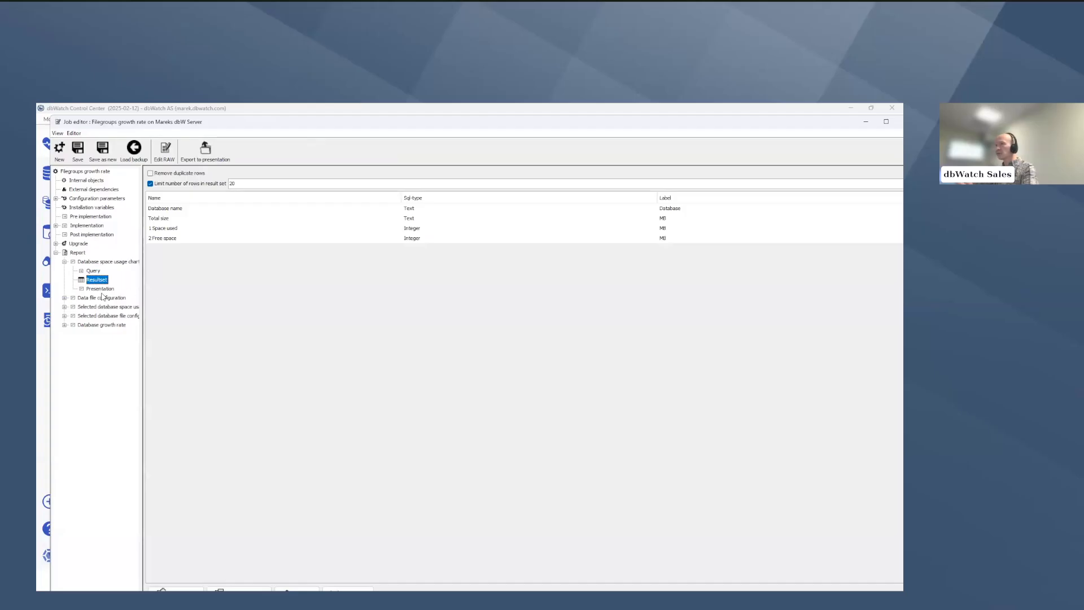
click(101, 289)
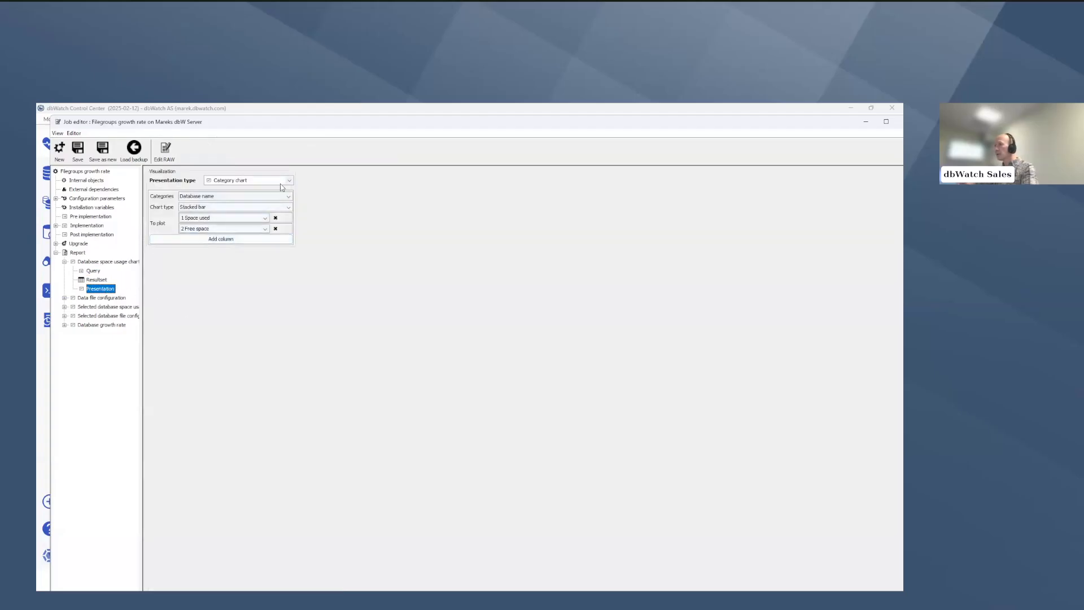
Step: Inspect the Data file configuration presentation and the selected database space usage query and presentation, and expand the selected database file configuration section
click(64, 298)
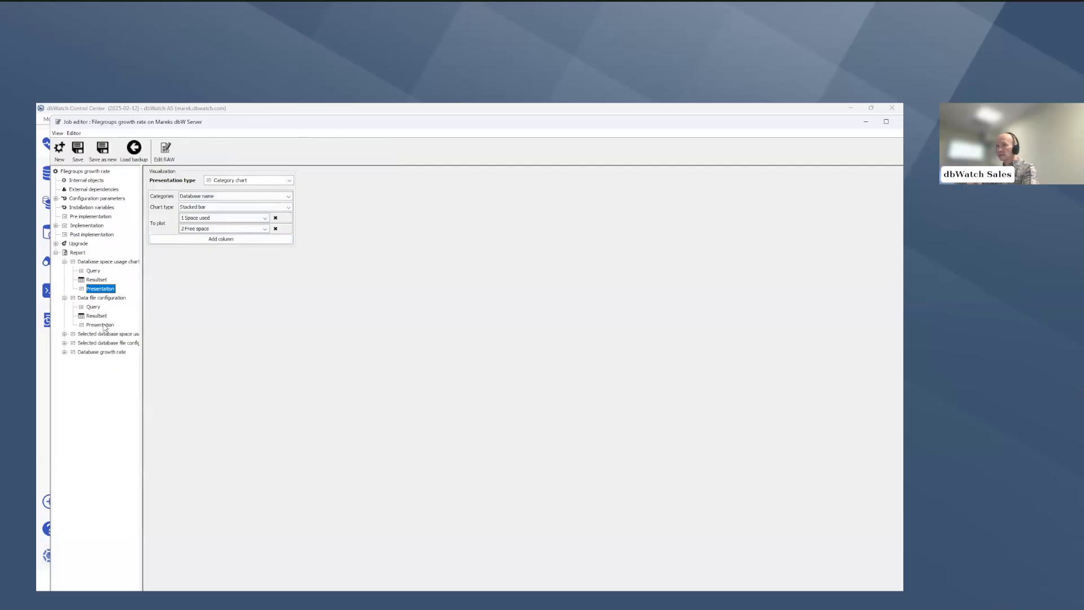
click(101, 326)
click(65, 334)
click(90, 343)
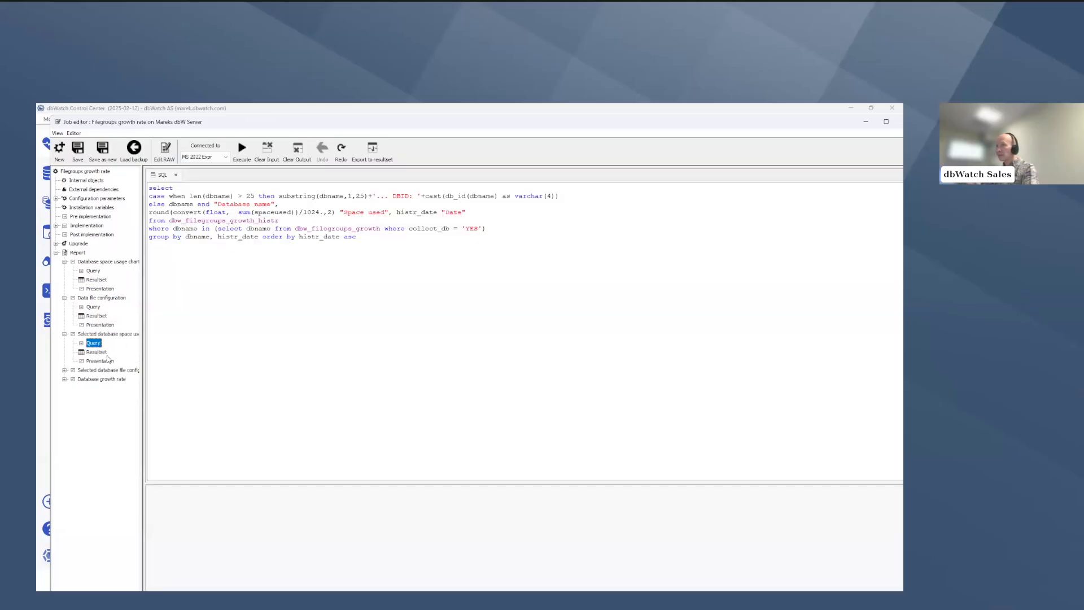
click(104, 361)
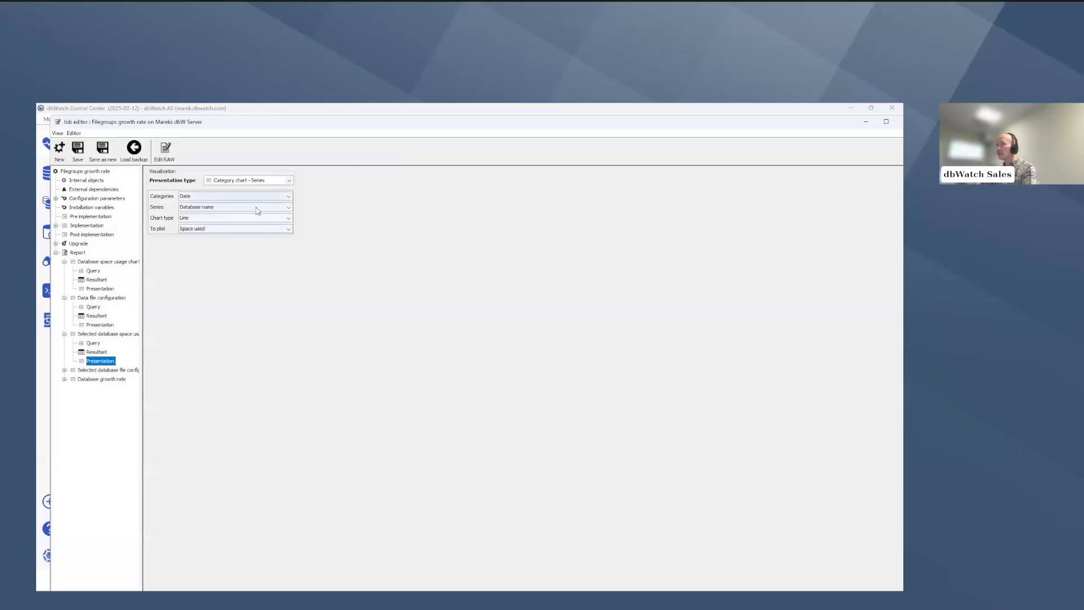
click(65, 370)
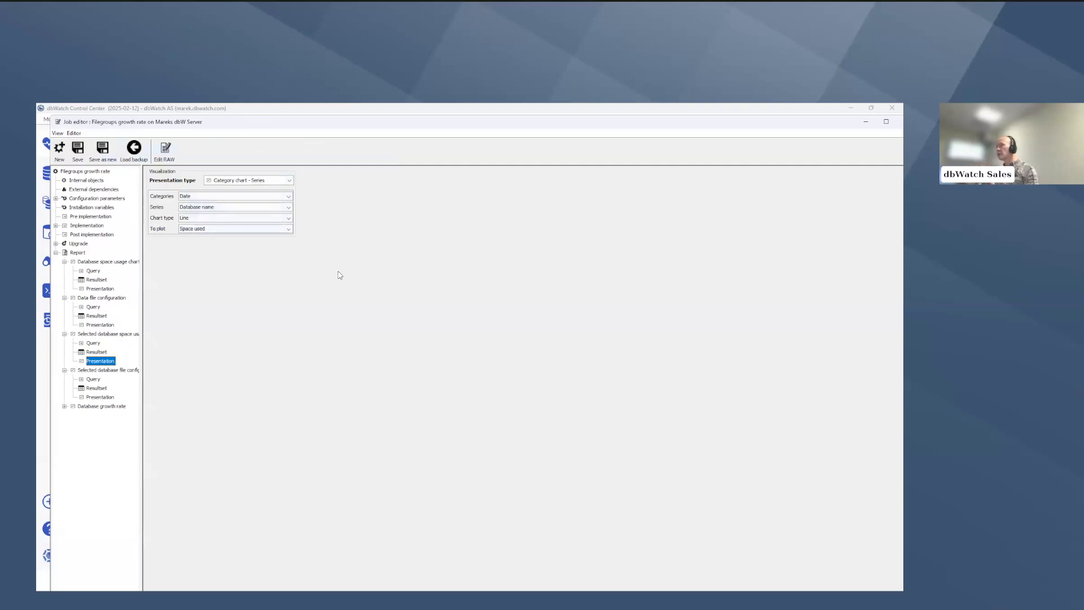
Step: Check the options offered for the job's Report node and its Database space usage chart section
click(77, 253)
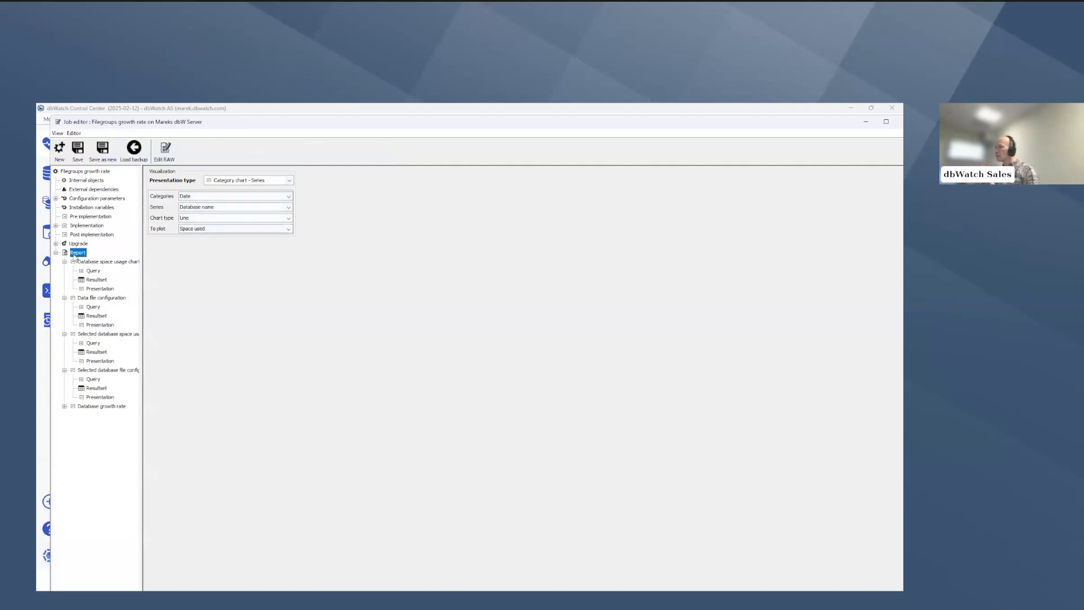
click(86, 298)
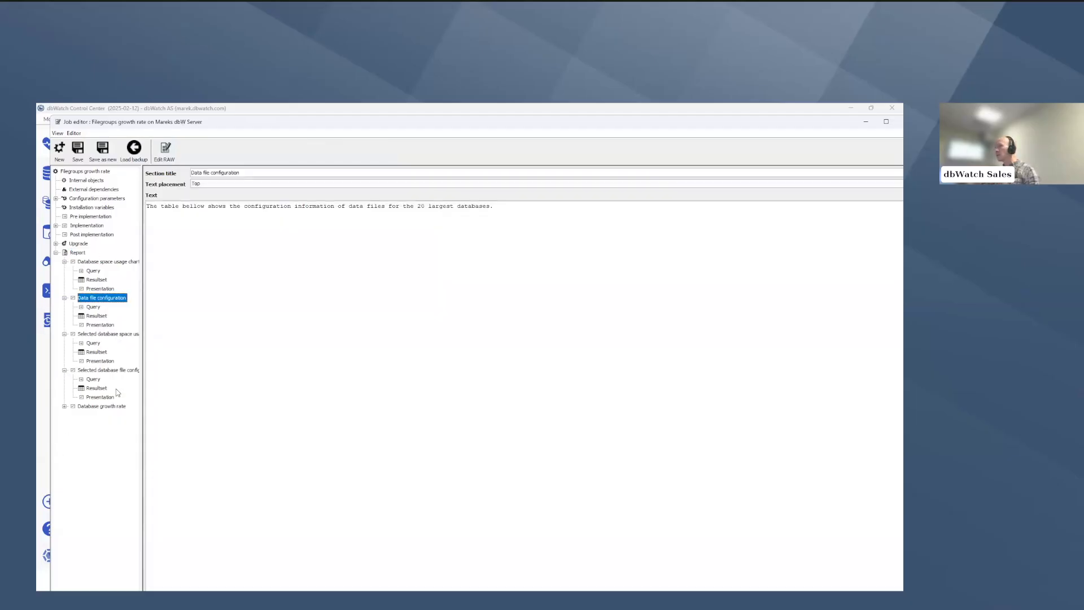
right_click(85, 263)
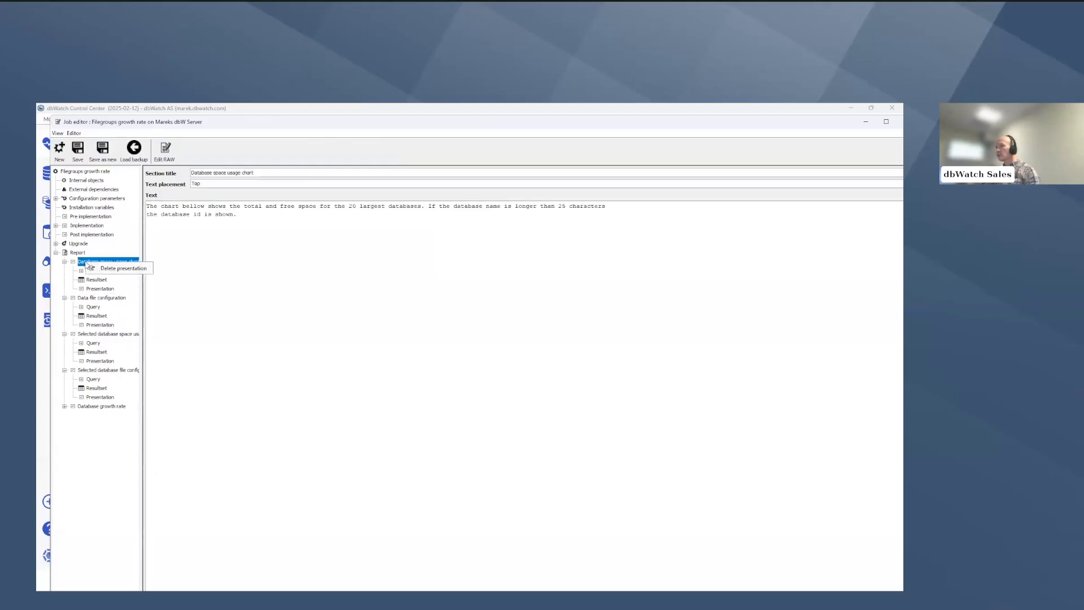
click(80, 254)
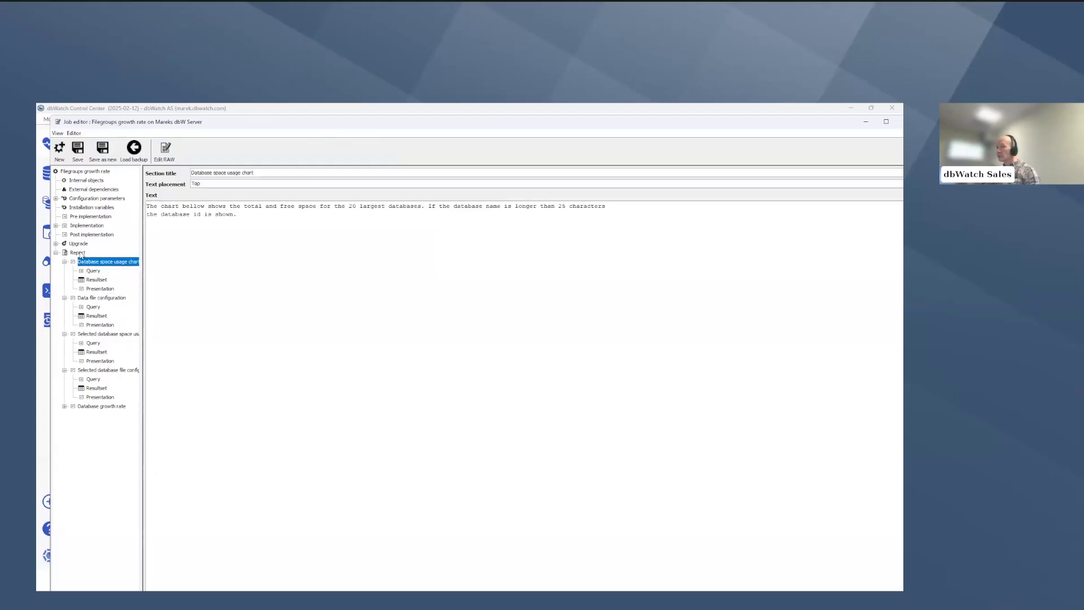
right_click(86, 262)
click(77, 254)
right_click(76, 253)
click(71, 252)
right_click(68, 253)
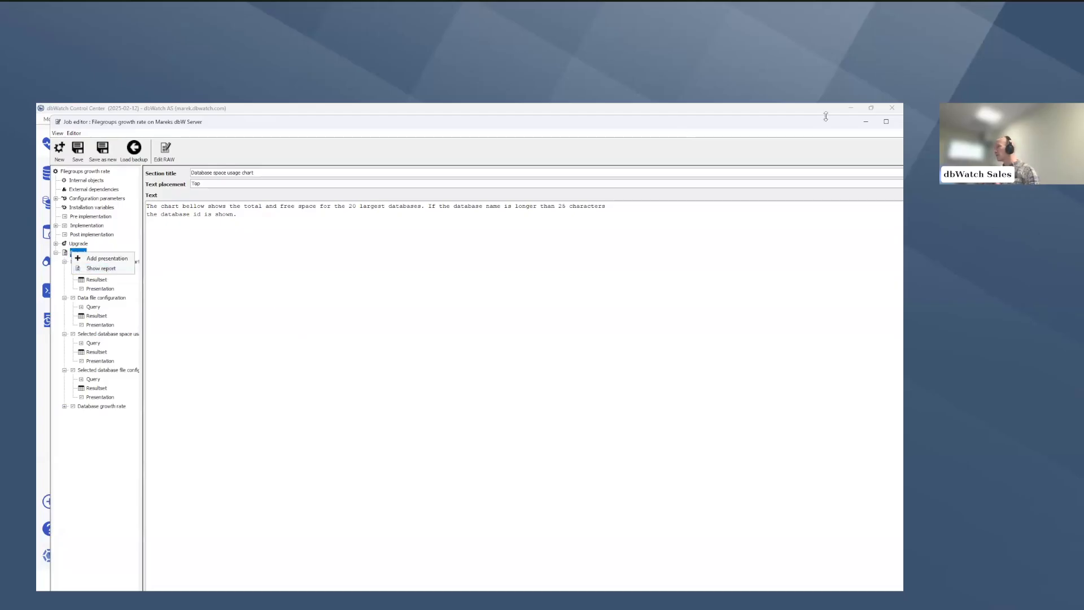
Step: Close the job editor without saving changes and select the Database growth rate (detailed) job on MS 2022 Expr
drag(825, 124, 741, 134)
click(822, 134)
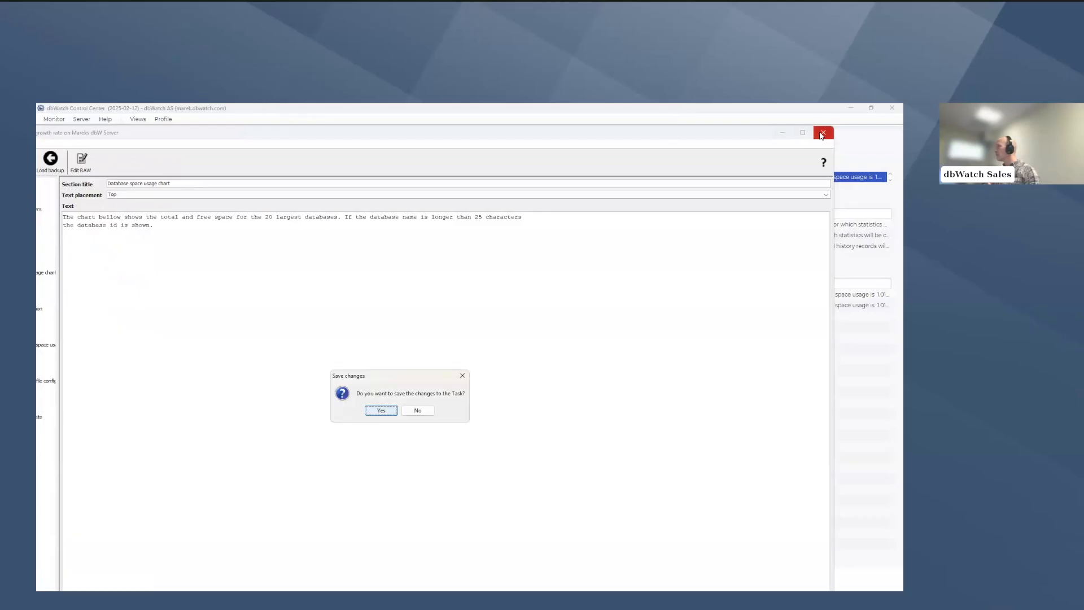
click(416, 410)
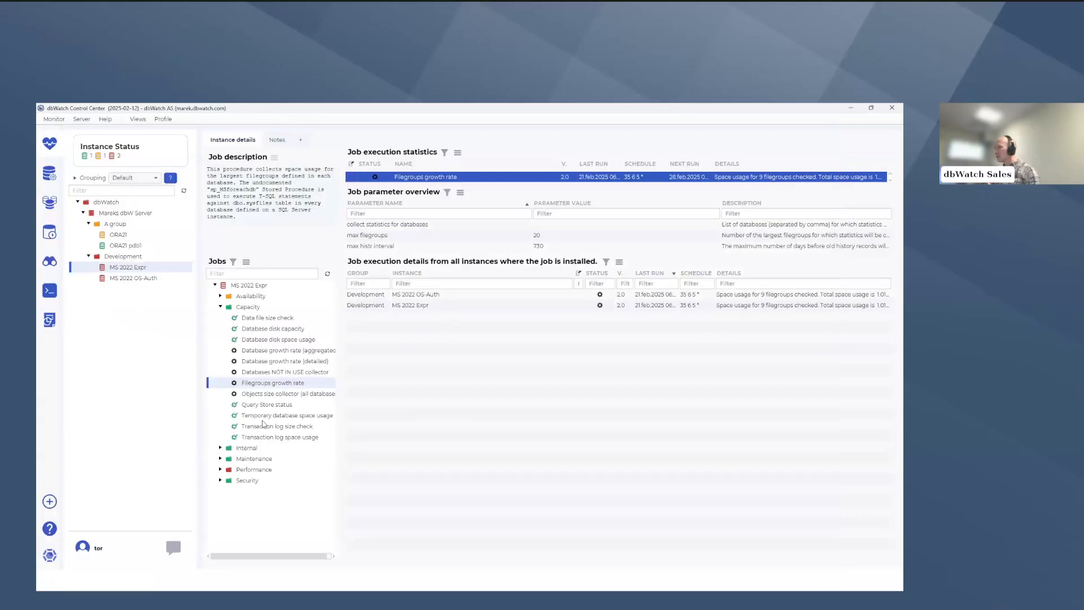
click(268, 362)
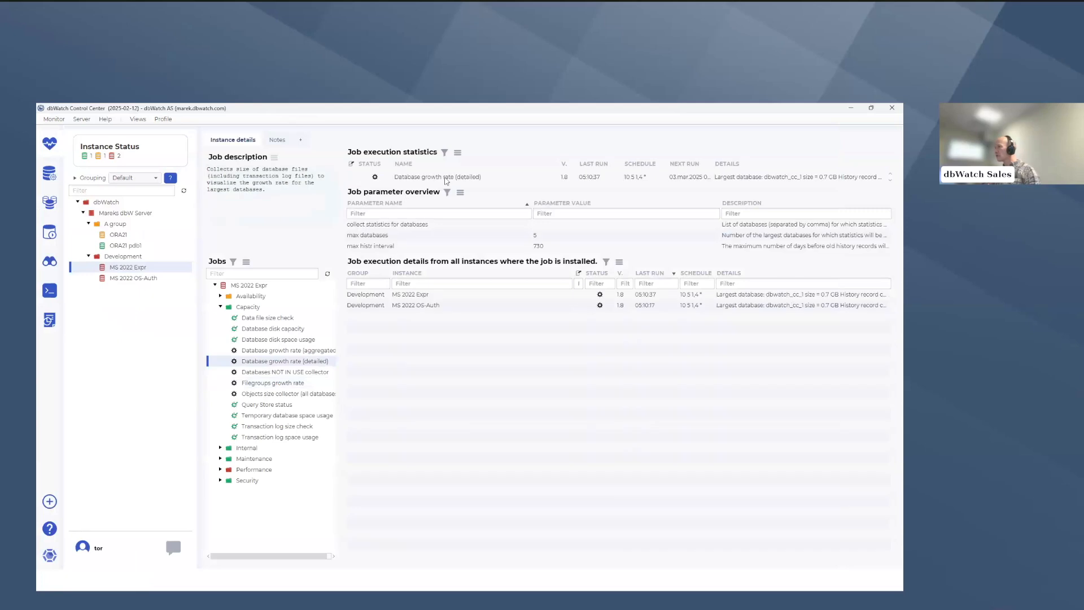
right_click(446, 178)
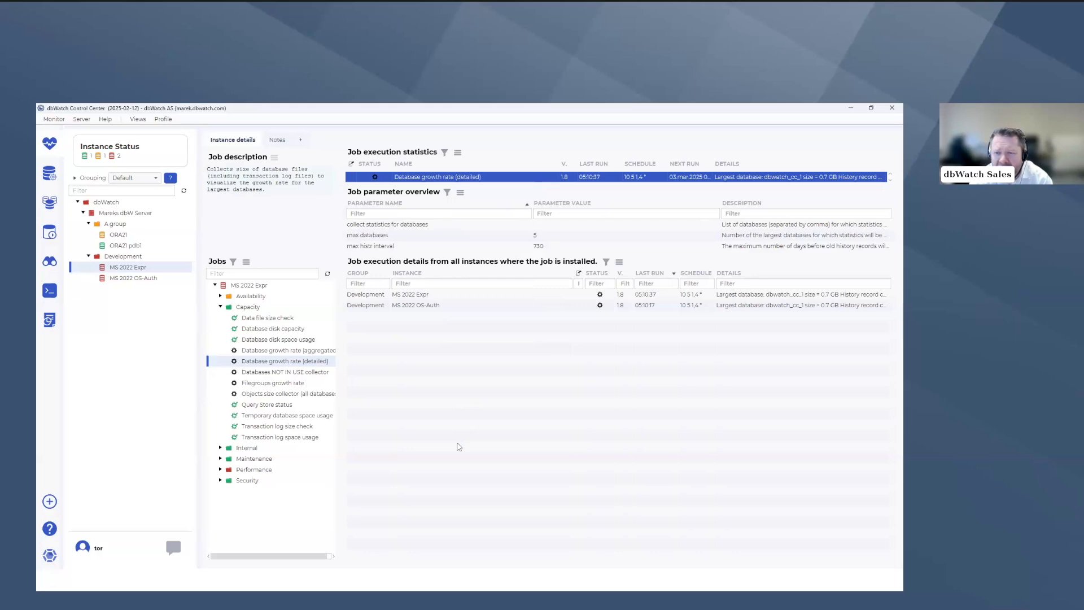
Step: Open the Health check report for MS SQL Server template for editing
click(81, 120)
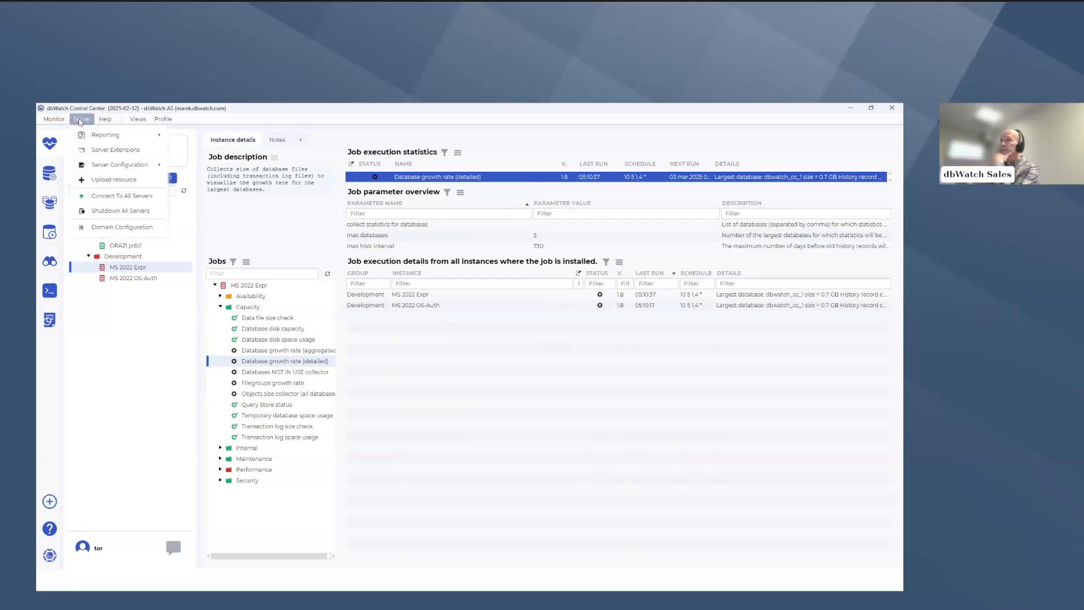
mouse_move(101, 137)
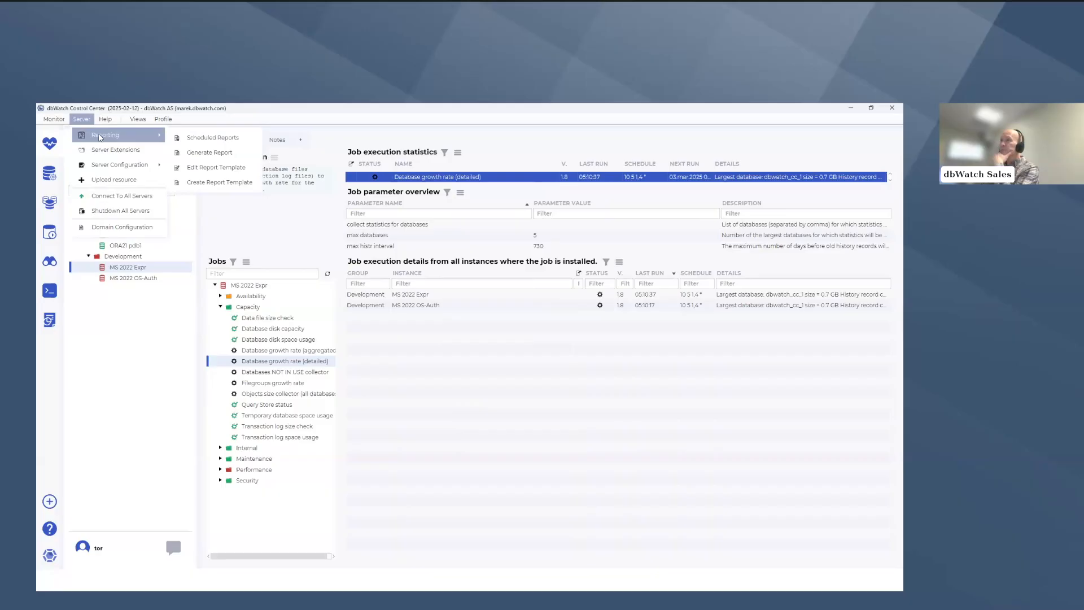
click(210, 169)
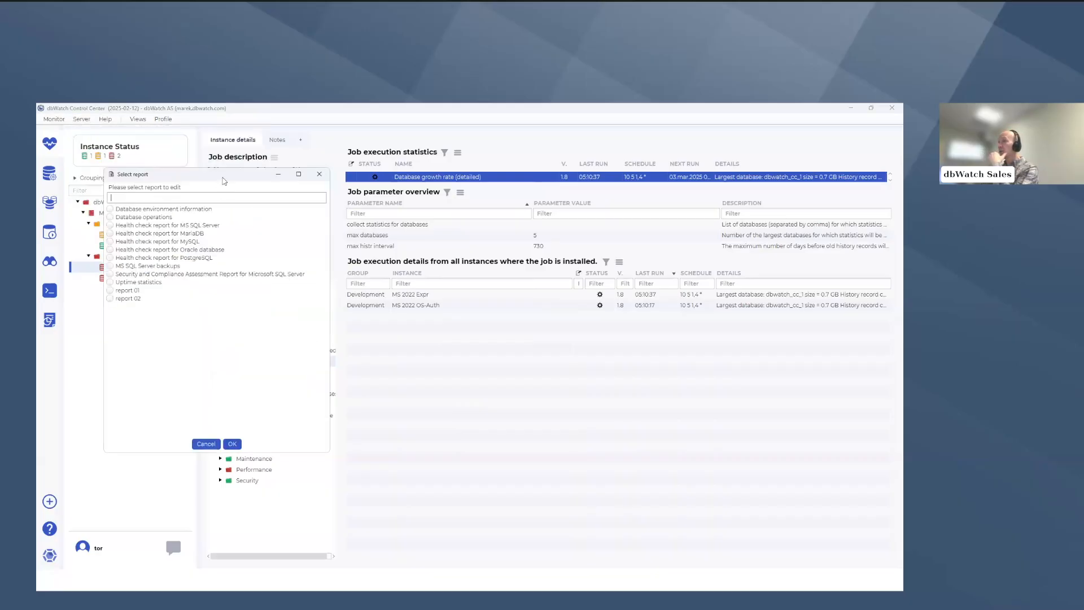
drag(224, 180, 537, 201)
click(432, 321)
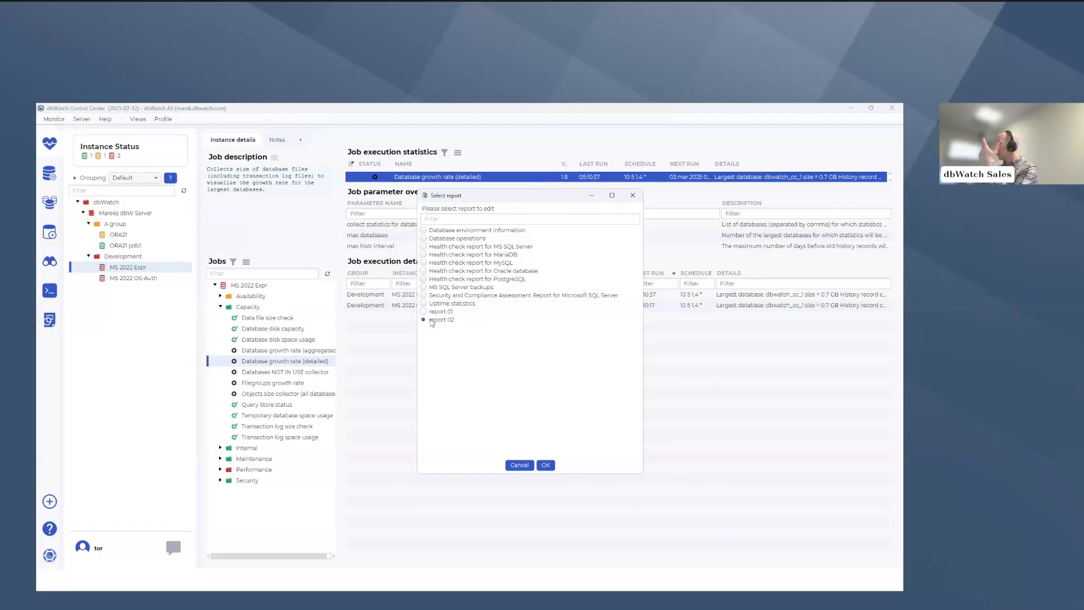
click(427, 312)
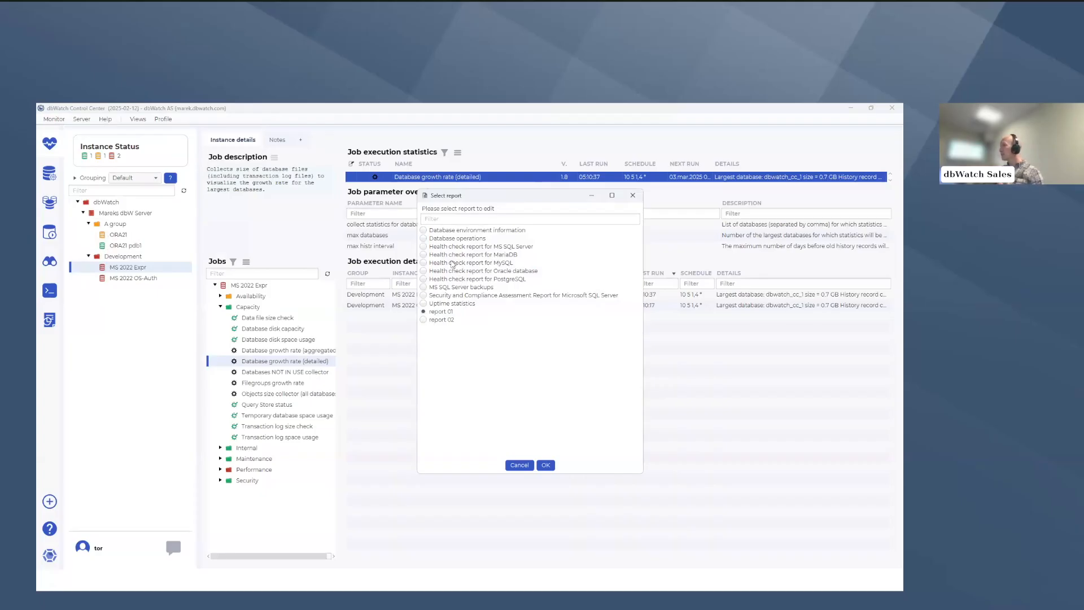
click(424, 247)
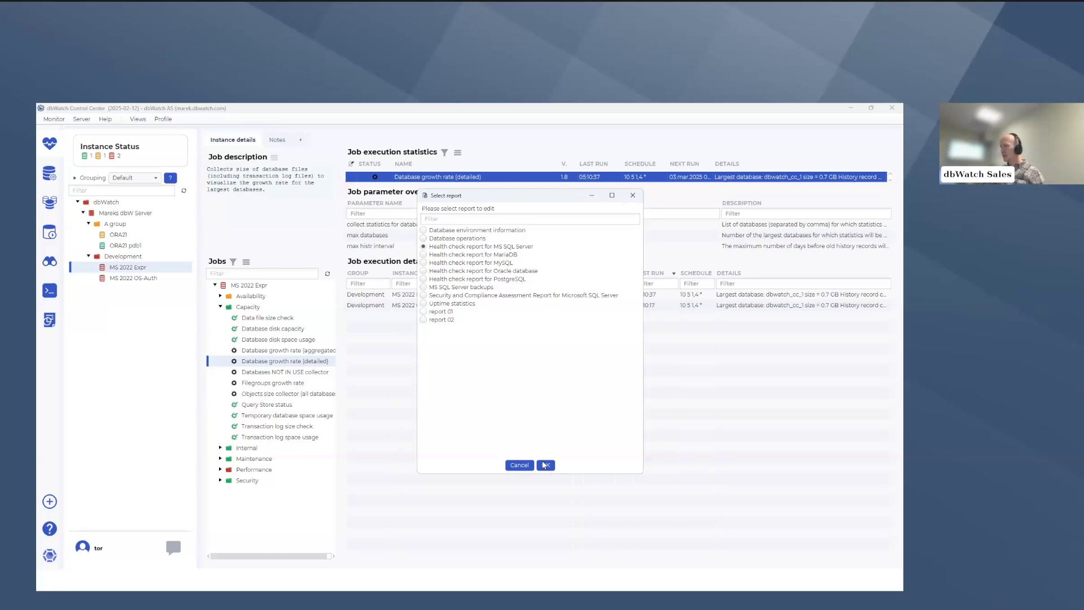
click(545, 466)
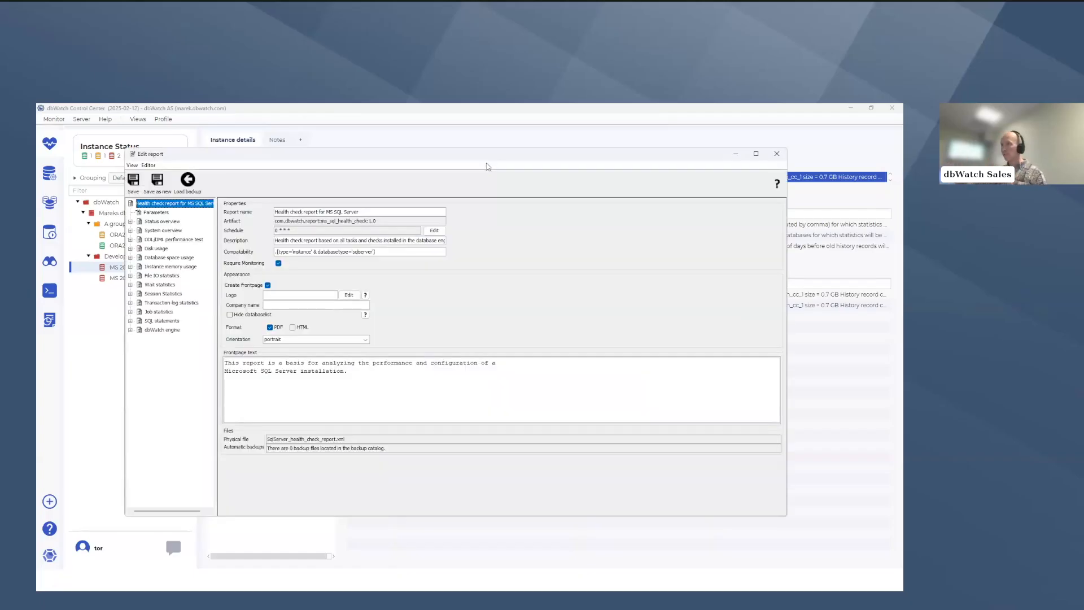
Step: Expand the Status overview, DDL/DML performance and Disk usage chapters, including the Disc usage section
click(130, 221)
click(130, 257)
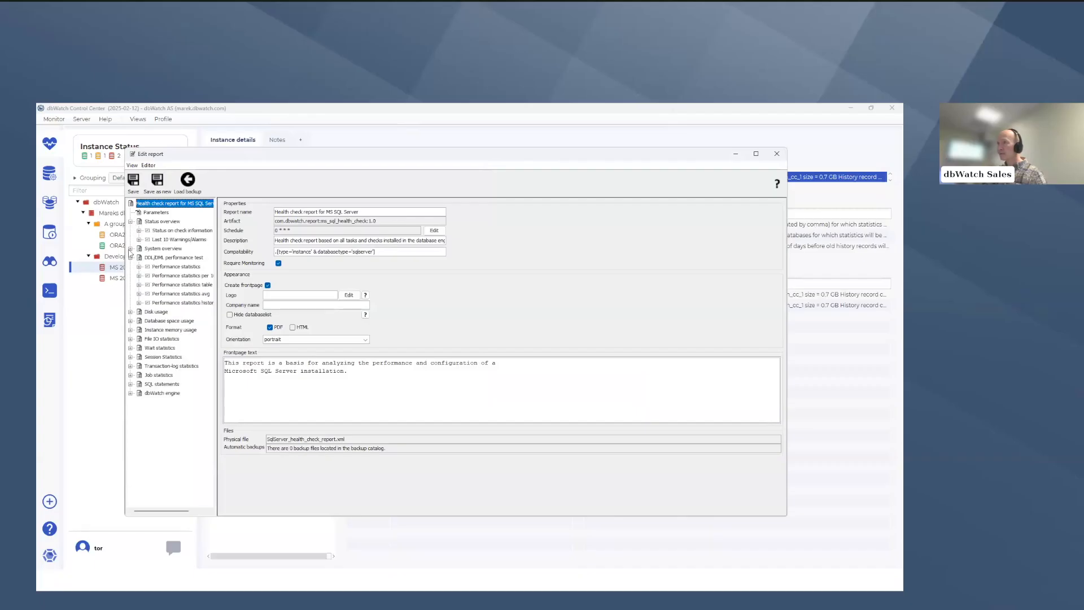
click(130, 312)
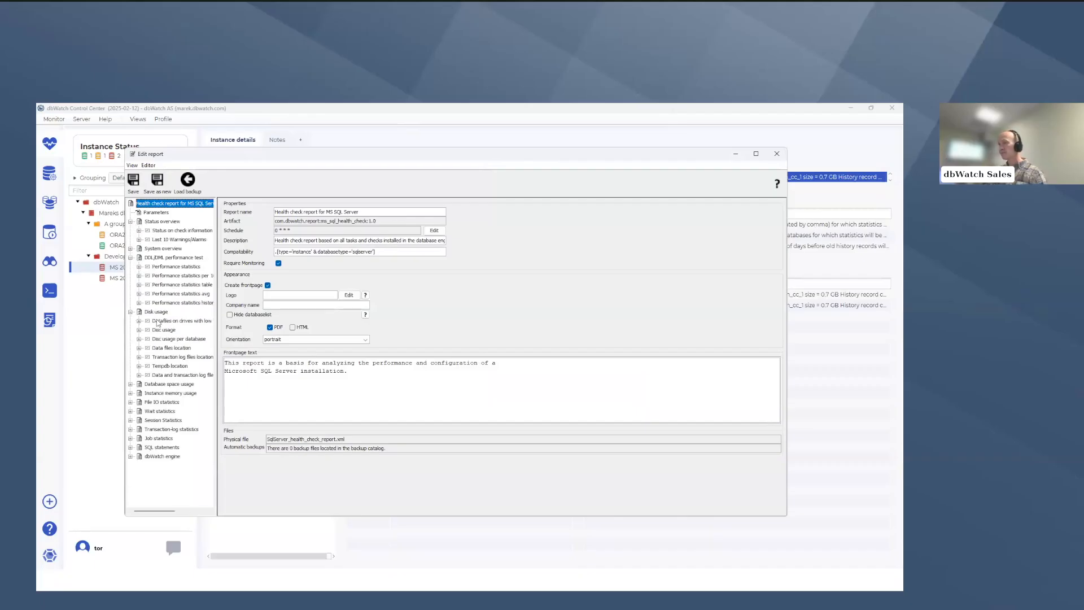
click(139, 330)
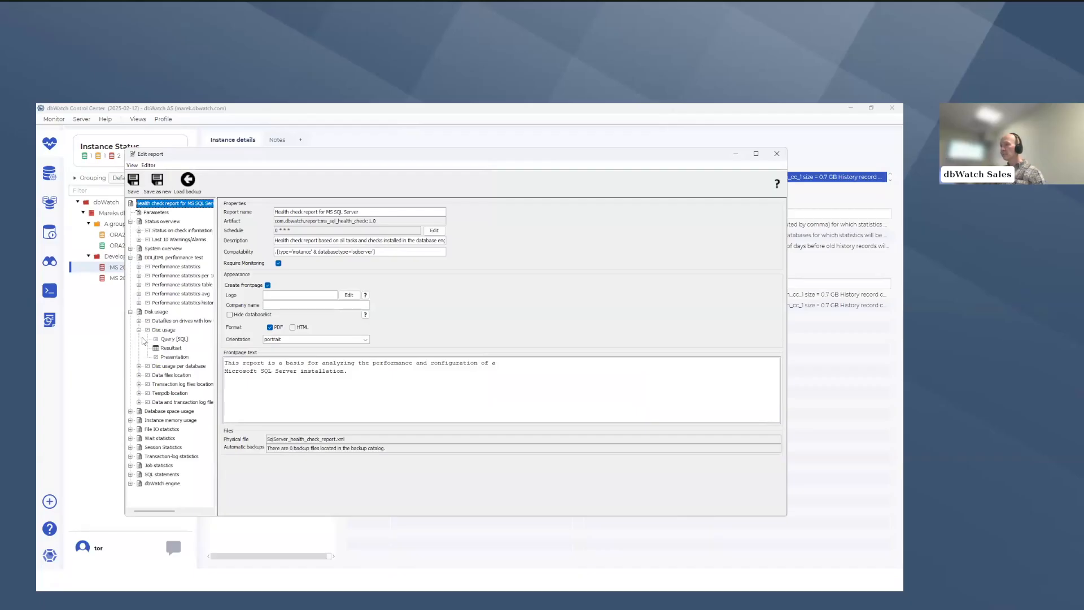
Step: Inspect the SQL query, section text and presentation settings of the Disc usage section
click(168, 340)
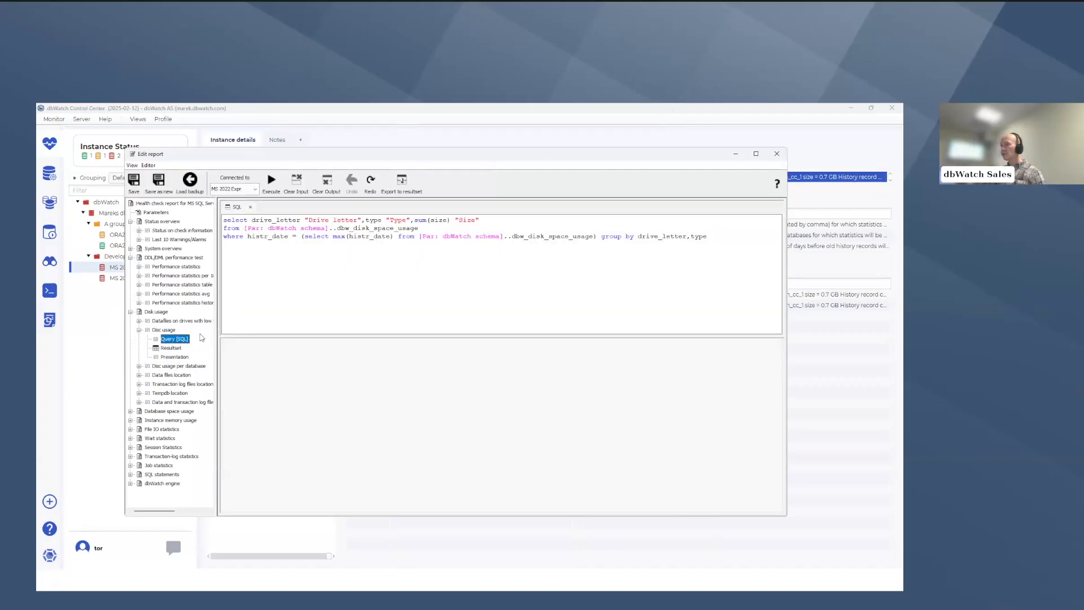
click(169, 331)
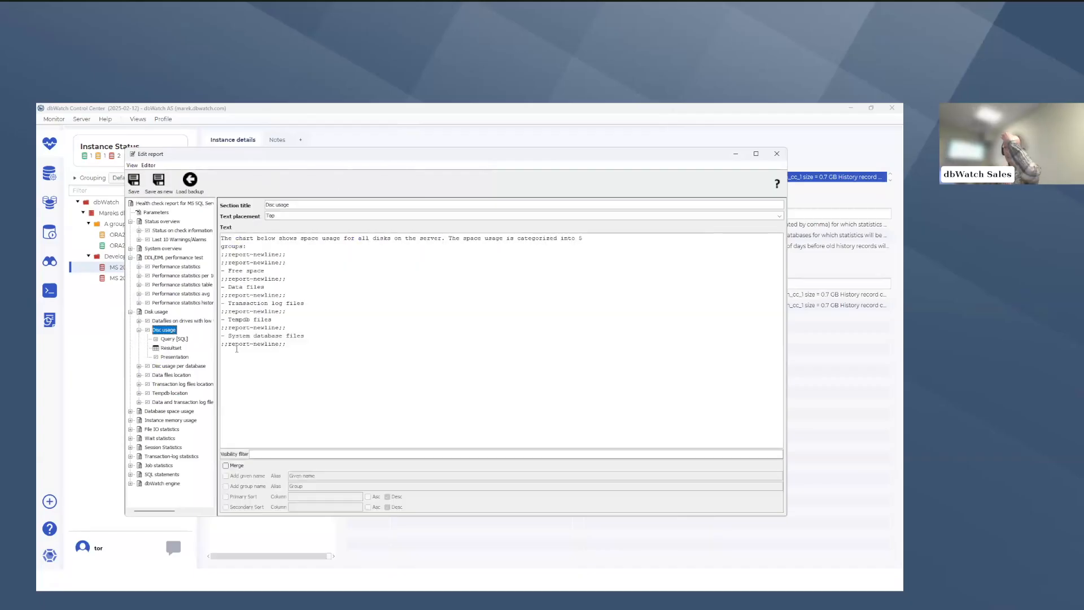
click(159, 348)
click(162, 340)
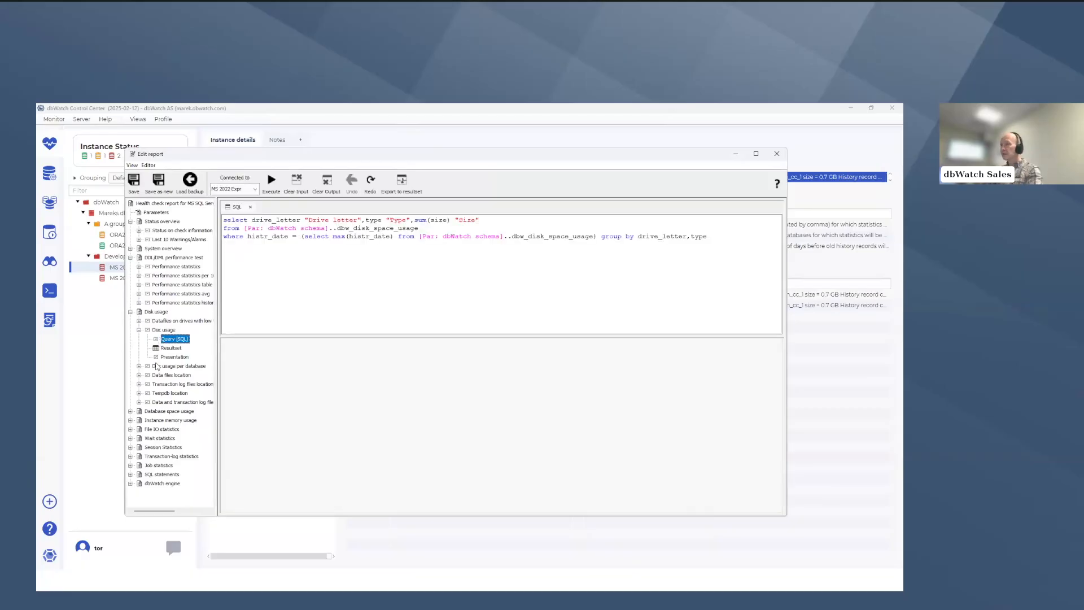
click(170, 357)
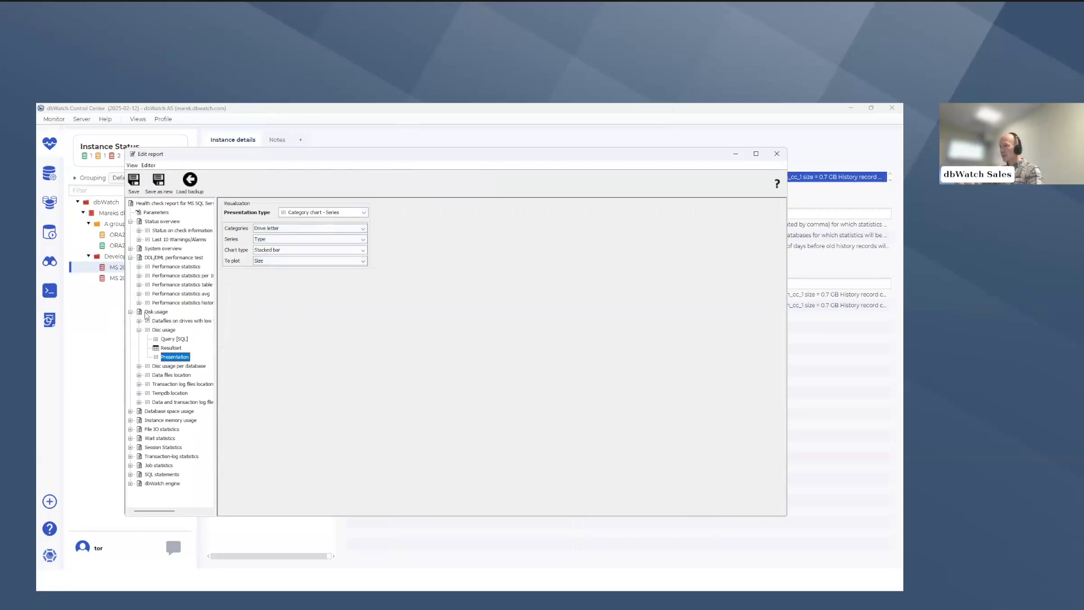
click(154, 330)
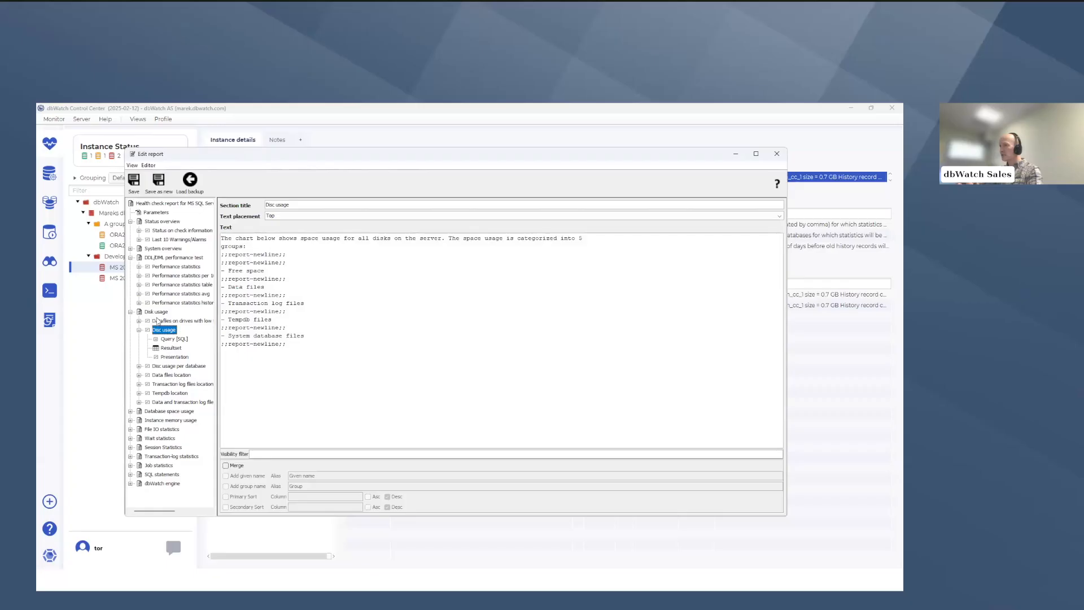
Step: View the section on datafiles on drives with low free space and close the report template editor
click(160, 320)
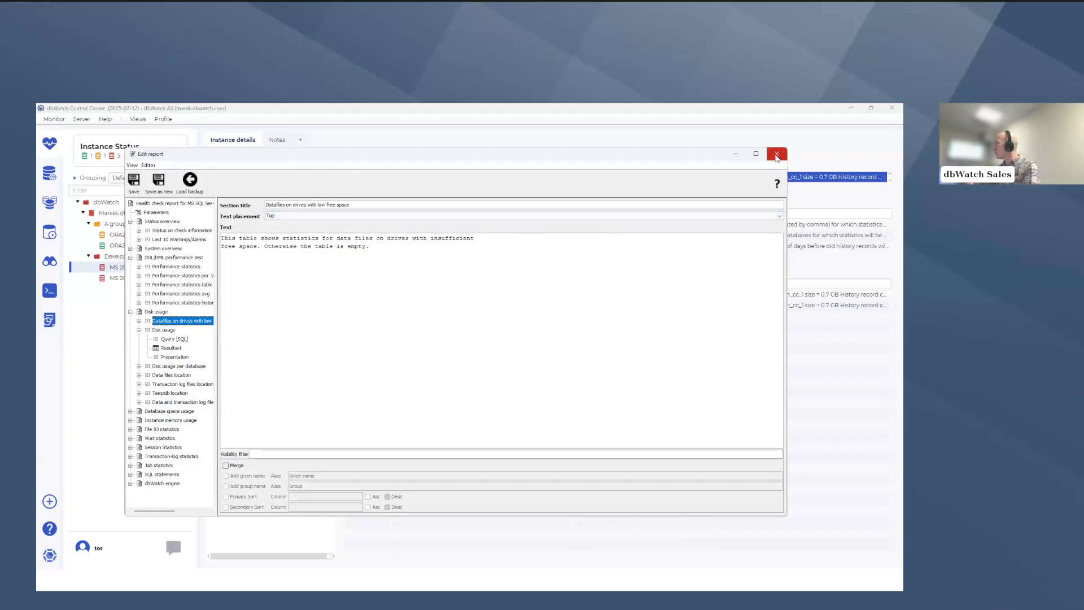
click(776, 154)
click(514, 332)
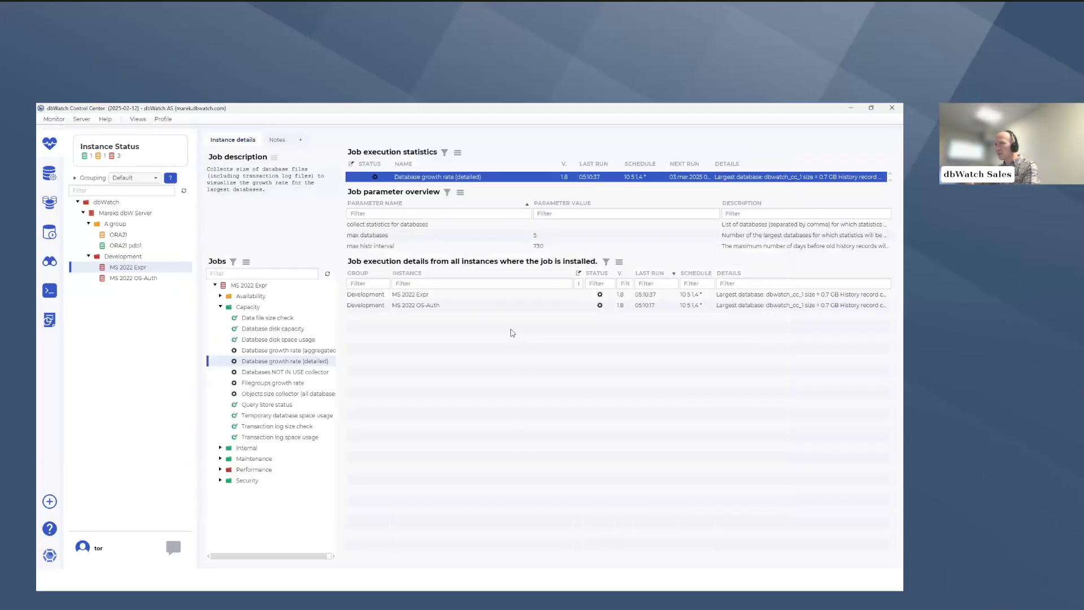
Step: Open the Database operations report template for editing
click(79, 119)
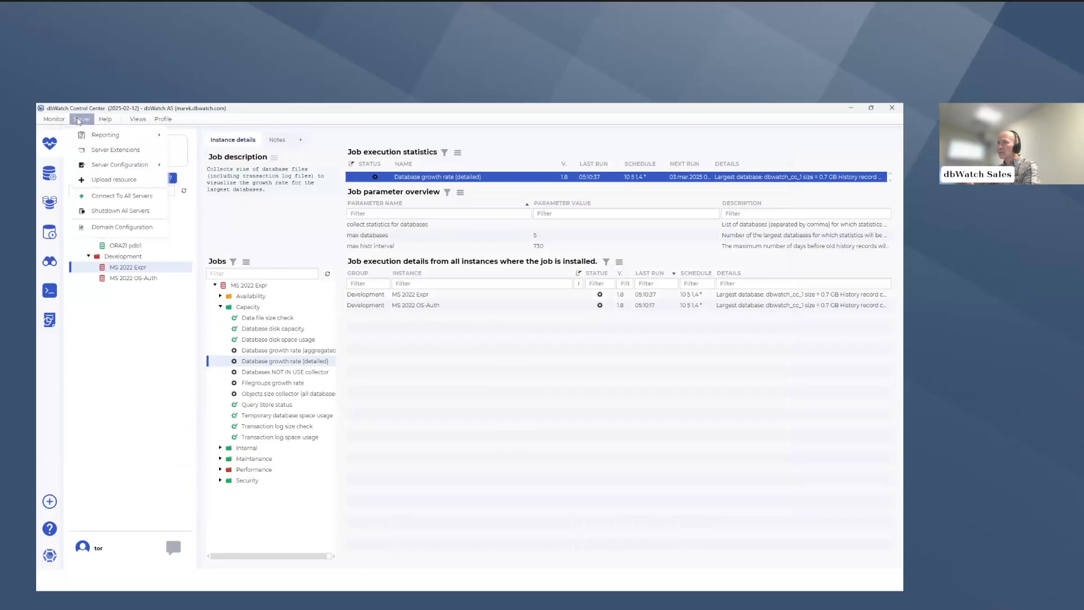
mouse_move(110, 138)
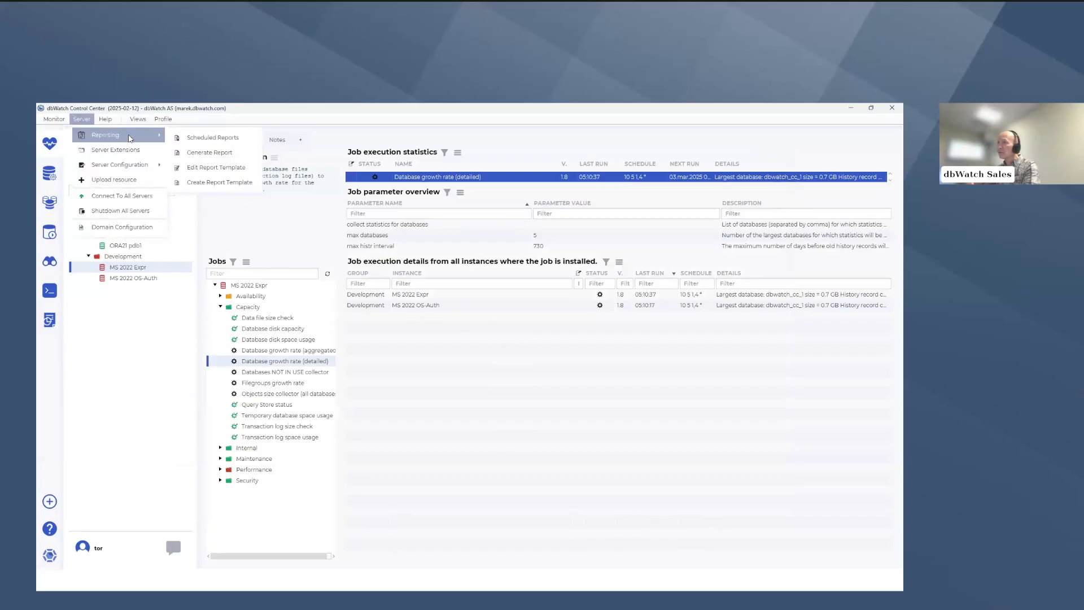
click(211, 167)
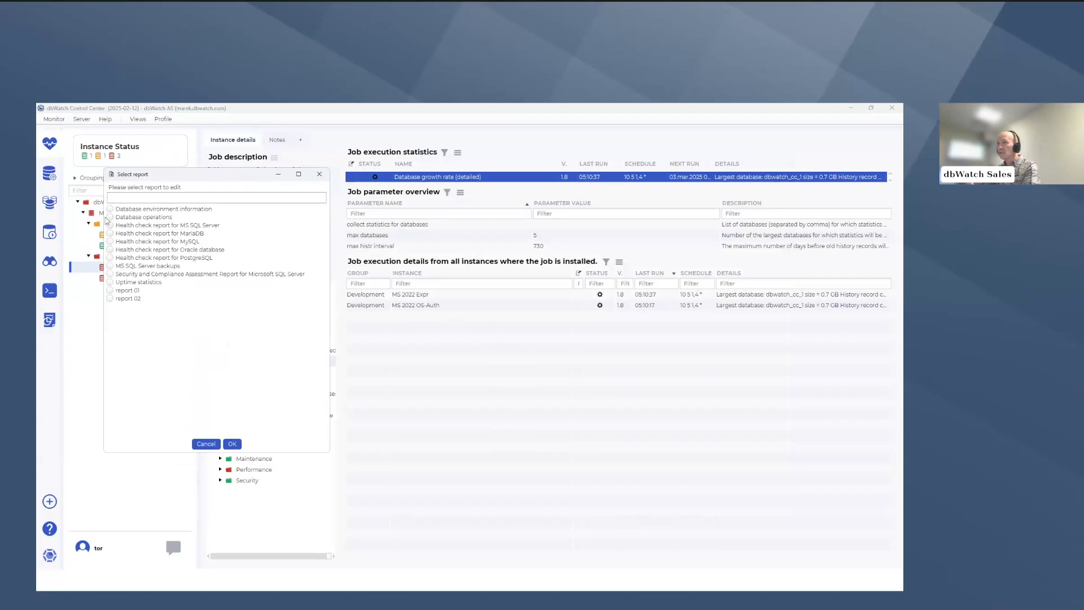
click(110, 217)
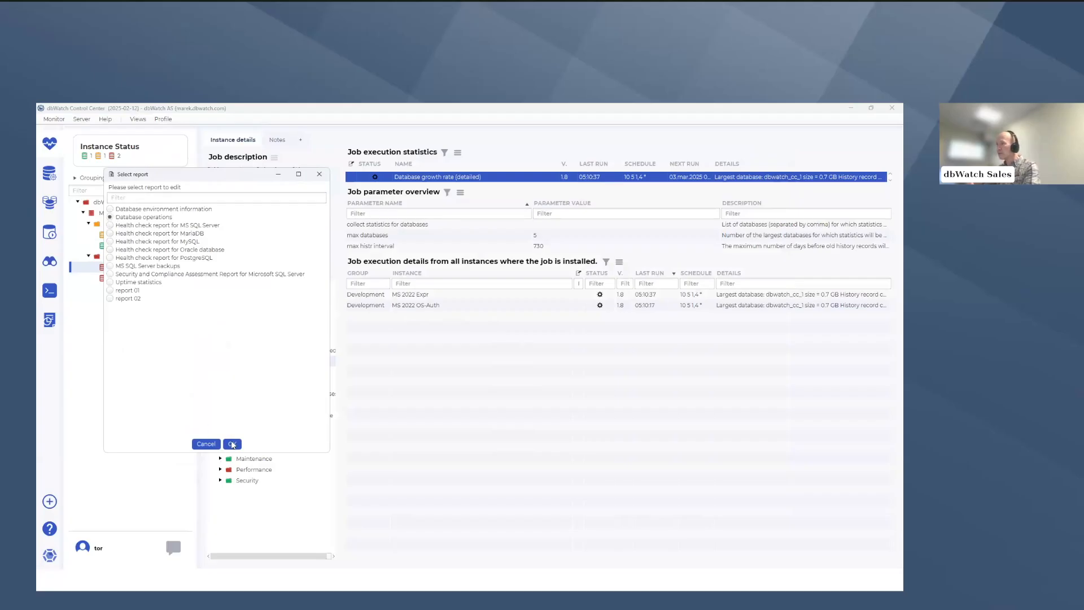
click(232, 444)
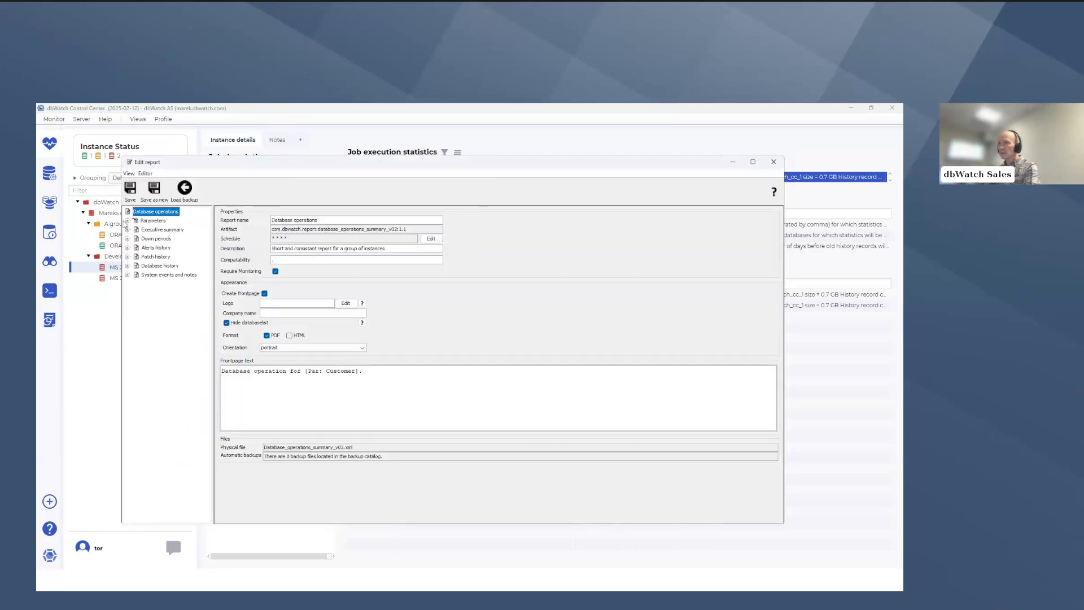
Step: Review the Database operations report's parameters and expand the Alerts per instance section under Alerts history
click(127, 221)
click(153, 220)
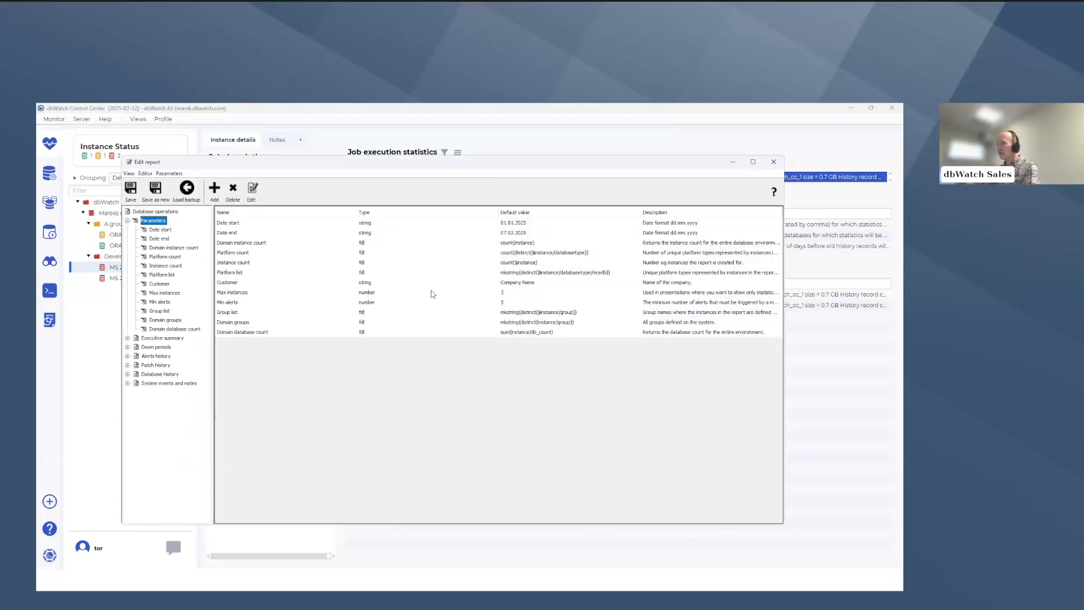
click(382, 244)
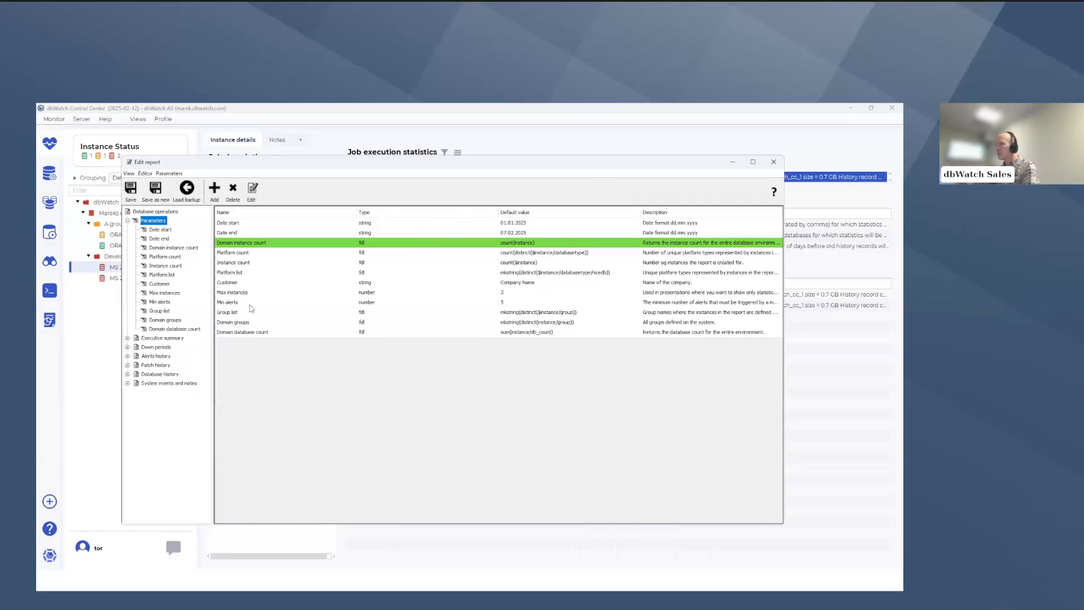
click(127, 356)
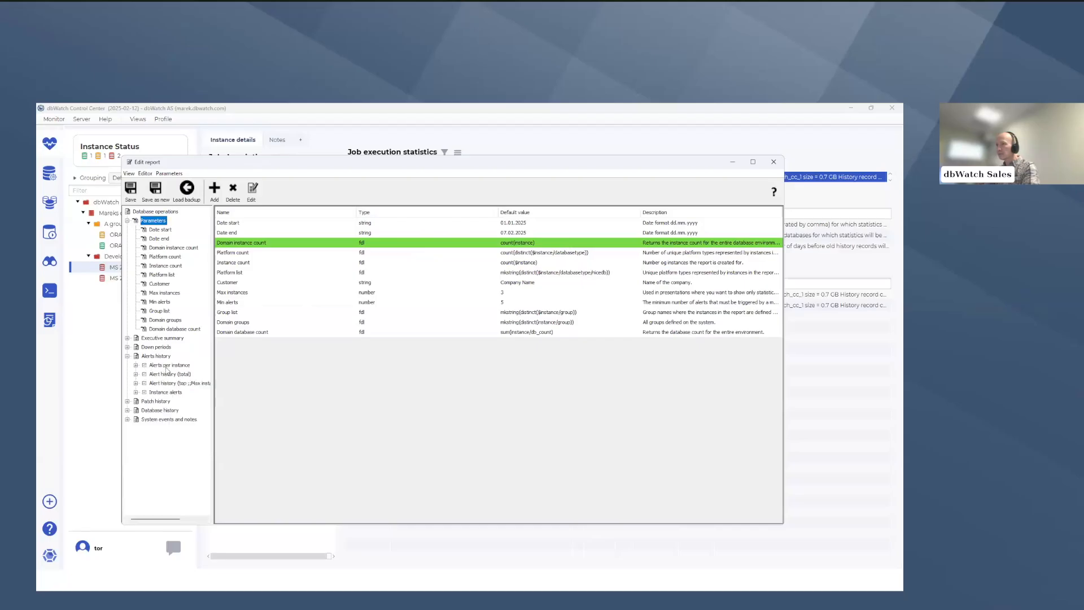
click(135, 366)
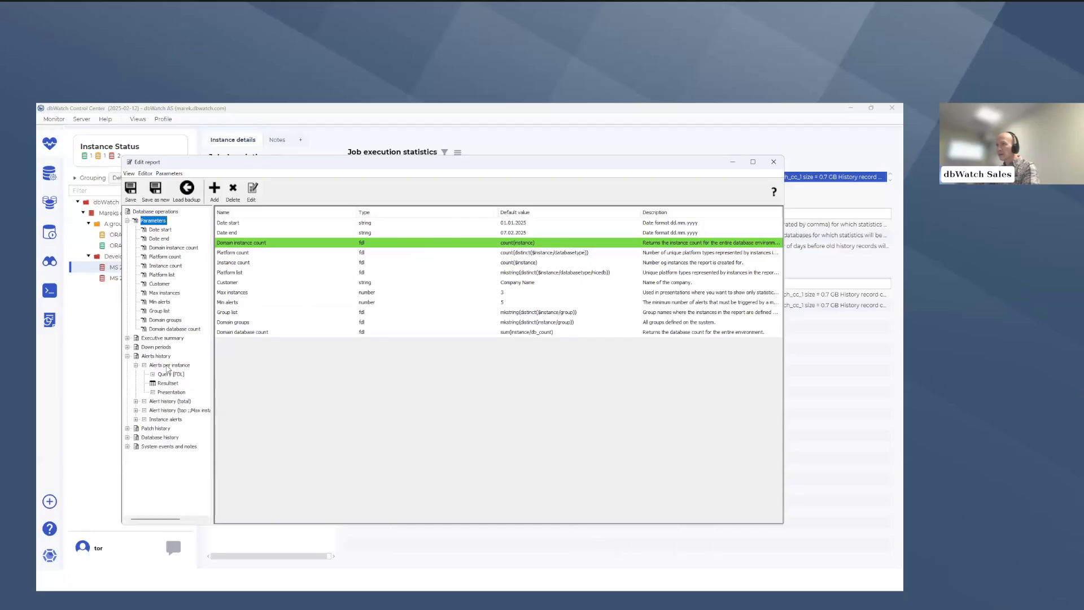
Step: Inspect the text, FDL query and presentation settings of the Alert history (total) section, and open the FDL console
click(154, 402)
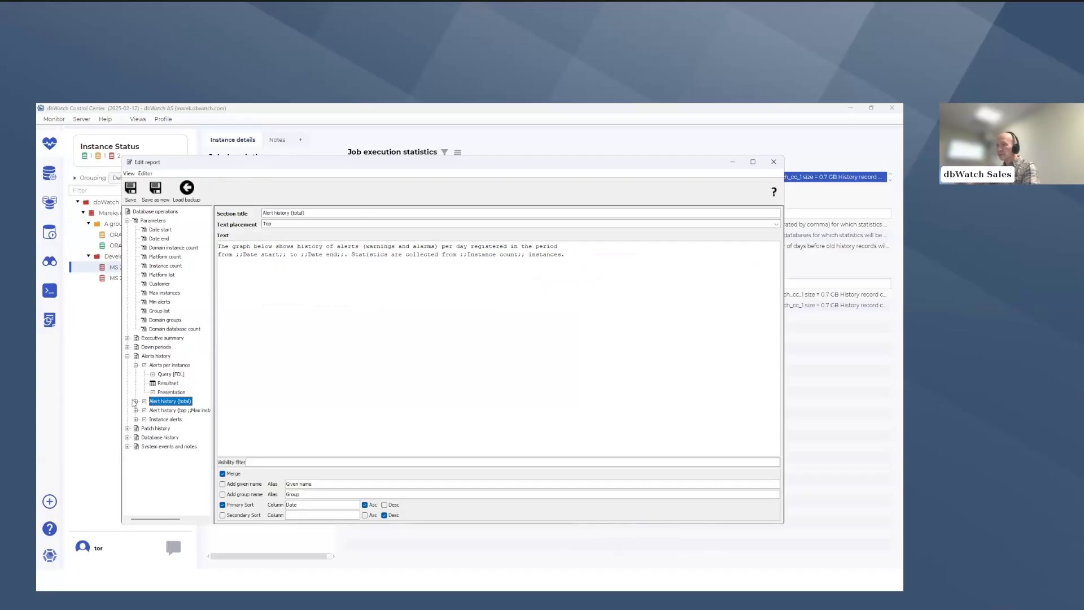
click(135, 402)
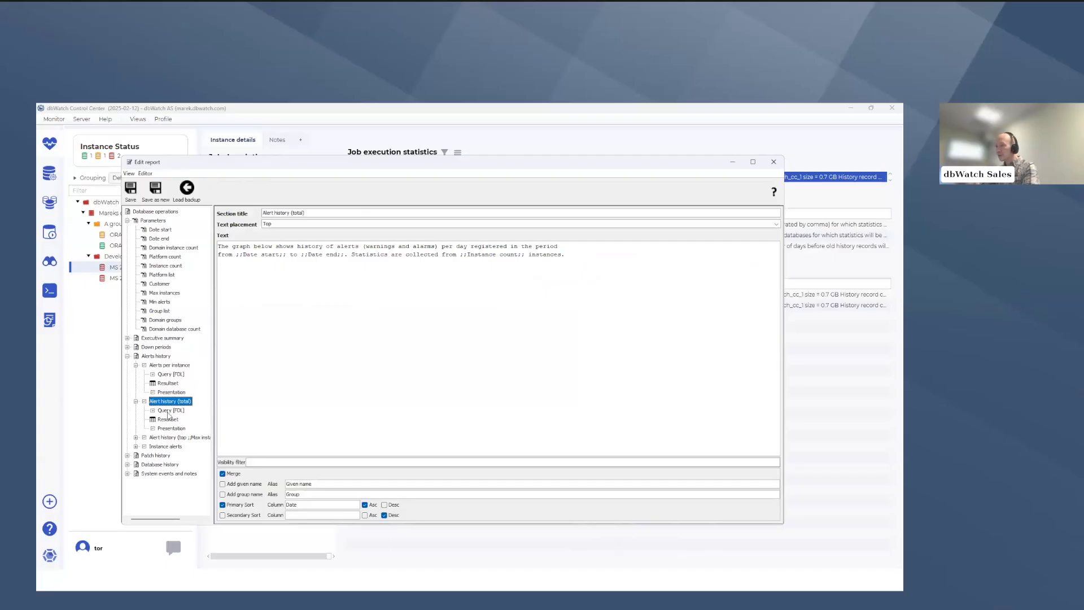
click(168, 411)
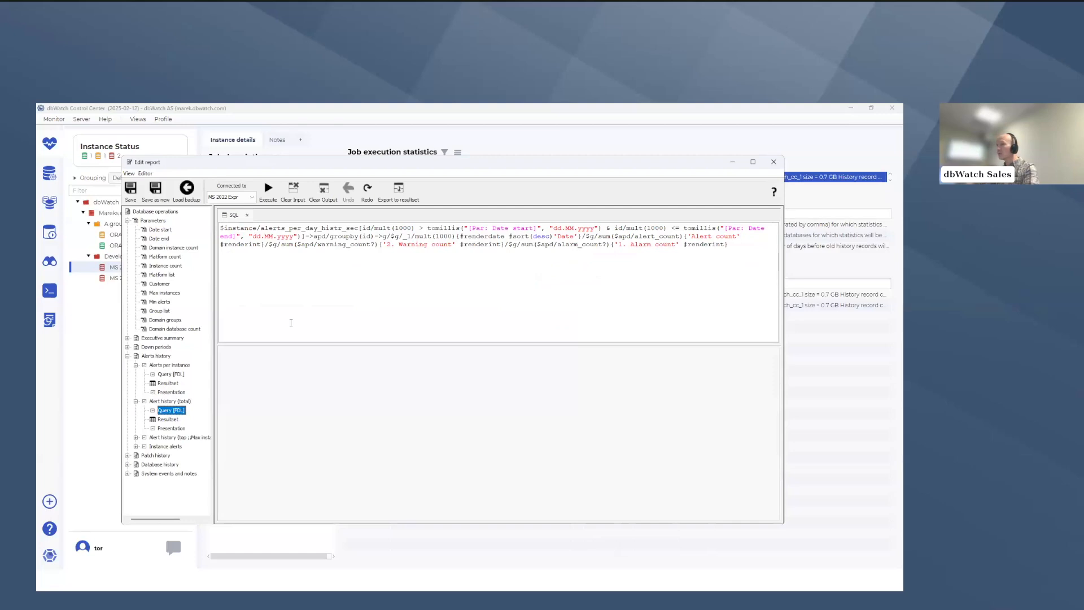
click(184, 429)
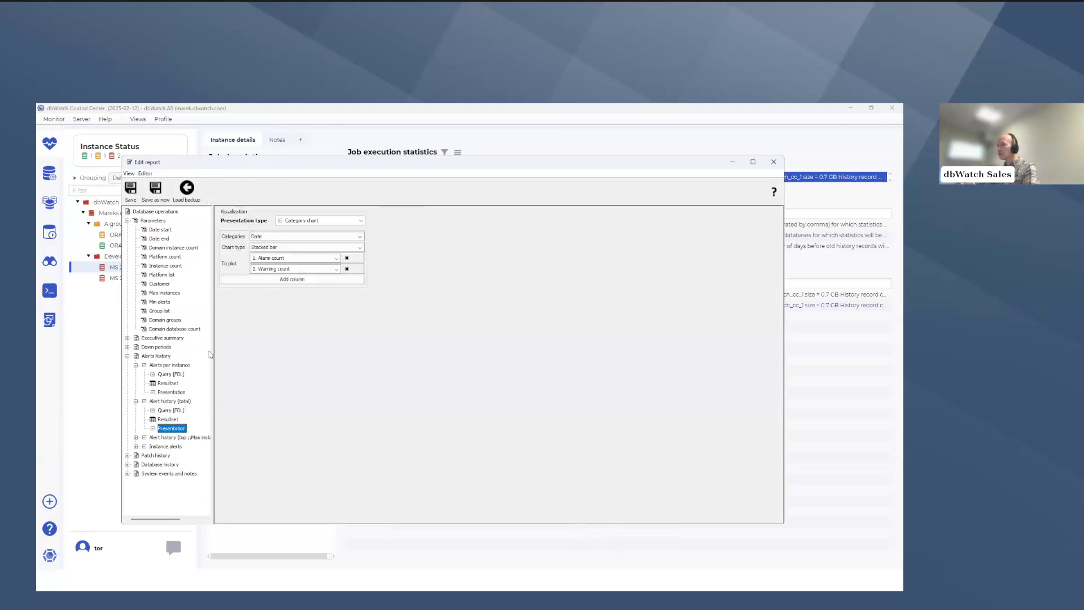
click(177, 410)
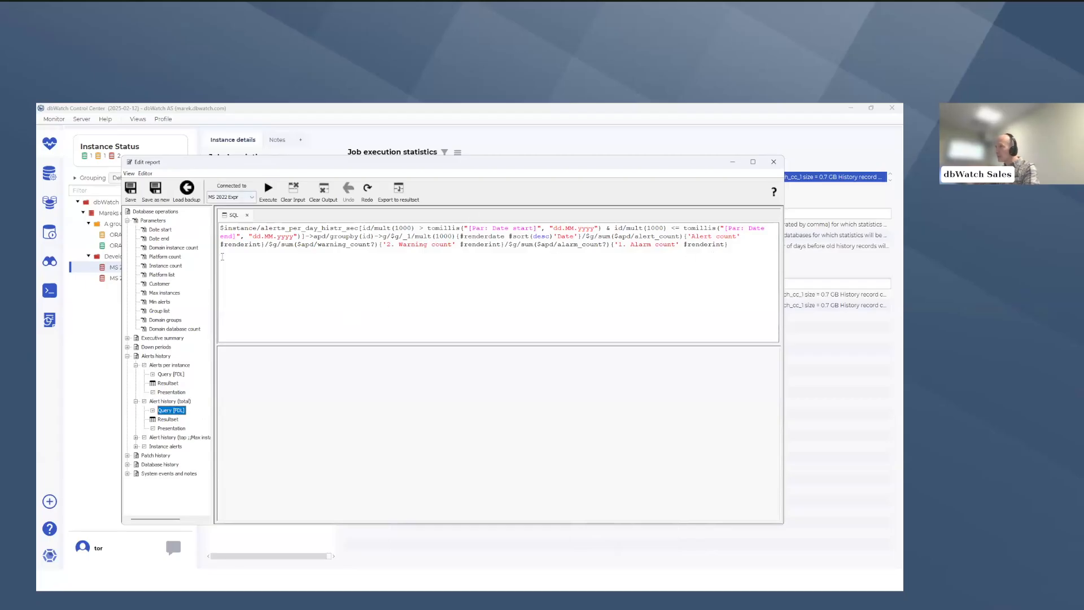
click(56, 290)
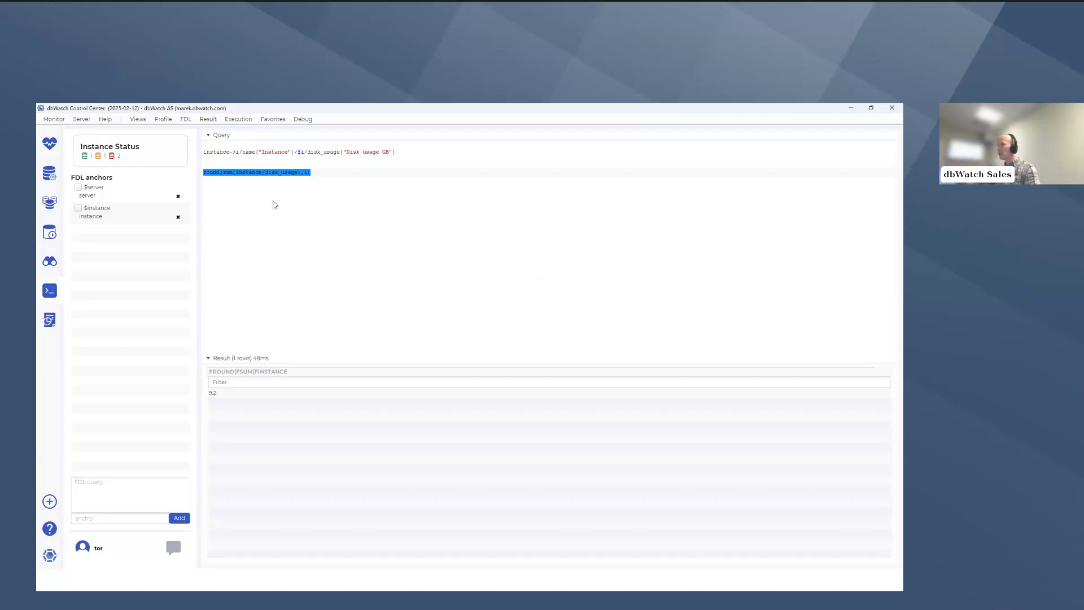
Step: Return to the monitoring view and review the Capacity and Availability jobs of the MS 2022 Expr instance
click(50, 143)
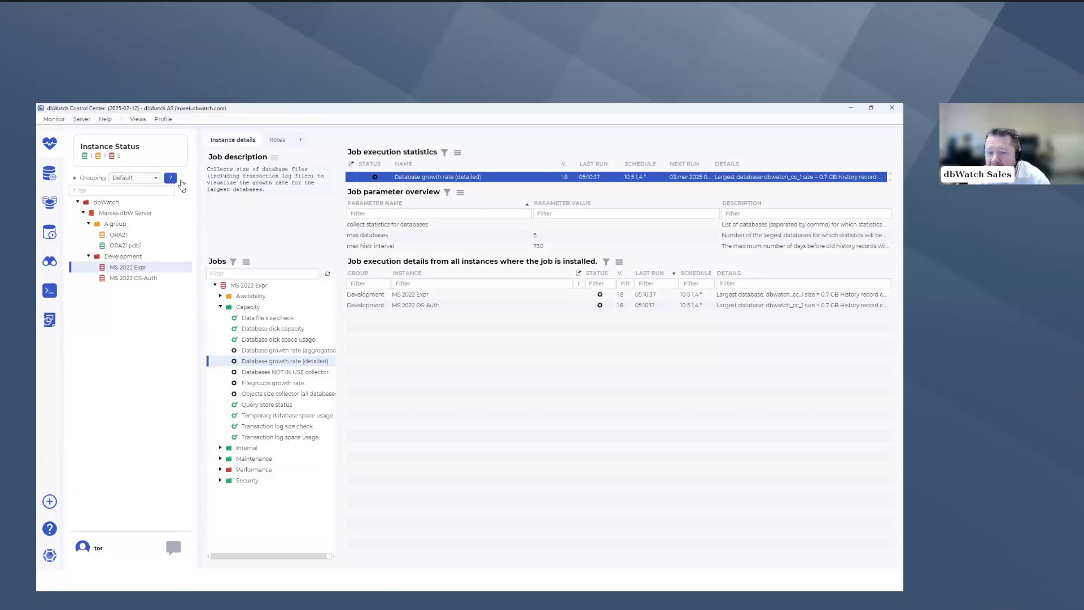
click(246, 308)
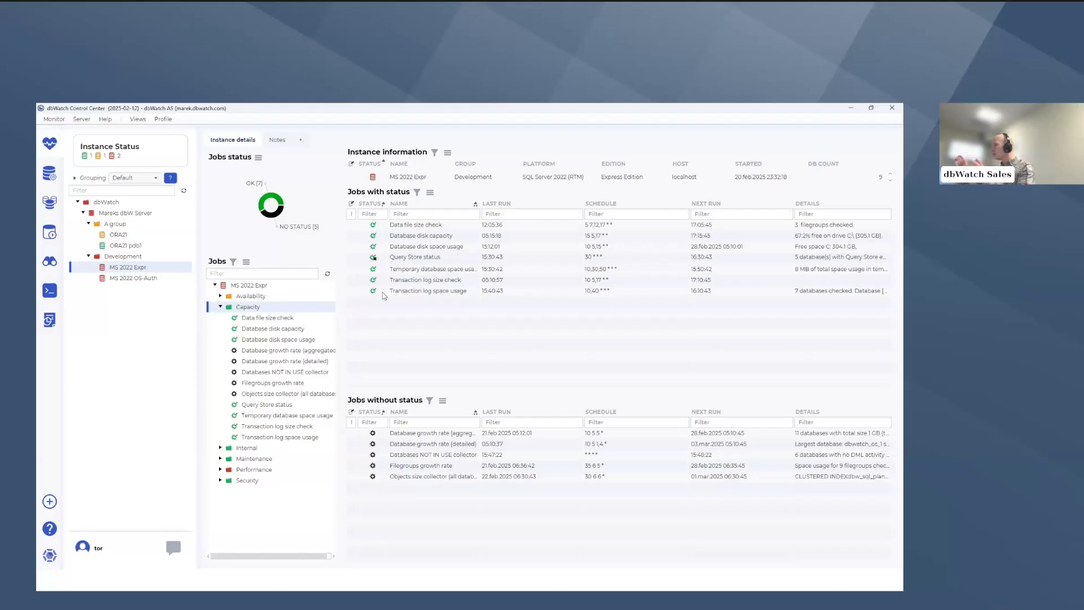
click(220, 296)
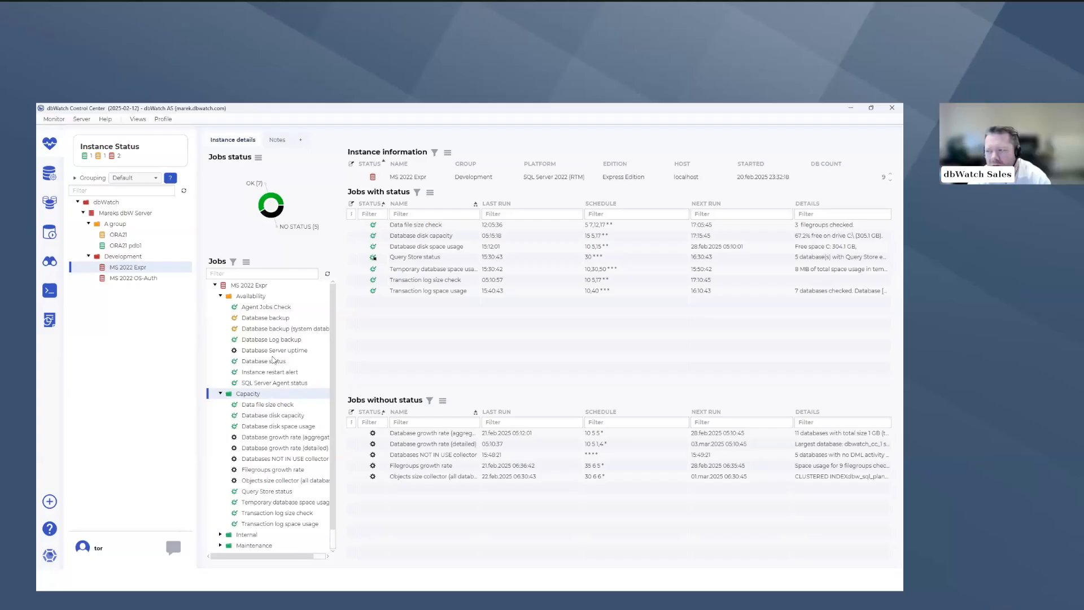
scroll(269, 418, down, 1)
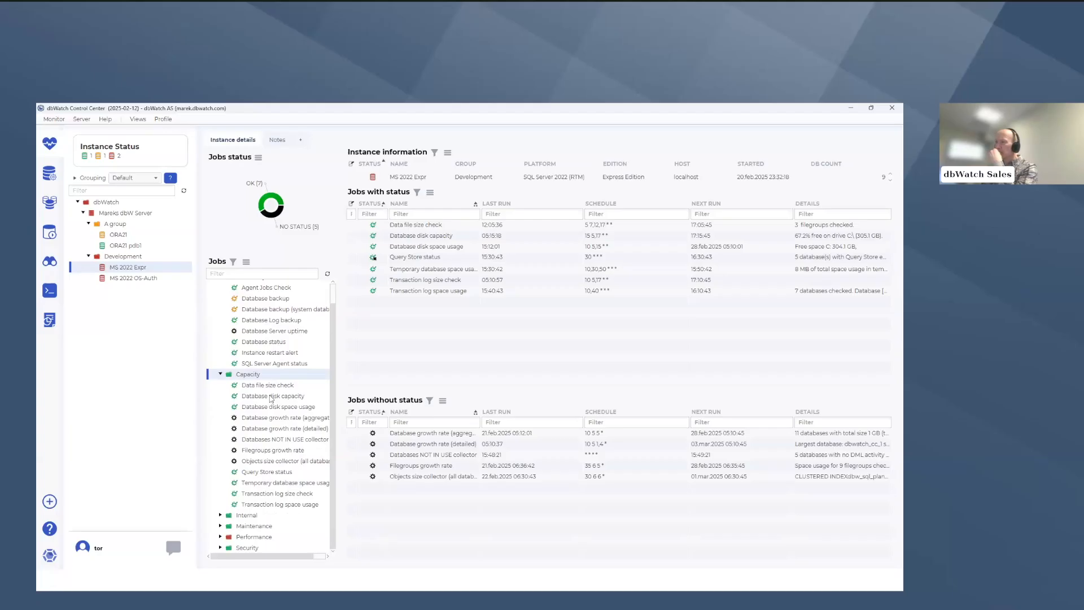
scroll(271, 398, up, 1)
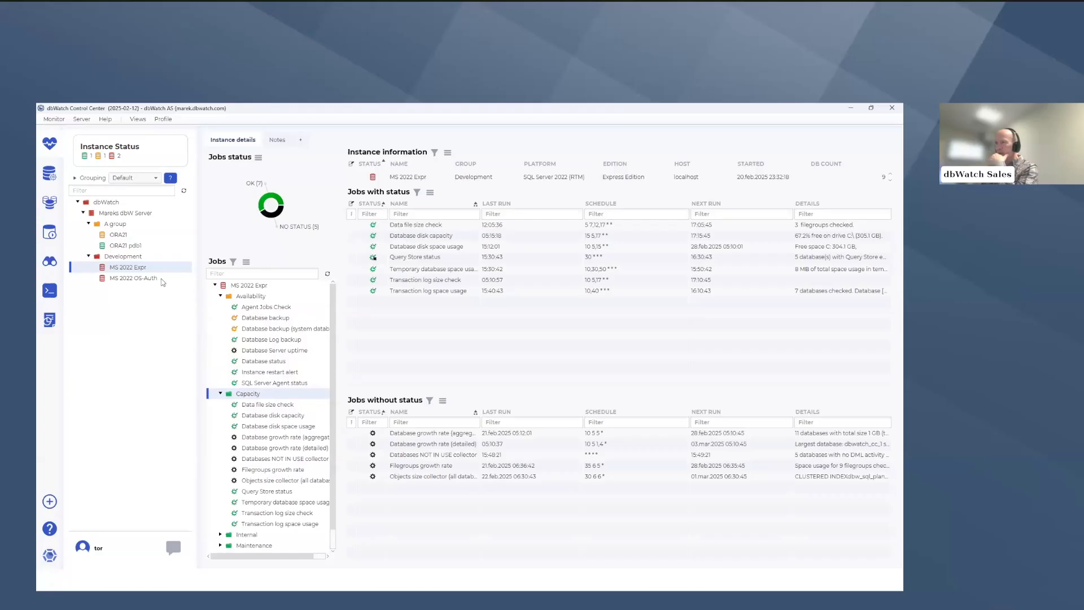
Step: View the details and available actions of the Instance restart alert job under Availability on the MS 2022 OS-Auth instance
click(127, 279)
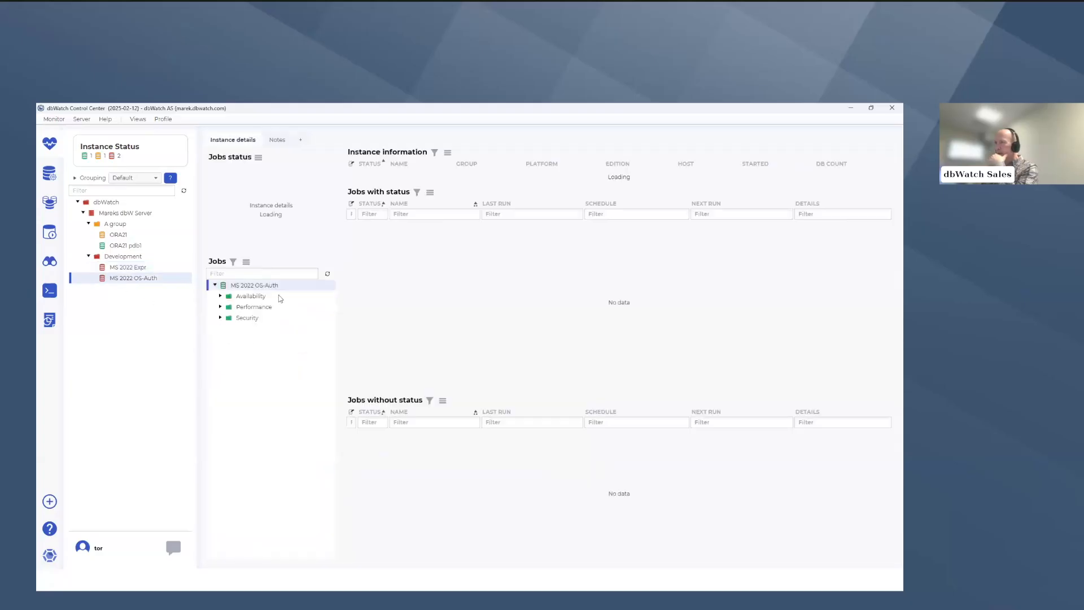
click(221, 296)
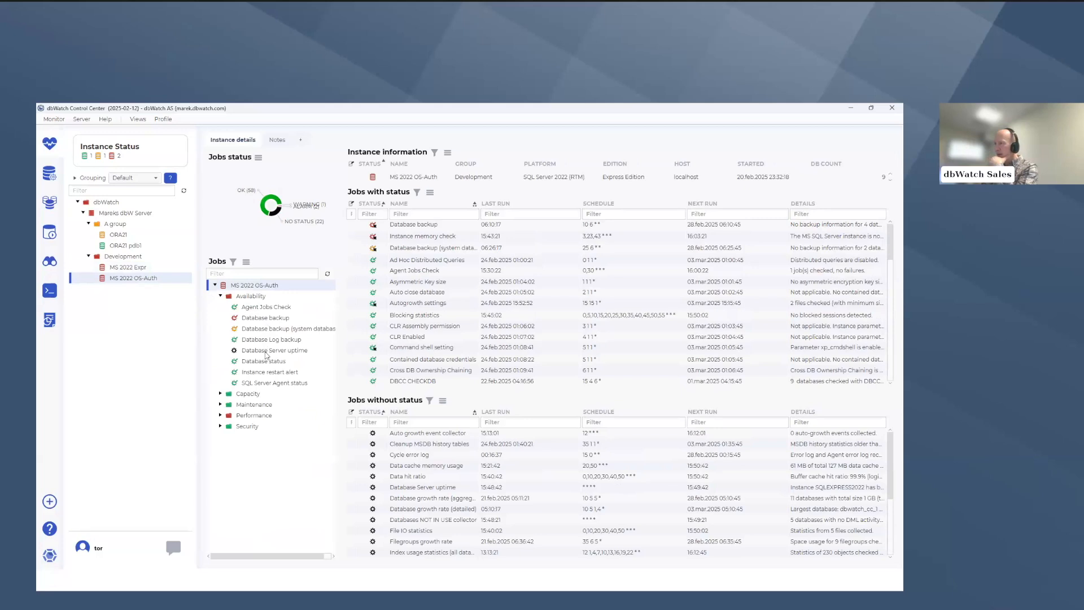
click(264, 372)
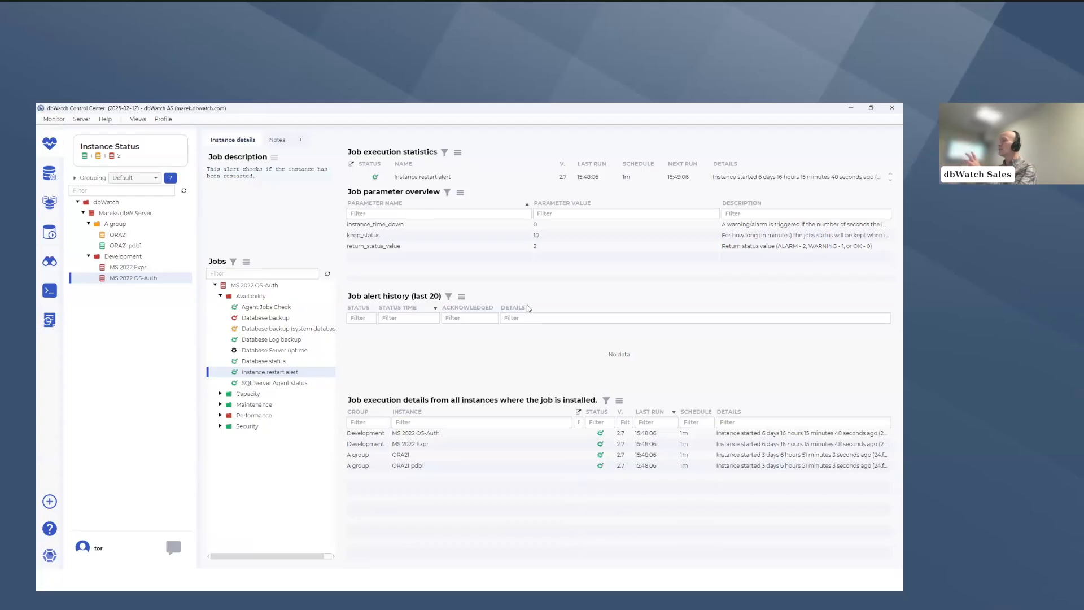
click(531, 177)
right_click(531, 177)
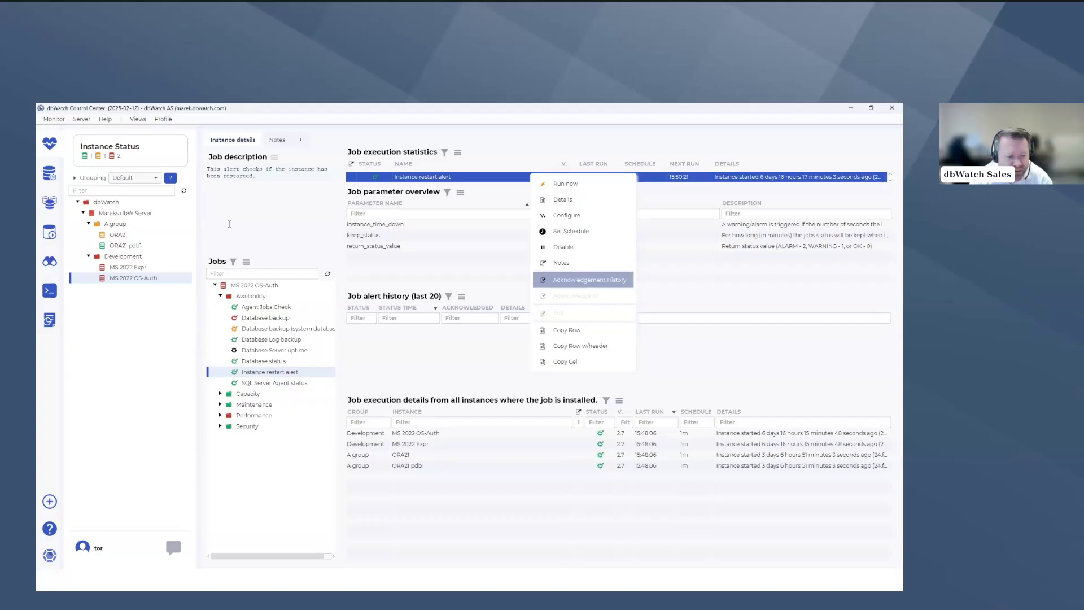
click(236, 215)
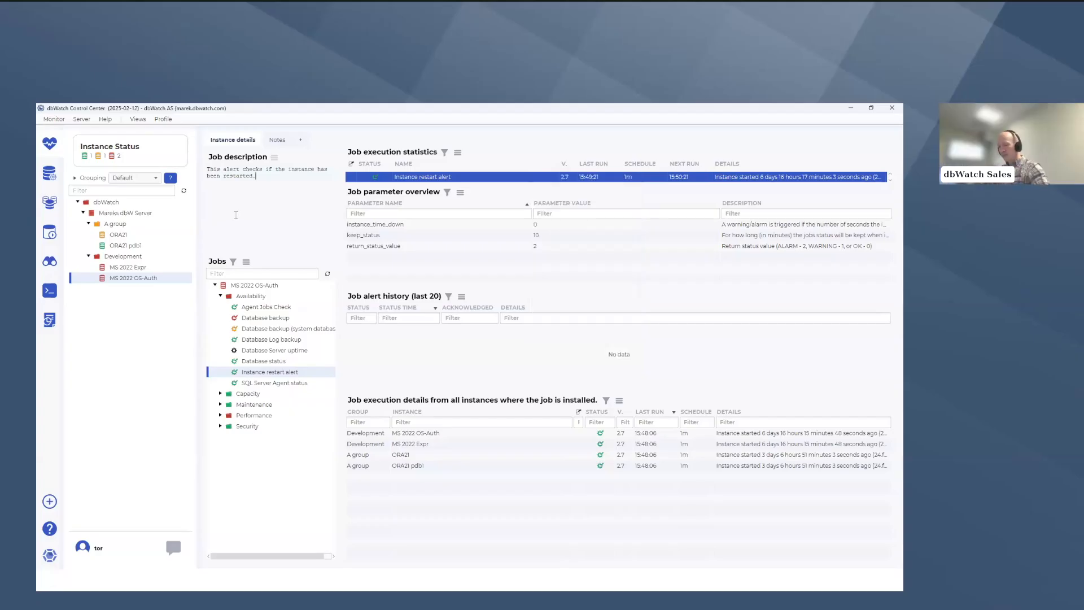
Step: Switch to the slide presentation and advance from the Questions slide to the closing thank-you slide
key(alt+Tab)
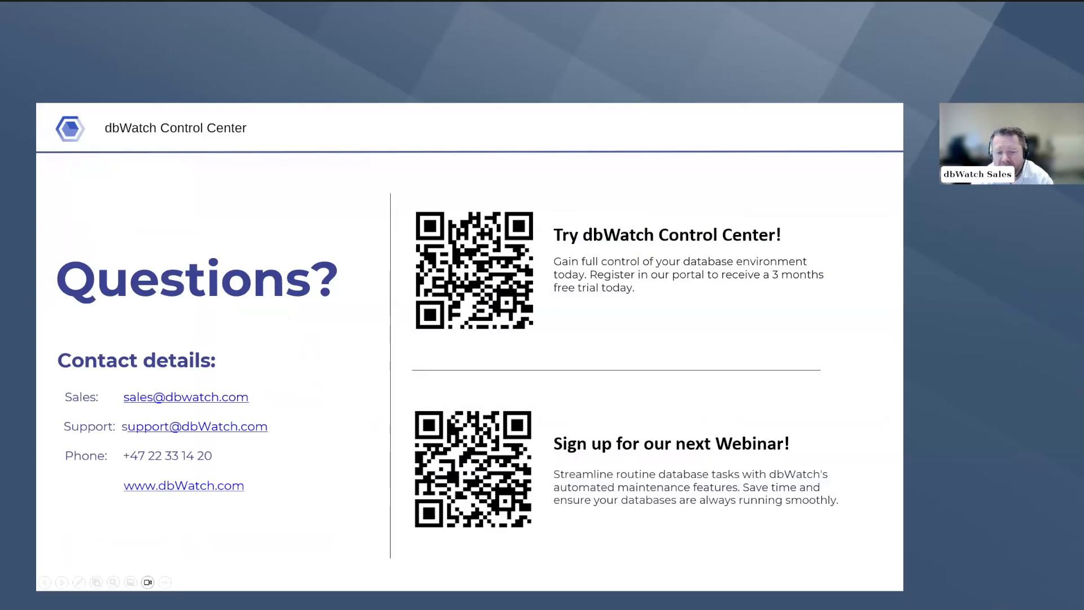
key(Right)
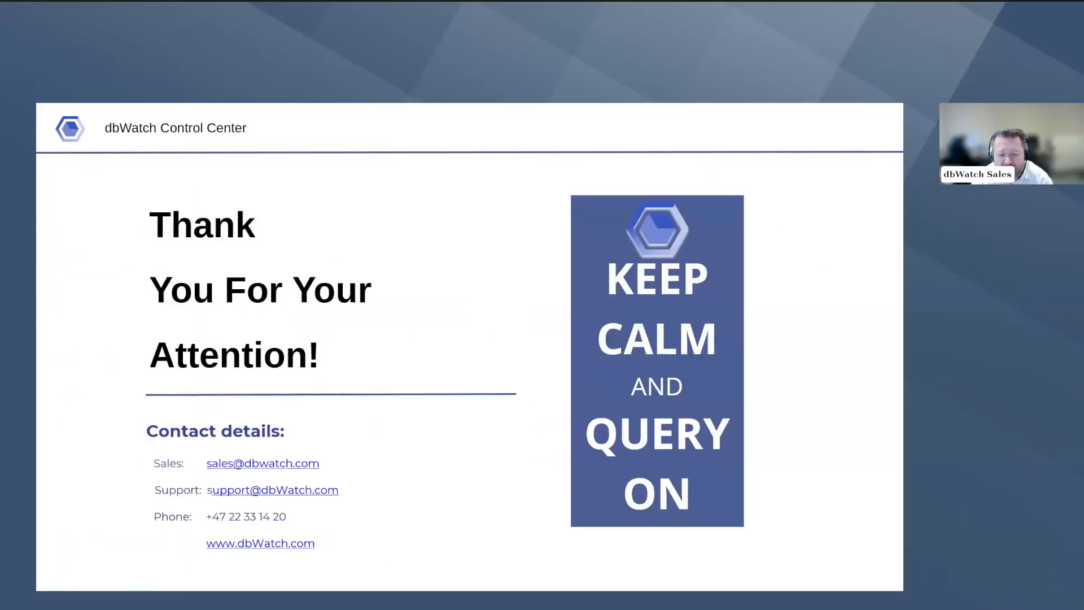